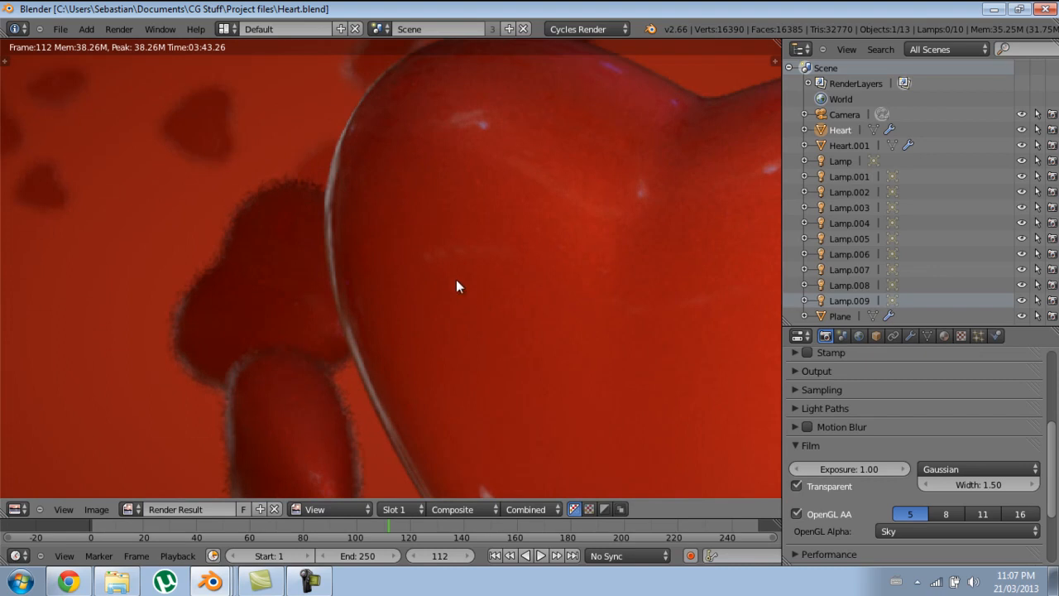
Step: Examine the rendered image of the large glossy heart against its red background
scroll(531, 231, "down", 5)
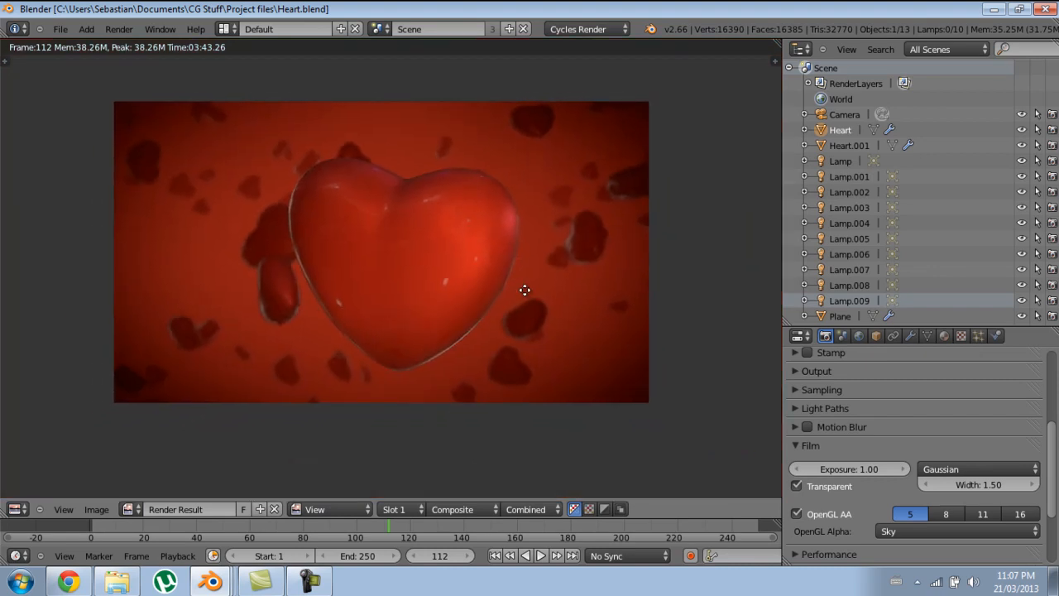
middle_click_drag(548, 226, 558, 248)
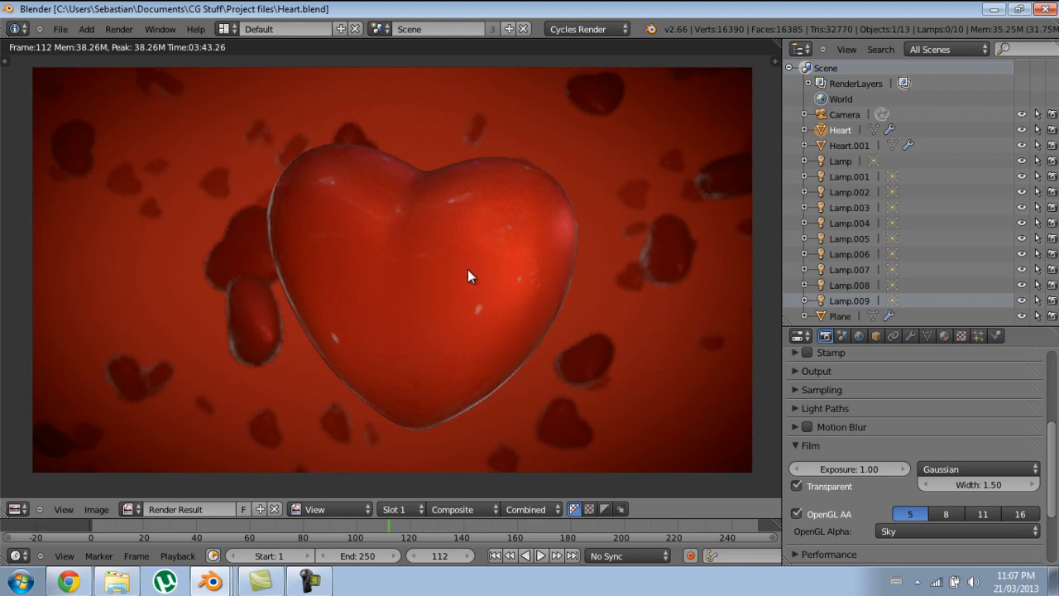
scroll(556, 285, "up", 1)
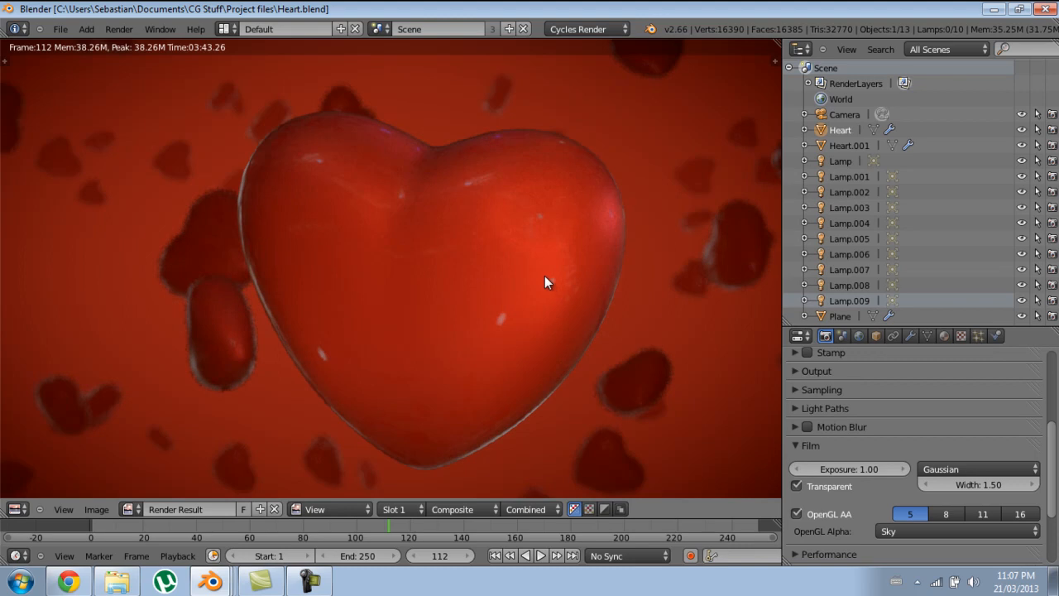
scroll(546, 281, "down", 2)
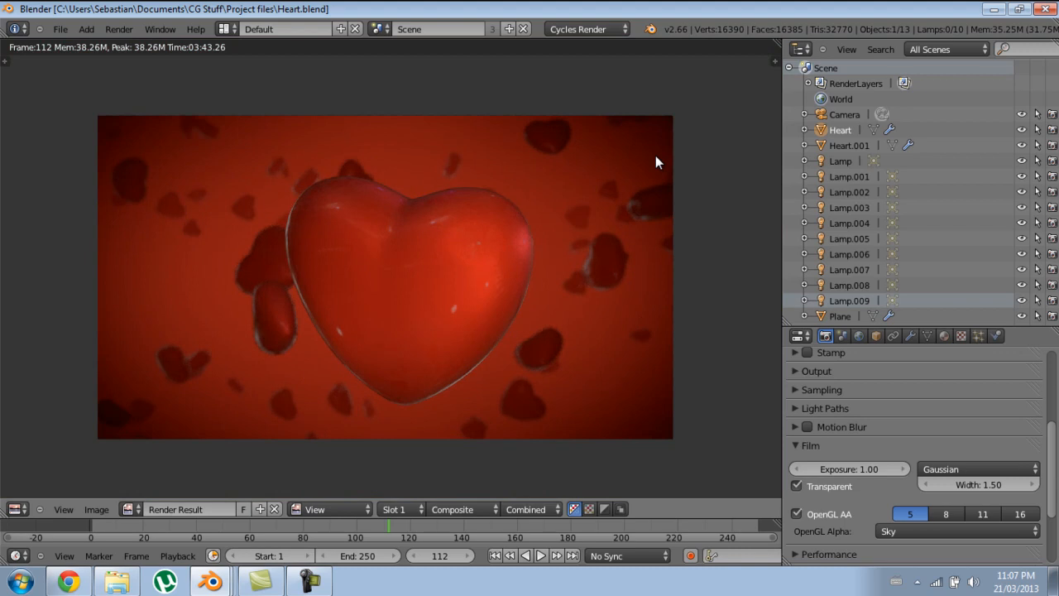
scroll(506, 276, "up", 1)
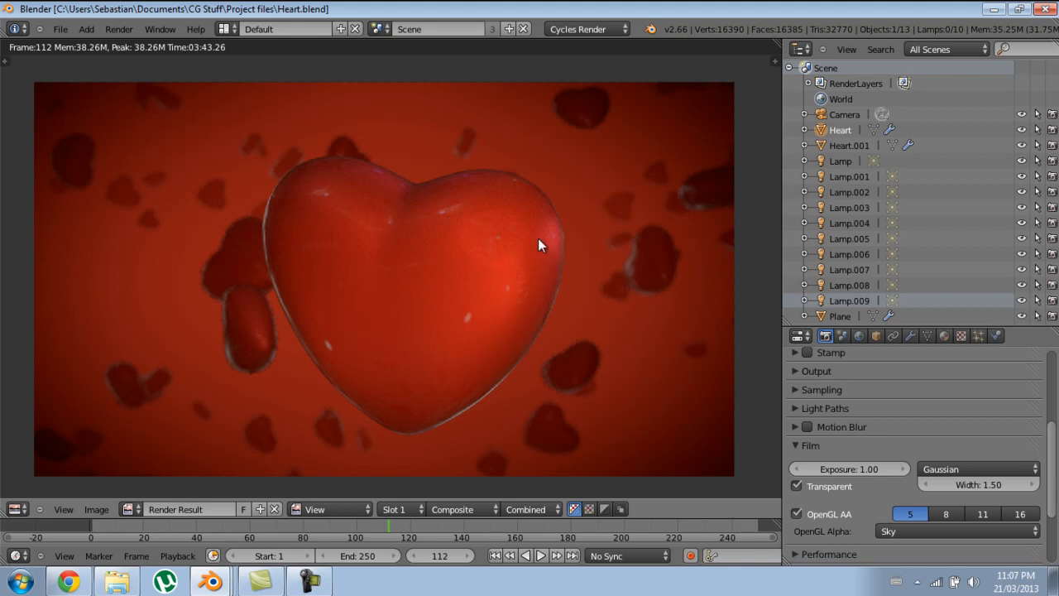
key("ctrl+s")
left_click(501, 222)
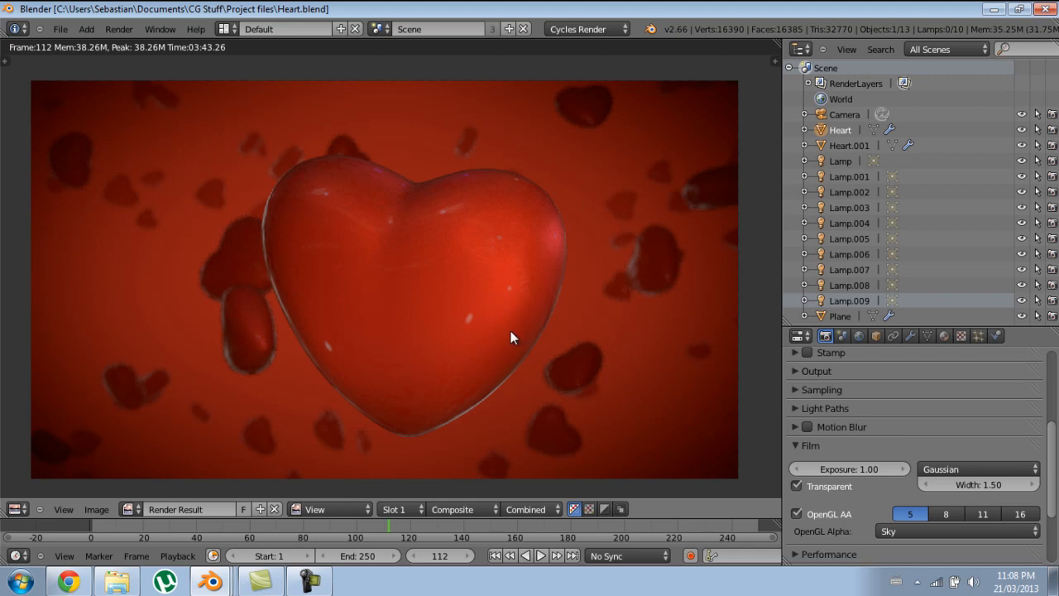
middle_click_drag(544, 273, 555, 265)
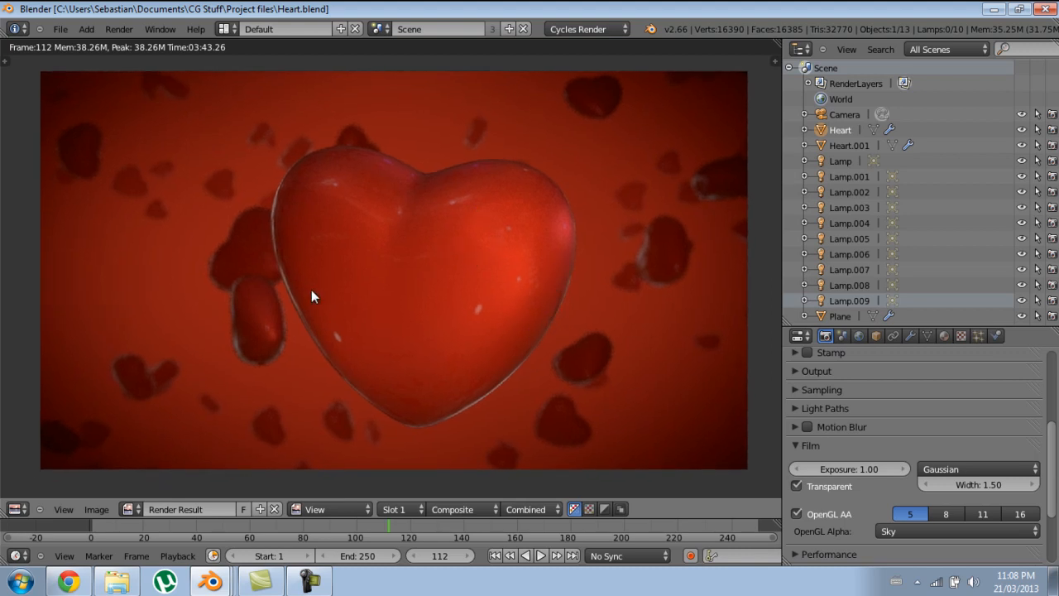
Step: Inspect the small background hearts beside the large heart up close, including their blurred edges
scroll(288, 327, "up", 4)
middle_click_drag(288, 343, 624, 243)
scroll(632, 177, "up", 4)
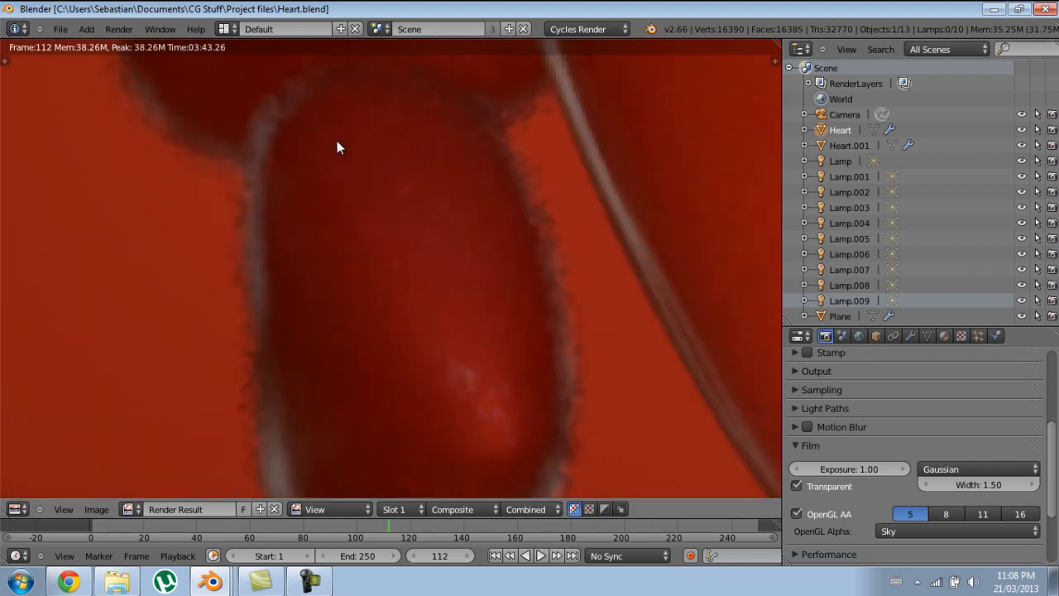
middle_click_drag(337, 142, 368, 390)
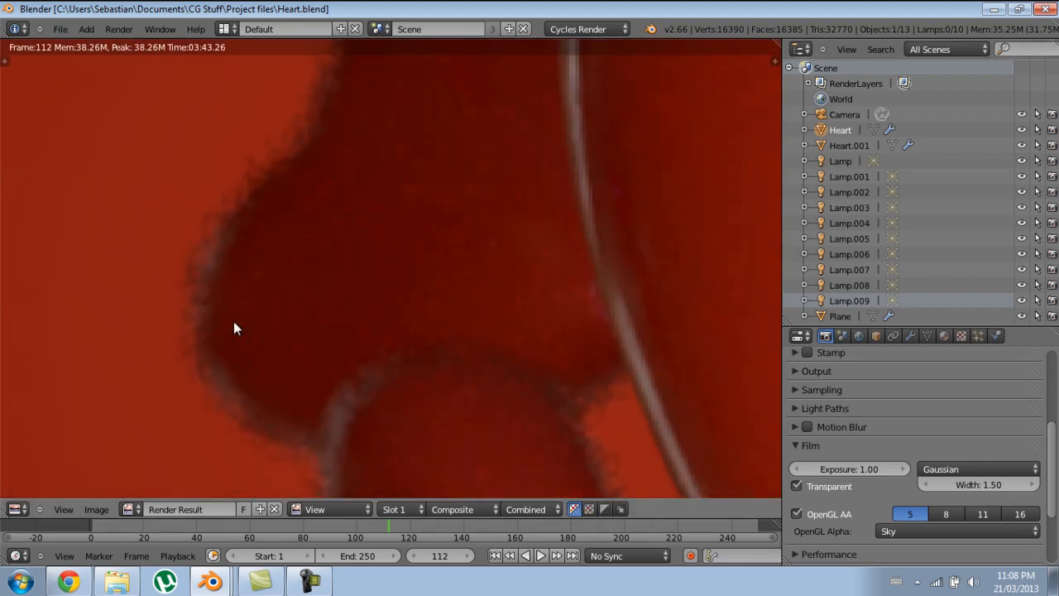
scroll(577, 394, "down", 8)
scroll(460, 283, "up", 1)
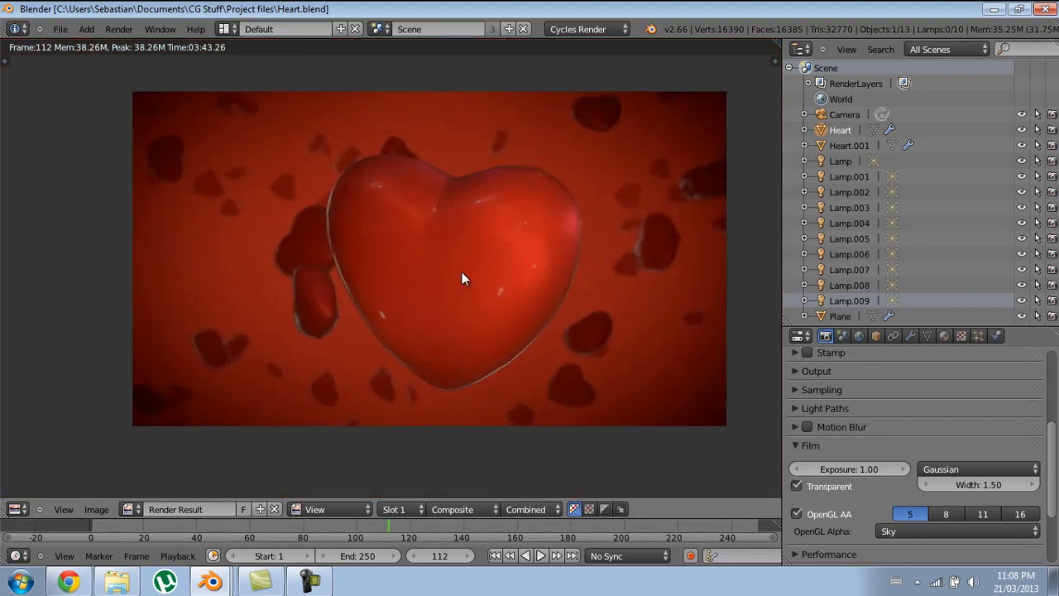
middle_click_drag(460, 278, 393, 289)
scroll(403, 324, "up", 1)
middle_click_drag(417, 330, 458, 341)
scroll(461, 325, "up", 1)
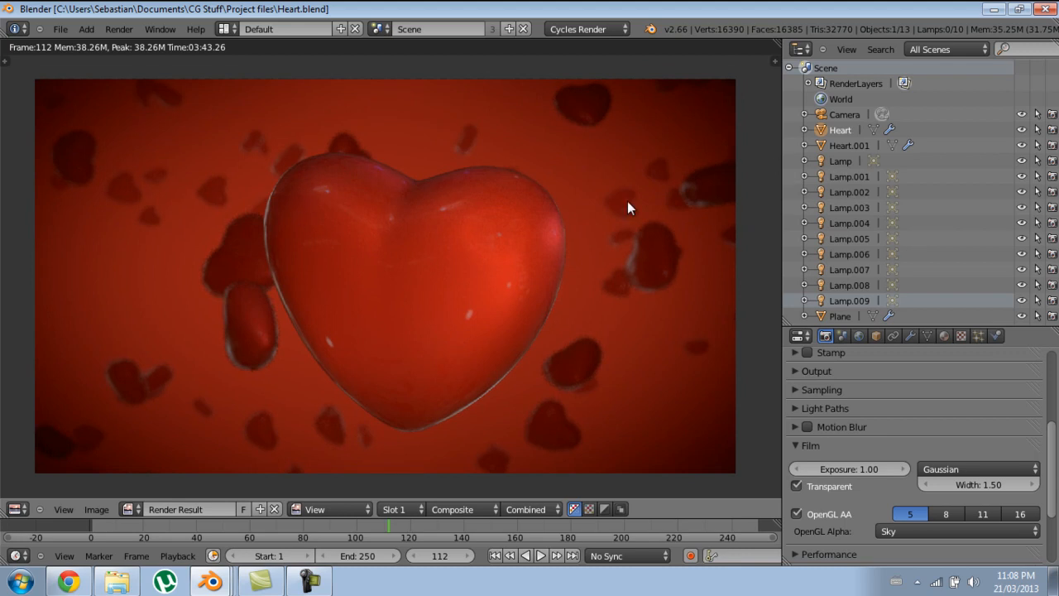
Step: Examine the large heart's outer rim and the dark background heart behind it in the render
middle_click_drag(404, 234, 532, 253)
scroll(579, 286, "up", 5)
scroll(513, 306, "up", 1)
middle_click_drag(405, 321, 465, 344)
scroll(447, 335, "up", 1)
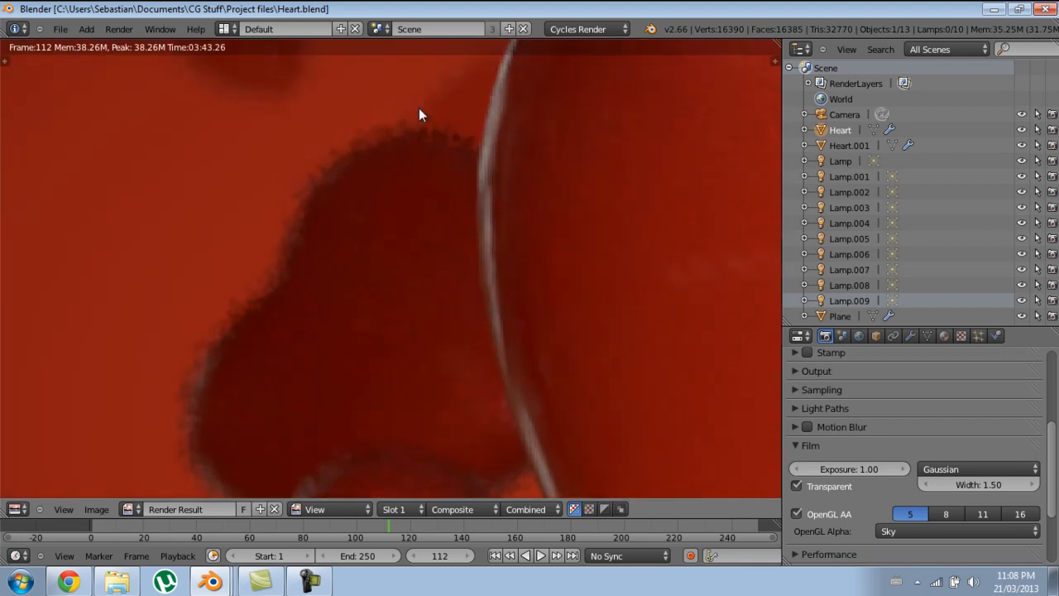
scroll(414, 211, "down", 4)
scroll(451, 199, "down", 2)
middle_click_drag(556, 259, 535, 250)
scroll(480, 247, "down", 2)
mouse_move(538, 271)
middle_mouse_down("ctrl")
mouse_move(541, 286)
mouse_move(536, 244)
mouse_move(523, 236)
mouse_move(538, 255)
middle_mouse_up("ctrl")
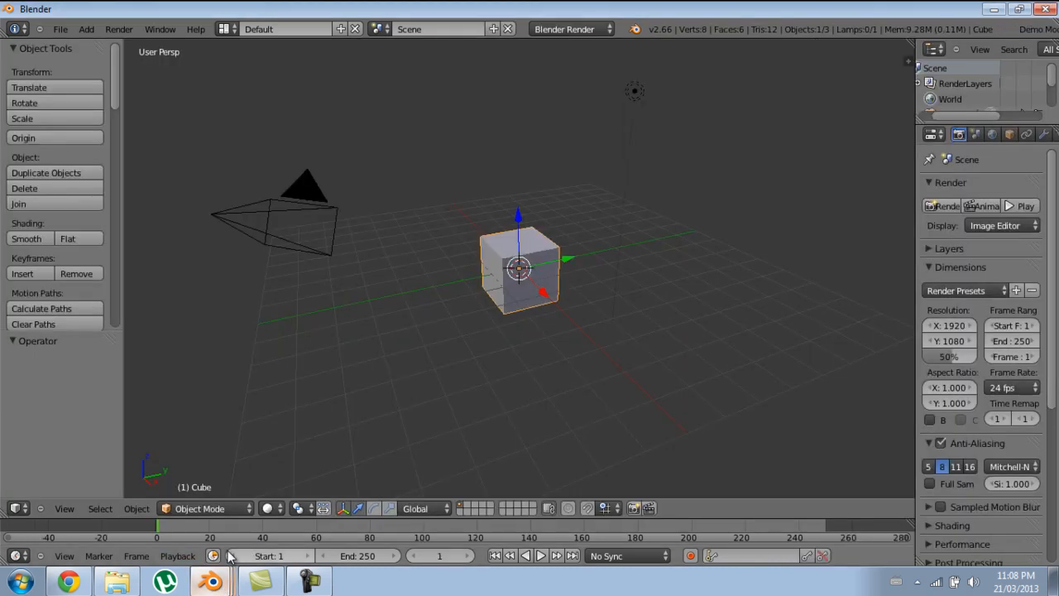
Step: Show the default cube in front orthographic view and hide the tool shelf
key("KP_1")
key("KP_5")
scroll(488, 338, "up", 4)
middle_click_drag(526, 328, 491, 293, "shift")
key("t")
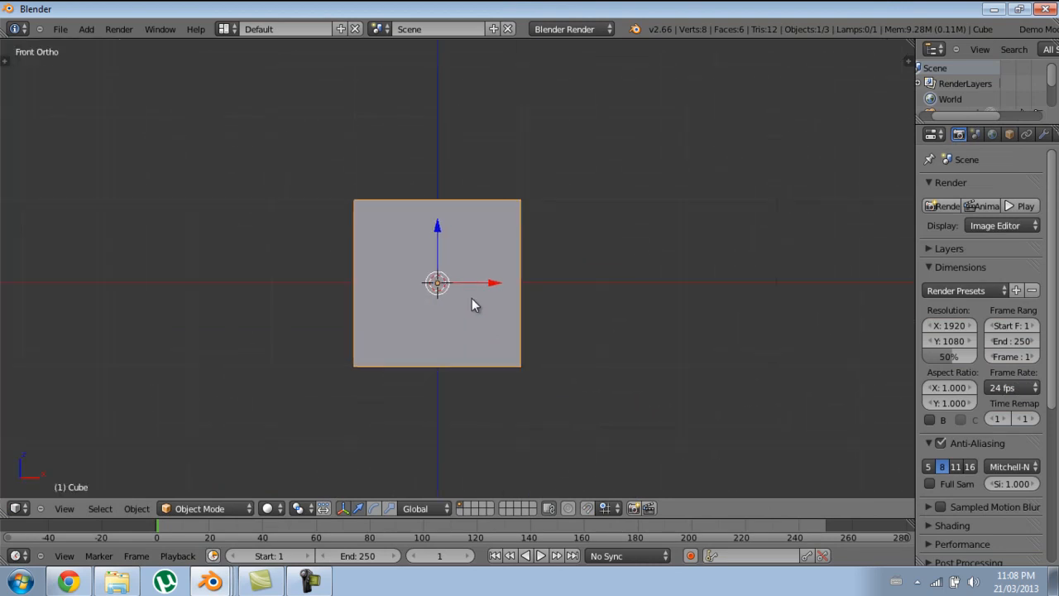
Step: Load the red-heart picture from the Reference images folder as the viewport's background image
left_click(117, 581)
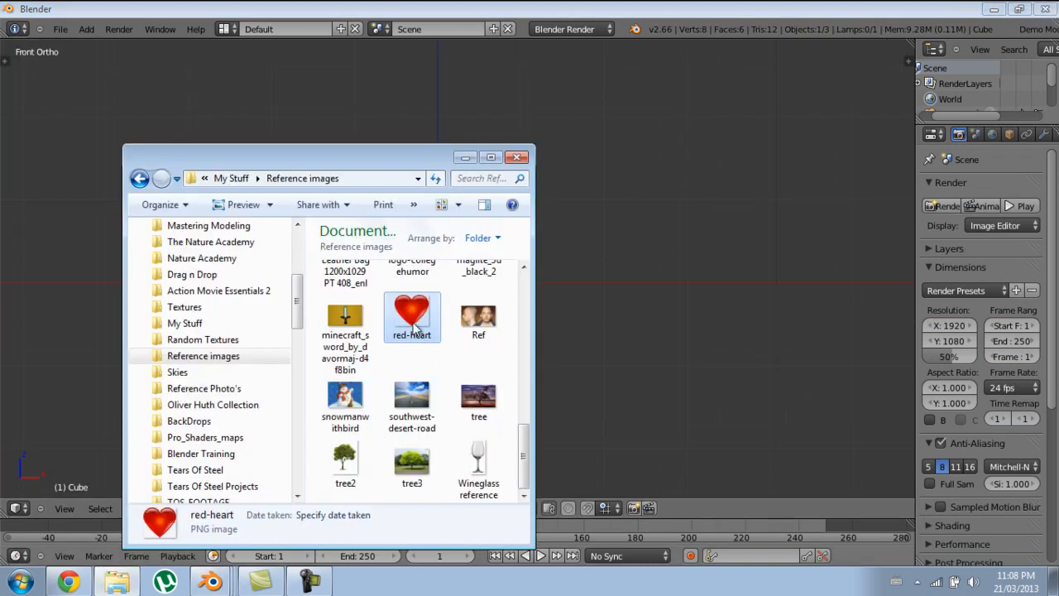
left_click_drag(411, 328, 660, 385)
middle_click(660, 385)
scroll(645, 377, "down", 6)
mouse_move(531, 346)
middle_mouse_down("shift")
mouse_move(532, 366)
mouse_move(543, 349)
middle_mouse_up("shift")
scroll(532, 365, "up", 2)
Step: Enter Edit Mode and apply Subdivide Smooth to the cube
key("Tab")
key("w")
left_click(457, 227)
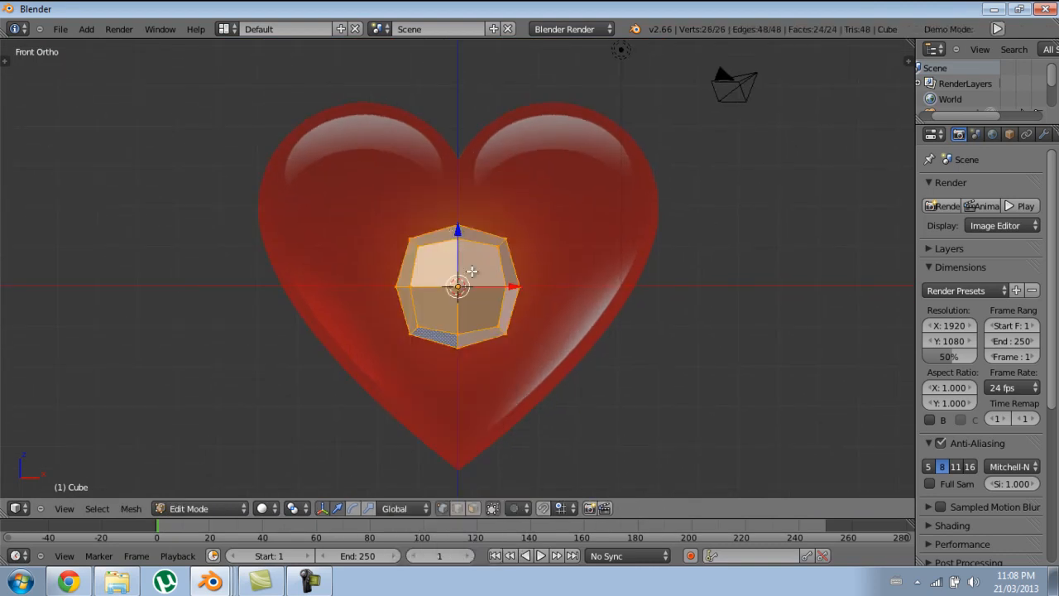
Step: Show the mesh in wireframe and delete the vertices right of the centre line in front view
scroll(417, 266, "up", 1)
middle_click_drag(418, 267, 423, 283, "shift")
key("a")
key("b")
left_click_drag(392, 241, 425, 277)
key("z")
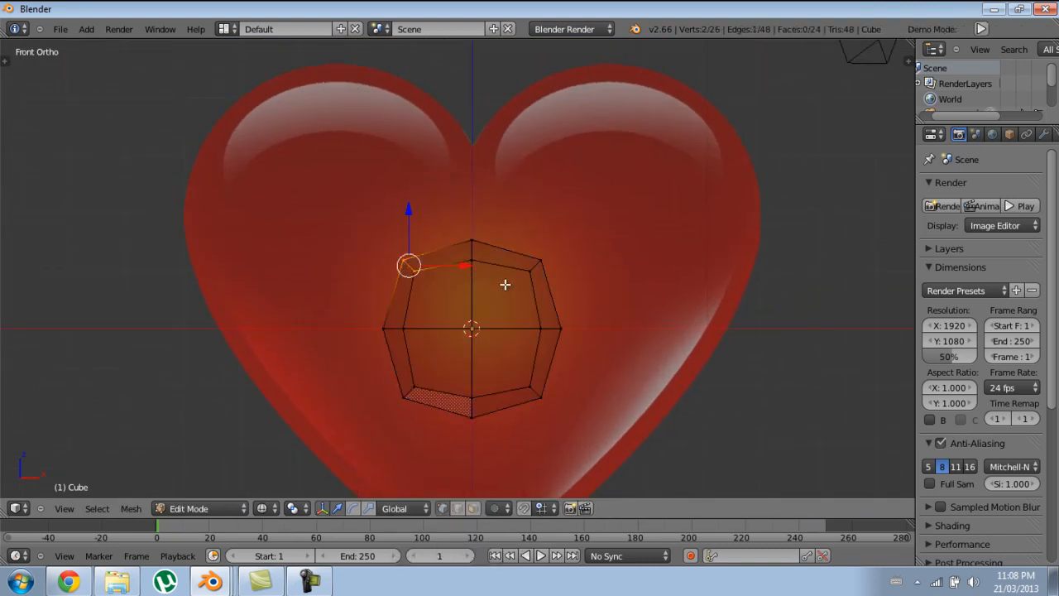
key("a")
key("b")
left_click_drag(504, 220, 567, 390)
key("w")
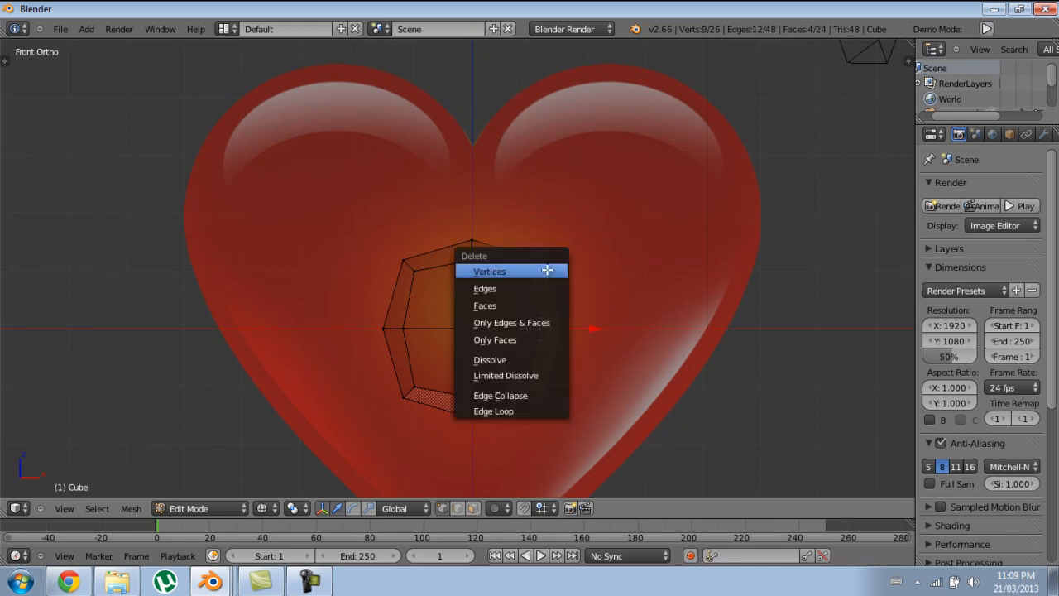
Step: Delete the vertices of the mesh's rear half in the right orthographic view
key("KP_3")
key("b")
left_click_drag(450, 250, 584, 440)
key("x")
left_click(509, 266)
Step: Add a Mirror modifier to the cube and duplicate it
left_click(1043, 134)
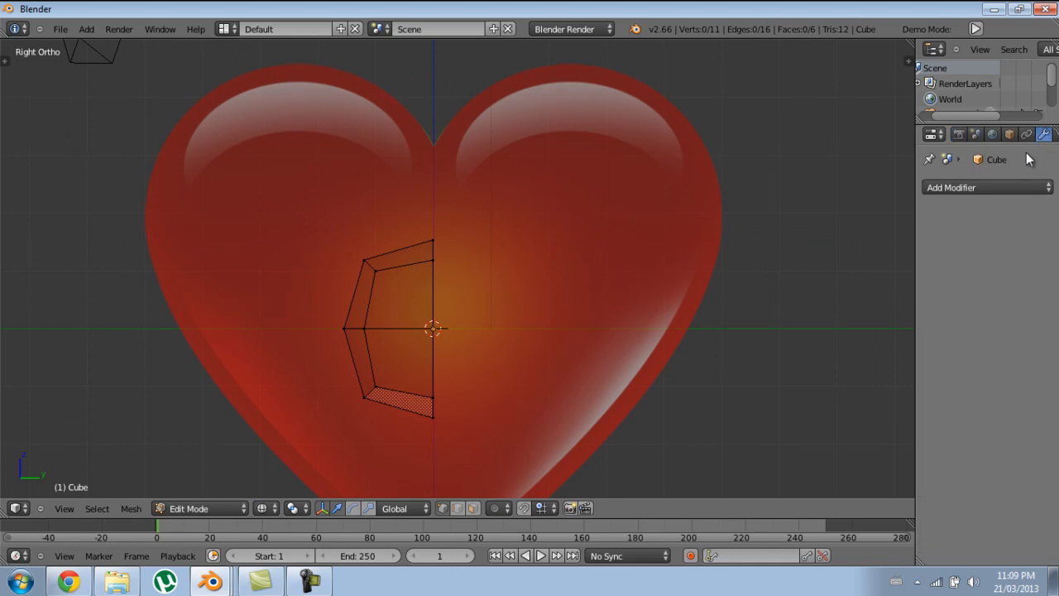
left_click(973, 188)
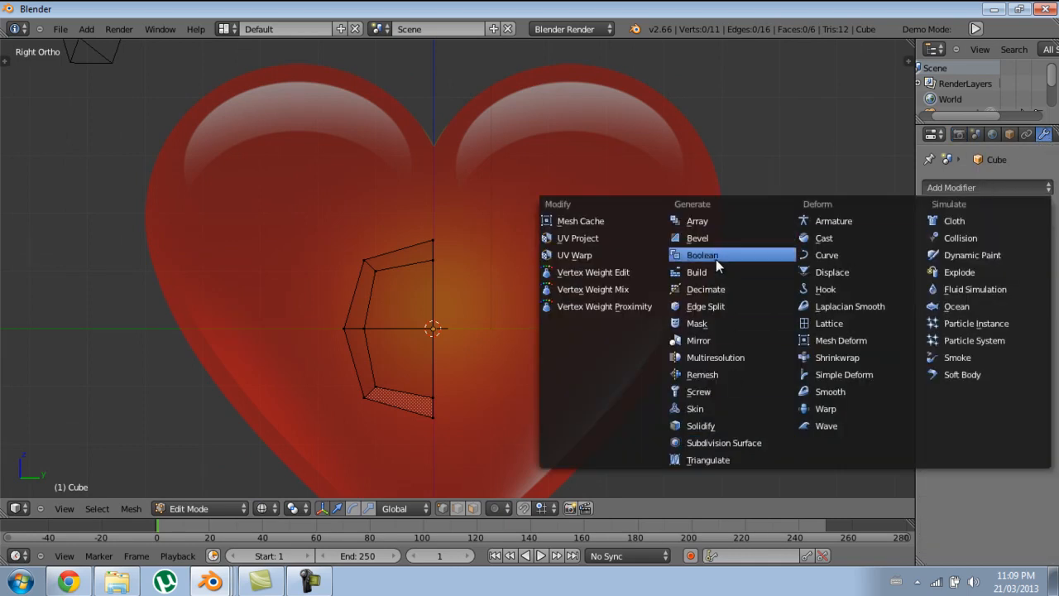
left_click(699, 340)
left_click(1020, 239)
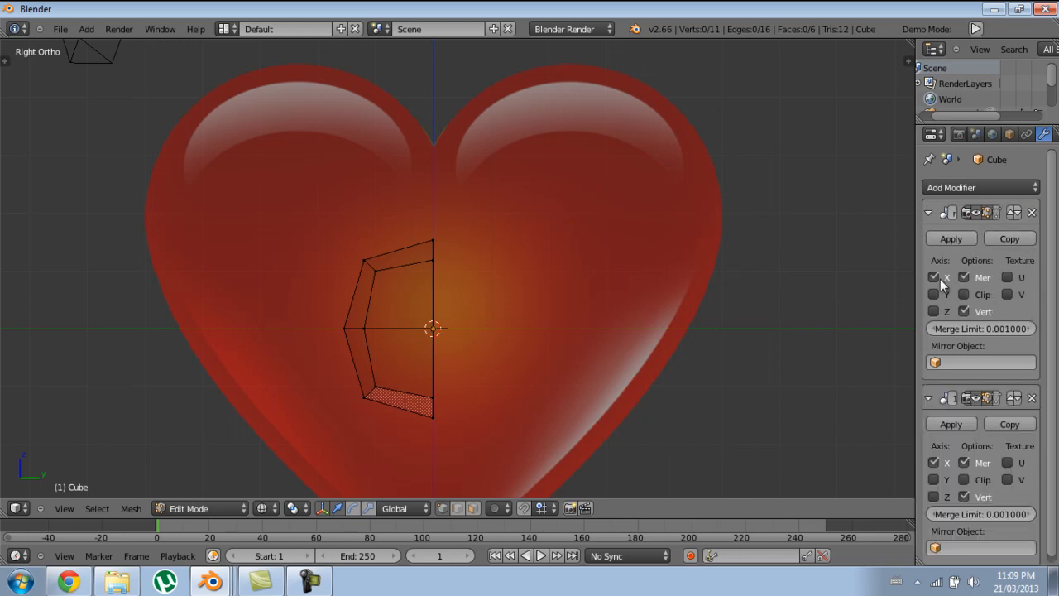
Step: Set the second Mirror modifier to the Y axis instead of X and enable Clipping on both modifiers
left_click(932, 463)
left_click(934, 479)
left_click(964, 480)
left_click(973, 289)
Step: In front view, move the mesh's upper-left corner vertices onto the outline of the heart's left lobe
key("KP_1")
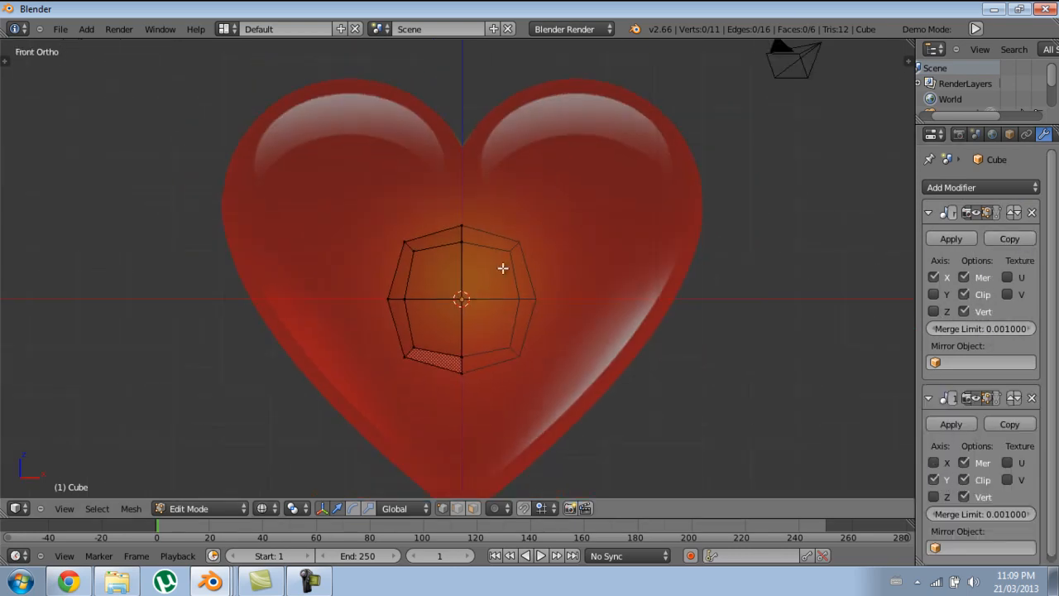
scroll(446, 250, "up", 2)
middle_click_drag(478, 239, 485, 260, "shift")
key("b")
left_click_drag(364, 225, 426, 302)
middle_click_drag(430, 311, 489, 385, "shift")
key("g")
left_click(251, 173)
Step: Move the top centre vertices up to the notch between the heart's two lobes
middle_click_drag(505, 316, 502, 335, "shift")
key("b")
left_click_drag(508, 279, 546, 349)
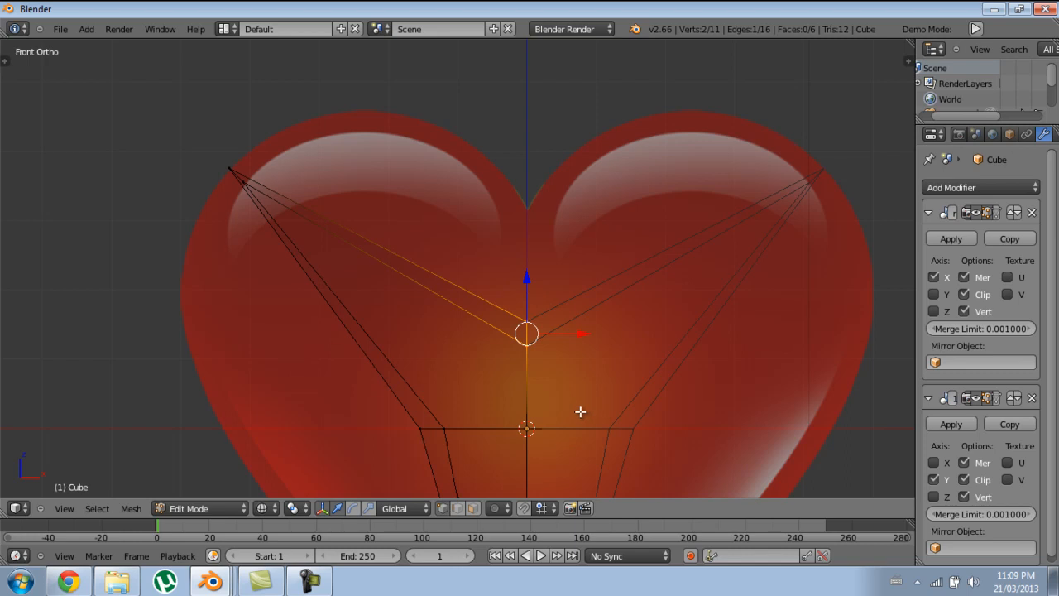
key("g")
left_click(575, 300)
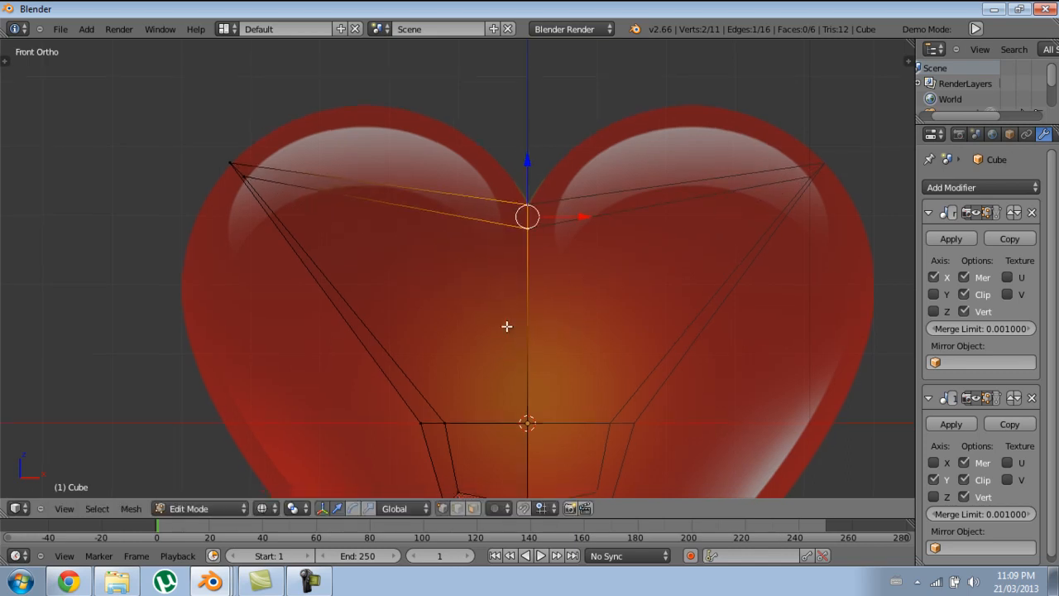
Step: Move the middle-left and lower-left vertices out to the reference heart's left outline
middle_click_drag(526, 341, 614, 220, "shift")
key("a")
key("b")
left_click_drag(468, 285, 361, 338)
scroll(525, 329, "down", 5, "shift")
right_click(524, 264)
key("g")
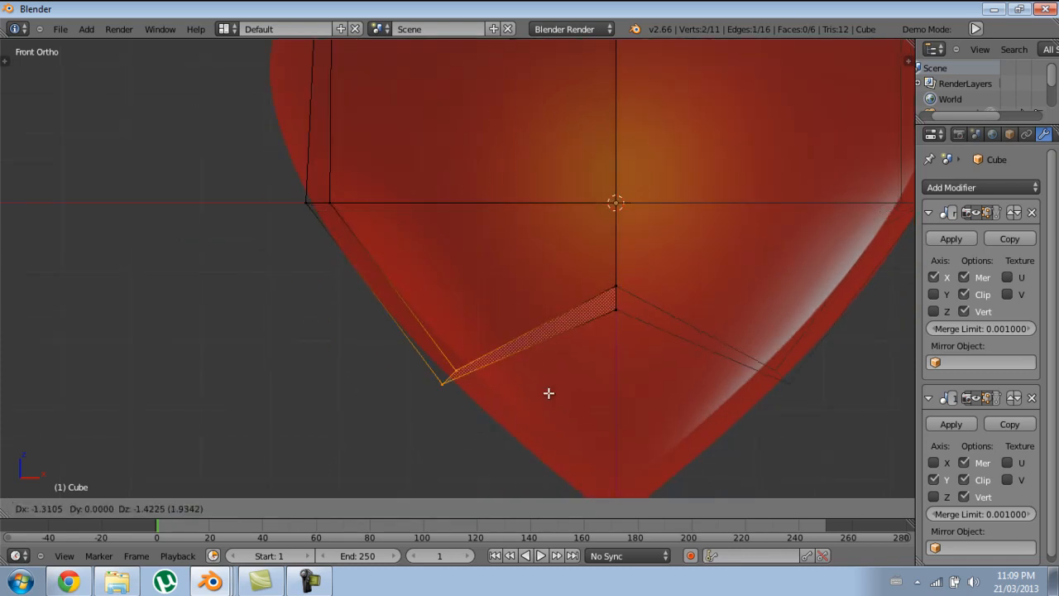
left_click(555, 380)
Step: Move the bottom centre vertices down about 3 units along Z to the heart's tip
middle_click_drag(556, 380, 548, 341, "shift")
key("a")
key("b")
left_click_drag(592, 214, 611, 303)
key("g")
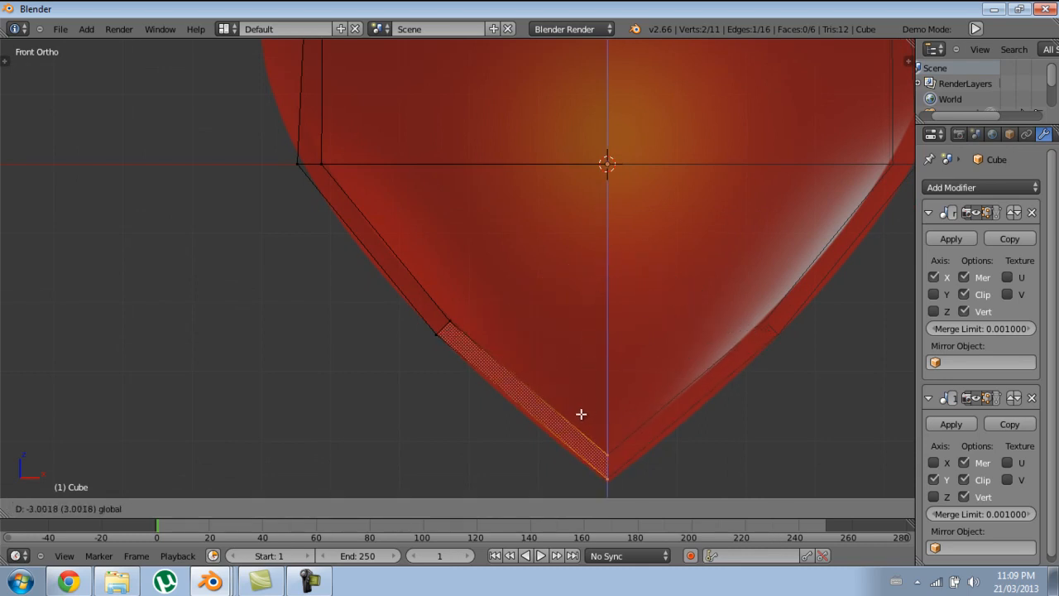
left_click(579, 413)
Step: Add a horizontal loop cut across the upper part of the heart mesh
middle_click_drag(594, 366, 573, 424, "shift")
scroll(564, 414, "down", 3)
middle_click_drag(557, 351, 556, 380, "shift")
middle_click_drag(508, 225, 501, 326, "shift")
scroll(501, 326, "up", 1)
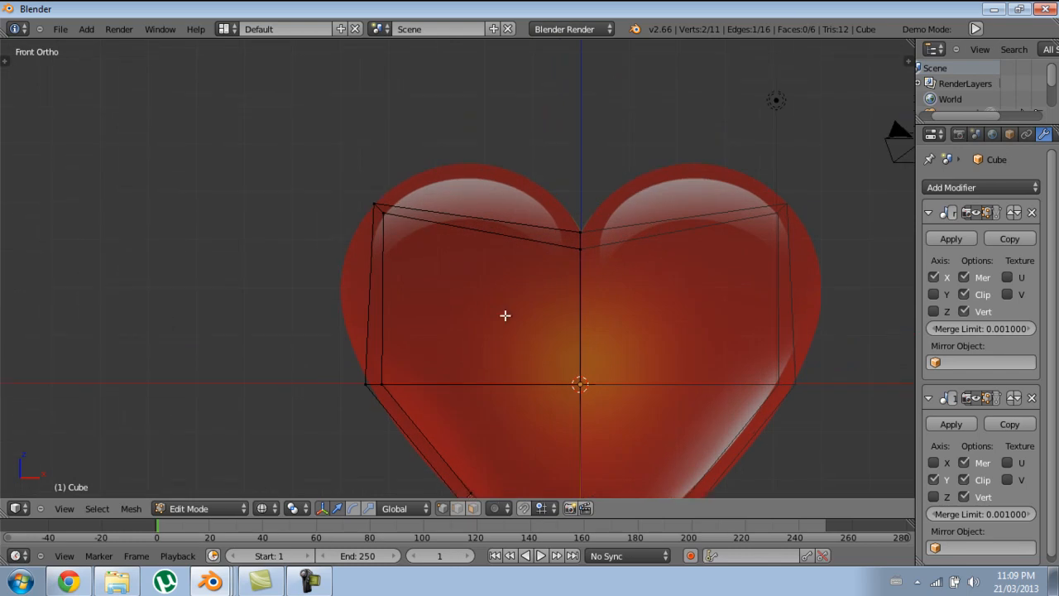
middle_click_drag(505, 264, 506, 347, "shift")
key("ctrl+r")
double_click(411, 353)
Step: Move the left end vertices of the horizontal loop out to the edge of the heart's left lobe
middle_click_drag(429, 368, 511, 328, "shift")
scroll(511, 329, "up", 1)
scroll(511, 328, "up", 2)
key("a")
key("b")
left_click_drag(421, 286, 584, 369)
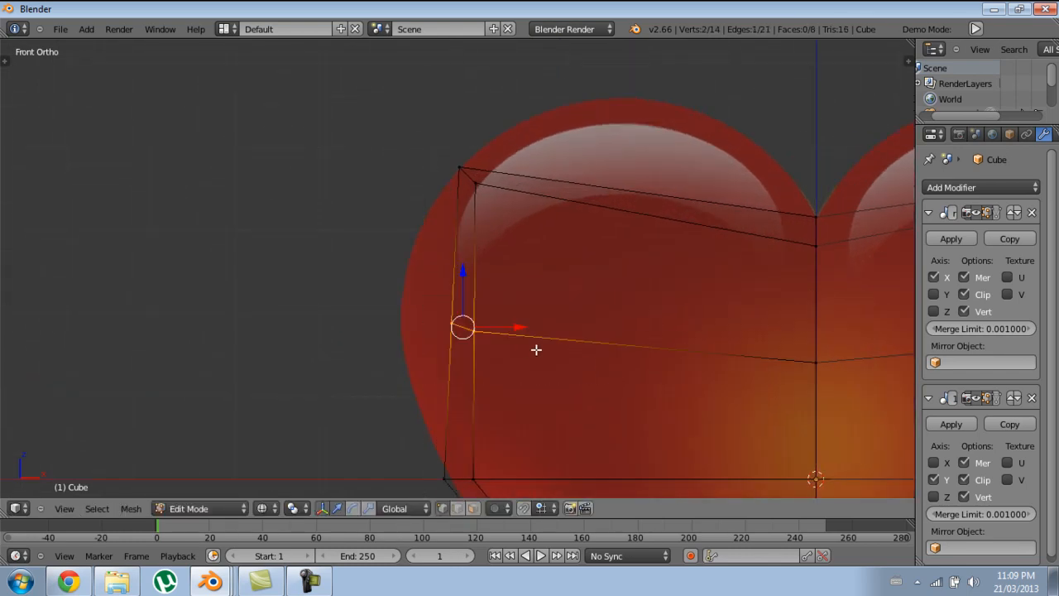
key("g")
left_click(477, 336)
Step: Add a vertical loop cut through the left half and raise its top vertices to the lobe's upper outline
middle_click_drag(642, 262, 629, 357, "shift")
key("ctrl+r")
double_click(617, 333)
key("a")
key("b")
left_click_drag(601, 295, 641, 399)
key("g")
left_click(646, 322)
Step: Move the bottom vertices of the vertical loop onto the heart's outline near the tip
middle_click_drag(664, 354, 644, 255, "shift")
scroll(648, 272, "down", 2)
scroll(642, 384, "down", 1)
middle_click_drag(638, 373, 632, 287, "shift")
mouse_move(653, 440)
middle_mouse_down("shift")
mouse_move(650, 300)
mouse_move(650, 321)
middle_mouse_up("shift")
scroll(599, 419, "up", 6)
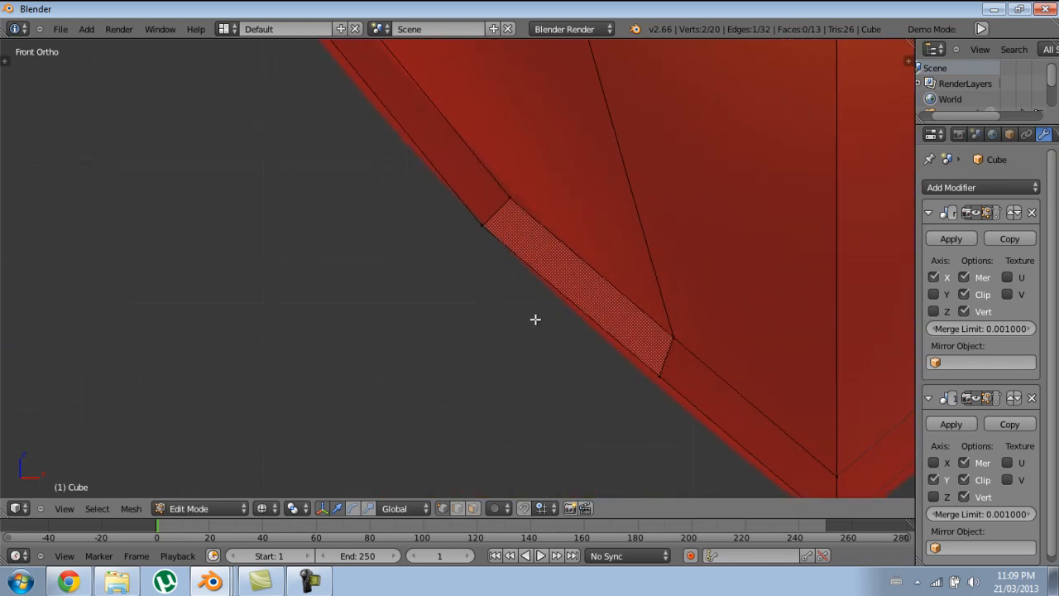
key("g")
left_click(773, 351)
Step: Adjust the lower-left corner vertices to follow the curve of the heart's outline
middle_click_drag(681, 335, 639, 400, "shift")
scroll(621, 356, "down", 3)
middle_click_drag(557, 291, 644, 358, "shift")
key("a")
key("b")
left_click_drag(537, 311, 591, 372)
scroll(596, 383, "up", 3)
key("g")
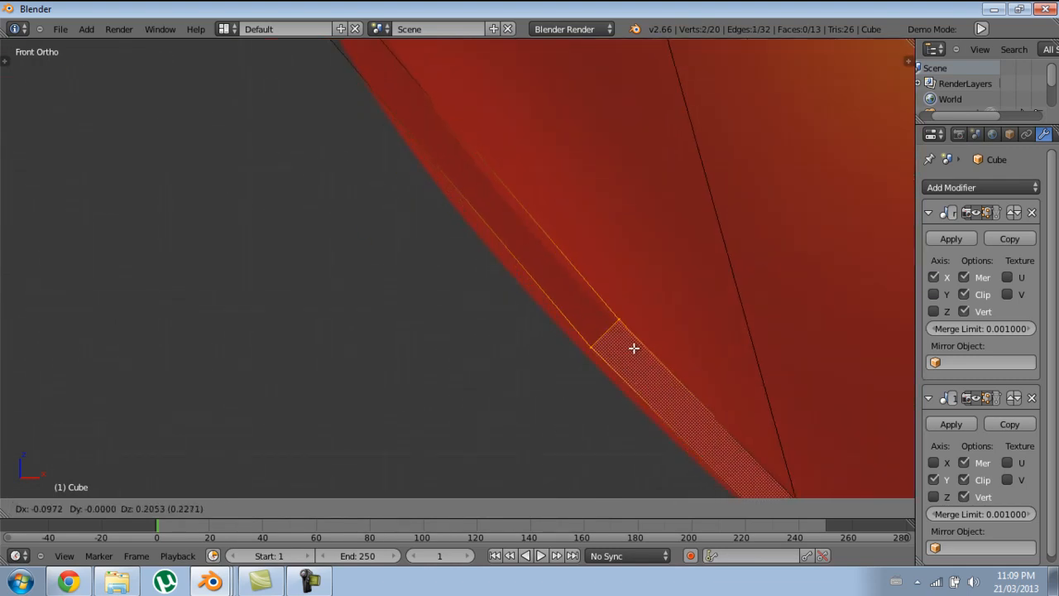
left_click(587, 317)
Step: Examine the whole heart mesh against the outline of the reference image
scroll(583, 355, "down", 2)
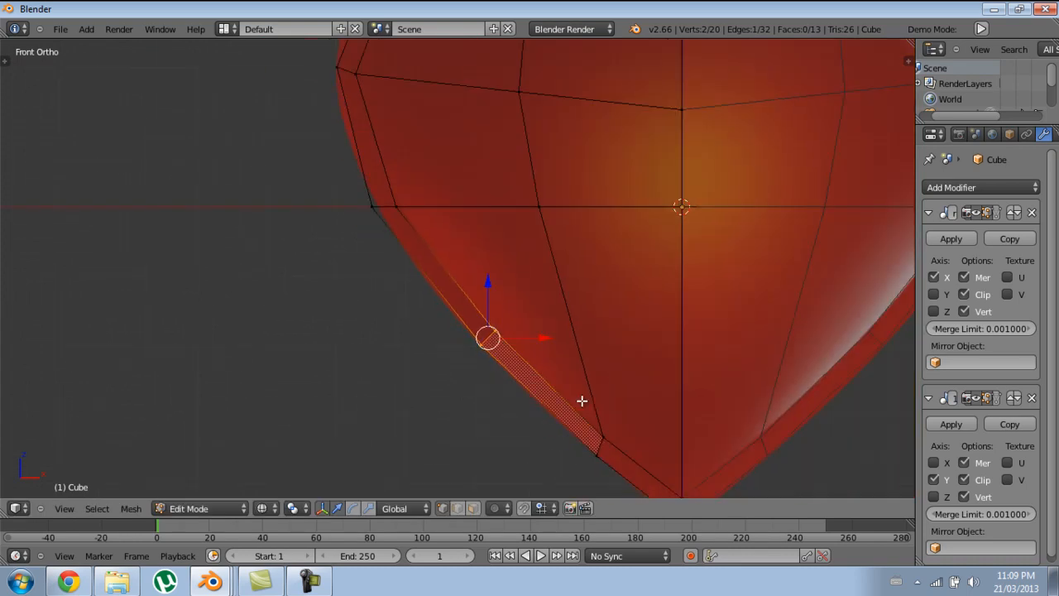
scroll(598, 375, "down", 2)
scroll(592, 316, "down", 3)
mouse_move(522, 337)
middle_mouse_down("shift")
mouse_move(501, 404)
mouse_move(510, 326)
middle_mouse_up("shift")
scroll(482, 373, "up", 3)
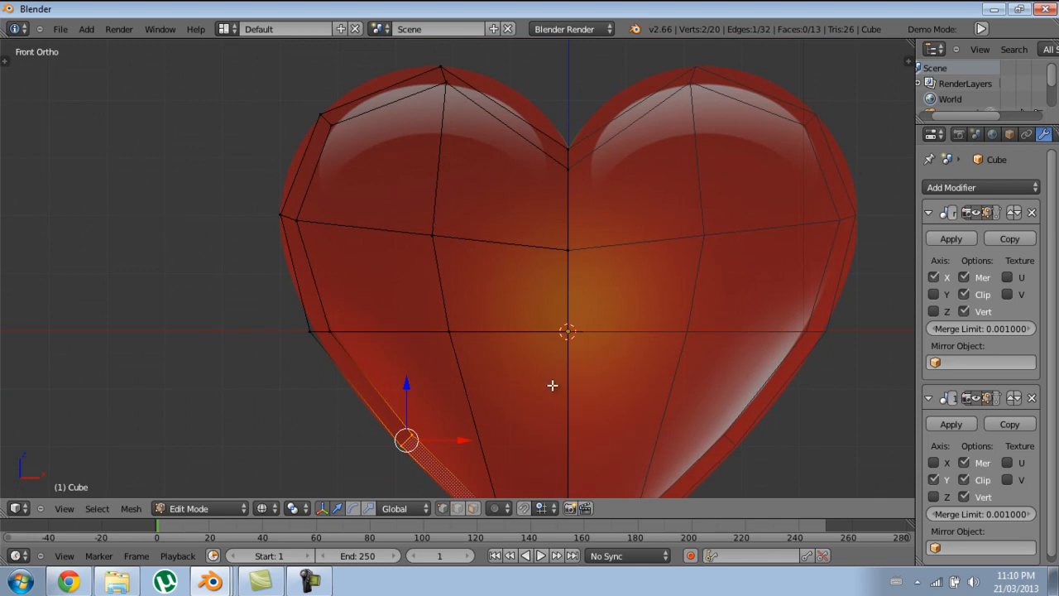
scroll(537, 290, "down", 1)
middle_click_drag(502, 258, 504, 293, "shift")
middle_click_drag(517, 329, 530, 250, "shift")
middle_click_drag(548, 346, 546, 338, "shift")
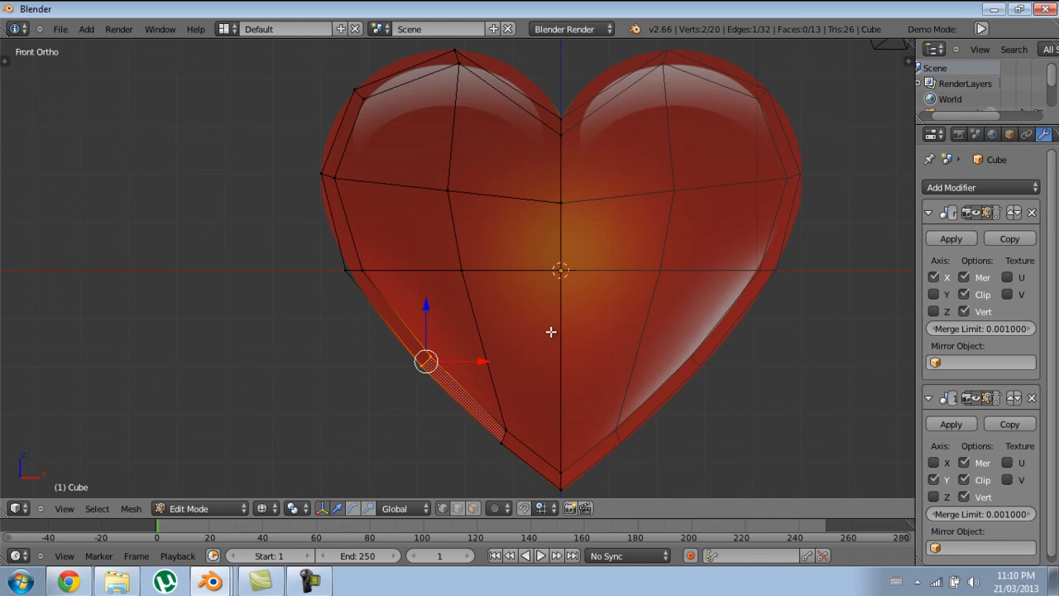
scroll(546, 322, "down", 3)
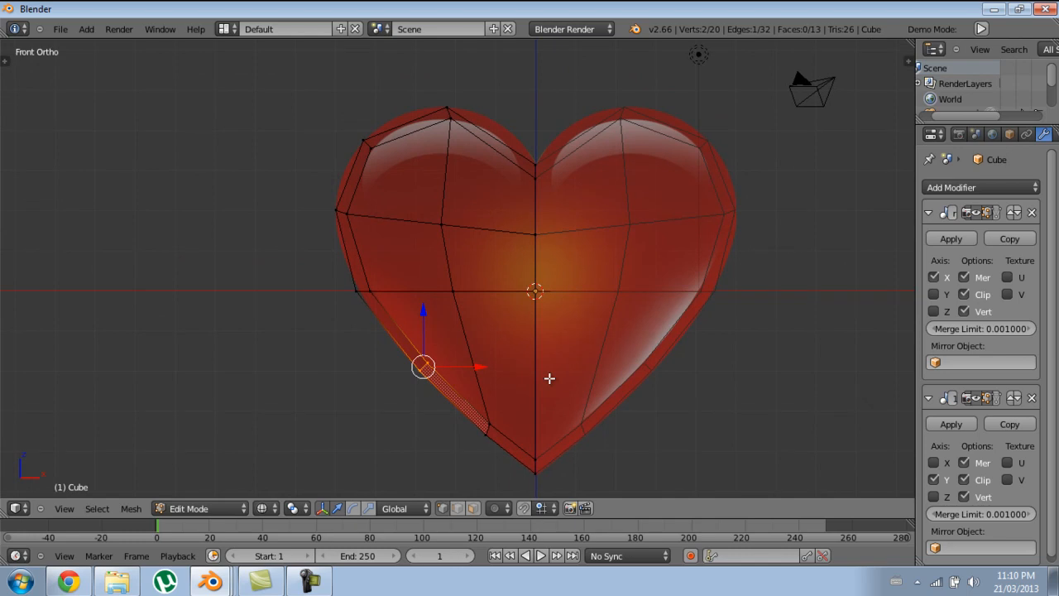
middle_click_drag(548, 327, 570, 317, "shift")
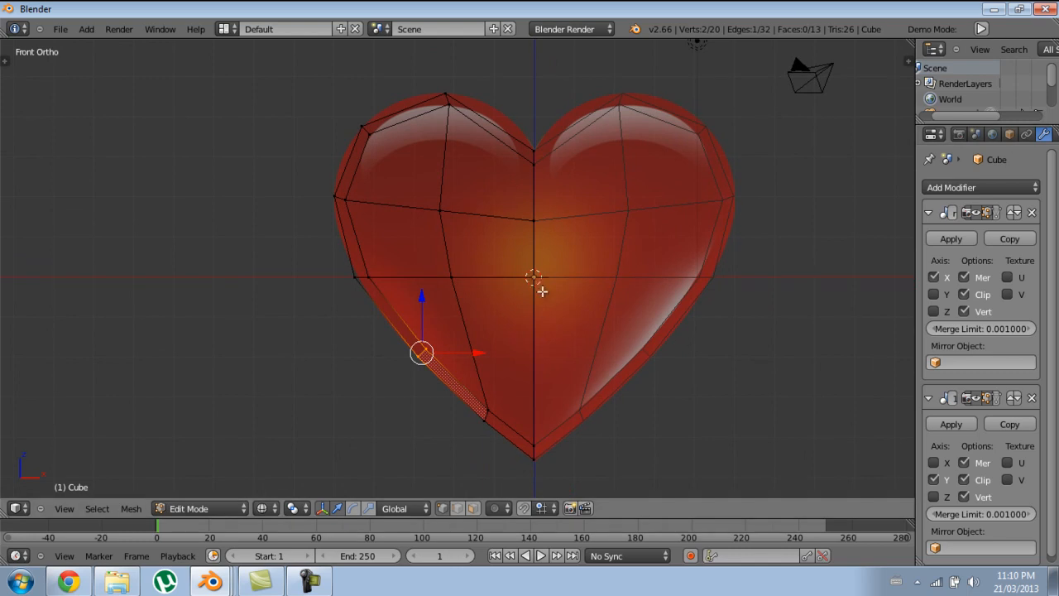
Step: Add a vertical loop cut between the left lobe's peak and the central notch
middle_click_drag(536, 281, 596, 277, "shift")
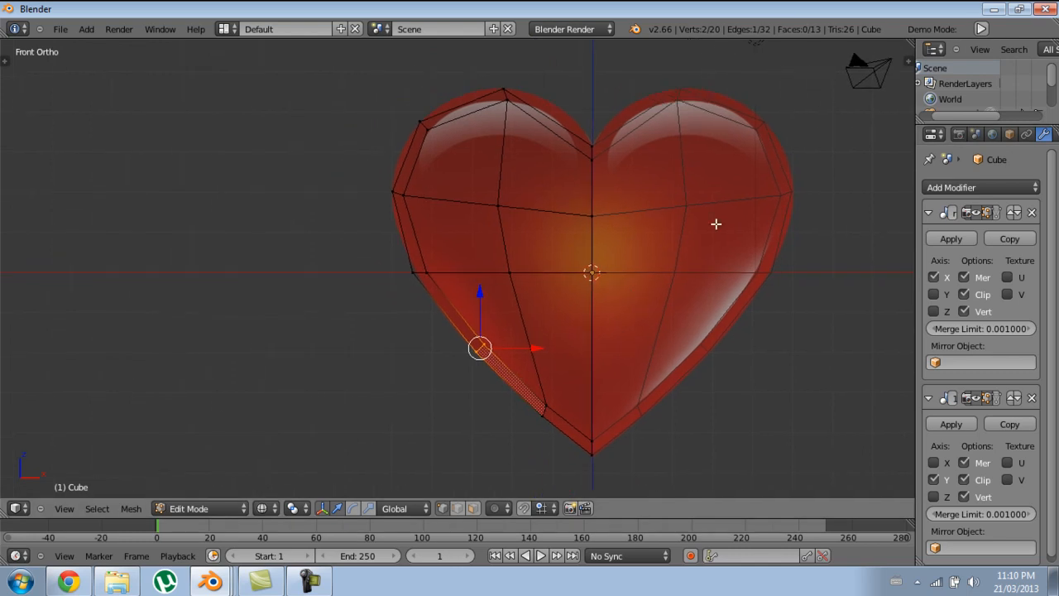
middle_click_drag(609, 338, 643, 306, "shift")
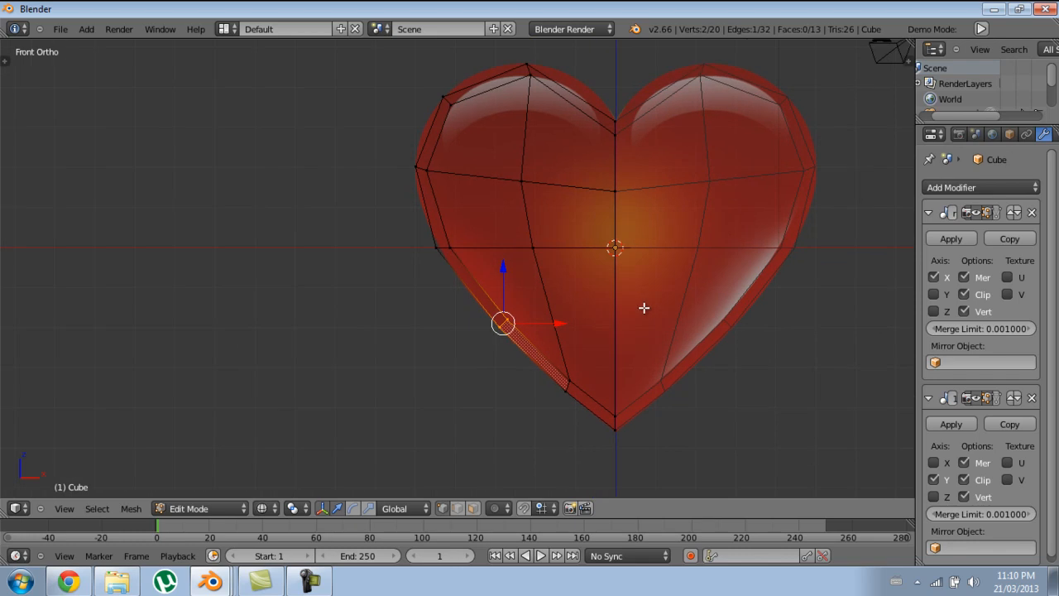
middle_click_drag(604, 258, 597, 284, "shift")
scroll(600, 198, "up", 3)
middle_click_drag(574, 233, 567, 291, "shift")
key("ctrl+r")
double_click(598, 224)
Step: Move the new loop's top vertices up onto the outline between the lobe's peak and the notch
middle_click_drag(620, 251, 604, 357, "shift")
key("a")
key("b")
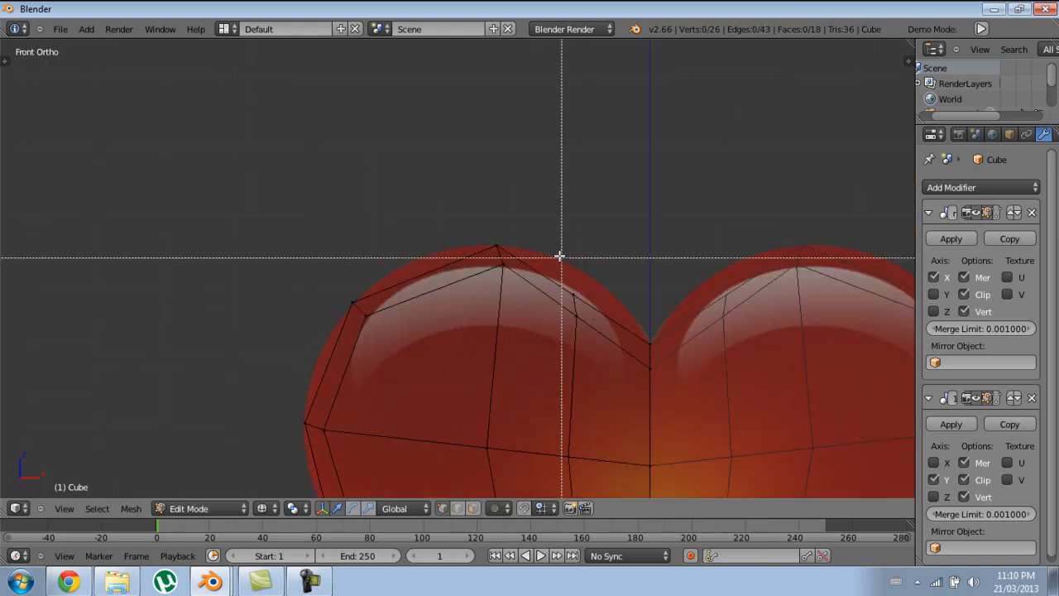
left_click_drag(569, 273, 590, 356)
scroll(591, 364, "up", 5)
left_click(778, 366)
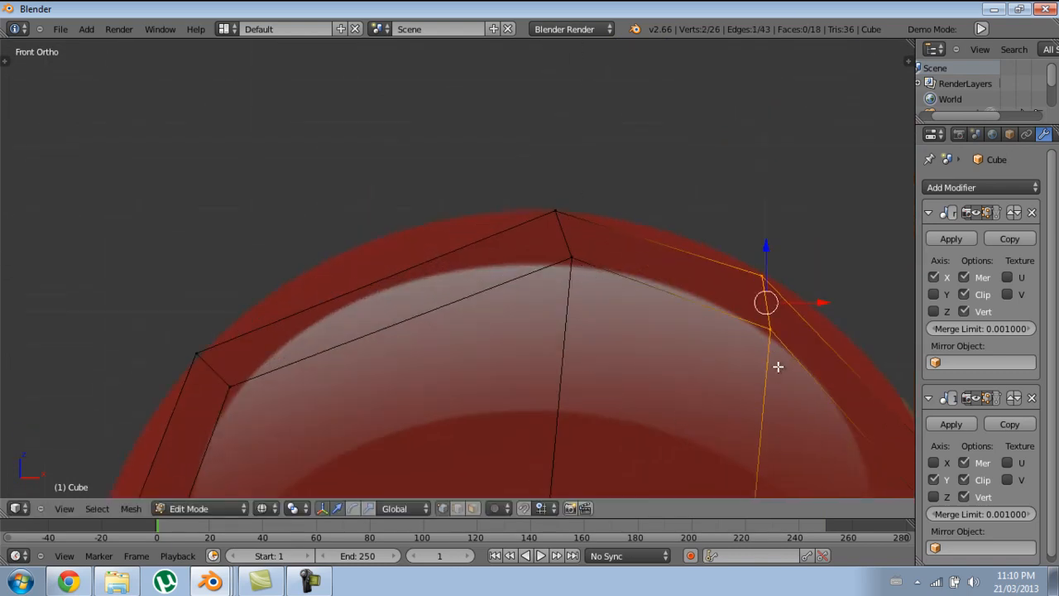
Step: Add a horizontal loop cut across the upper left side and move its outer vertices towards the heart's outline
scroll(586, 407, "down", 6)
middle_click_drag(479, 401, 572, 319, "shift")
key("ctrl+r")
double_click(373, 266)
scroll(563, 310, "up", 4)
key("a")
key("b")
scroll(607, 317, "up", 3)
key("g")
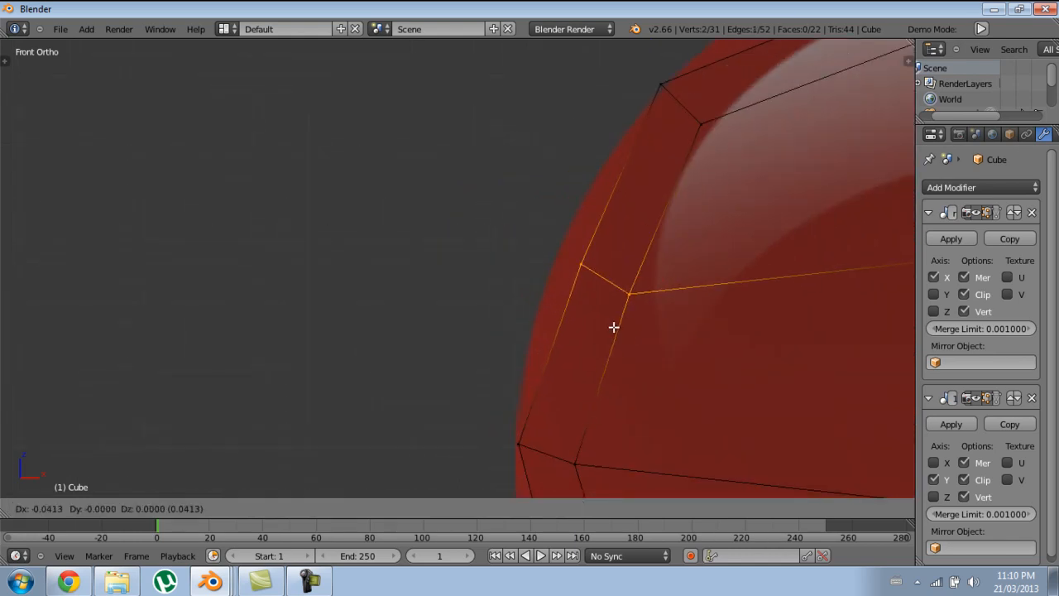
left_click(591, 314)
Step: Add a horizontal loop cut just above the horizontal centre line and shift its outer vertices near the heart's left edge
scroll(590, 314, "down", 5)
middle_click_drag(607, 392, 579, 301, "shift")
key("ctrl+r")
double_click(491, 299)
scroll(579, 330, "up", 4)
key("a")
key("b")
left_click_drag(490, 291, 592, 335)
key("g")
left_click(620, 324)
Step: Add a horizontal loop cut below the centre line and move its outer vertices onto the heart's lower-left outline
scroll(565, 382, "down", 4)
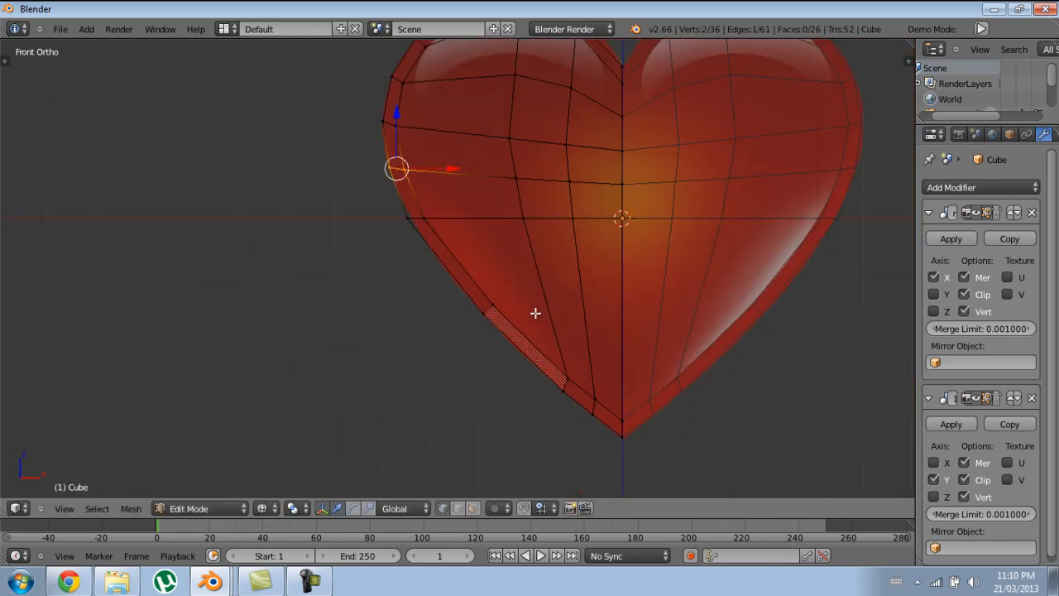
scroll(501, 312, "up", 5)
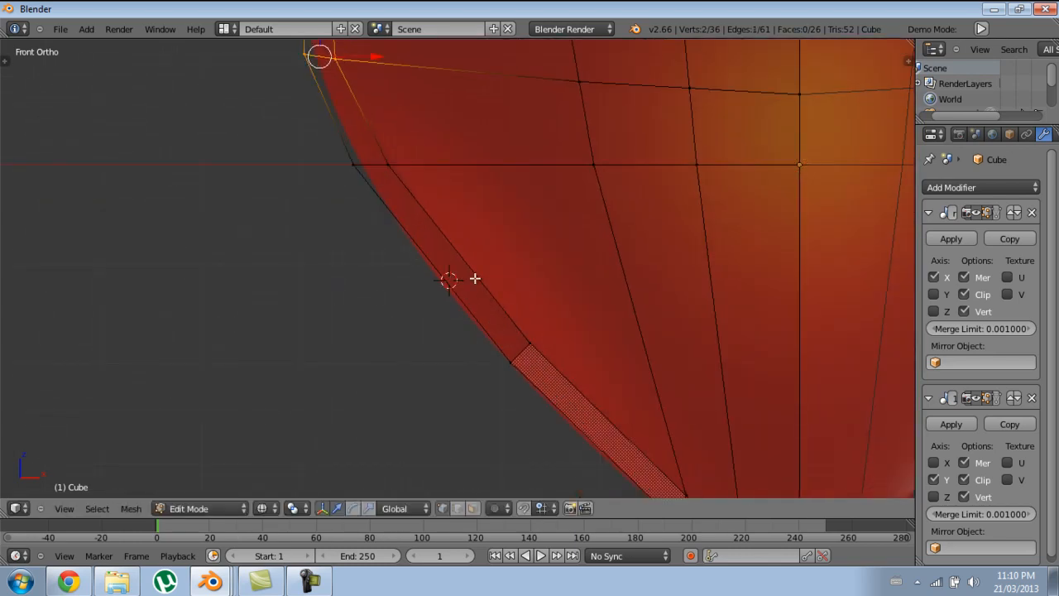
scroll(491, 302, "down", 5)
scroll(553, 289, "up", 5)
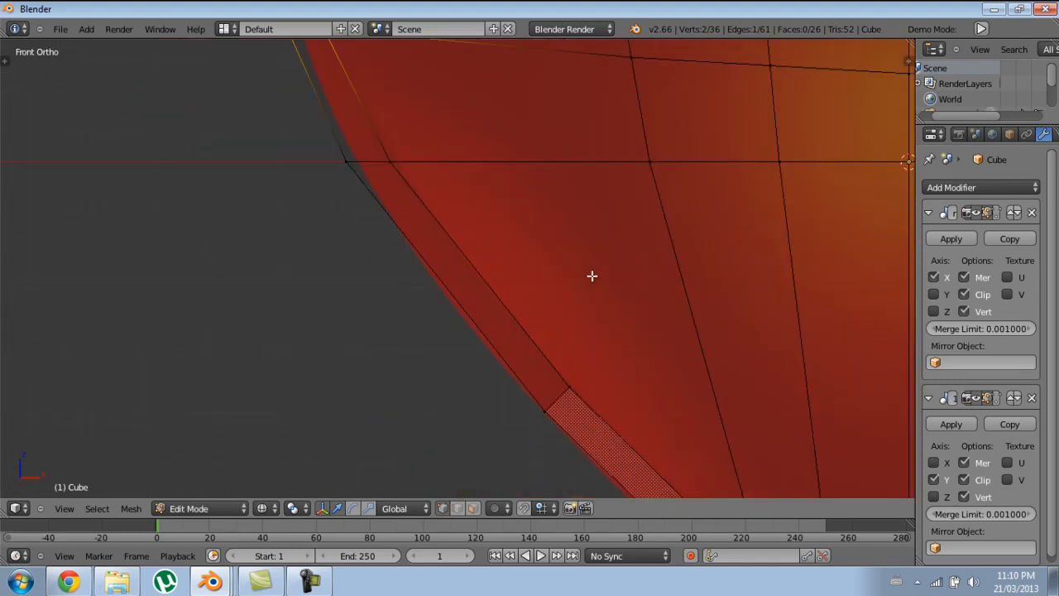
key("ctrl+r")
double_click(478, 304)
key("a")
key("b")
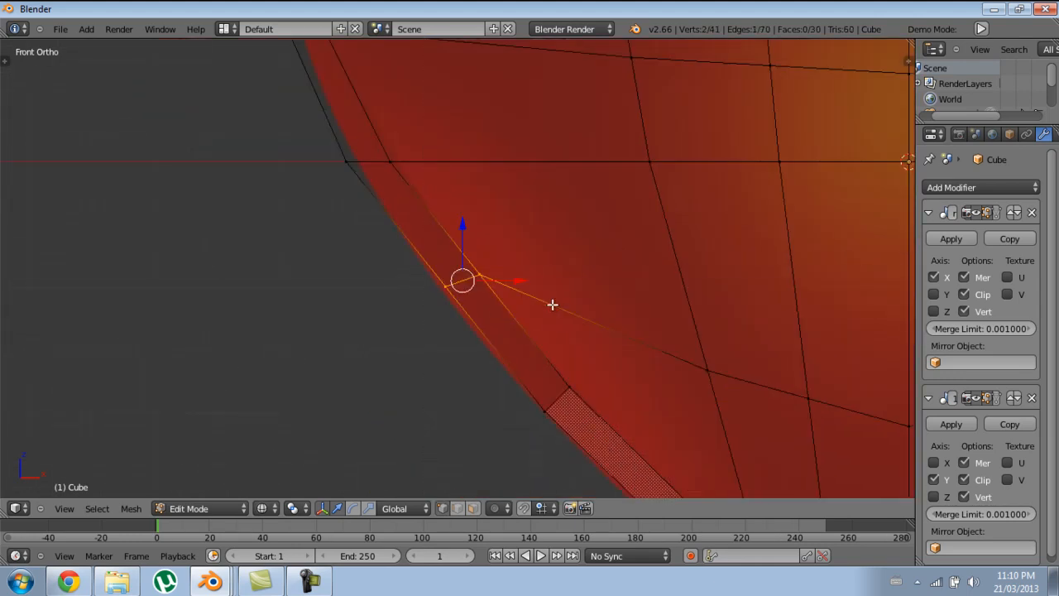
key("g")
left_click(542, 305)
Step: Move the outer left vertices on the horizontal centre line inward onto the heart's outline
scroll(548, 305, "down", 4)
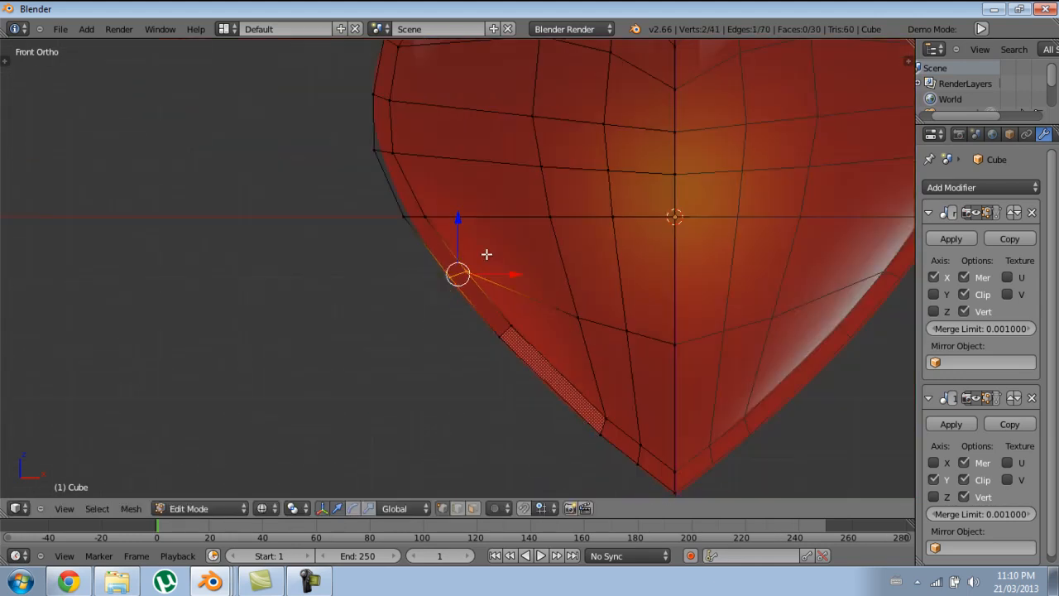
scroll(496, 397, "up", 4)
key("a")
key("b")
left_click_drag(438, 397, 561, 435)
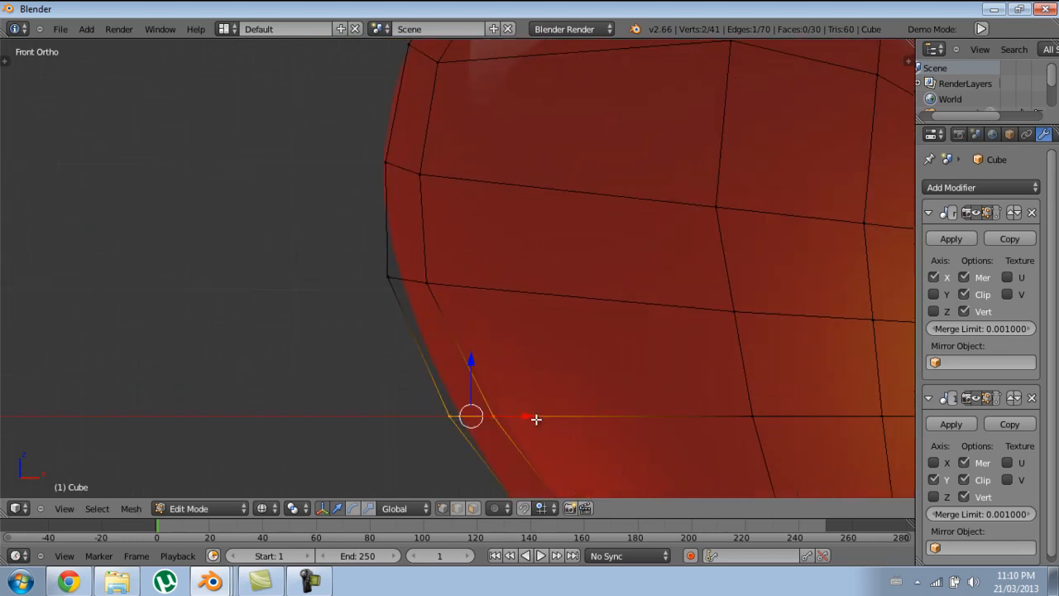
key("g")
left_click(650, 417)
Step: Move the outer left vertices just above the centre line inward to follow the heart's outline
middle_click_drag(516, 342, 515, 377, "shift")
key("a")
key("b")
left_click_drag(341, 287, 410, 331)
middle_click_drag(528, 370, 527, 386, "shift")
left_click_drag(402, 307, 482, 373)
key("g")
left_click(553, 375)
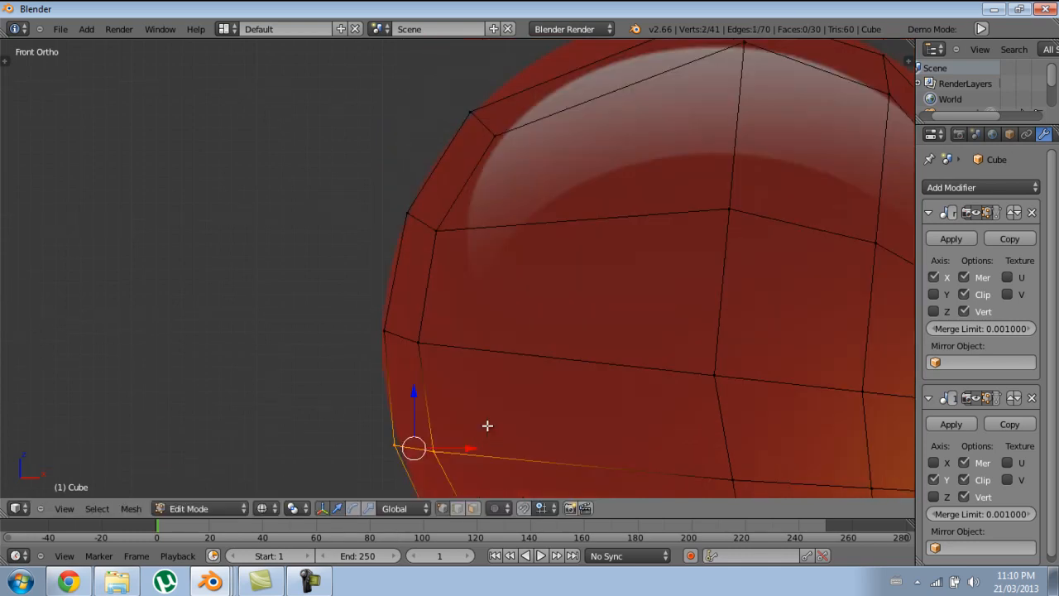
Step: Examine how the refined mesh follows the reference heart around the lobes, sides and tip
scroll(488, 368, "down", 5)
middle_click_drag(550, 327, 531, 356, "shift")
scroll(530, 355, "up", 3)
middle_click_drag(529, 397, 475, 268, "shift")
scroll(512, 315, "down", 4)
scroll(534, 322, "up", 3)
middle_click_drag(483, 334, 488, 402, "shift")
scroll(476, 351, "down", 3)
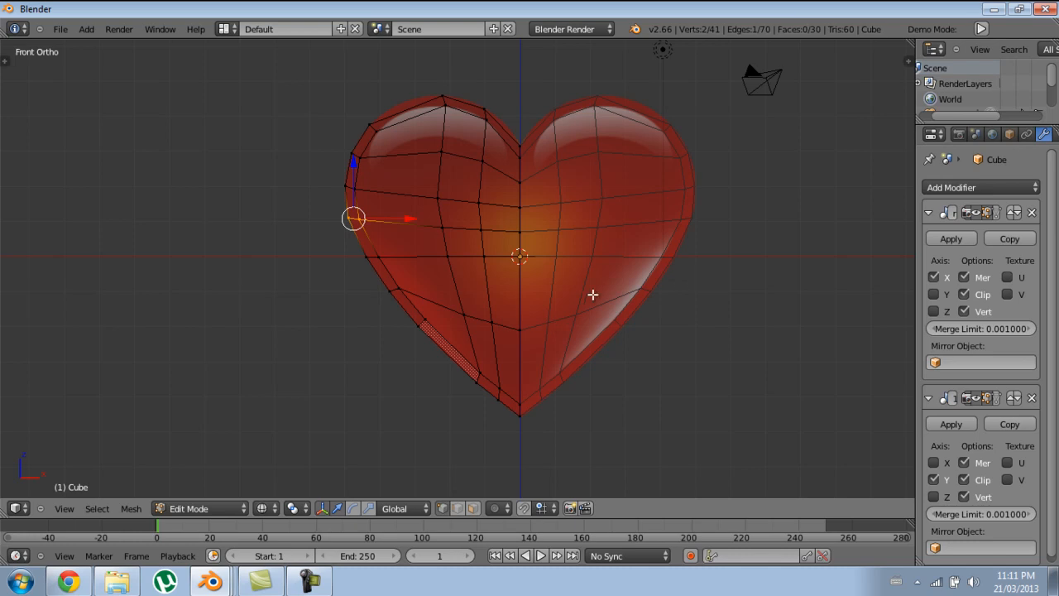
middle_click_drag(562, 312, 522, 311, "shift")
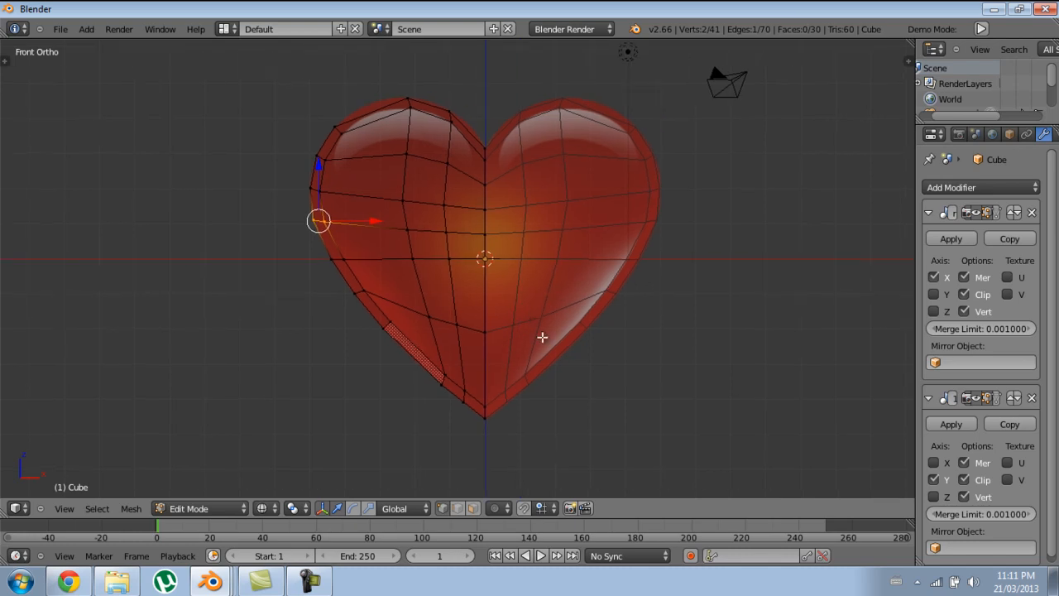
scroll(540, 336, "up", 1)
middle_click_drag(546, 270, 537, 338, "shift")
scroll(529, 350, "up", 3)
scroll(562, 344, "down", 4)
scroll(558, 322, "up", 2)
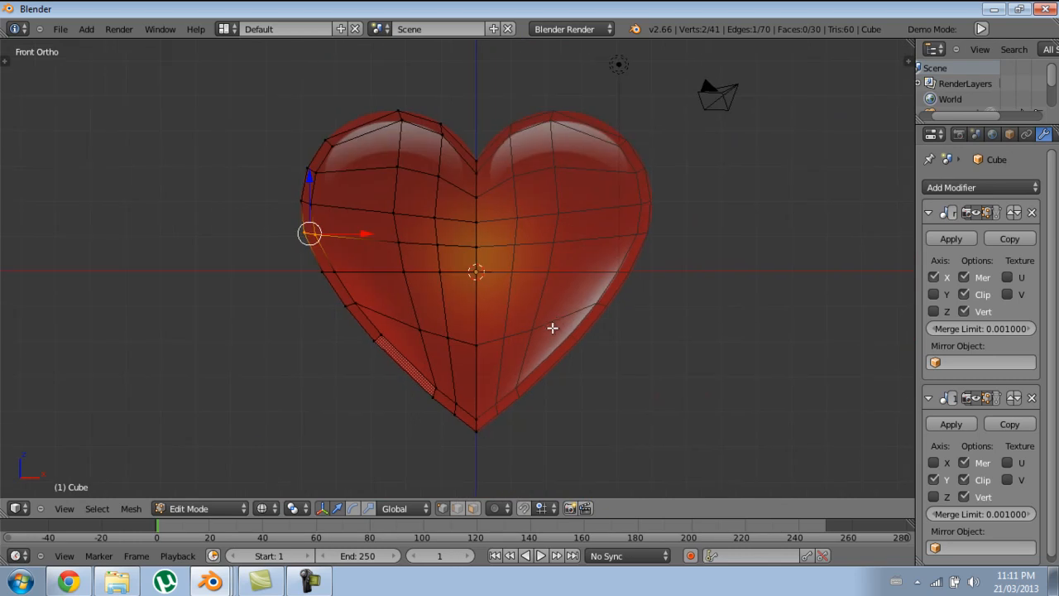
middle_click_drag(571, 392, 490, 297, "shift")
key("z")
key("KP_1")
Step: Add a vertical loop cut through the outer half of the left lobe and raise its top vertices to the outline
middle_click_drag(362, 123, 499, 346, "shift")
key("ctrl+r")
left_click(372, 146)
left_click(372, 147)
scroll(499, 347, "up", 4)
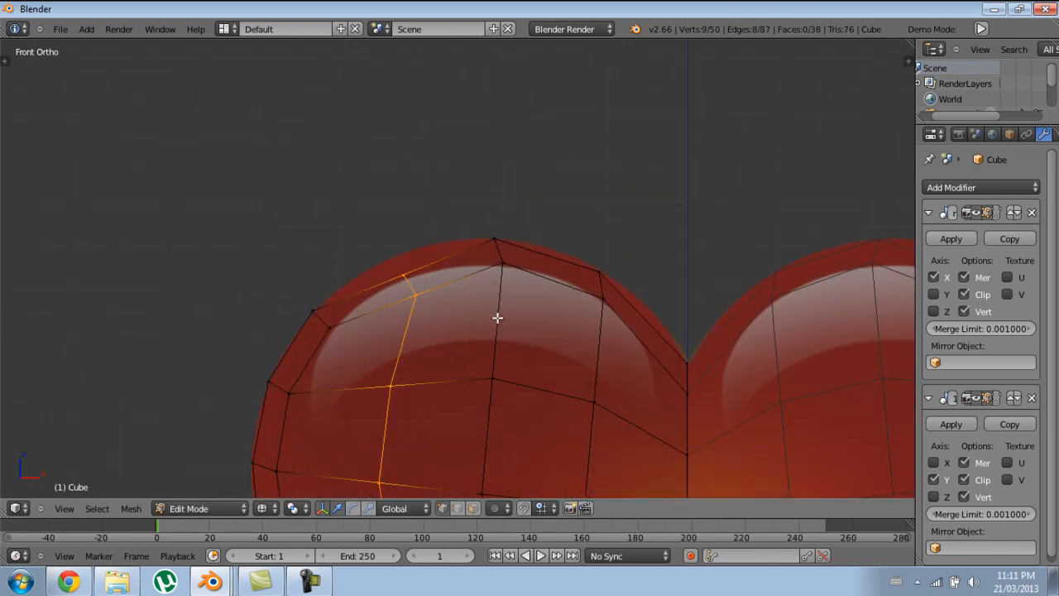
key("a")
key("b")
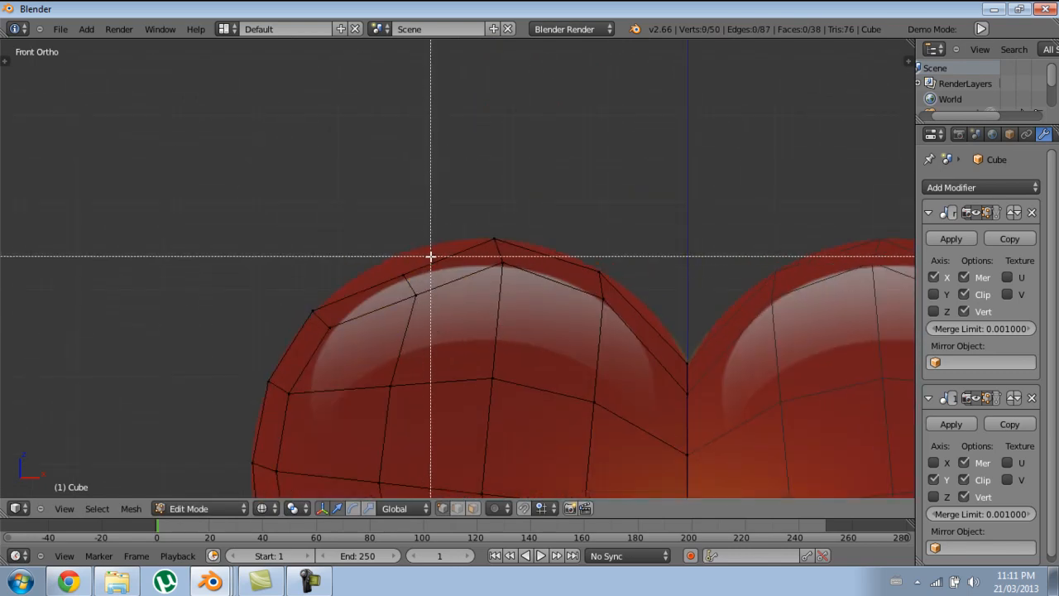
left_click_drag(364, 256, 491, 347)
key("g")
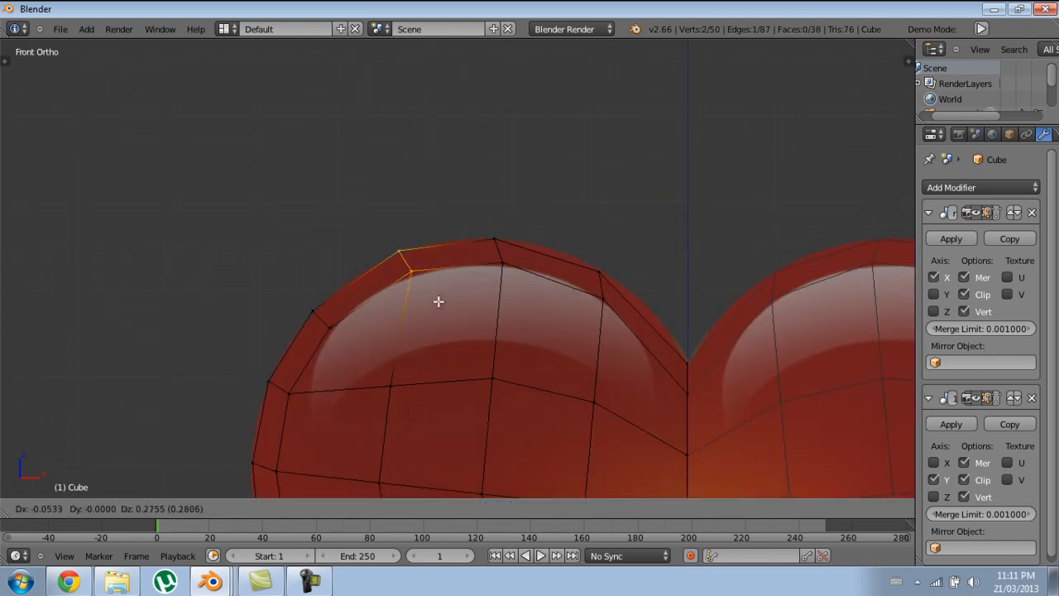
left_click(439, 305)
Step: Shade the heart smooth in object mode and inspect its thickness from the side
scroll(441, 309, "down", 7)
middle_click_drag(528, 415, 483, 355, "shift")
key("Tab")
key("z")
scroll(488, 367, "down", 1)
key("t")
left_click(32, 237)
mouse_move(158, 286)
middle_mouse_down()
mouse_move(477, 324)
mouse_move(587, 357)
mouse_move(617, 298)
middle_mouse_up()
key("KP_3")
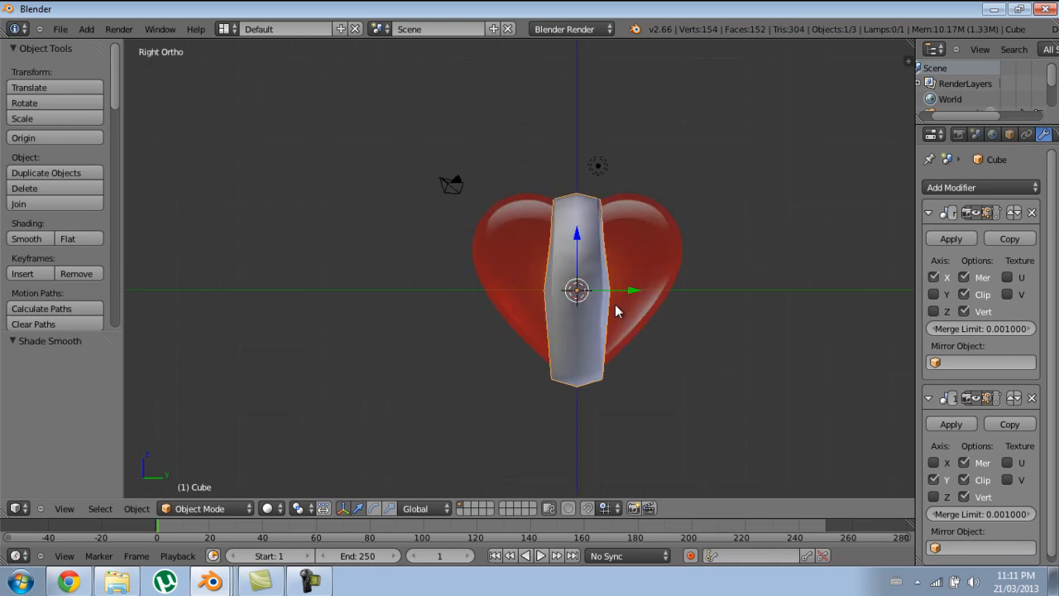
key("z")
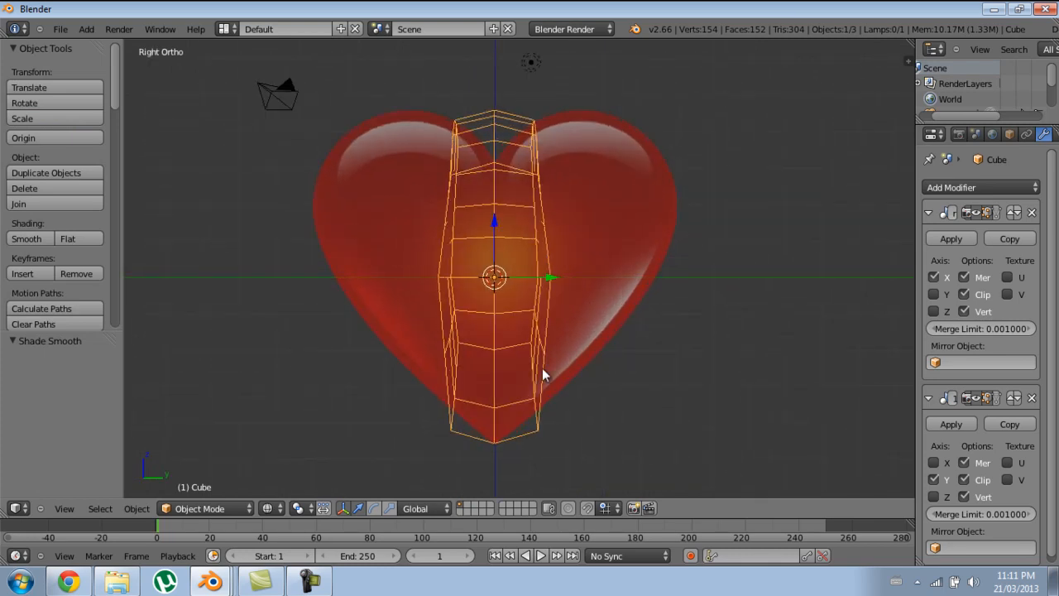
middle_click_drag(415, 295, 521, 304)
Step: Select all front faces of the heart's left half in face mode and flatten them by scaling to 0 along Y
key("Tab")
key("z")
middle_click_drag(397, 284, 486, 301)
key("ctrl+Tab")
left_click(474, 297)
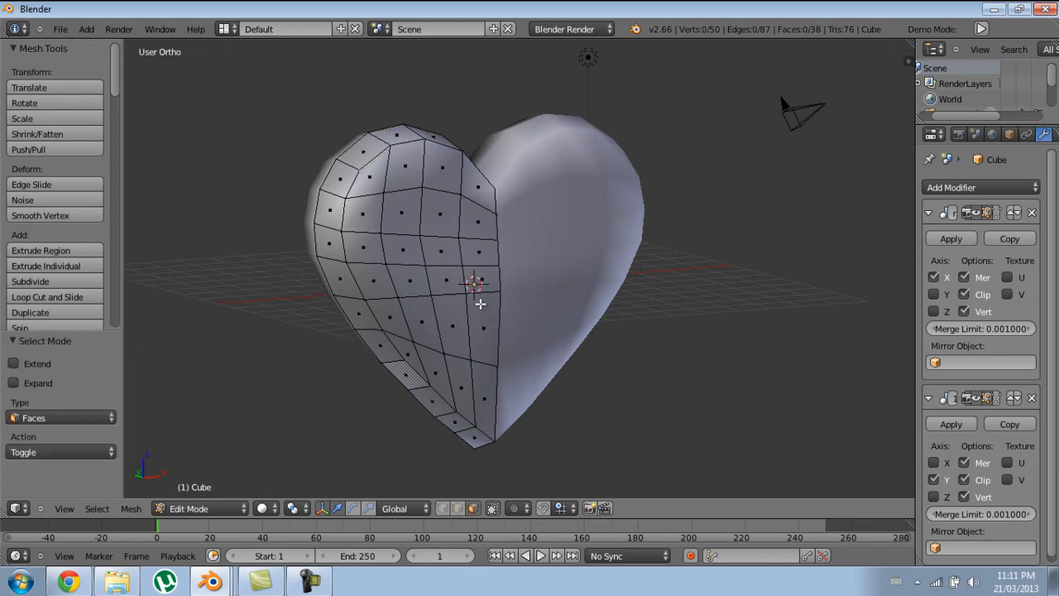
right_click(477, 299, "alt")
right_click(452, 287, "alt+shift")
right_click(413, 290, "alt+shift")
right_click(389, 292, "alt+shift")
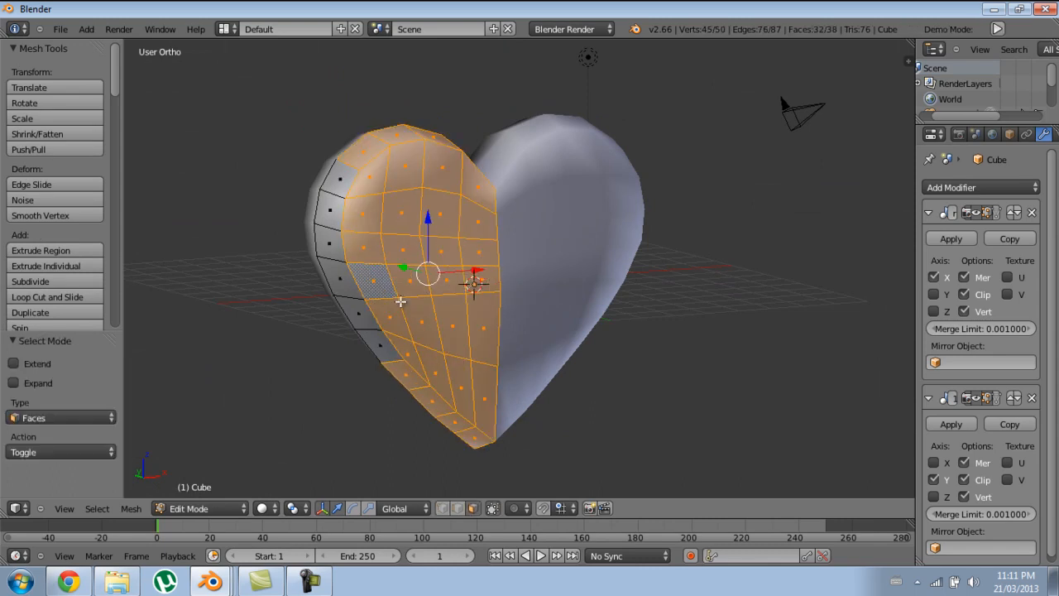
key("KP_1")
key("KP_3")
middle_click_drag(402, 300, 533, 259)
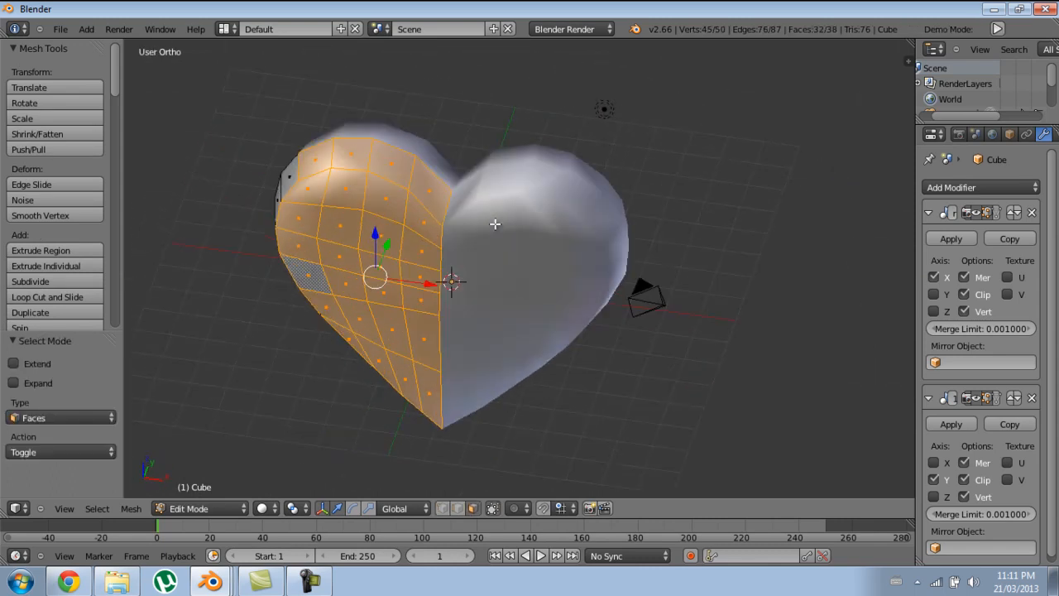
middle_click_drag(386, 310, 613, 352)
key("s")
key("y")
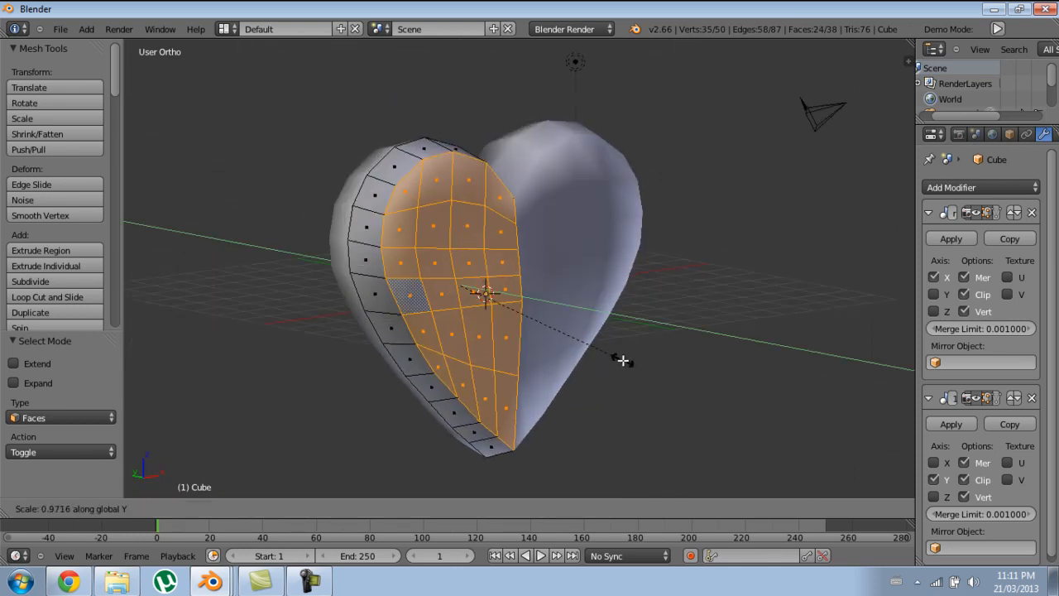
key("0")
key("Return")
Step: Try to pull a group of inner front faces beside the mirror line outward along Y
middle_click_drag(521, 323, 461, 336)
scroll(461, 336, "up", 2)
right_click(492, 340)
right_click(459, 335, "shift")
right_click(449, 301, "shift")
right_click(467, 265, "shift")
right_click(481, 266, "shift")
middle_click_drag(482, 266, 625, 351)
left_click_drag(510, 344, 530, 352)
Step: Try to move the edges bordering the raised inner faces by about -0.282 along Y in edge mode
key("ctrl+Tab")
left_click(494, 256)
right_click(522, 259, "alt")
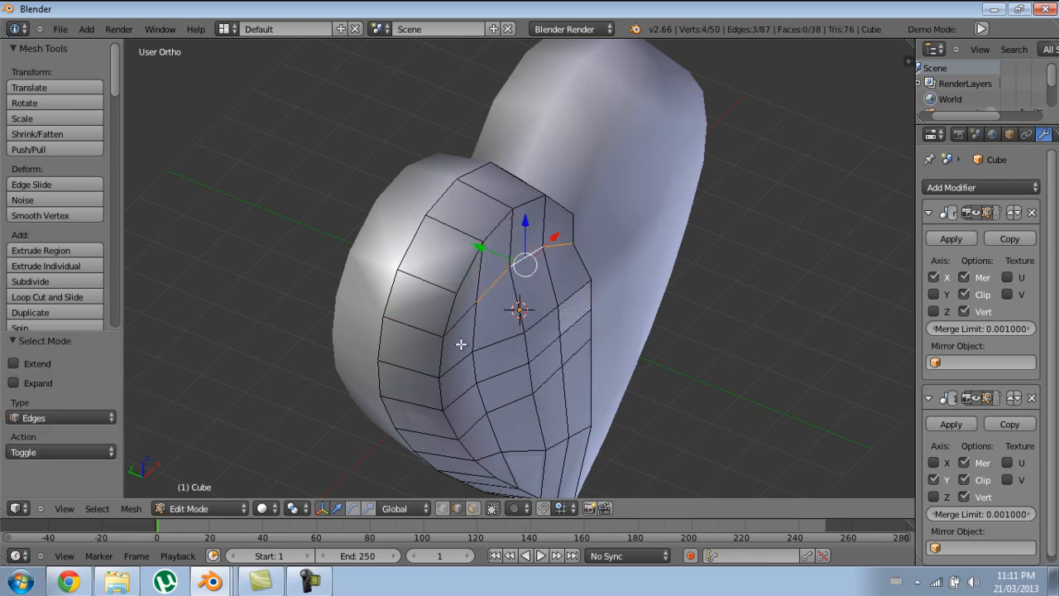
middle_click_drag(474, 331, 465, 273, "shift")
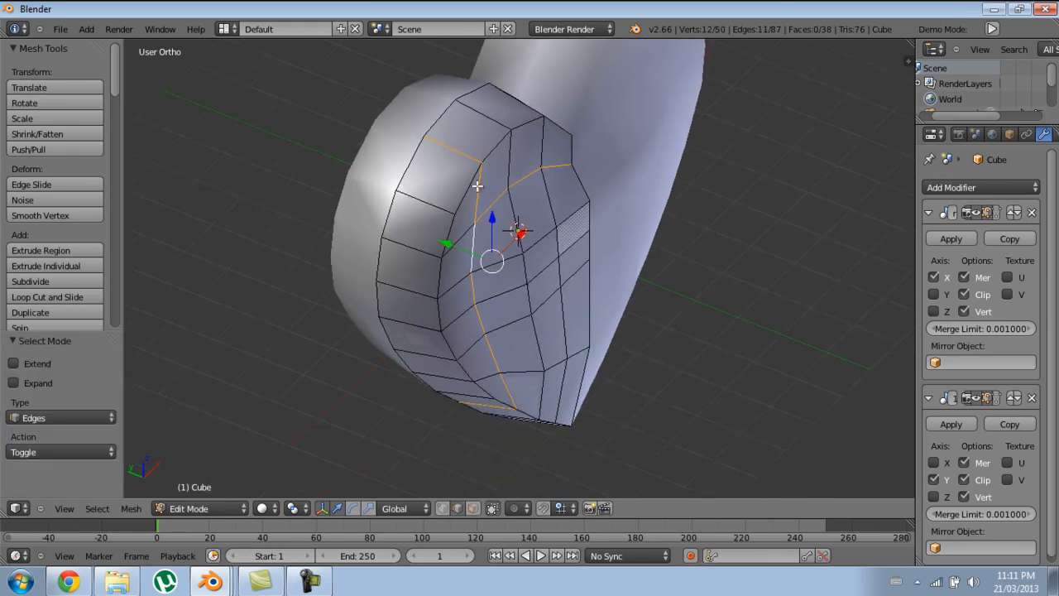
middle_click_drag(457, 226, 495, 224)
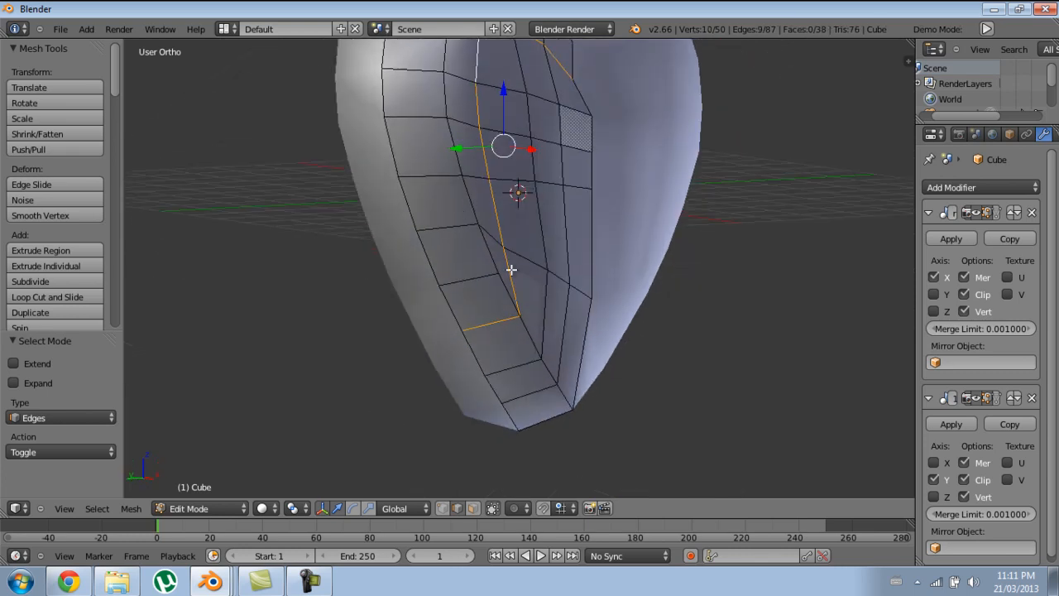
middle_click_drag(480, 322, 442, 410)
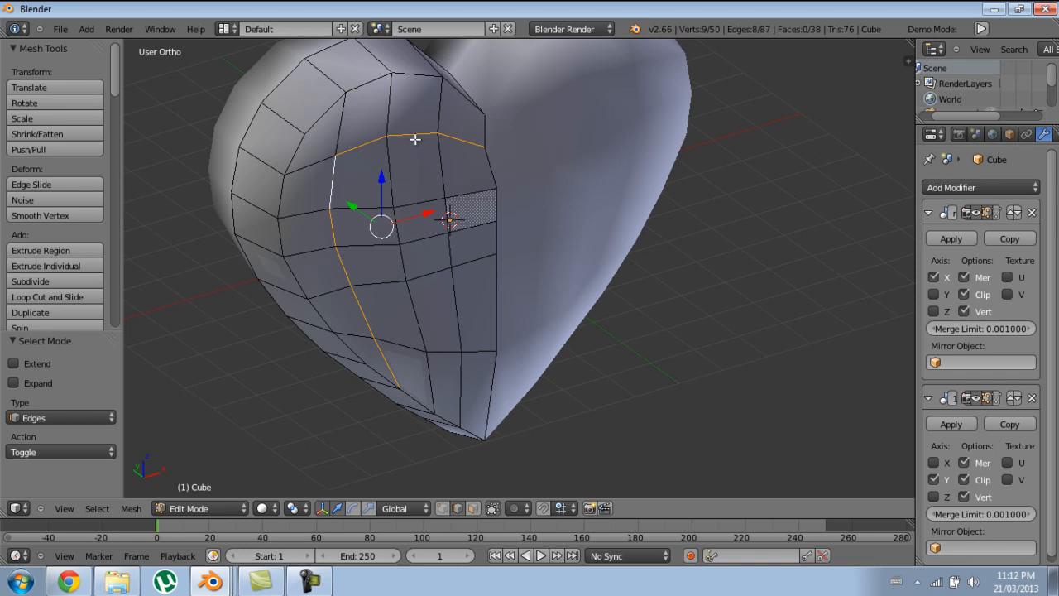
middle_click_drag(359, 169, 412, 209)
left_click_drag(406, 238, 426, 249)
middle_click_drag(445, 354, 397, 313)
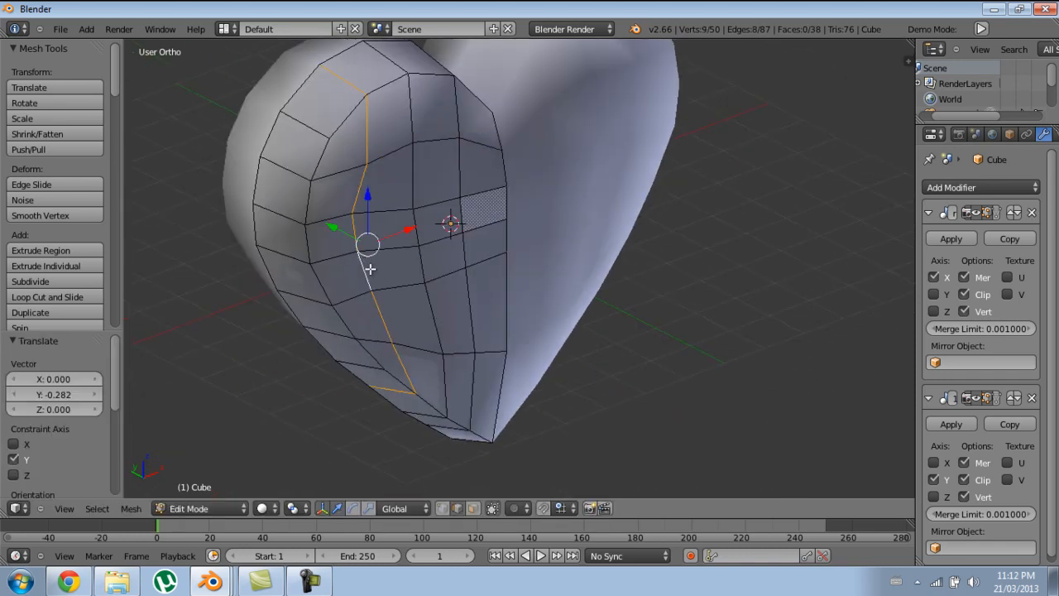
Step: Undo the edge and inner-face moves and selections back to the flattened front
middle_click_drag(376, 246, 416, 275)
key("ctrl+z")
key("ctrl+z")
key("ctrl+z")
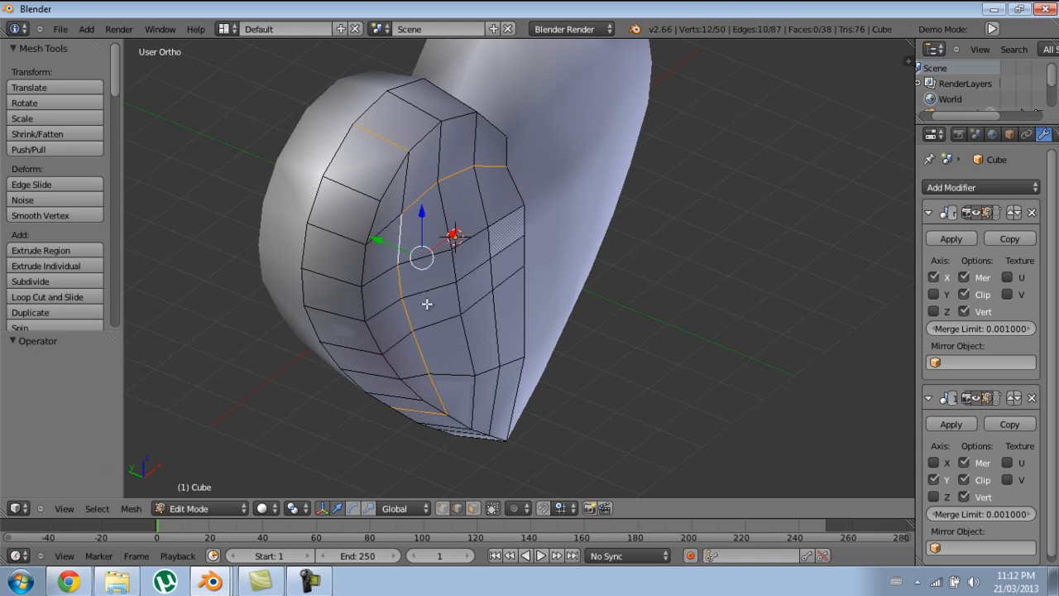
key("ctrl+z")
key("ctrl+z")
key("ctrl+z")
key("ctrl+z")
key("ctrl+z")
Step: Select the three-by-three block of inner front faces beside the mirror line and pull it outward
middle_click_drag(496, 305, 450, 289)
key("a")
middle_click_drag(535, 315, 434, 275)
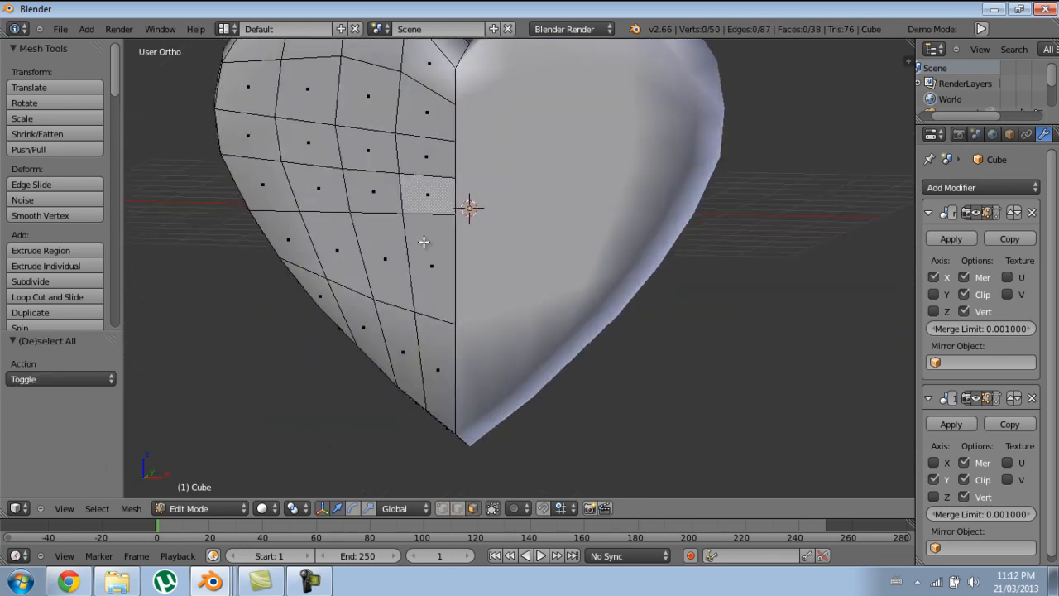
right_click(318, 105)
right_click(368, 104, "shift")
right_click(415, 117, "shift")
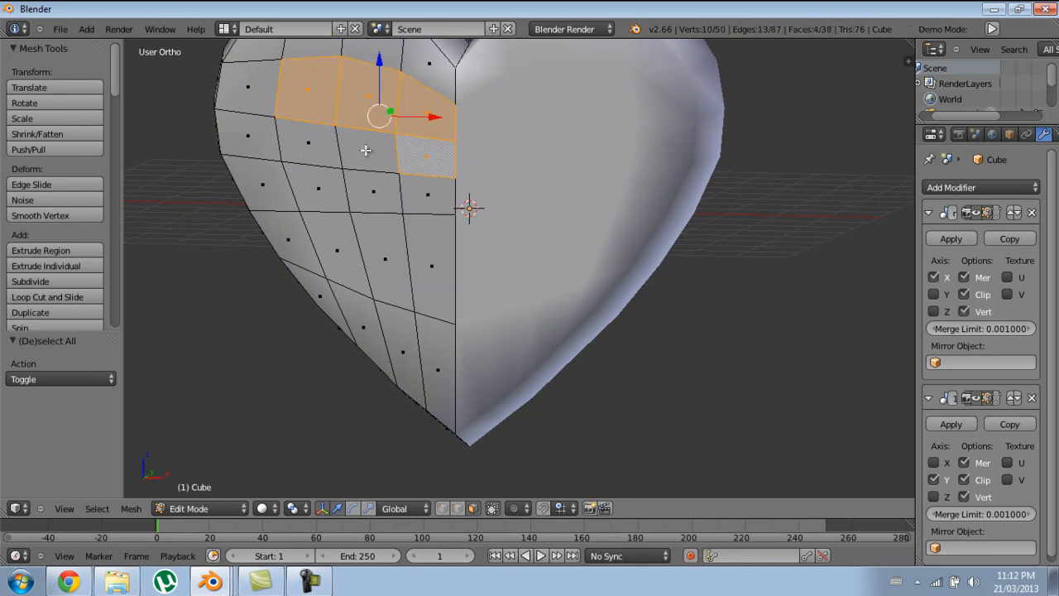
middle_click_drag(412, 191, 416, 232)
key("g")
left_click_drag(401, 243, 416, 254)
Step: Pull the front edges below the raised faces outward in edge mode and check the heart from the side and front
middle_click_drag(506, 364, 460, 259)
key("ctrl+Tab")
left_click(460, 259)
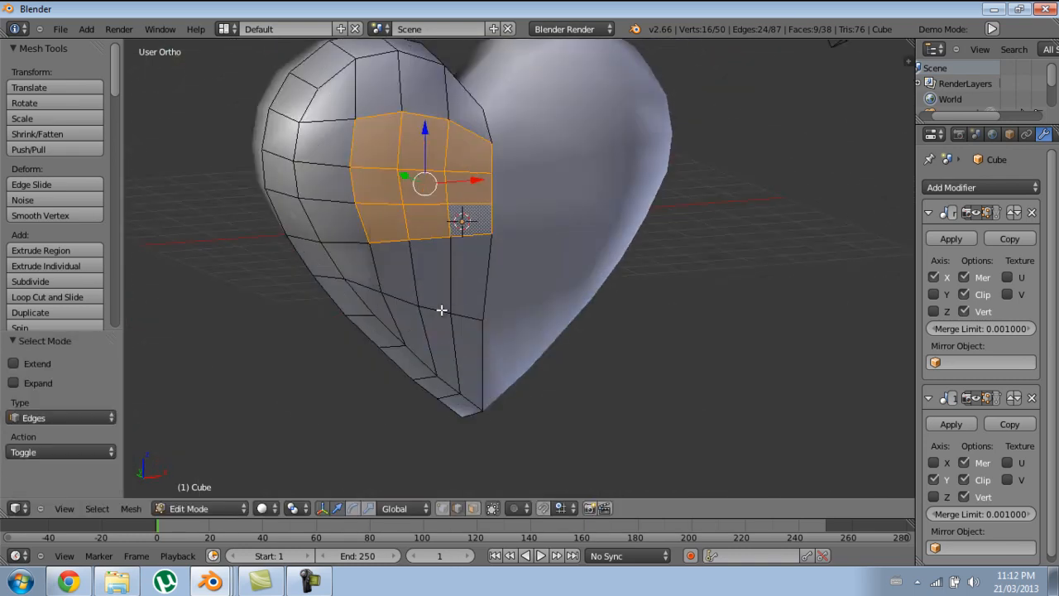
right_click(411, 303)
middle_click_drag(462, 320, 488, 353)
key("g")
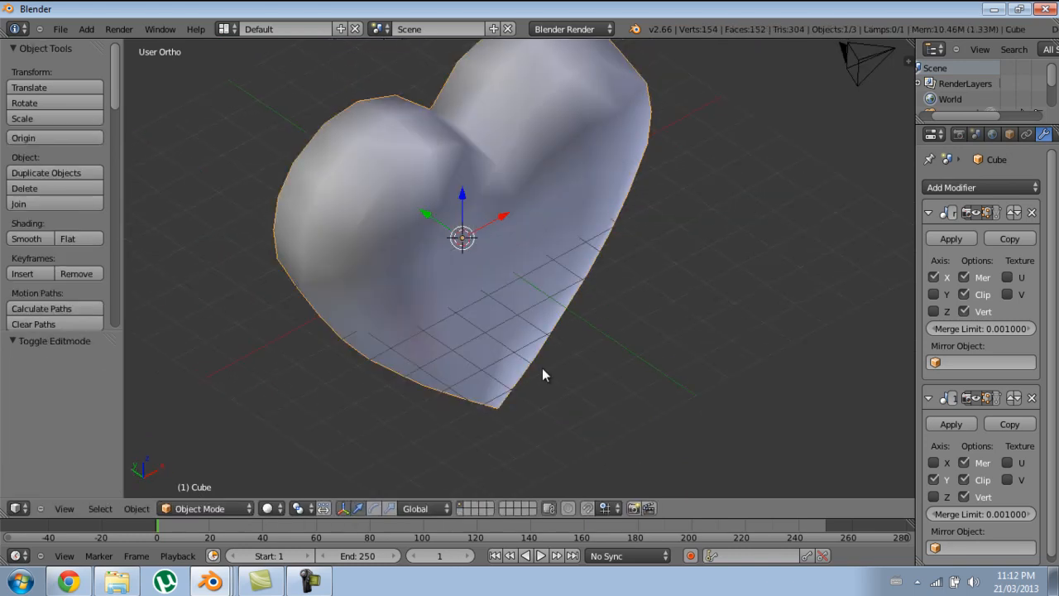
middle_click_drag(542, 375, 538, 347)
key("KP_3")
key("KP_1")
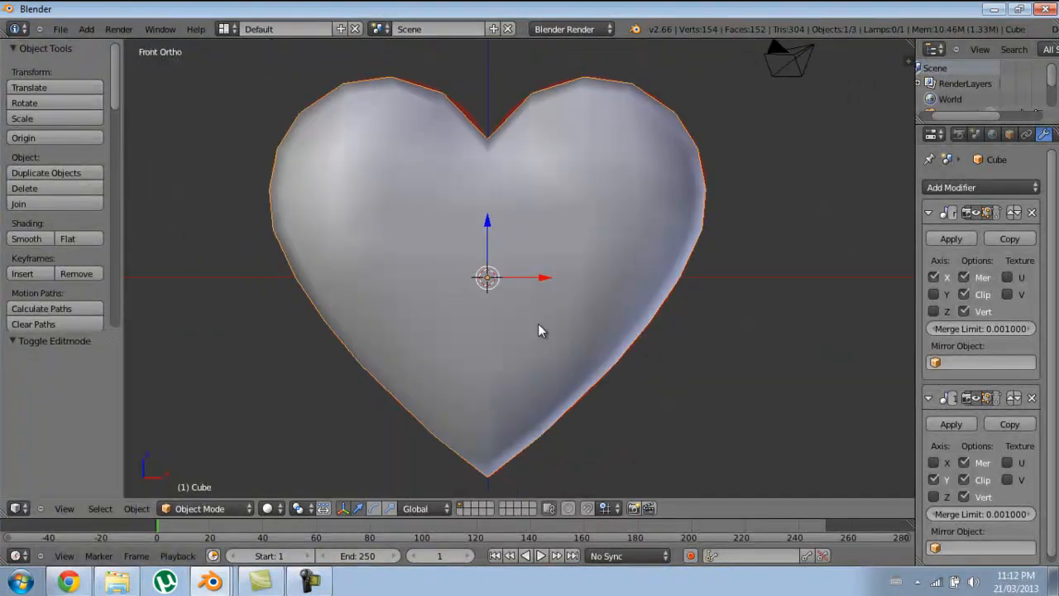
Step: In vertex mode, move the lowest front rim vertex near the heart's tip inward along Y by about 0.394
key("Tab")
key("KP_3")
scroll(560, 389, "up", 3)
key("ctrl+Tab")
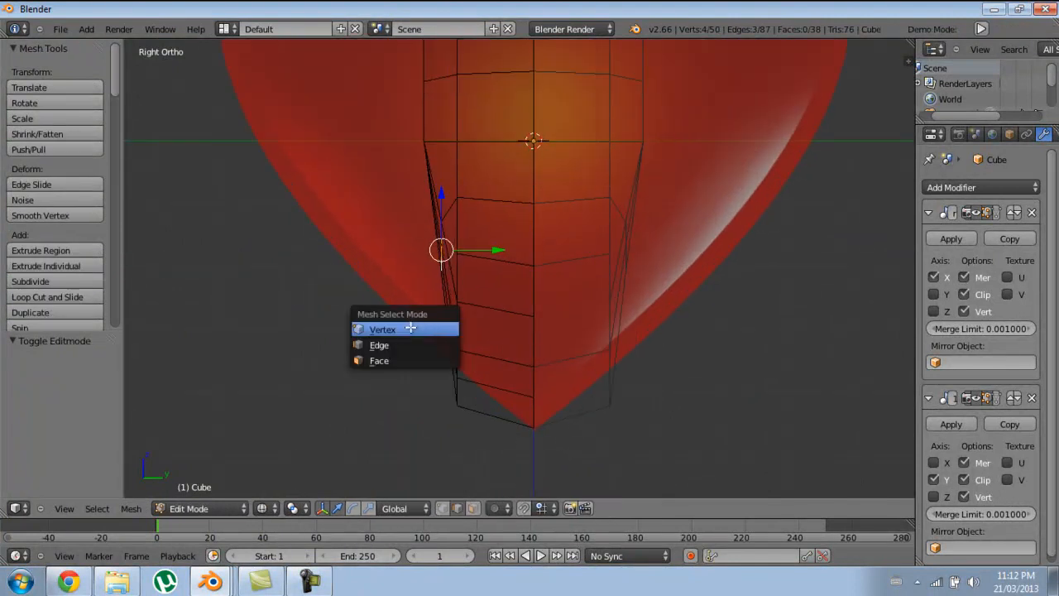
left_click(410, 328)
right_click(456, 404)
key("g")
key("y")
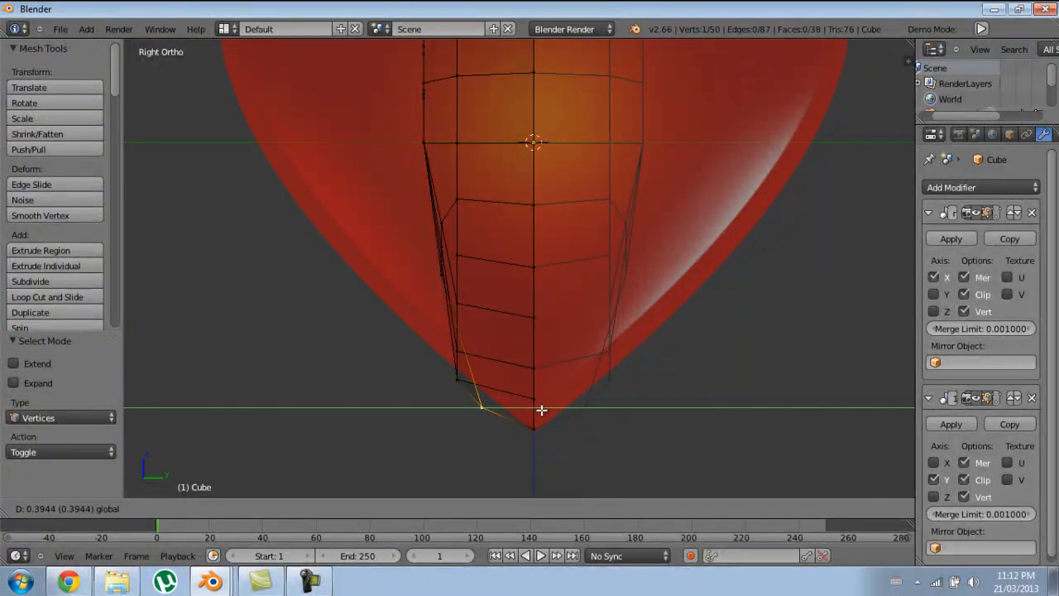
left_click(541, 410)
Step: Move the second and third rim vertices above the tip inward along Y by about 0.345 and 0.308
key("g")
key("y")
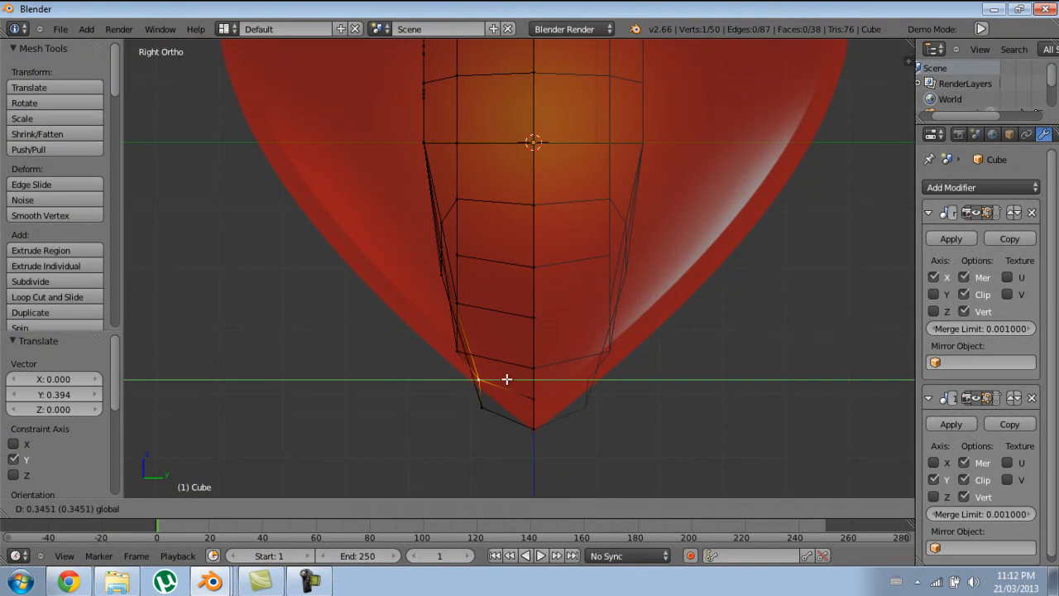
left_click(506, 378)
left_click_drag(496, 355, 516, 353)
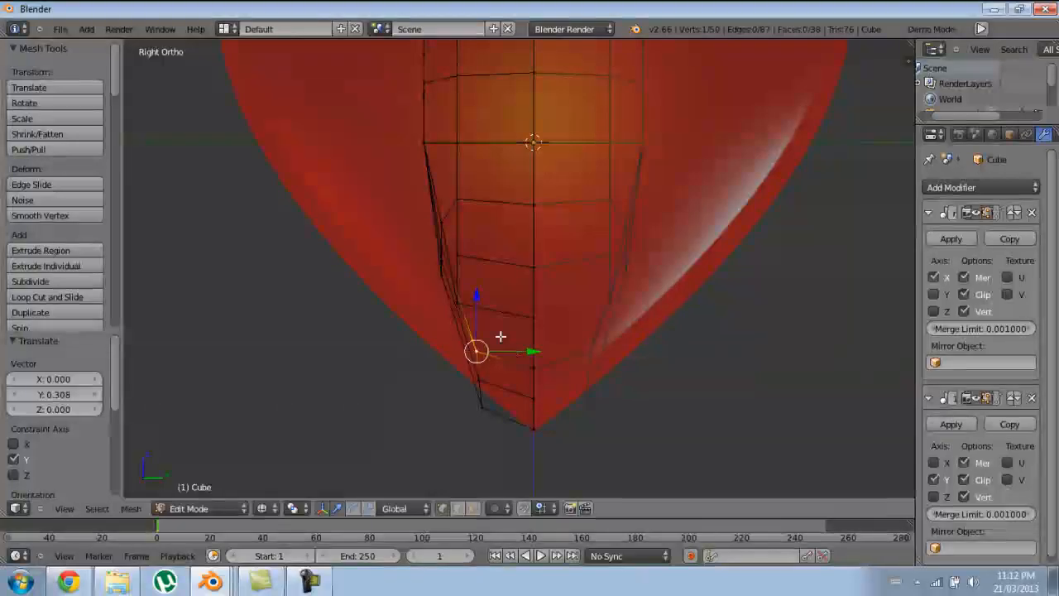
Step: Move the fourth rim vertex above the tip inward along Y by about 0.148 and nudge the vertex above it
middle_click_drag(470, 312, 461, 408, "shift")
key("g")
key("y")
left_click(460, 385)
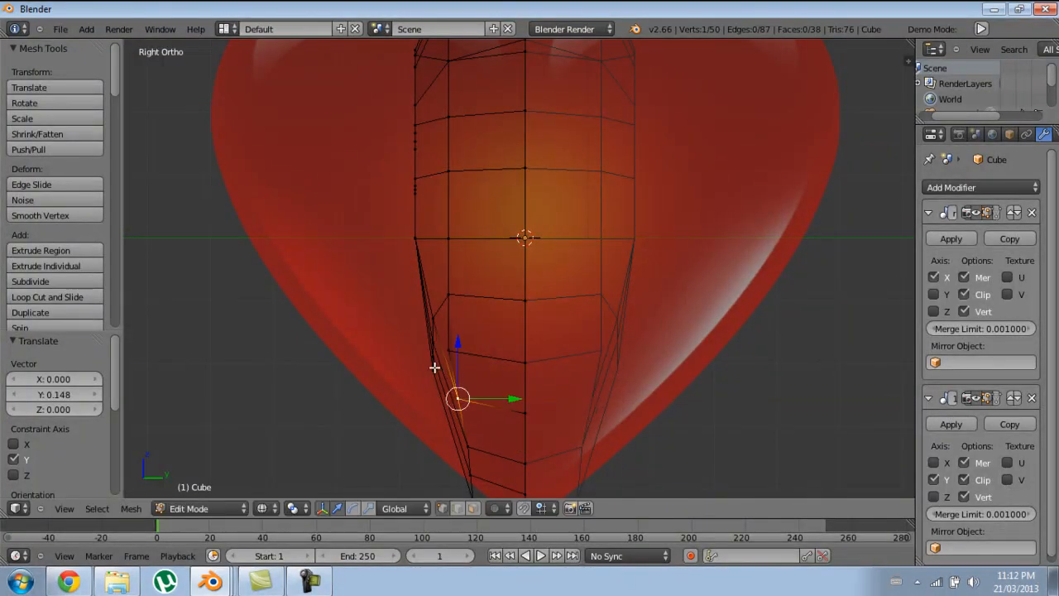
left_click_drag(472, 354, 477, 352)
Step: Return to solid shading in Object Mode and add a Subdivision Surface modifier to the heart
scroll(474, 350, "down", 2)
key("Tab")
key("z")
mouse_move(521, 350)
middle_mouse_down("shift")
mouse_move(507, 359)
mouse_move(549, 326)
mouse_move(666, 361)
mouse_move(703, 348)
middle_mouse_up("shift")
left_click(962, 187)
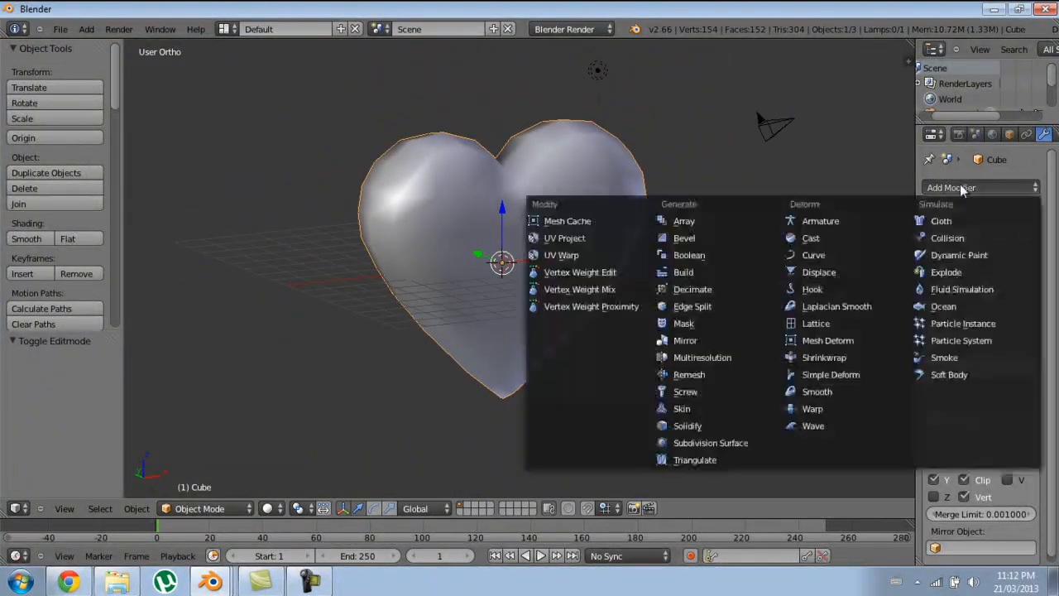
left_click(725, 436)
Step: Examine the smoothed heart and its edit-mode mesh from the front and side for uneven areas
middle_click_drag(727, 438, 672, 417)
key("Tab")
middle_click_drag(744, 331, 582, 274)
scroll(563, 259, "up", 2)
scroll(569, 307, "up", 2)
scroll(582, 273, "down", 3)
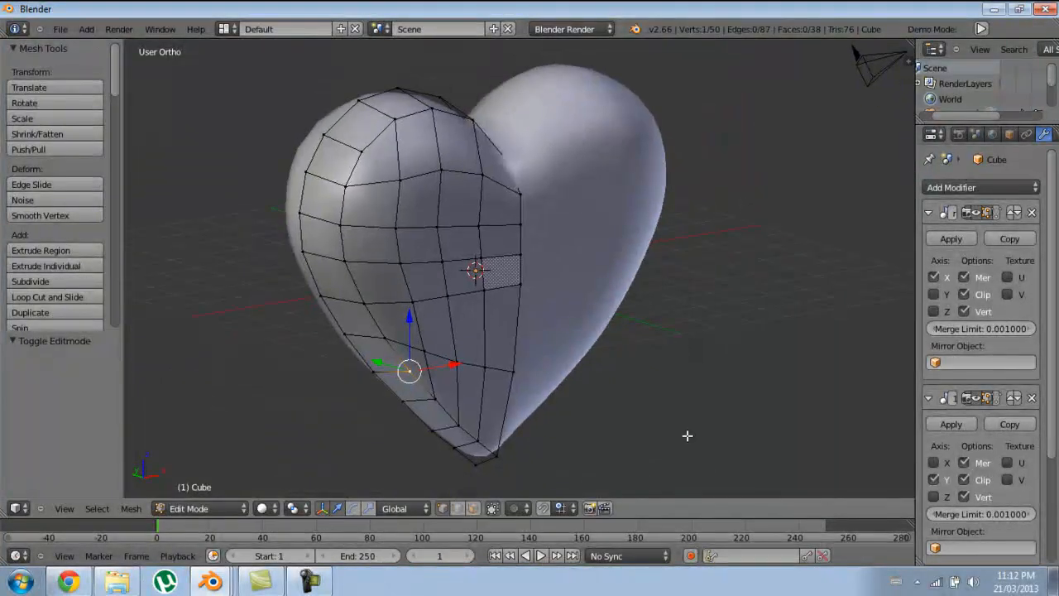
middle_click_drag(477, 321, 504, 304)
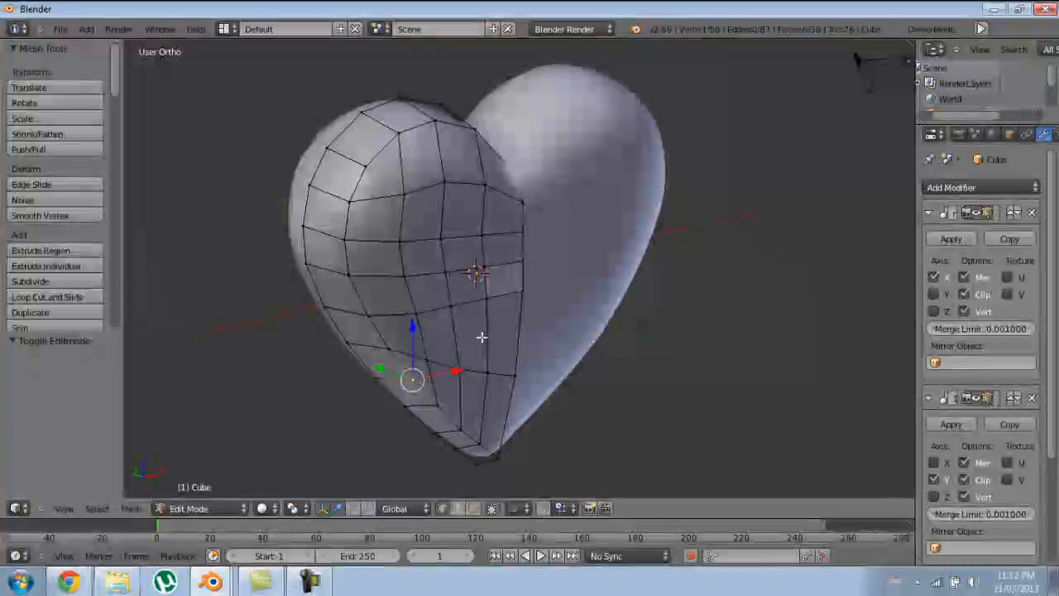
scroll(733, 380, "up", 4)
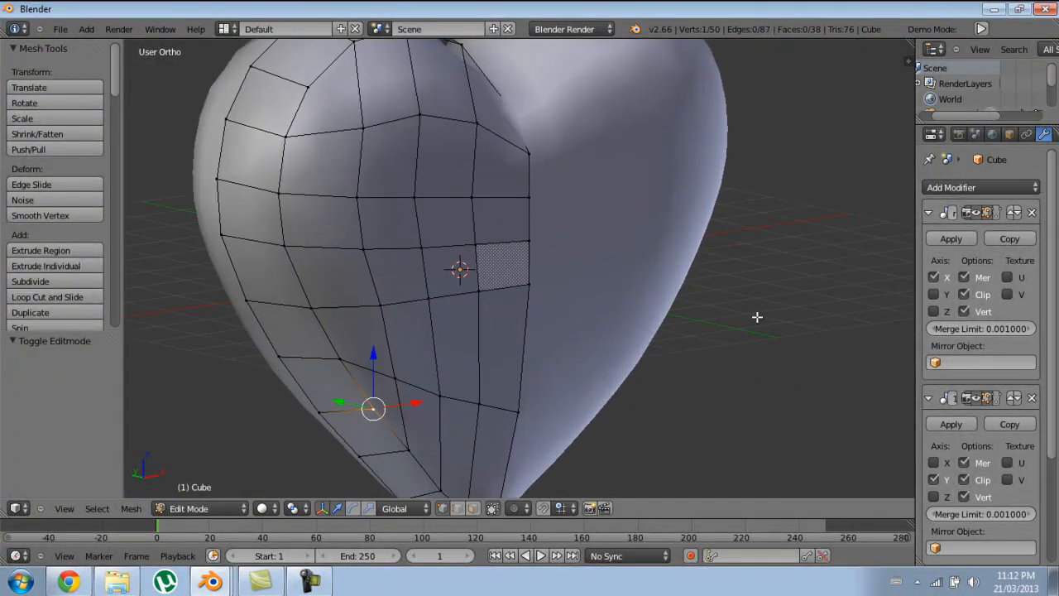
scroll(613, 300, "down", 5)
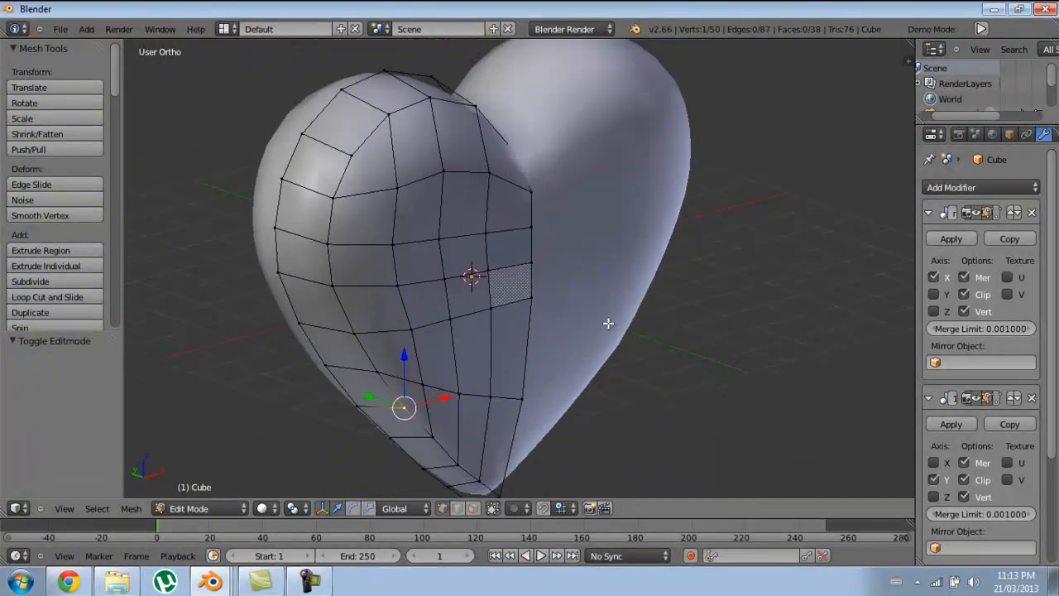
middle_click_drag(571, 317, 541, 242)
scroll(563, 331, "up", 2)
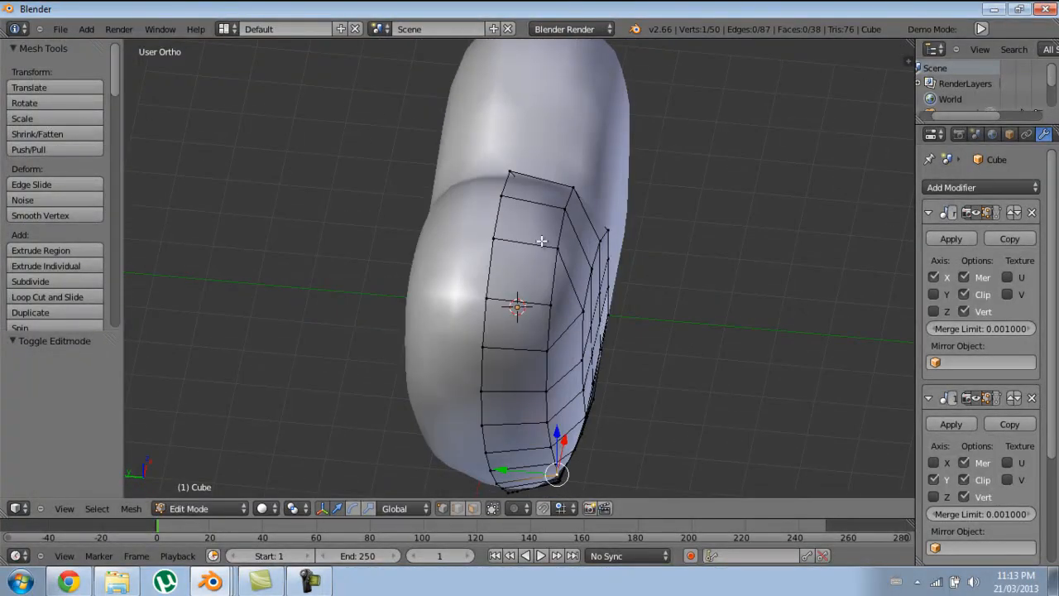
Step: Move the rim vertices along the front side of the lobe inward along Y, including the lower seven, and check the shape
key("space")
key("Escape")
left_click_drag(536, 233, 523, 229)
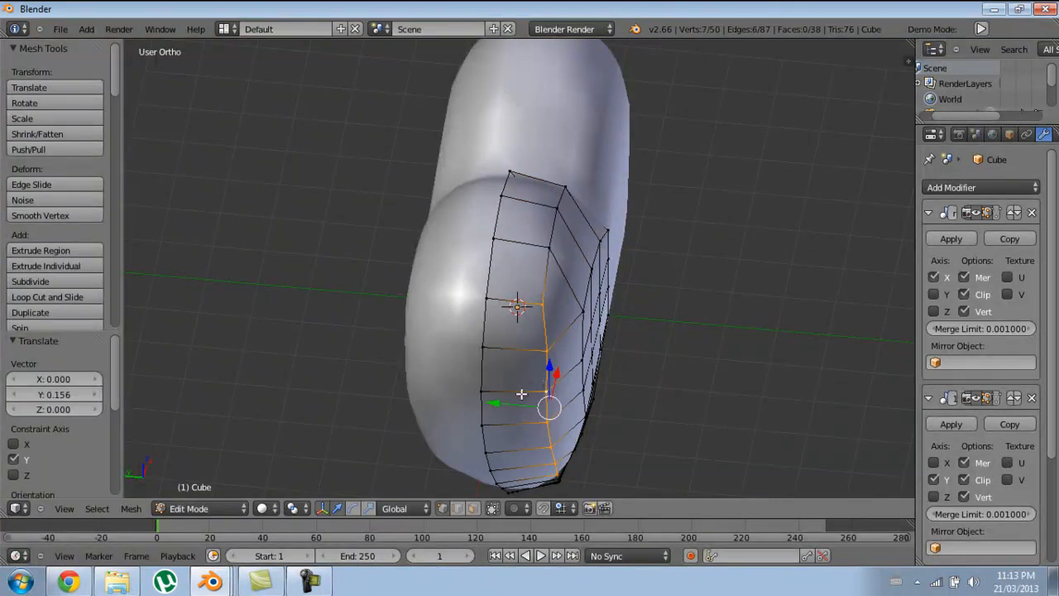
left_click_drag(515, 407, 501, 408)
key("Tab")
middle_click_drag(662, 372, 522, 310)
Step: Flatten the selected mesh vertices along Y with a scale of 0 and check the smoothed shape
key("Tab")
middle_click_drag(422, 286, 528, 319)
key("s")
key("y")
key("0")
key("Return")
key("Tab")
key("Tab")
Step: Shift two neighbouring rim vertices on the lower side of the heart slightly inward along Y
middle_click_drag(502, 272, 509, 339)
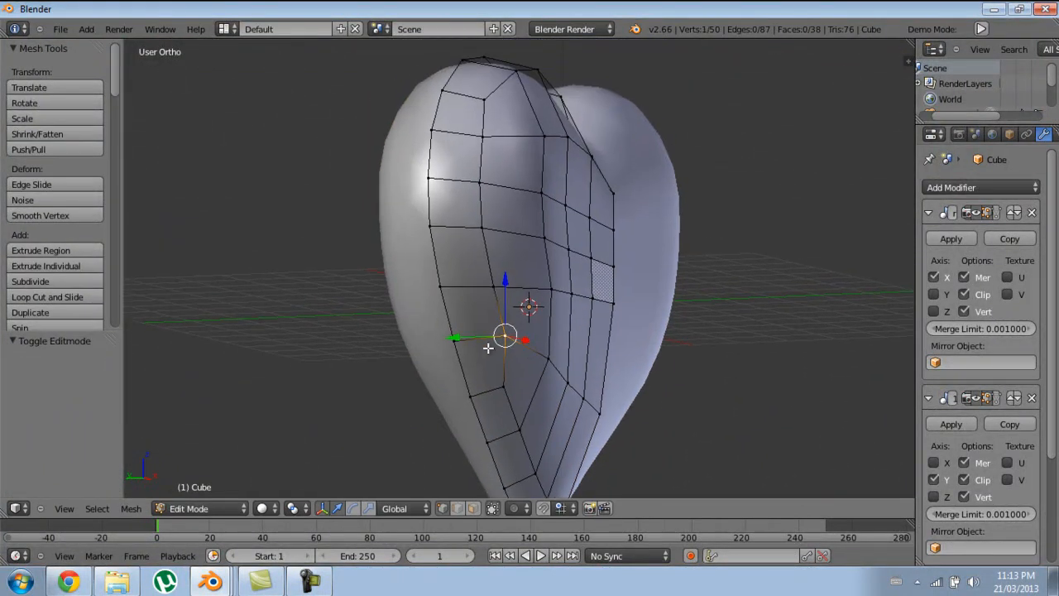
left_click_drag(470, 336, 463, 340)
right_click(491, 285)
left_click_drag(466, 289, 460, 290)
Step: Move the vertex on the lower front, one column inside the rim, slightly upward to even out the surface
key("Tab")
middle_click_drag(584, 284, 633, 331)
key("Tab")
scroll(614, 369, "up", 2)
key("g")
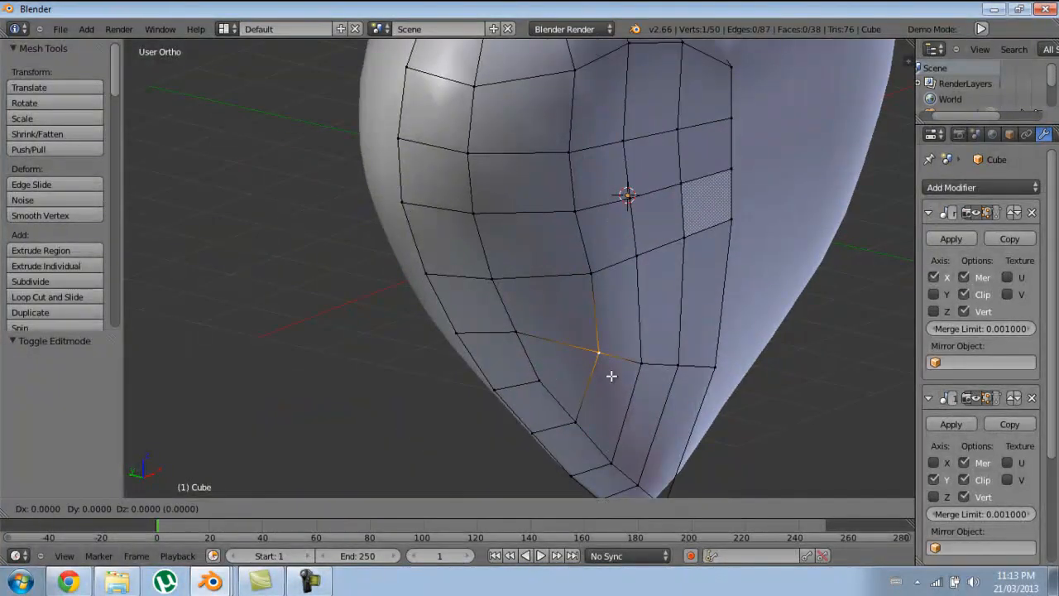
left_click(610, 351)
Step: Inspect the smoothed heart and its lower mesh from several angles for remaining bumps
key("Tab")
scroll(525, 239, "down", 5)
middle_click_drag(565, 221, 584, 372)
scroll(584, 371, "up", 3)
key("Tab")
middle_click_drag(519, 405, 389, 314)
Step: Set the Subdivision Surface modifier's view and render levels to 4
key("Tab")
scroll(984, 330, "down", 4)
scroll(985, 329, "down", 1)
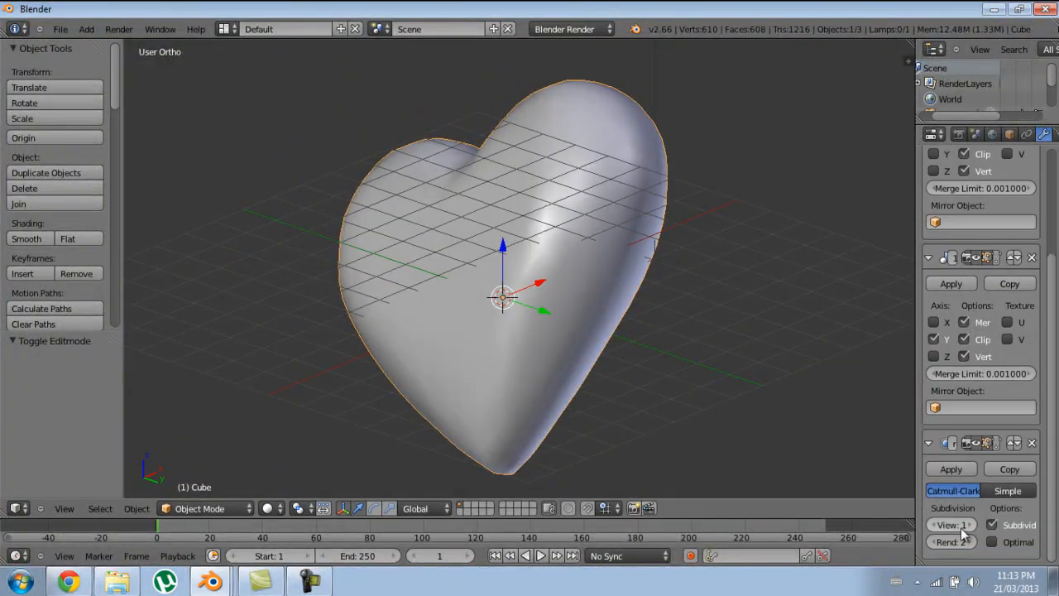
left_click(970, 527)
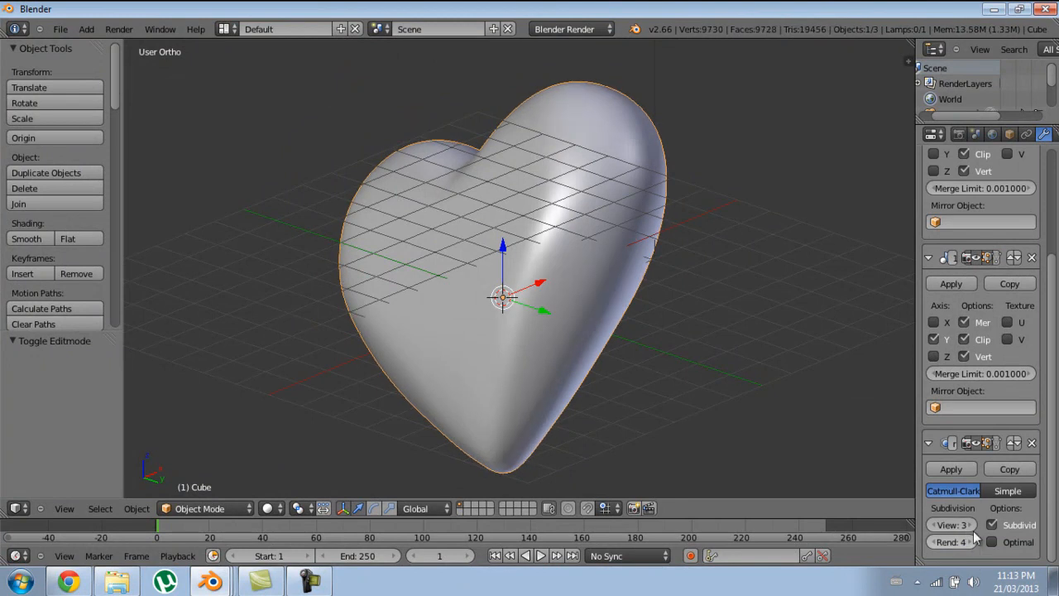
mouse_move(699, 349)
middle_mouse_down()
mouse_move(833, 438)
mouse_move(737, 366)
mouse_move(679, 253)
middle_mouse_up()
Step: In the front wireframe view, move the rim vertex pair beside the cleft outward to match the reference outline
key("Tab")
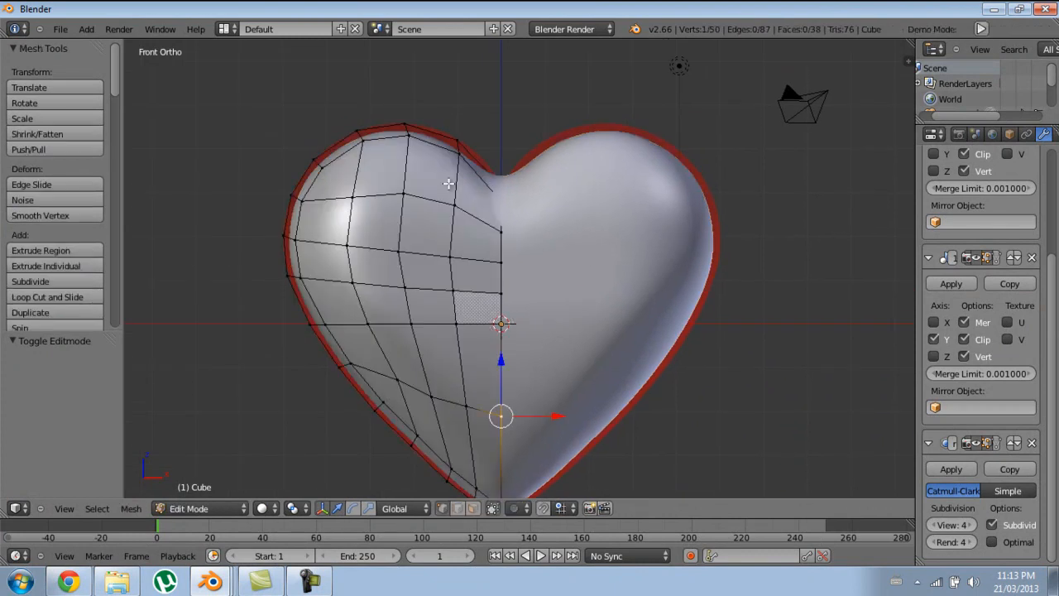
scroll(537, 303, "up", 4)
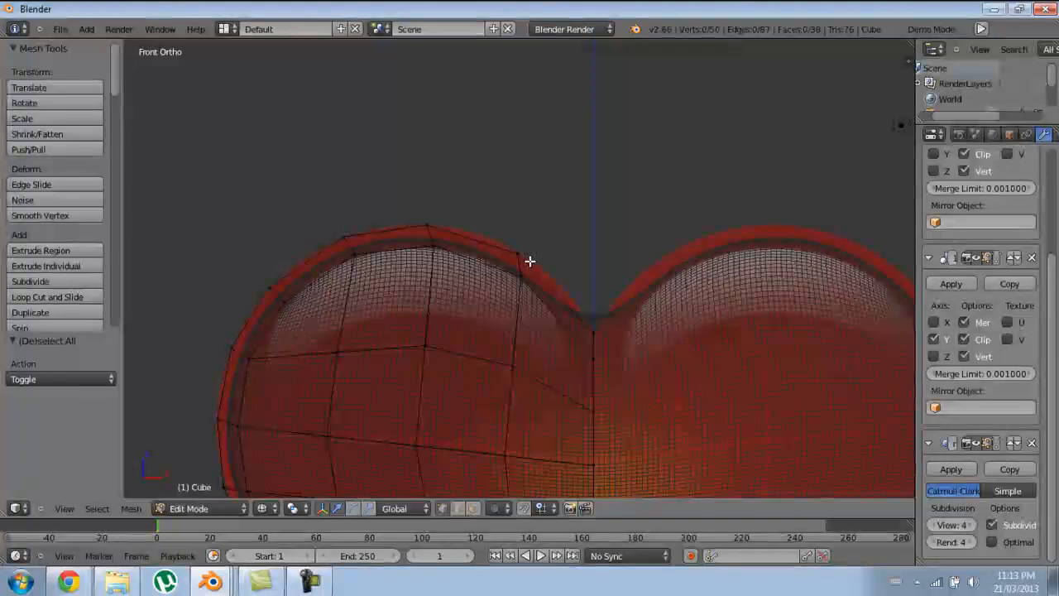
scroll(530, 261, "up", 3)
key("a")
key("b")
left_click_drag(502, 205, 555, 281)
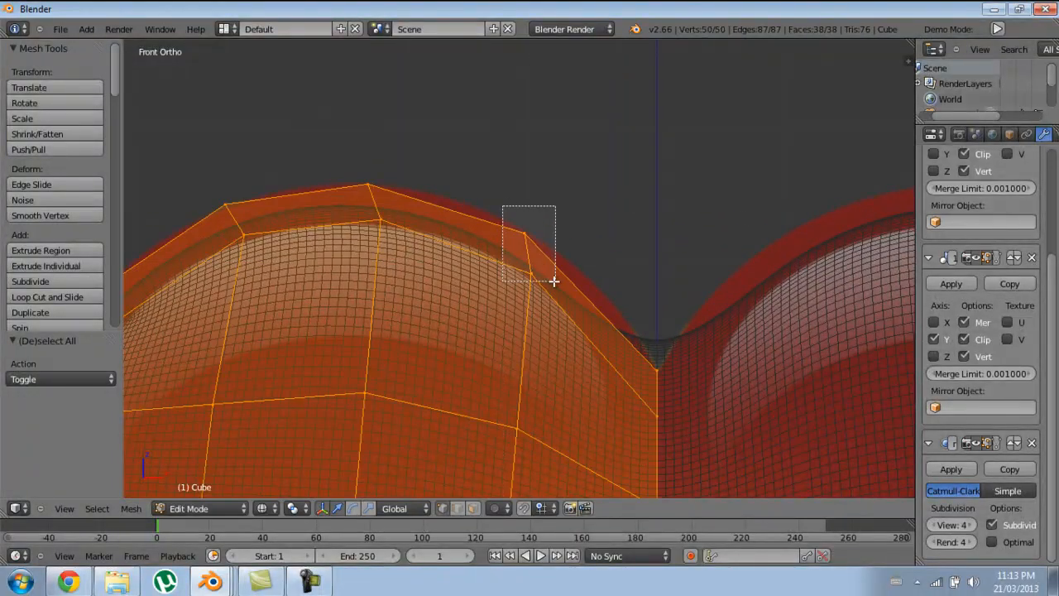
key("a")
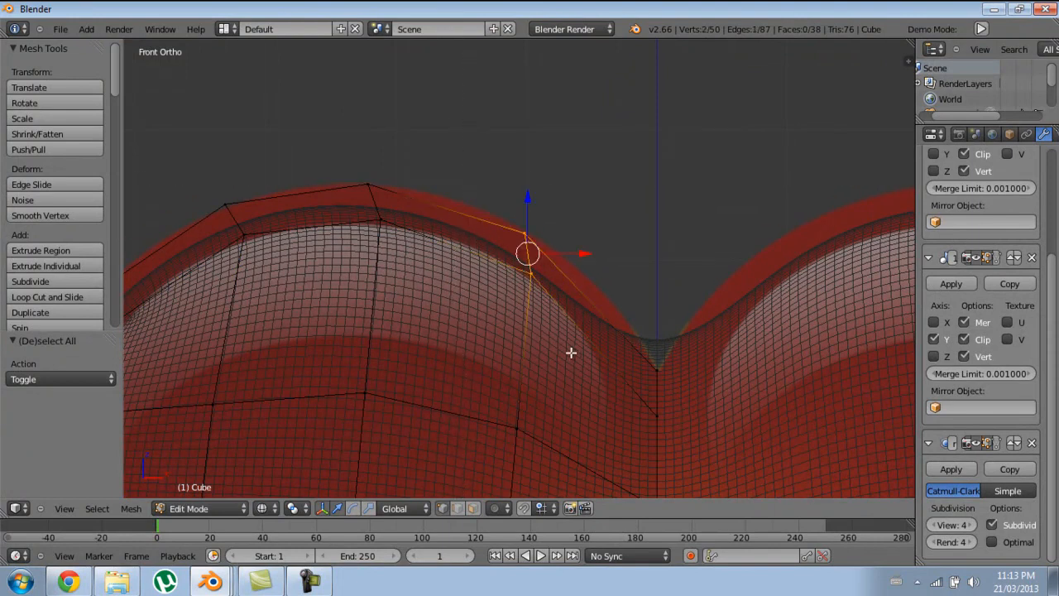
key("g")
left_click(584, 315)
Step: Raise the vertex pair at the top of the lobe by about 0.2 to match the reference outline
middle_click_drag(416, 279, 527, 287, "shift")
key("a")
key("b")
left_click_drag(472, 166, 550, 258)
key("g")
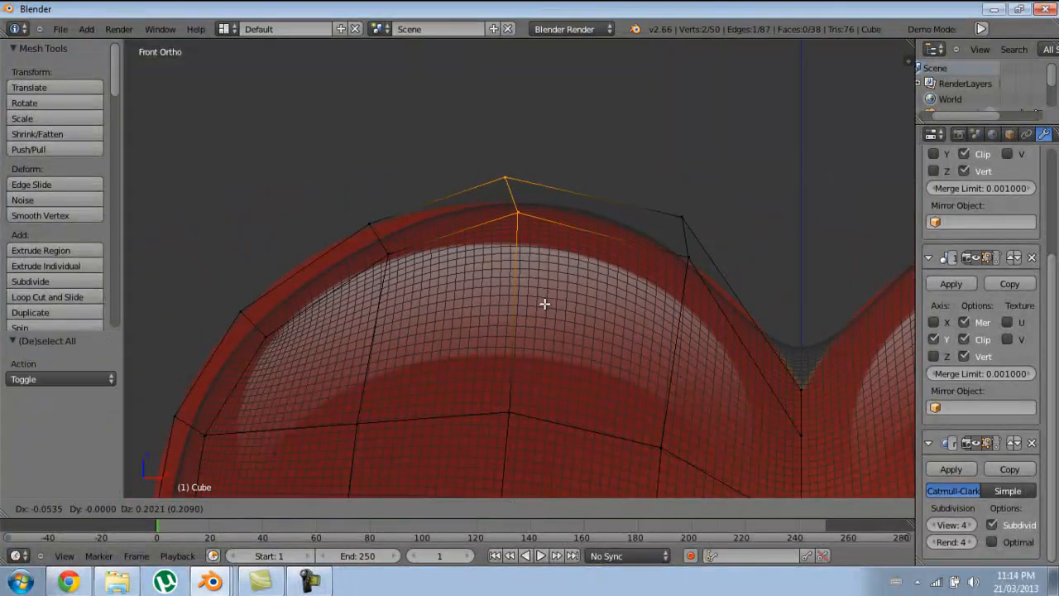
left_click(541, 306)
Step: Move the rim pair just outside the lobe's top by about -0.077 in X and 0.149 in Z
middle_click_drag(359, 286, 452, 234, "shift")
key("a")
key("b")
left_click_drag(430, 189, 575, 339)
key("g")
left_click(554, 311)
Step: Move the next rim pair on the lobe's upper outer curve outward until the smoothed edge meets the reference
middle_click_drag(430, 309, 588, 251, "shift")
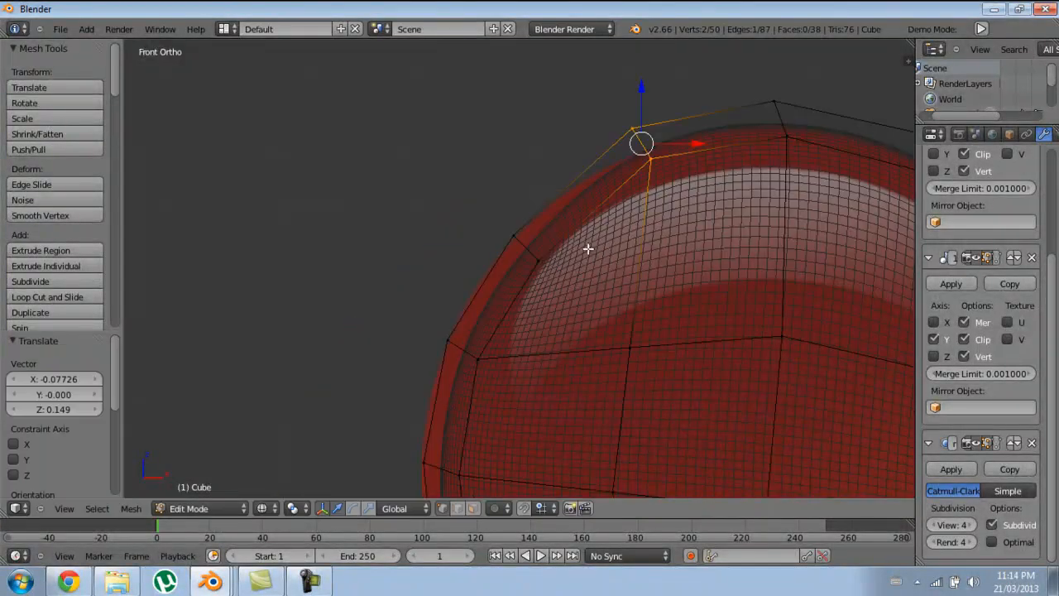
key("a")
key("b")
key("g")
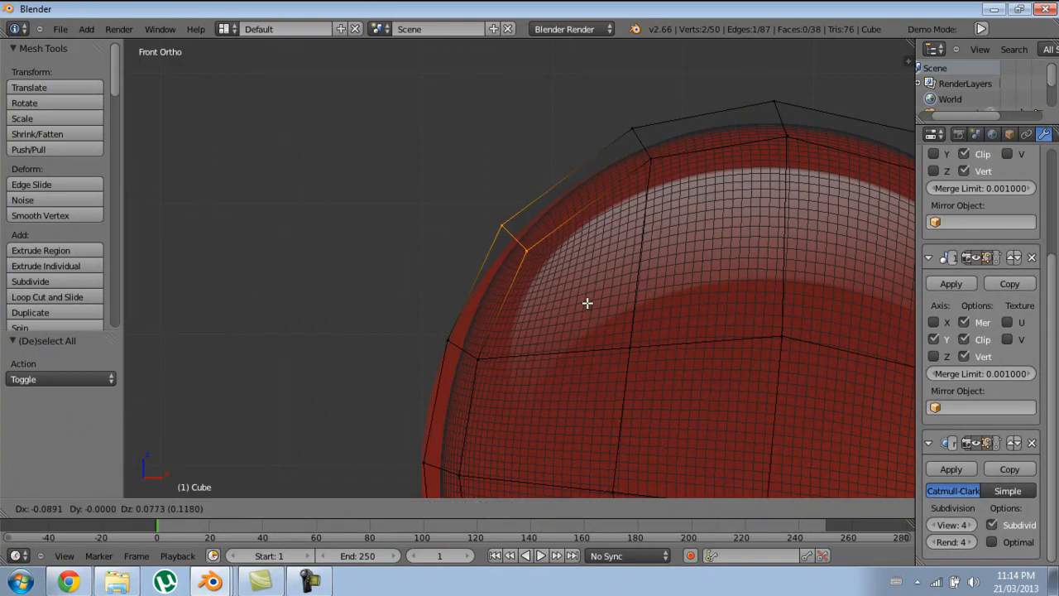
left_click(574, 314)
Step: Move the rim pair above the lobe's widest point by about -0.166 in X and 0.053 in Z
middle_click_drag(574, 315, 572, 281, "shift")
key("a")
key("b")
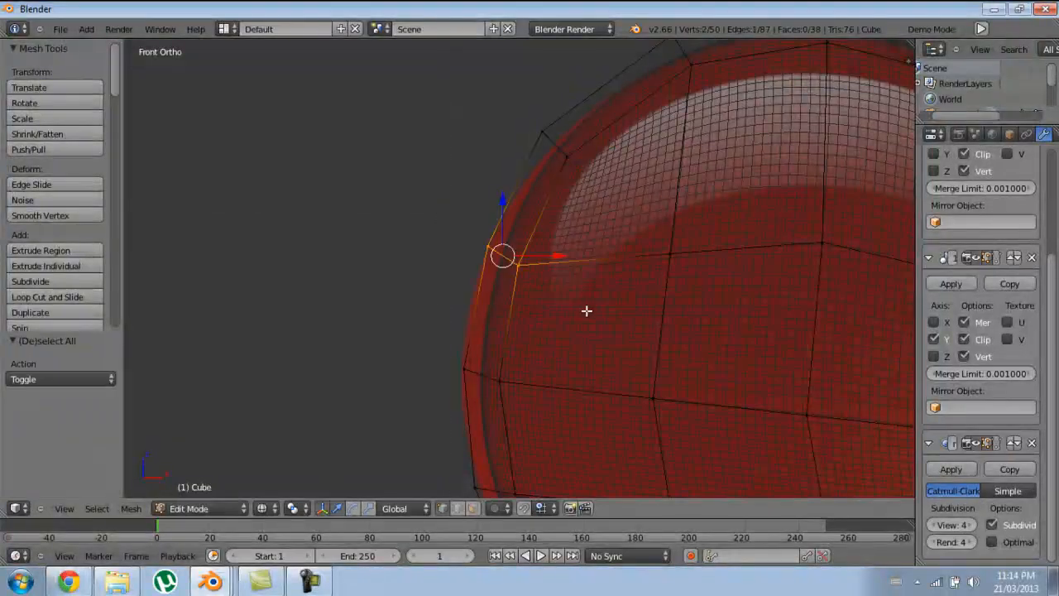
key("g")
left_click(568, 309)
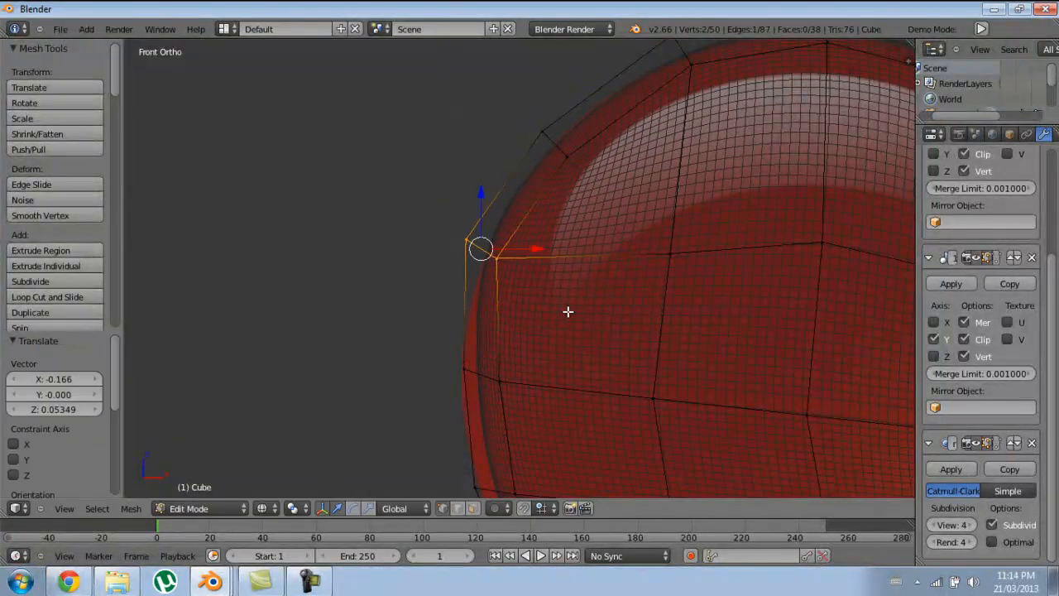
Step: Move the rim vertex pair at the lobe's widest point outward to the edge of the reference heart
middle_click_drag(567, 309, 590, 274, "shift")
key("a")
key("b")
left_click_drag(456, 254, 589, 326)
key("g")
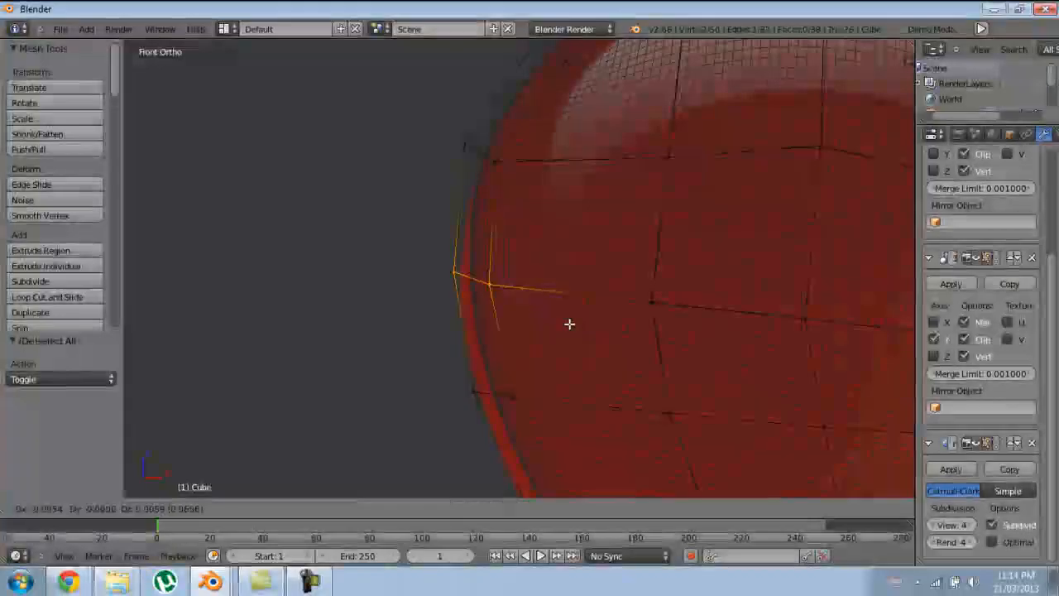
left_click(565, 323)
Step: Move the rim pair directly below the widest point outward to follow the reference outline
middle_click_drag(533, 432, 520, 286, "shift")
key("a")
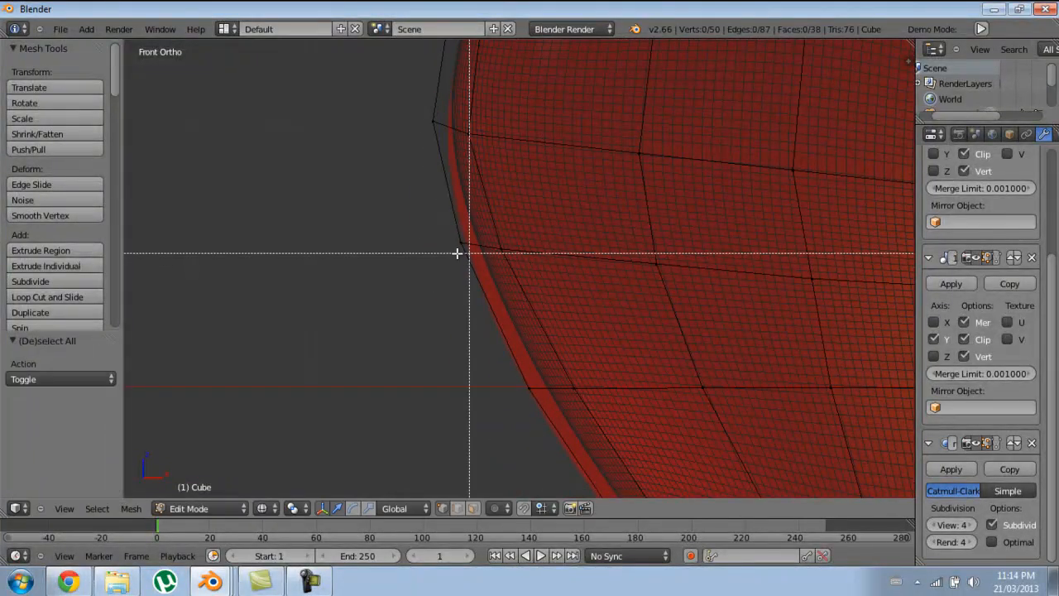
key("g")
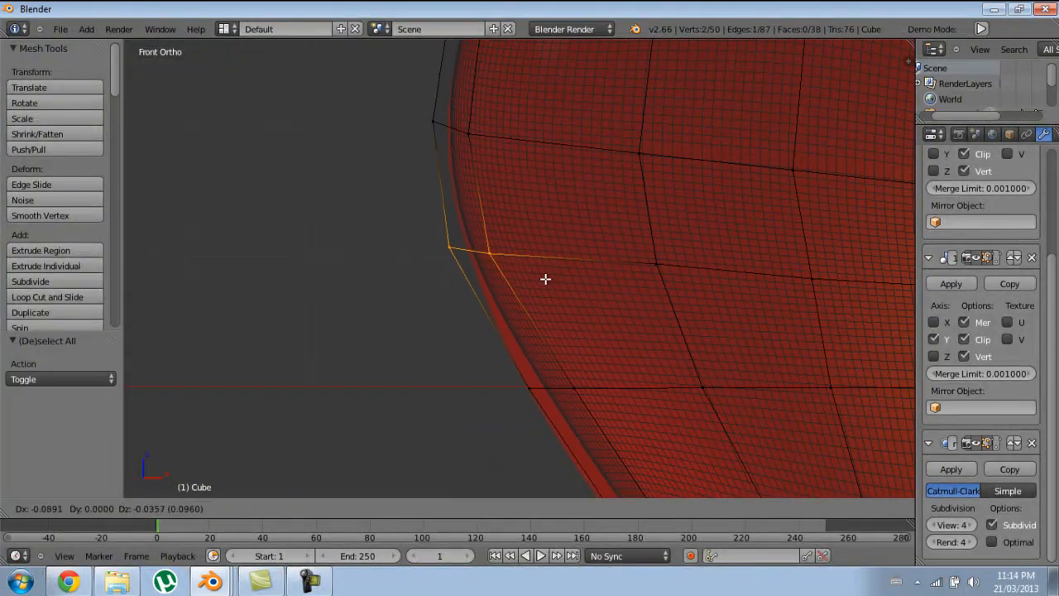
left_click(547, 277)
Step: Move the rim vertex pair level with the horizontal X axis outward and down to the reference outline
middle_click_drag(560, 309, 485, 215, "shift")
key("a")
key("b")
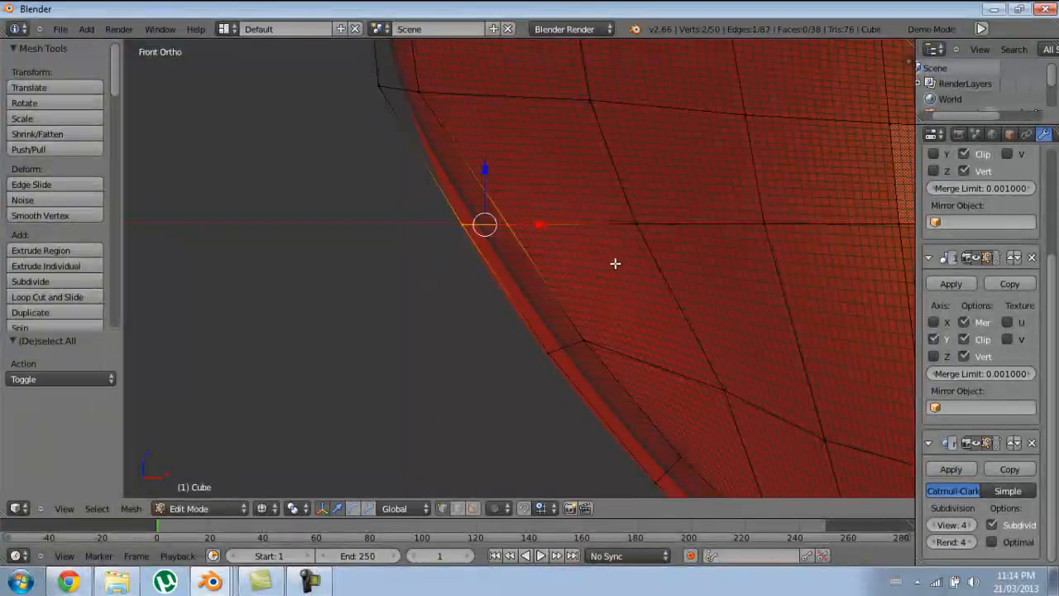
key("g")
left_click(597, 285)
Step: Move the first rim pair below the horizontal X axis outward and down to match the reference
middle_click_drag(597, 285, 471, 225, "shift")
key("a")
key("b")
key("g")
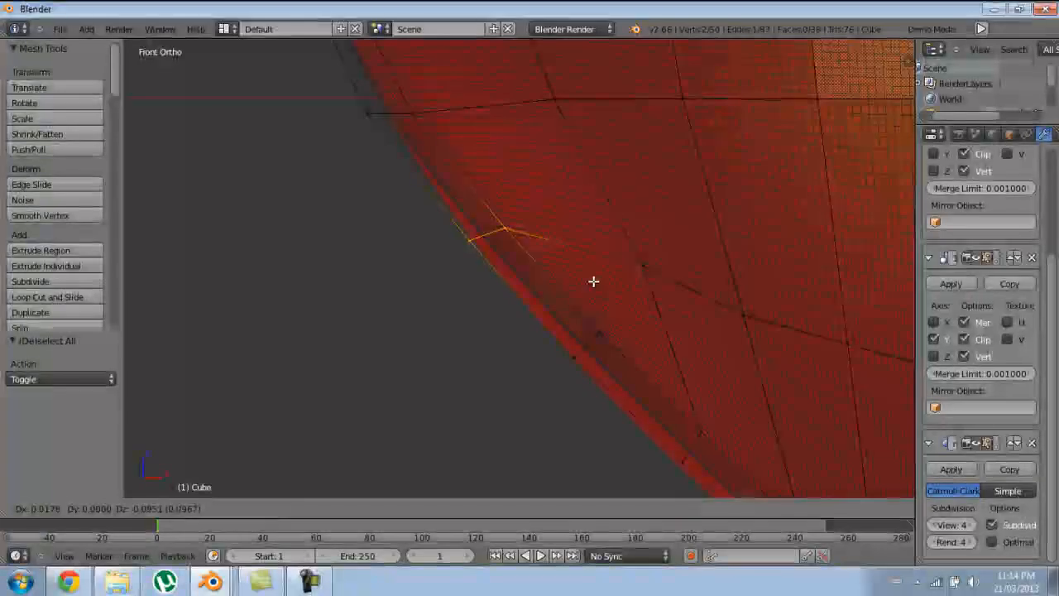
left_click(587, 296)
Step: Move the second rim pair below the horizontal X axis outward and down to match the reference
middle_click_drag(587, 295, 550, 260, "shift")
key("a")
key("b")
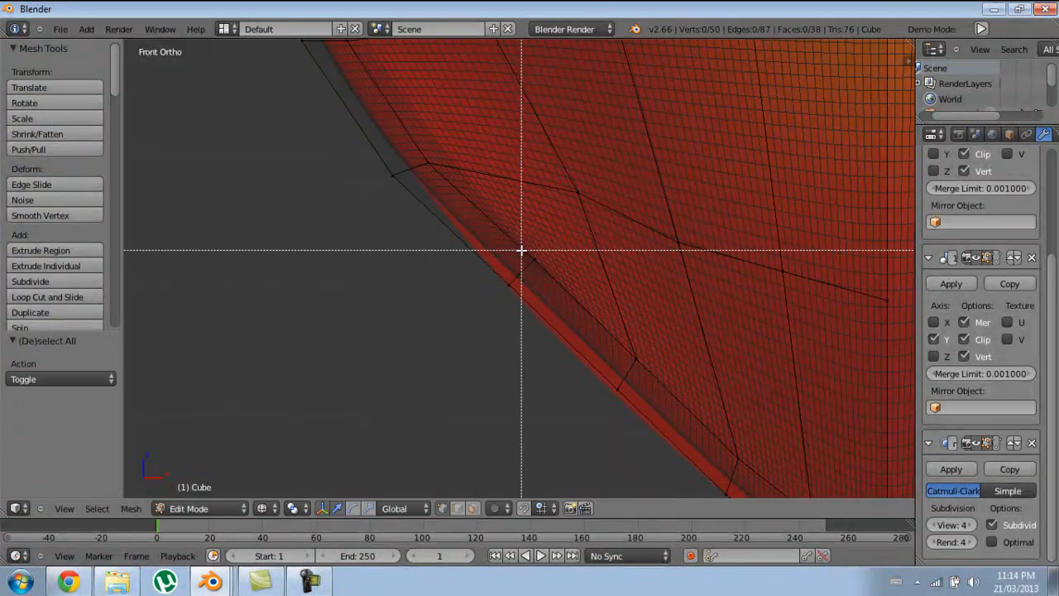
scroll(500, 277, "down", 5)
scroll(525, 297, "up", 8)
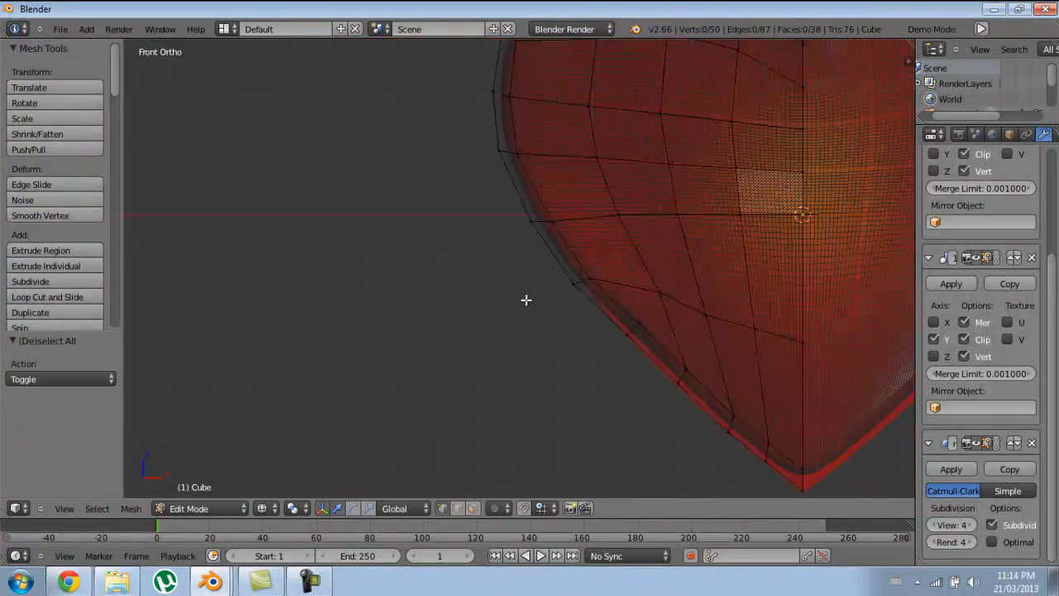
key("a")
key("b")
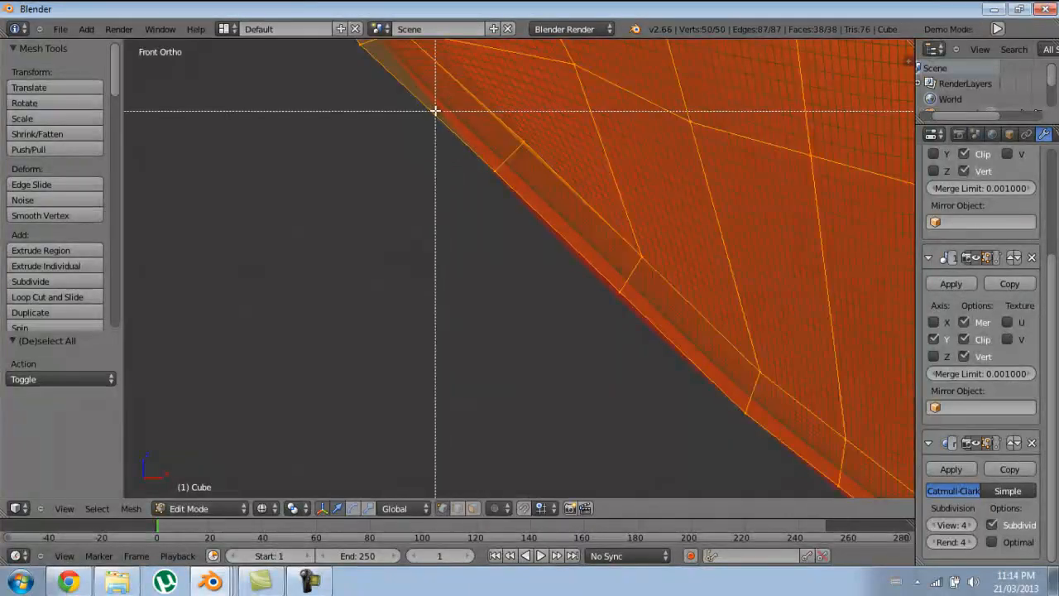
key("a")
key("b")
left_click_drag(484, 217, 609, 295)
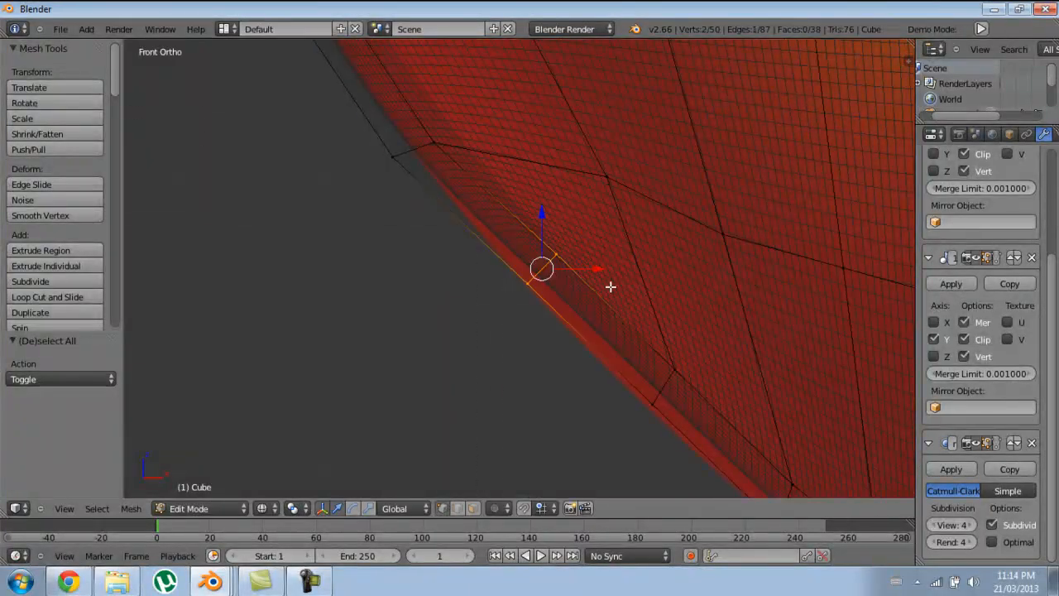
key("g")
left_click(599, 309)
Step: Move the third rim vertex pair below the horizontal X axis outward and down to the reference outline
middle_click_drag(645, 367, 562, 222, "shift")
key("a")
key("b")
left_click_drag(561, 206, 638, 296)
key("g")
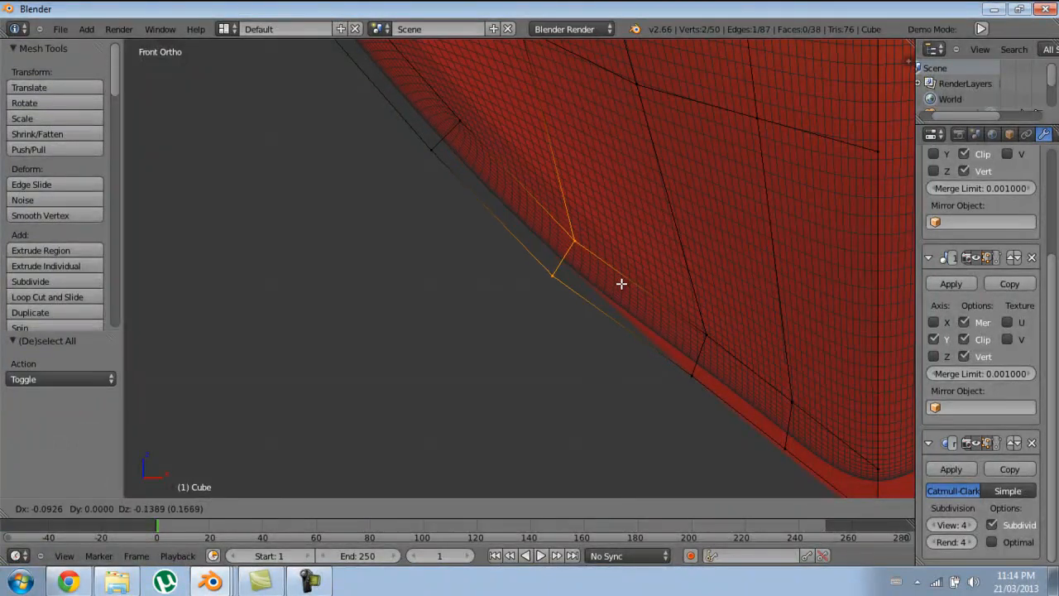
left_click(621, 284)
Step: Move the fourth rim vertex pair below the horizontal X axis slightly outward and down to match the reference outline
middle_click_drag(621, 283, 555, 230, "shift")
key("a")
key("b")
left_click_drag(546, 210, 617, 264)
key("g")
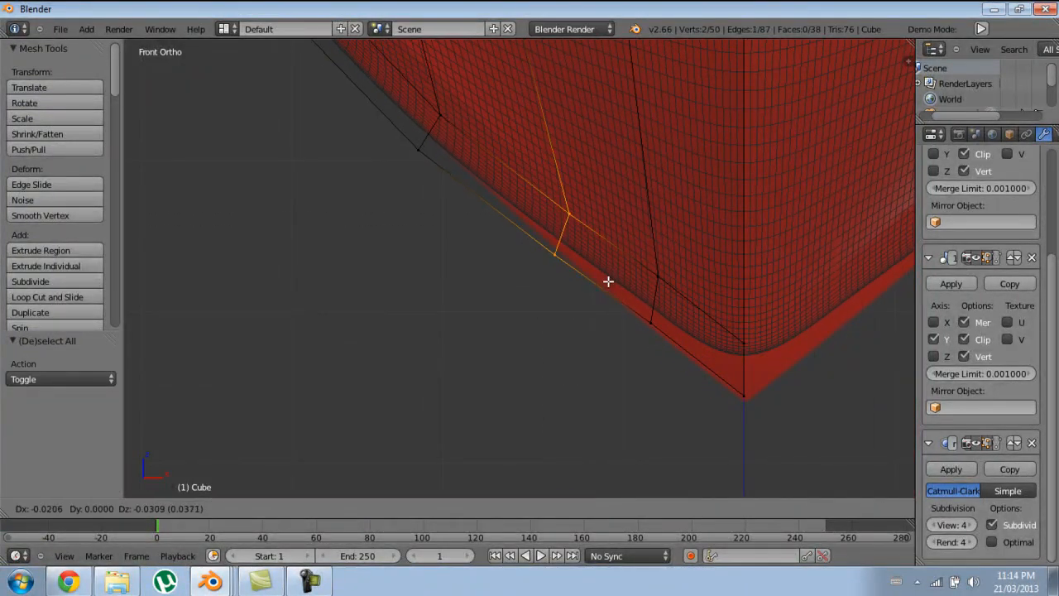
left_click(610, 278)
Step: Move the rim vertex pair next to the heart's lower tip outward and down to the reference outline
key("a")
key("b")
left_click_drag(597, 219, 686, 346)
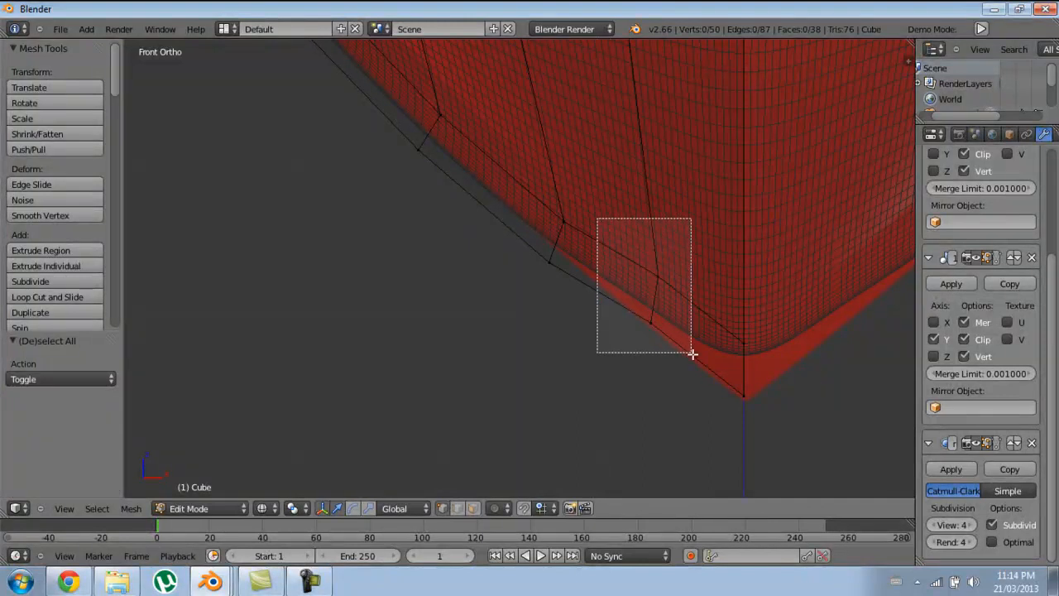
key("g")
left_click(684, 318)
scroll(697, 297, "down", 8)
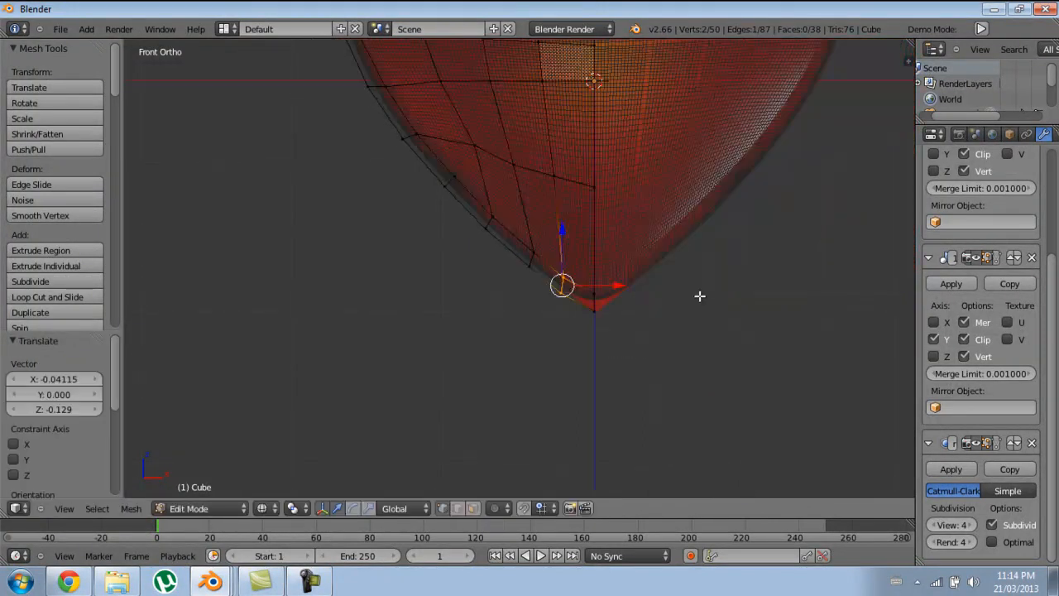
Step: Examine the refitted heart in solid shading from the front, outside mesh editing
key("Tab")
key("z")
mouse_move(596, 236)
middle_mouse_down("shift")
mouse_move(575, 323)
mouse_move(556, 337)
mouse_move(657, 334)
mouse_move(496, 290)
mouse_move(545, 288)
mouse_move(578, 308)
mouse_move(486, 221)
middle_mouse_up("shift")
scroll(570, 324, "down", 2)
key("KP_1")
scroll(538, 262, "up", 4)
Step: Raise the two centre-line vertices at the cleft between the lobes along the Z axis
key("Tab")
scroll(558, 250, "up", 4)
key("z")
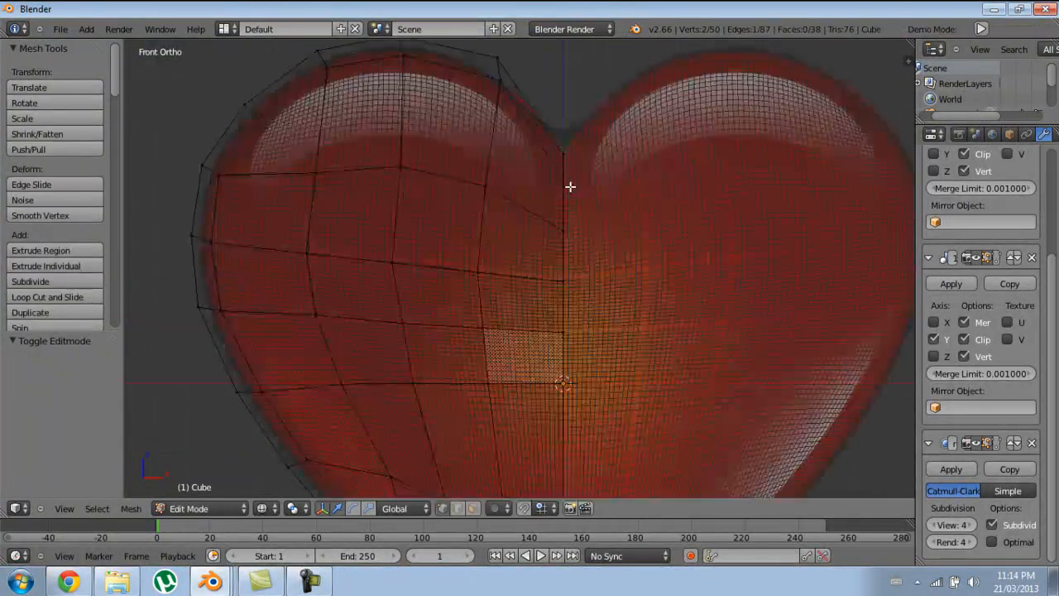
middle_click_drag(565, 182, 518, 293, "shift")
scroll(518, 292, "up", 3)
right_click(500, 315)
right_click(511, 255, "shift")
left_click_drag(511, 252, 507, 194)
Step: Examine the solid-shaded heart's cleft and overall outline from above and from the front
key("Tab")
key("z")
scroll(539, 307, "down", 5)
scroll(561, 235, "up", 2)
middle_click_drag(536, 245, 535, 344)
scroll(534, 344, "up", 4)
key("KP_1")
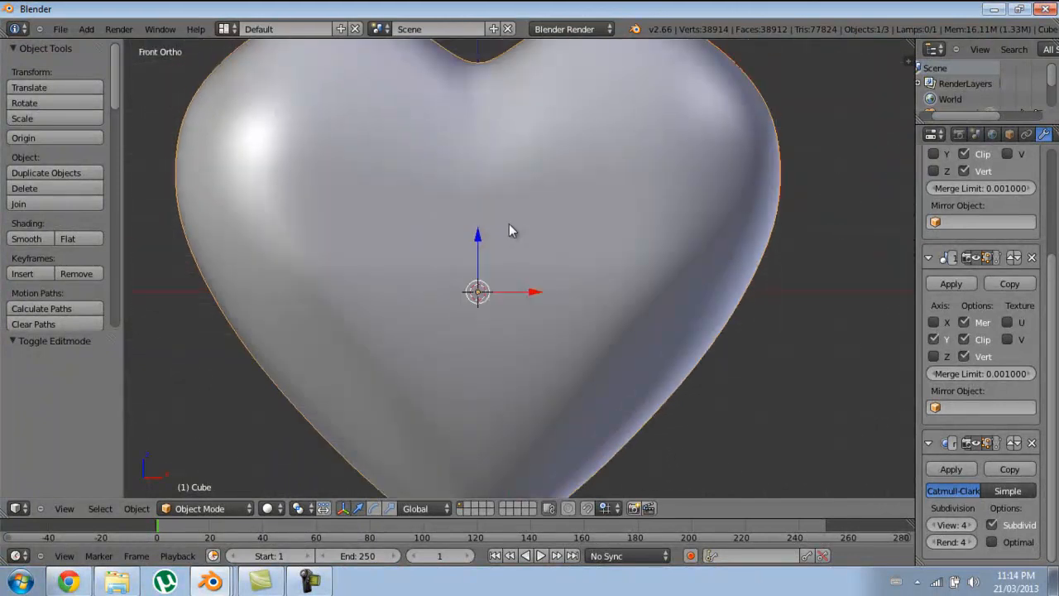
scroll(530, 215, "down", 3)
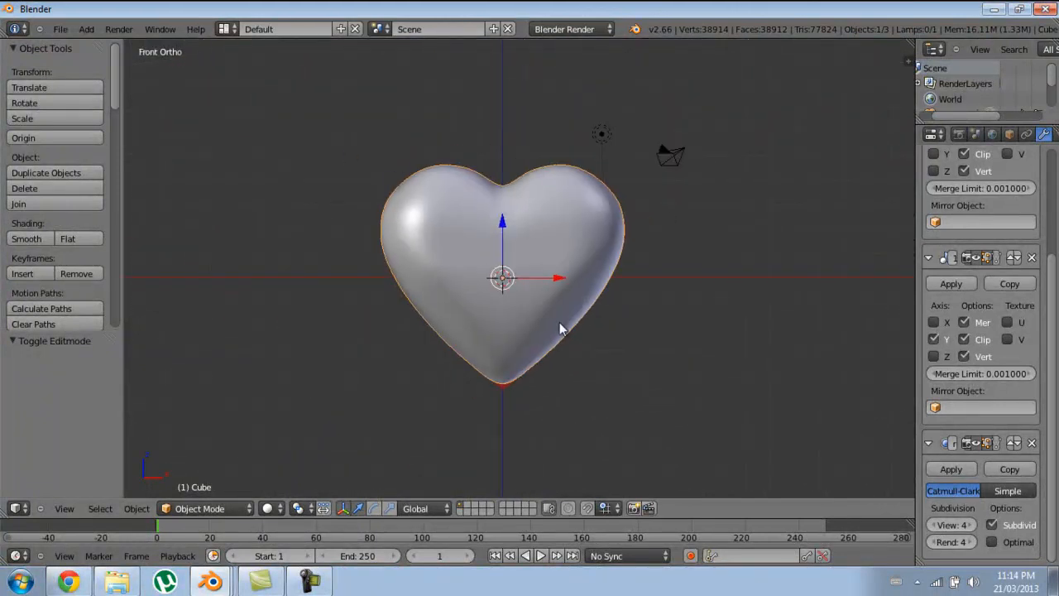
scroll(561, 310, "up", 3)
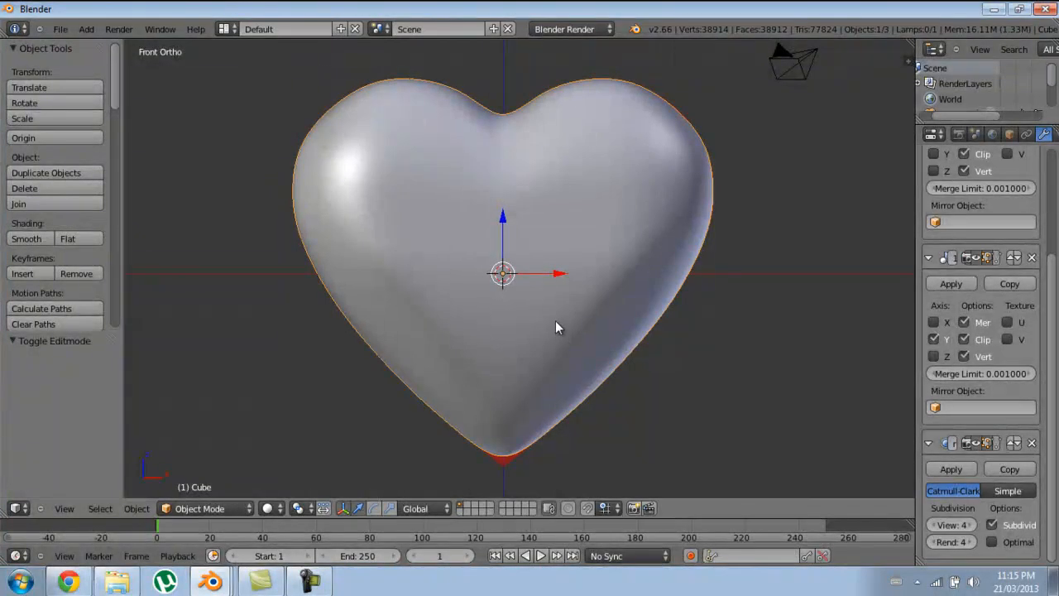
Step: Save the project over hEART tUTORIAL5000.blend in the Project files folder
key("ctrl+s")
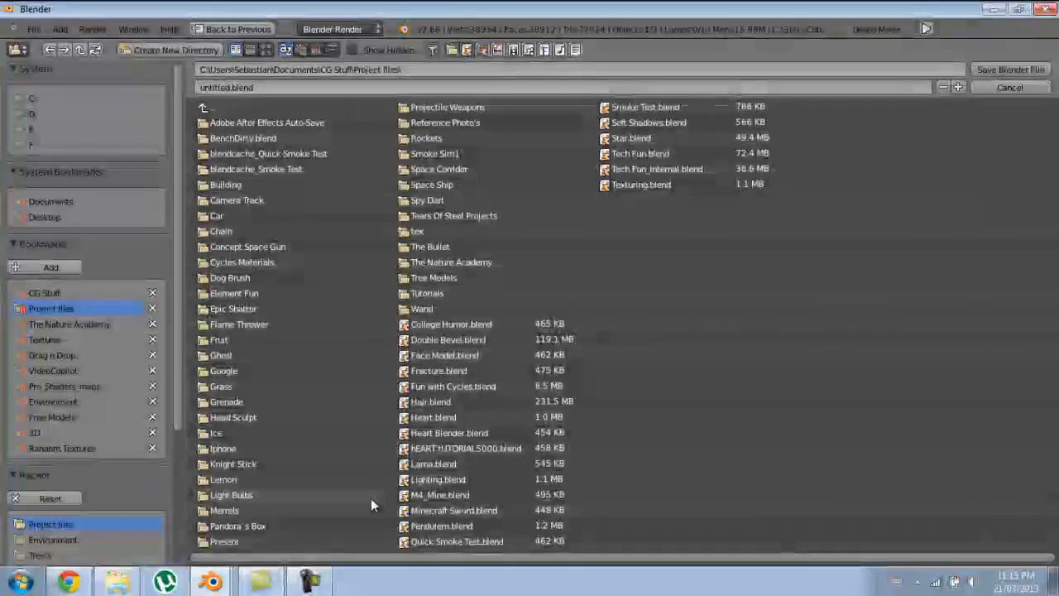
left_click(443, 448)
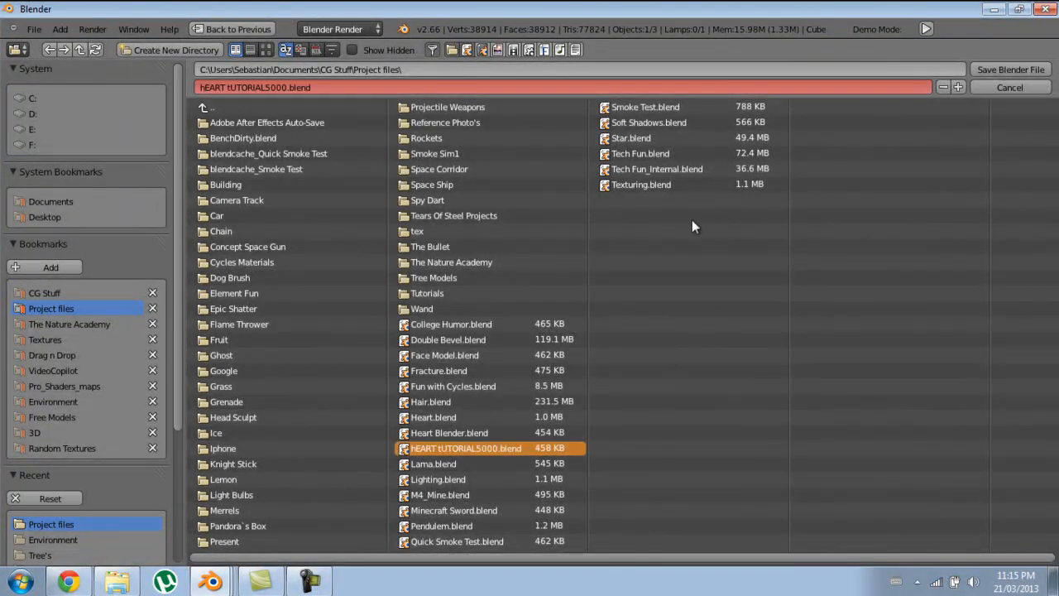
left_click(1007, 70)
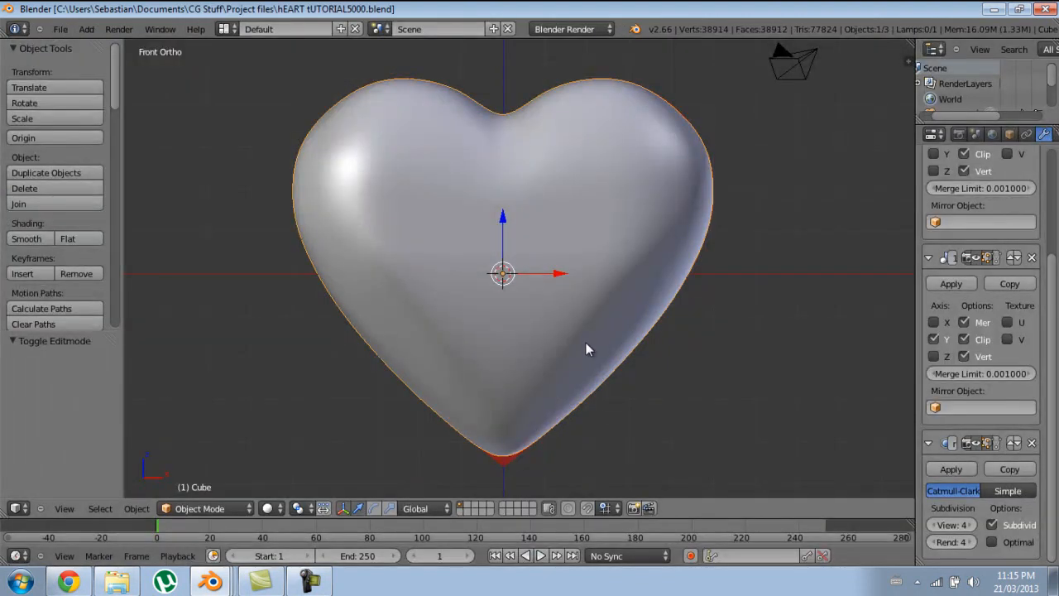
Step: In face select mode, shift the four faces at the middle of the heart's front slightly along the Y axis
scroll(506, 294, "down", 3)
middle_click_drag(460, 282, 501, 265)
key("Tab")
scroll(500, 266, "up", 1)
key("ctrl+Tab")
left_click(494, 304)
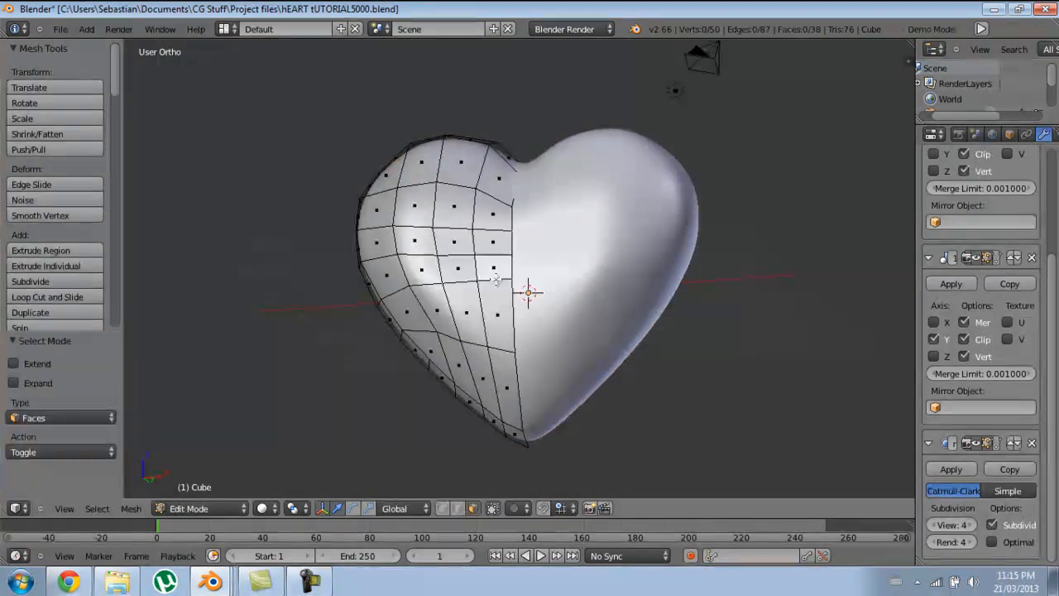
middle_click_drag(500, 291, 489, 317)
scroll(488, 317, "up", 2)
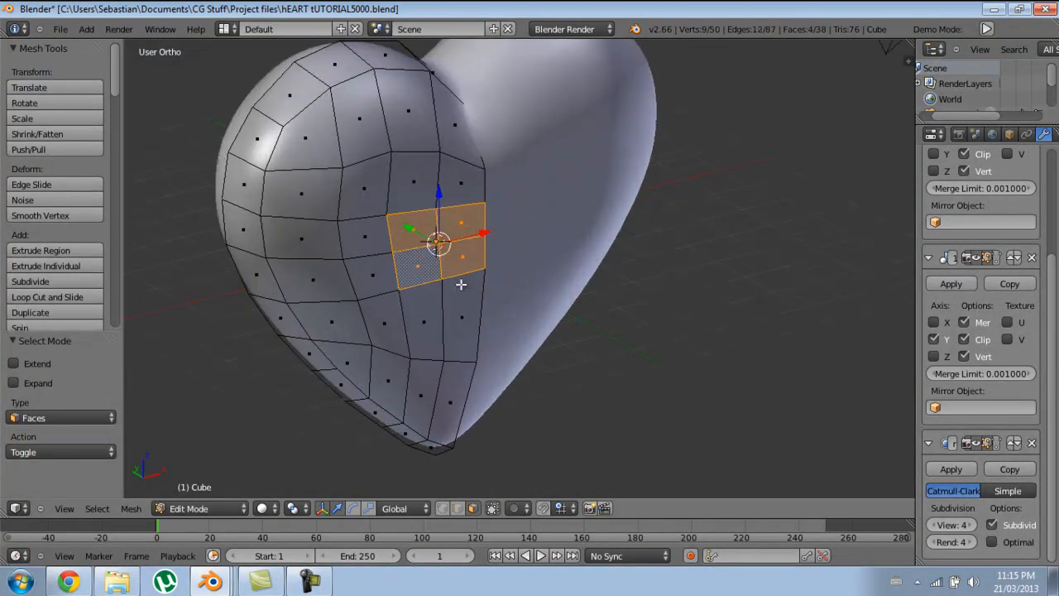
left_click_drag(416, 236, 423, 240)
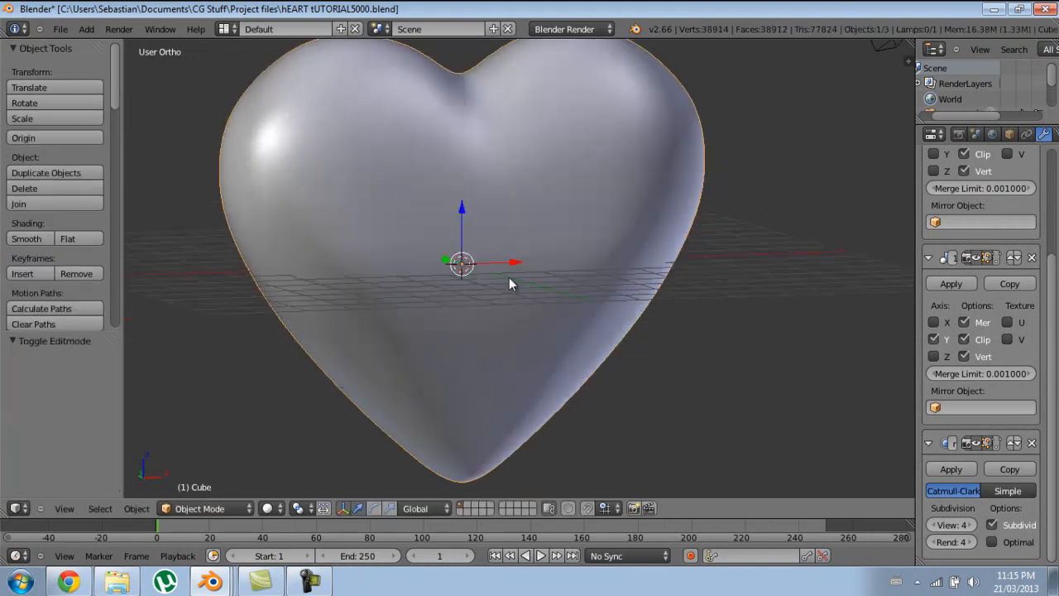
Step: Check the heart's thickness from the right side and try to scale it along the Y axis
key("KP_3")
key("KP_Decimal")
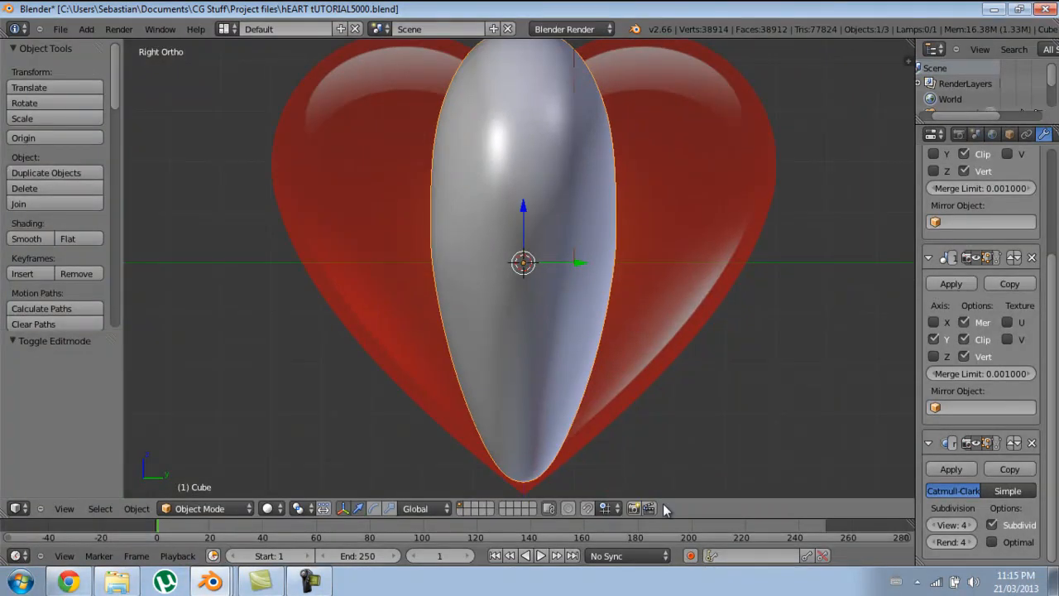
scroll(488, 265, "down", 4)
middle_click_drag(488, 265, 521, 306)
key("s")
key("y")
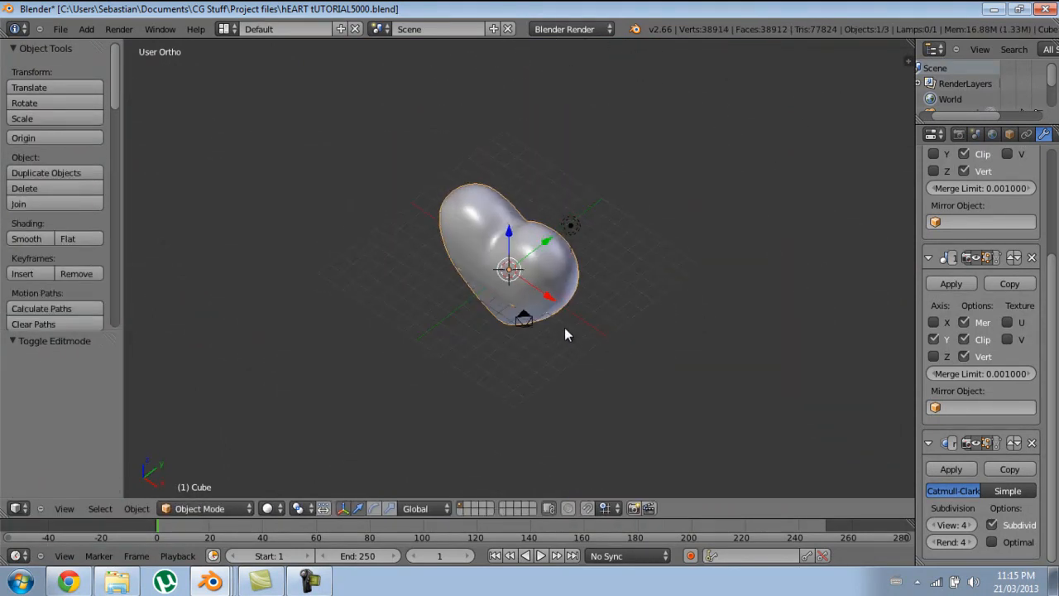
Step: Duplicate the heart along the X axis, clear of the original, and scale the copy down to about 0.286
key("shift+d")
key("x")
left_click(756, 426)
middle_click_drag(645, 370, 362, 223, "shift")
key("s")
left_click(469, 296)
Step: Remove the small copy's subdivision modifier and apply both of its Mirror modifiers
middle_click_drag(322, 274, 360, 302, "shift")
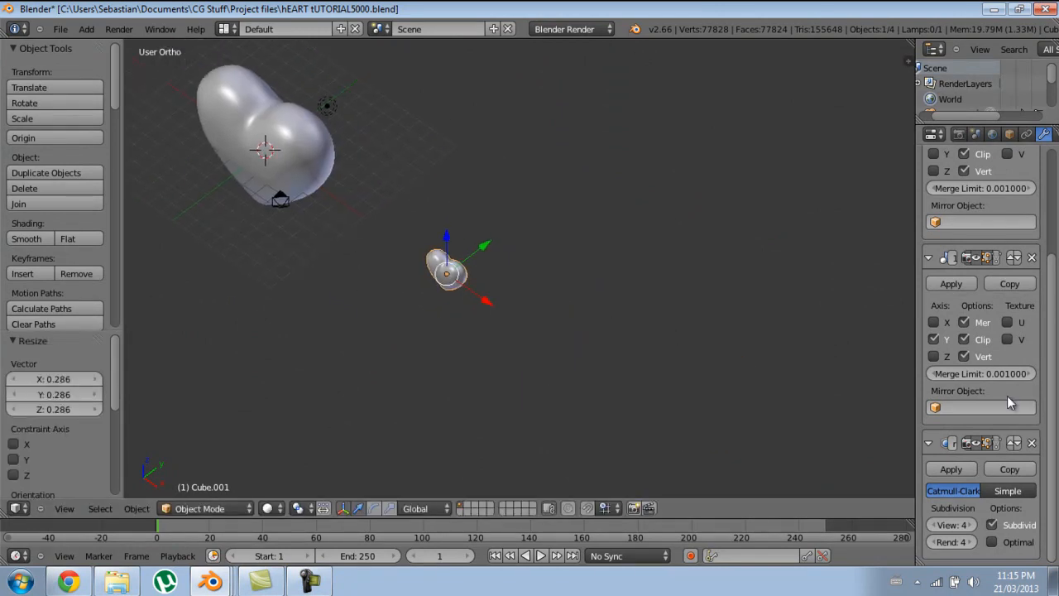
left_click(976, 444)
key("KP_Decimal")
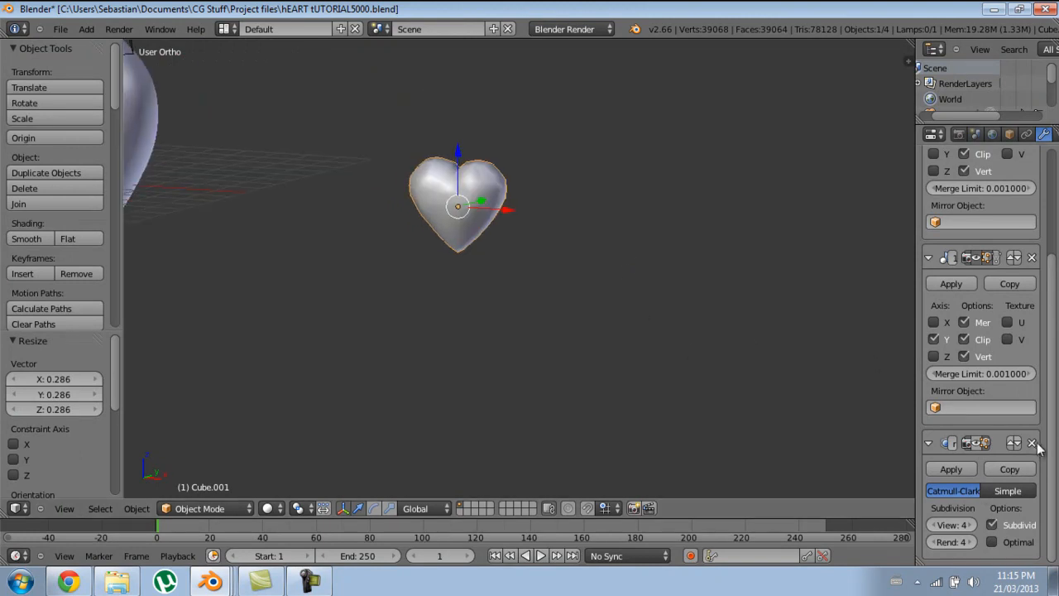
left_click(1032, 443)
scroll(960, 287, "up", 3)
left_click(951, 239)
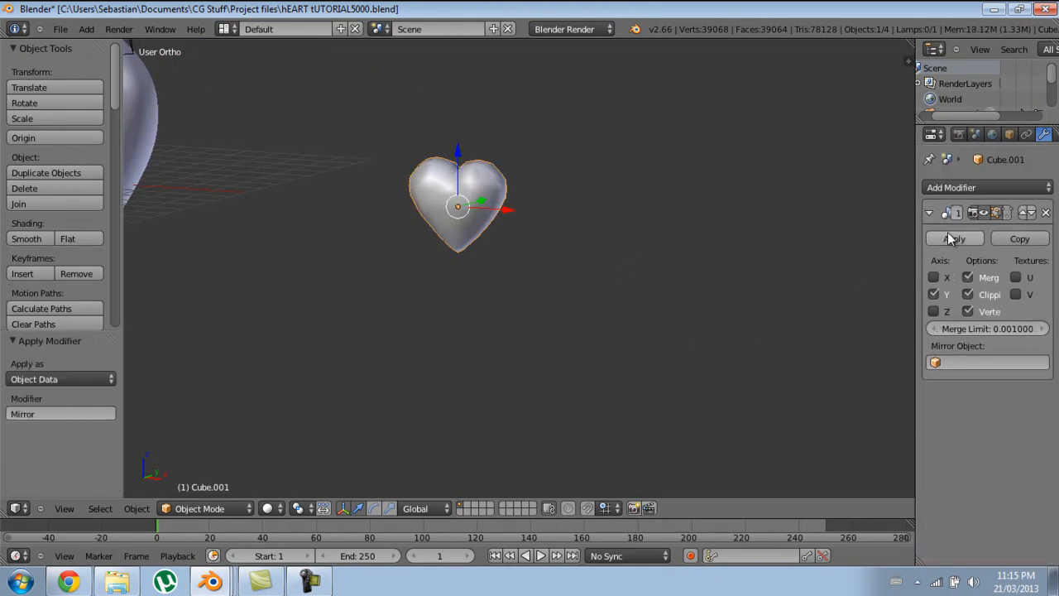
left_click(951, 240)
Step: Select the original large heart and apply both of its Mirror modifiers, keeping the subdivision modifier
middle_click_drag(574, 241, 810, 326, "shift")
middle_click_drag(258, 328, 450, 264, "shift")
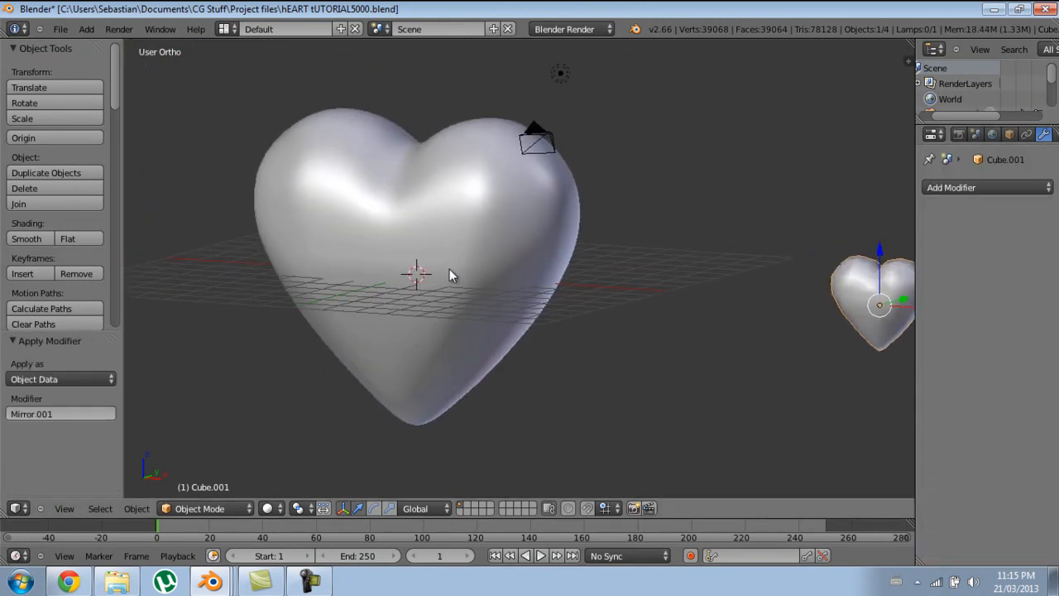
right_click(473, 259)
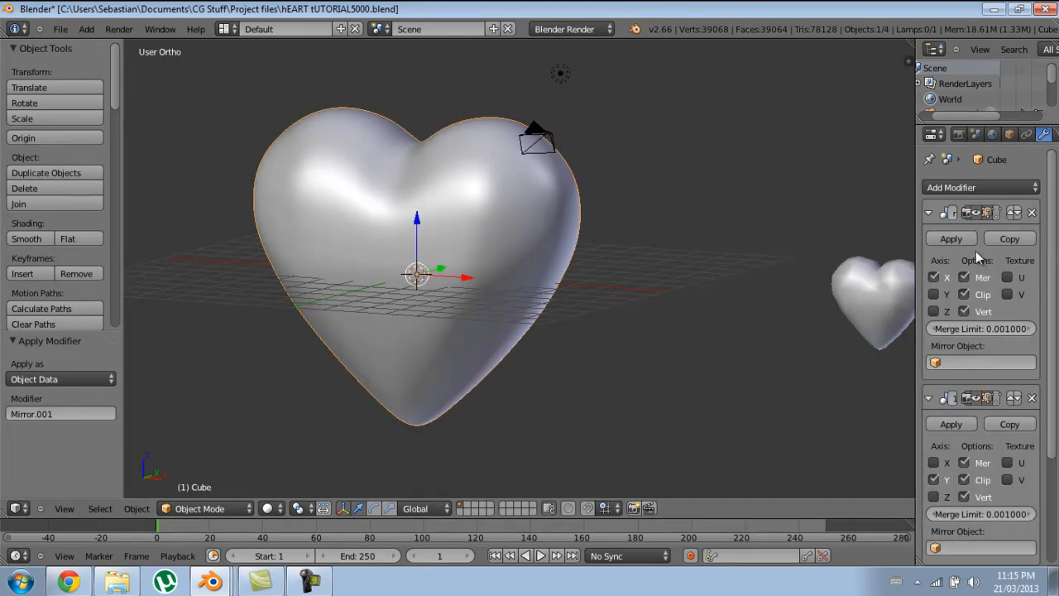
left_click(951, 239)
left_click(953, 239)
Step: Scale the original heart down uniformly to about 0.367
middle_click_drag(791, 272, 569, 324)
key("s")
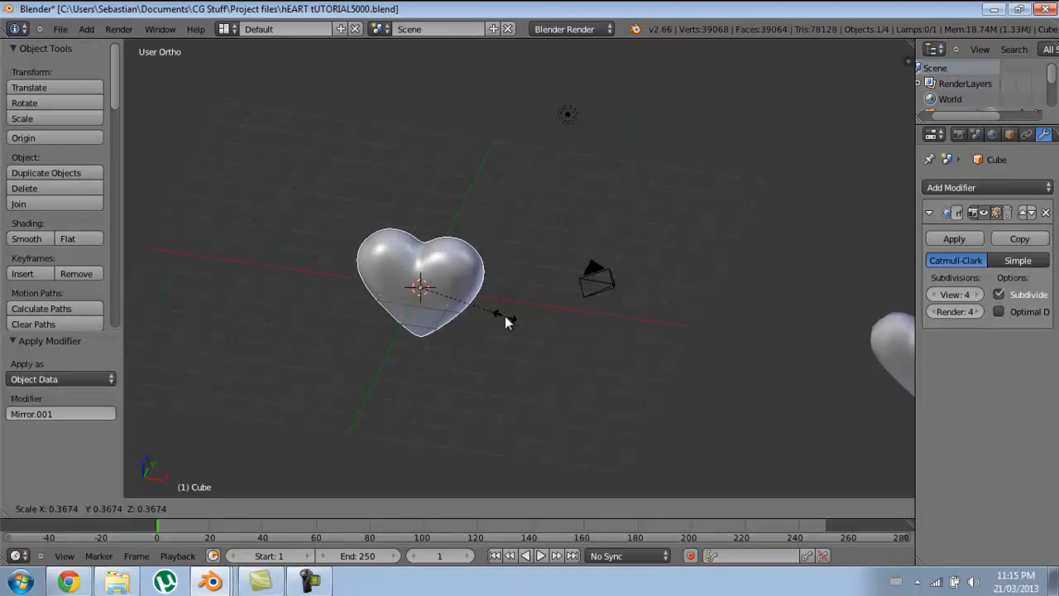
left_click(505, 316)
Step: Look through the camera and turn off the background images
key("KP_0")
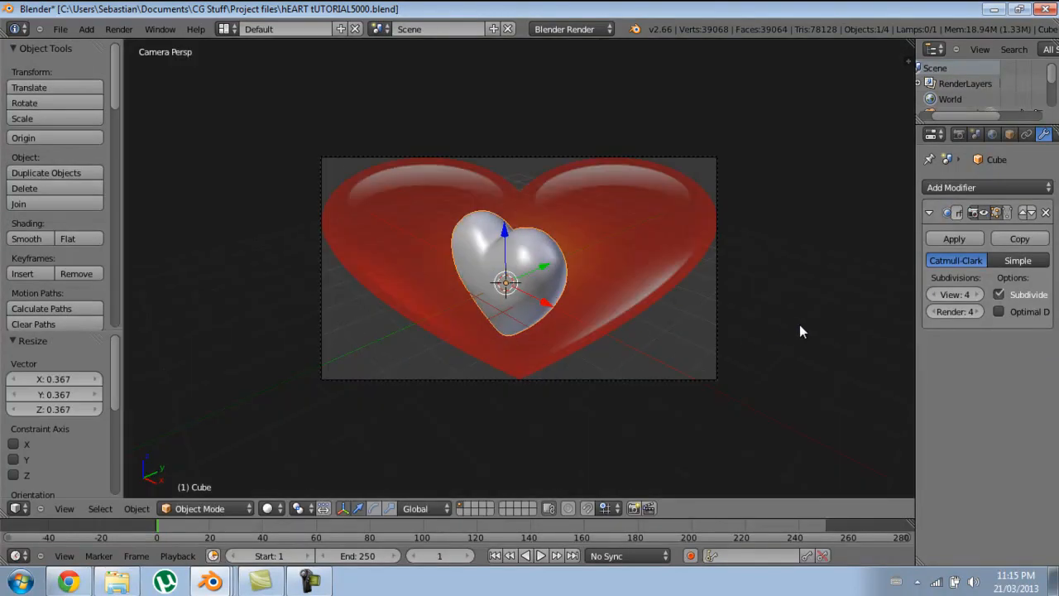
key("n")
scroll(853, 331, "down", 10)
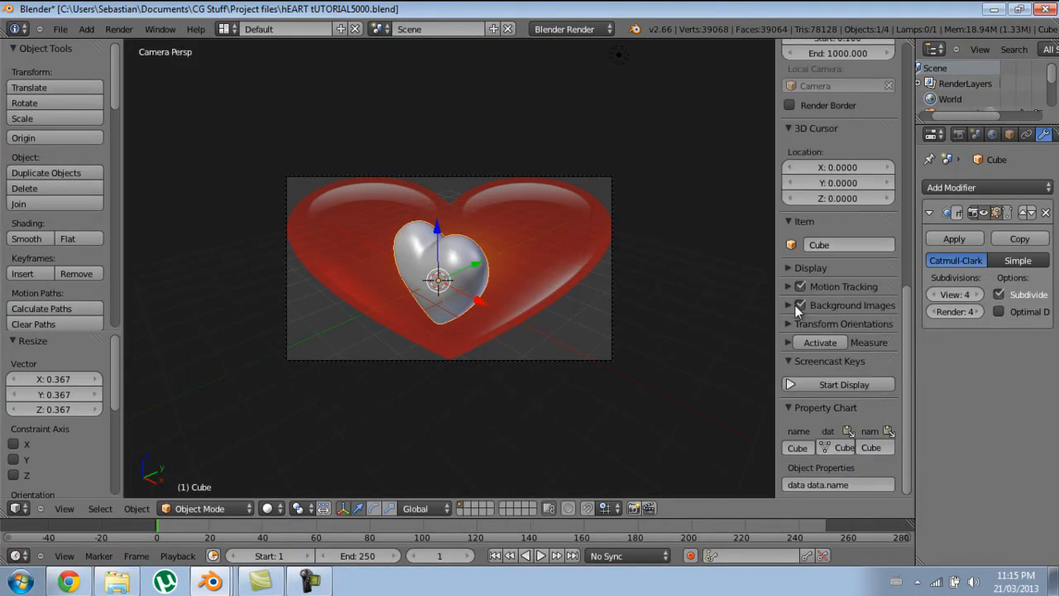
left_click(792, 305)
left_click(883, 355)
key("n")
scroll(668, 344, "up", 3)
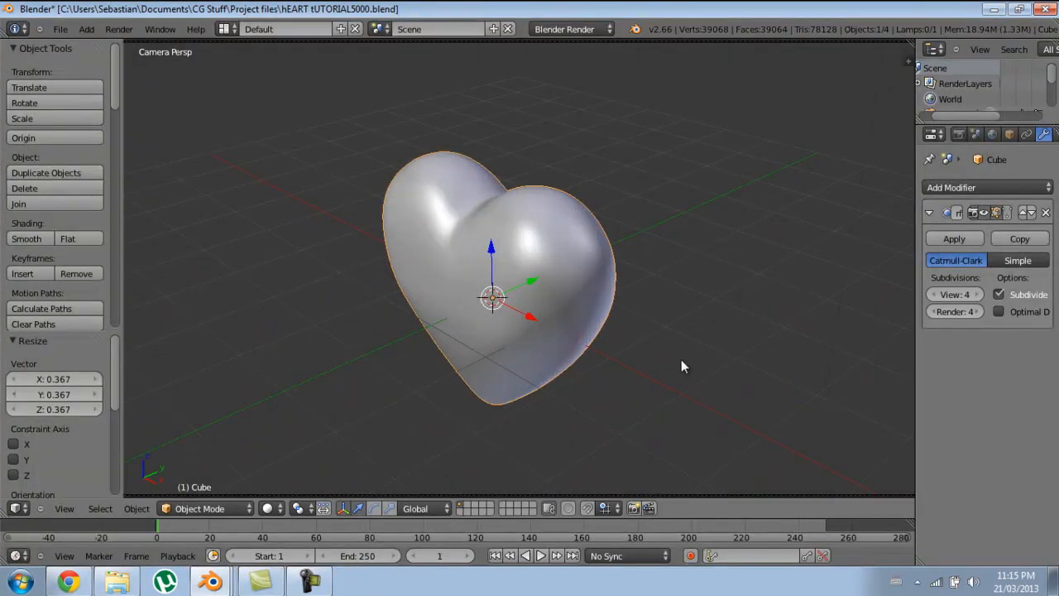
Step: Select the camera, hide the tool shelf and move the camera about 3.39 units closer to the heart along its local Z axis
scroll(579, 346, "down", 5)
right_click(534, 346)
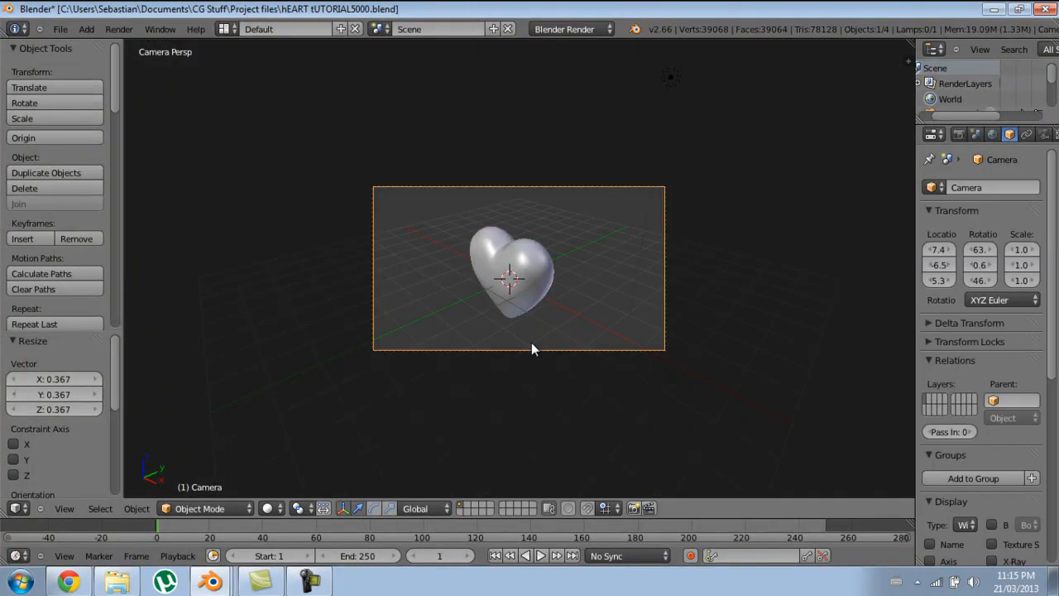
key("t")
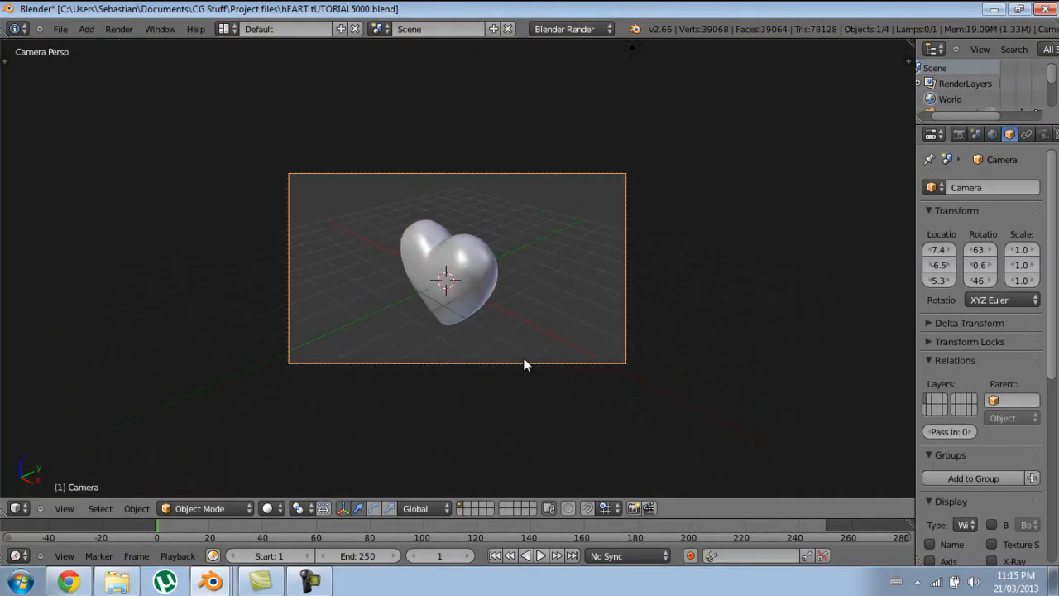
scroll(513, 360, "up", 3)
key("g")
key("z")
key("z")
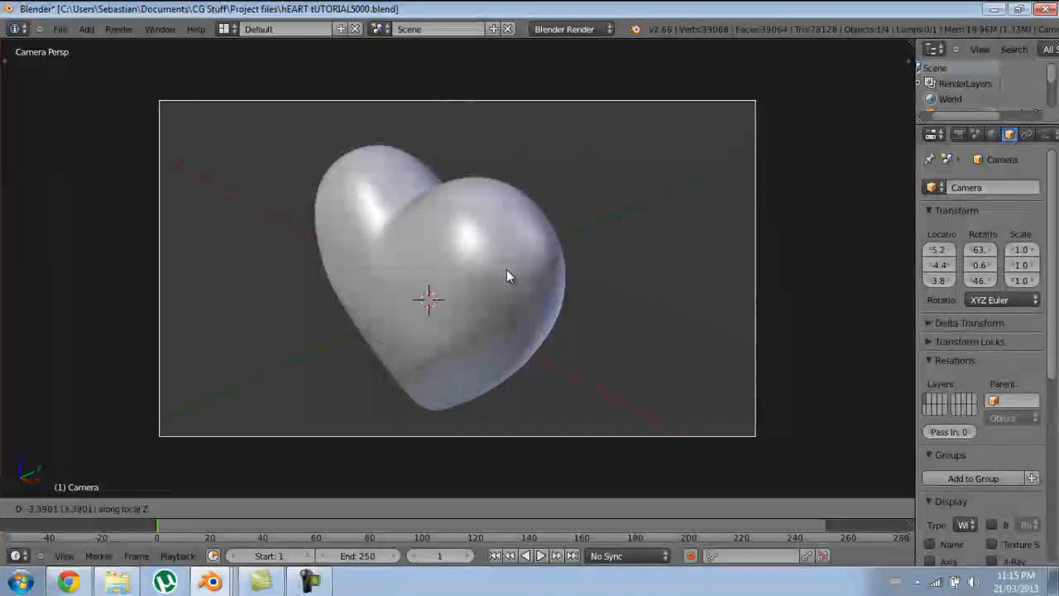
left_click(506, 274)
Step: Set the pivot point to the 3D cursor and trackball-rotate the camera around the heart to a more frontal view
left_click(300, 508)
left_click(308, 478)
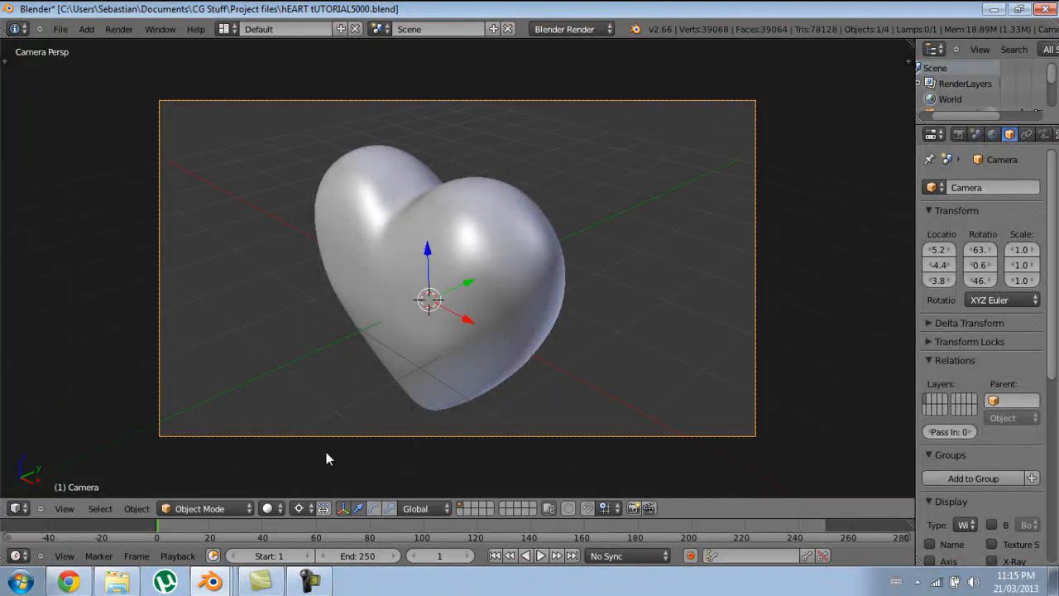
key("r")
key("r")
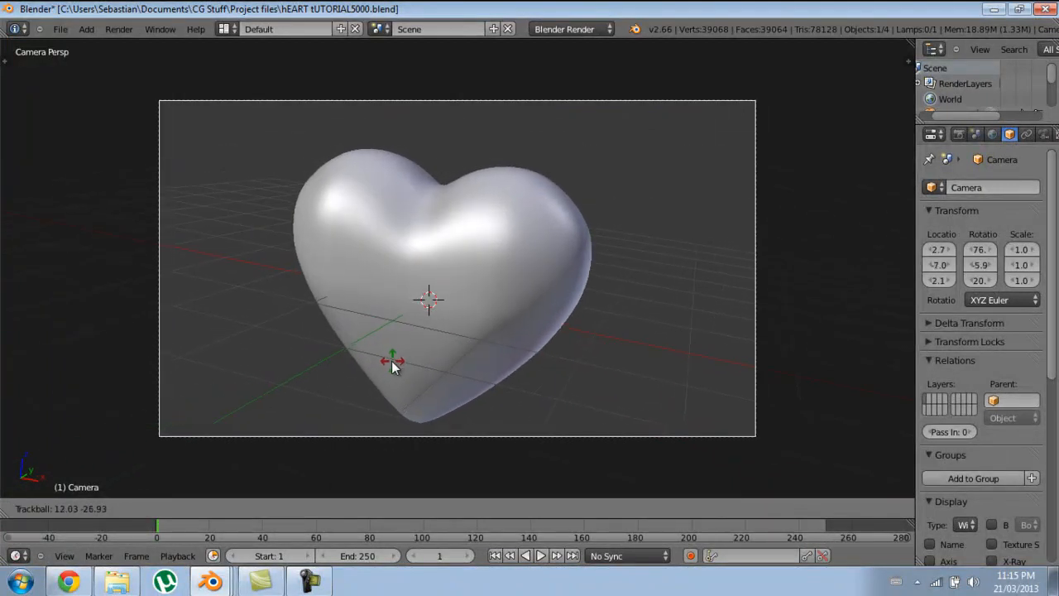
left_click(393, 362)
Step: Move the camera to centre the heart in frame and change the pivot point to Bounding Box Center
key("g")
left_click(447, 363)
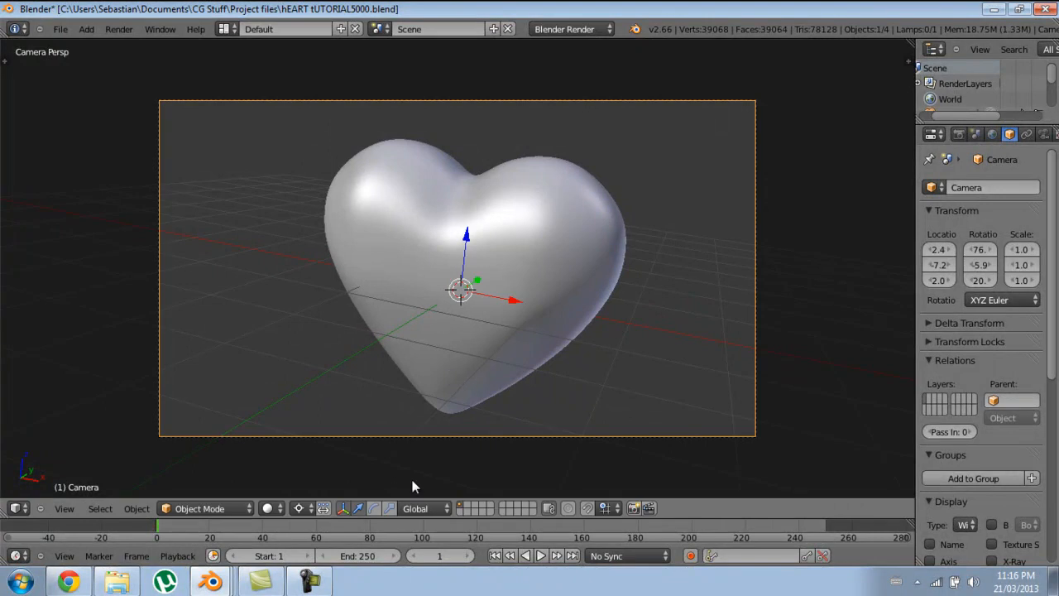
left_click(313, 508)
left_click(306, 493)
middle_click_drag(554, 373, 532, 374, "shift")
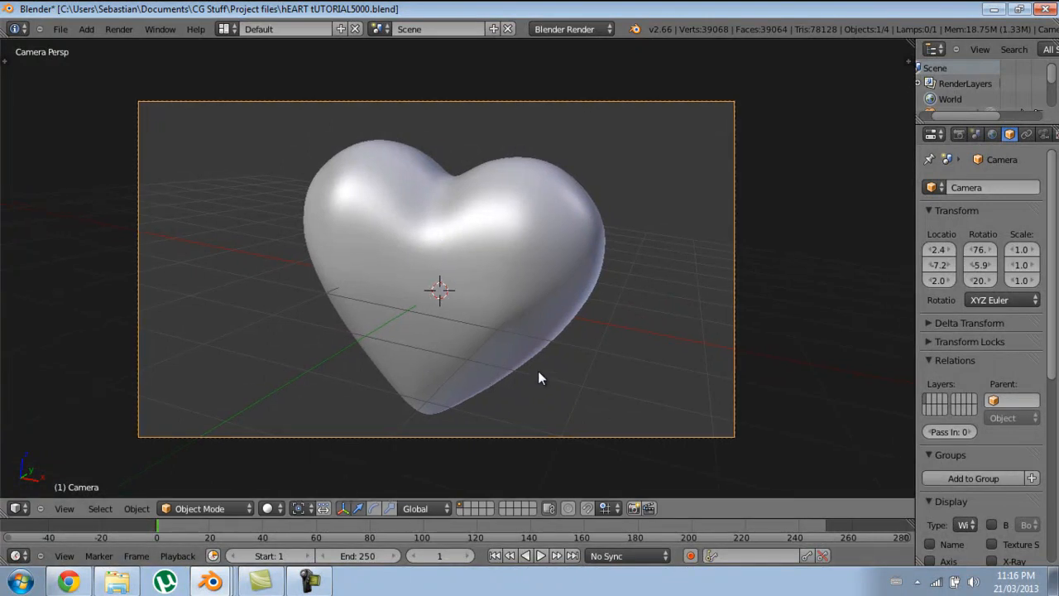
Step: Switch the render engine to Cycles Render
middle_click_drag(606, 263, 464, 297)
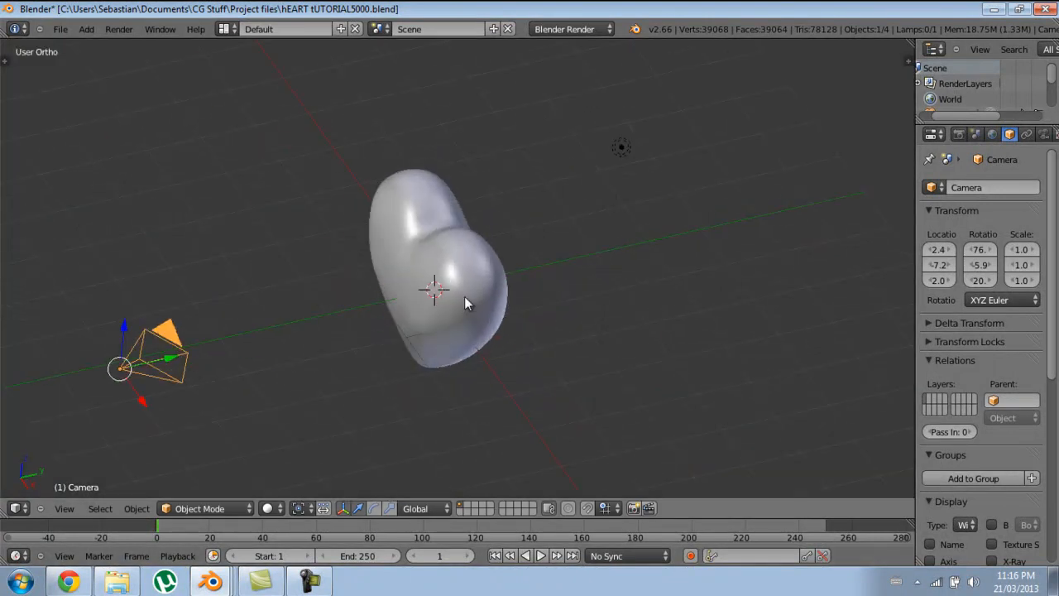
left_click(579, 30)
left_click(552, 81)
Step: Duplicate the lamp in top view and place the copy in front of the heart
middle_click_drag(546, 215, 641, 224)
right_click(651, 151)
key("KP_7")
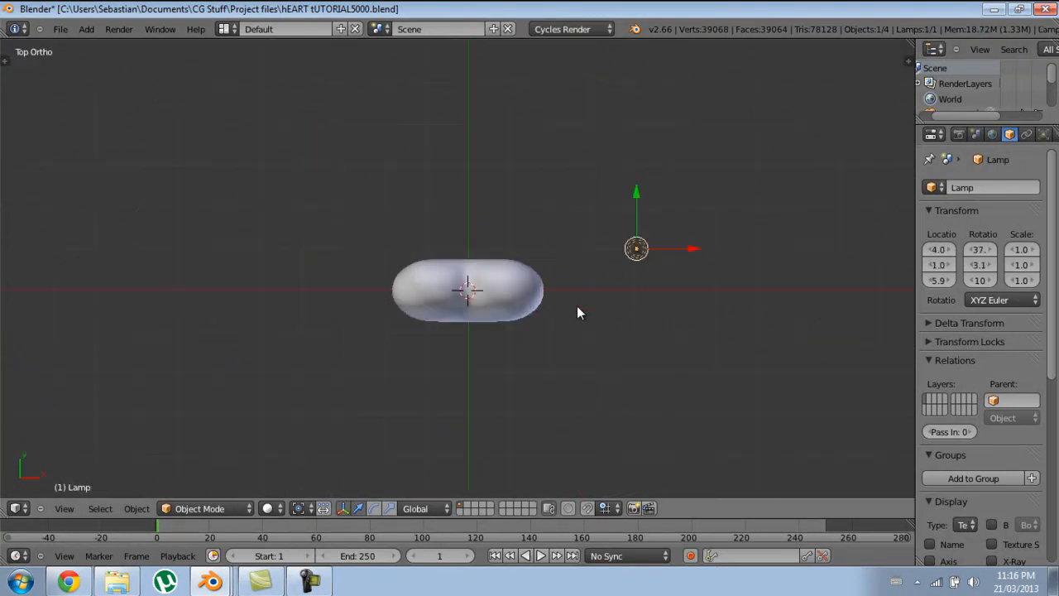
key("shift+d")
left_click(463, 351)
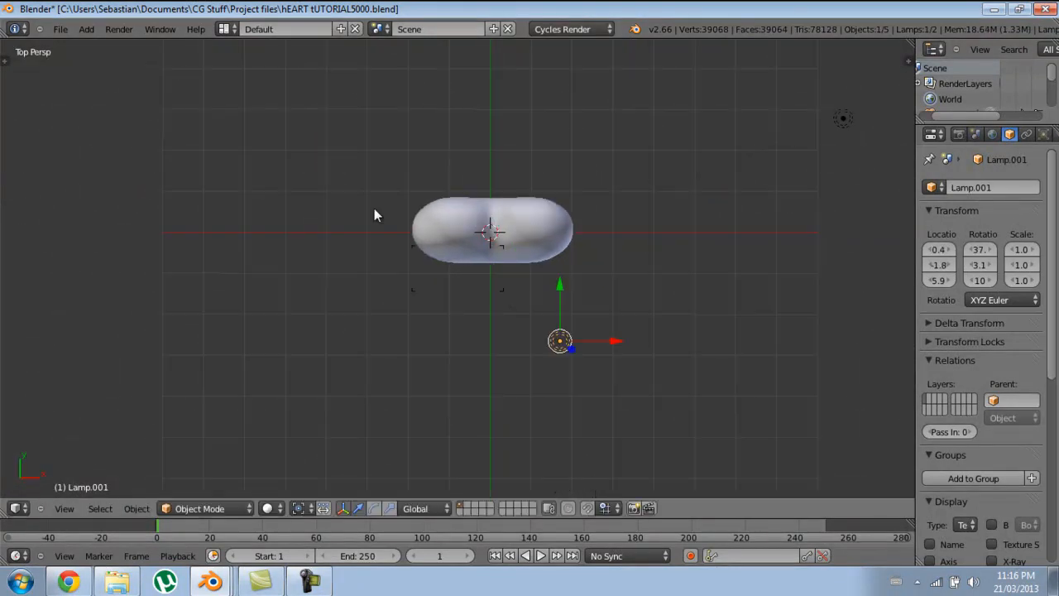
Step: Duplicate the lamp four times in top view and spread the copies around the heart
key("shift+d")
left_click(347, 364)
key("shift+d")
left_click(418, 70)
key("shift+d")
left_click(653, 137)
key("shift+d")
left_click(736, 402)
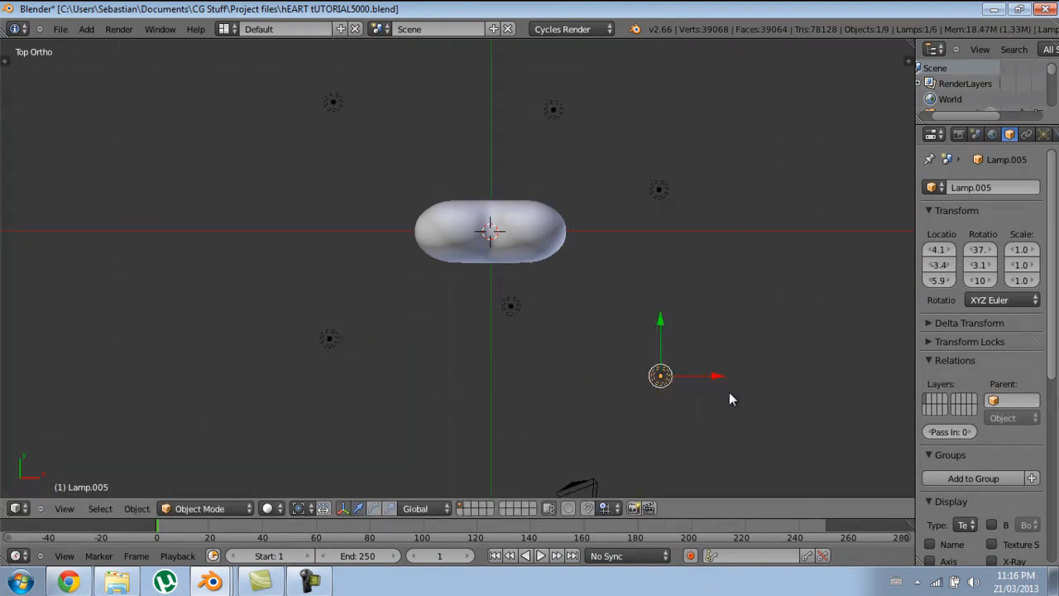
Step: Place further lamp duplicates in front of and behind the heart in top view
key("shift+d")
left_click(464, 387)
key("shift+d")
left_click(545, 168)
key("shift+d")
left_click(626, 432)
Step: In front view, lower several of the lamps to different heights beside and below the heart
key("KP_1")
scroll(572, 376, "down", 4)
key("g")
left_click(598, 397)
right_click(558, 205)
key("g")
left_click(456, 299)
right_click(429, 208)
key("g")
left_click(397, 291)
right_click(395, 205)
key("g")
left_click(440, 234)
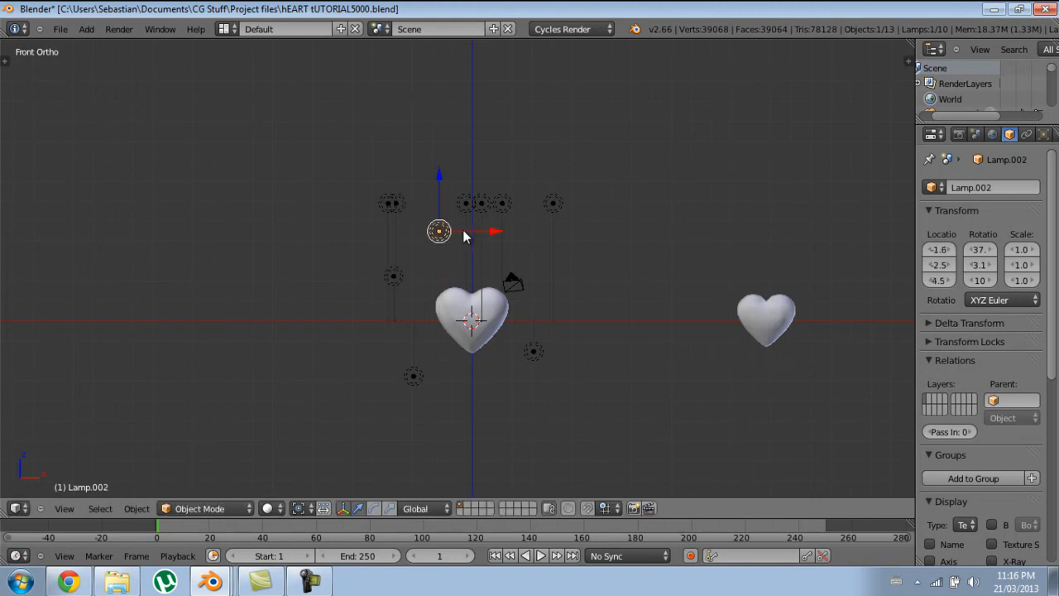
Step: Spread more lamps to varied heights above the heart and lower one to the notch between its lobes
key("g")
left_click(543, 254)
key("g")
left_click(446, 176)
right_click(468, 212)
key("g")
left_click(484, 306)
scroll(506, 267, "up", 2)
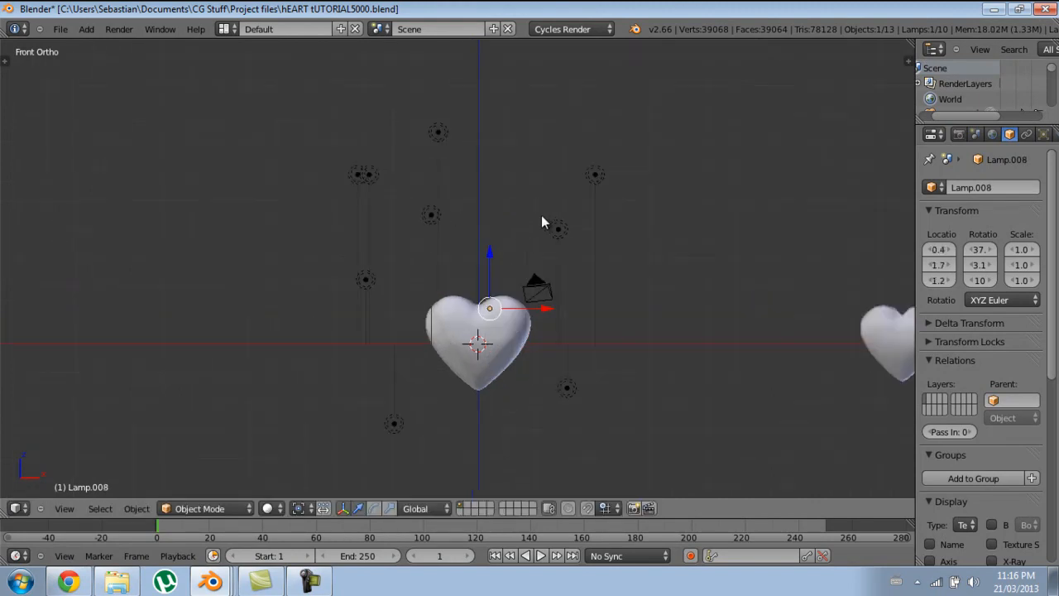
Step: Move one of the two overlapping upper lamps to a position above and behind the heart
right_click(362, 175)
key("g")
left_click(501, 254)
middle_click_drag(501, 253, 430, 316)
key("g")
left_click(594, 288)
middle_click_drag(593, 287, 560, 306)
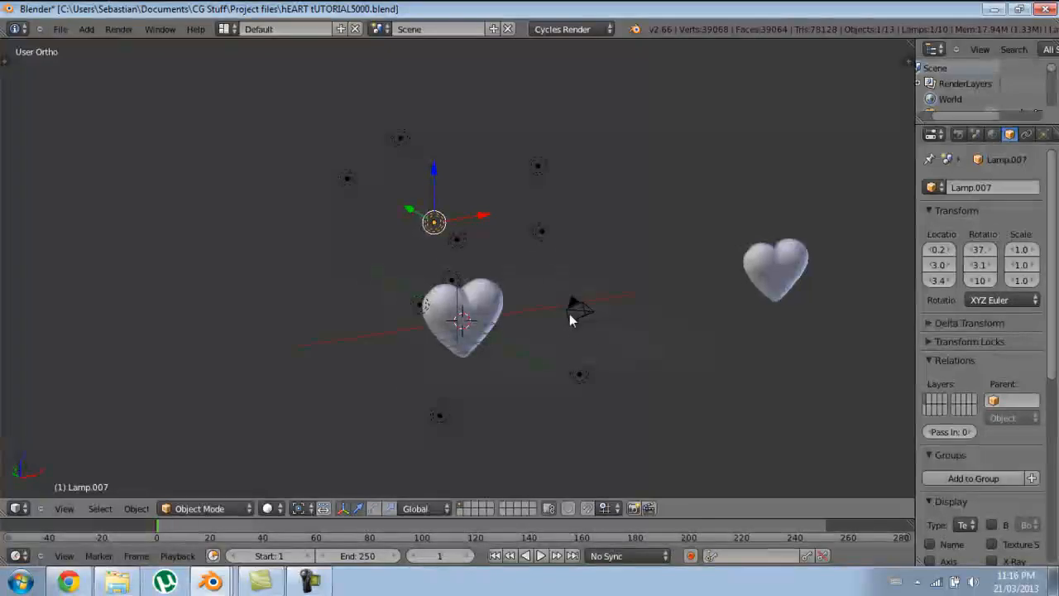
Step: Check the camera framing, then select the six lamps above the heart in front view and lower them along Z
key("KP_0")
scroll(611, 346, "down", 5)
scroll(592, 352, "up", 5)
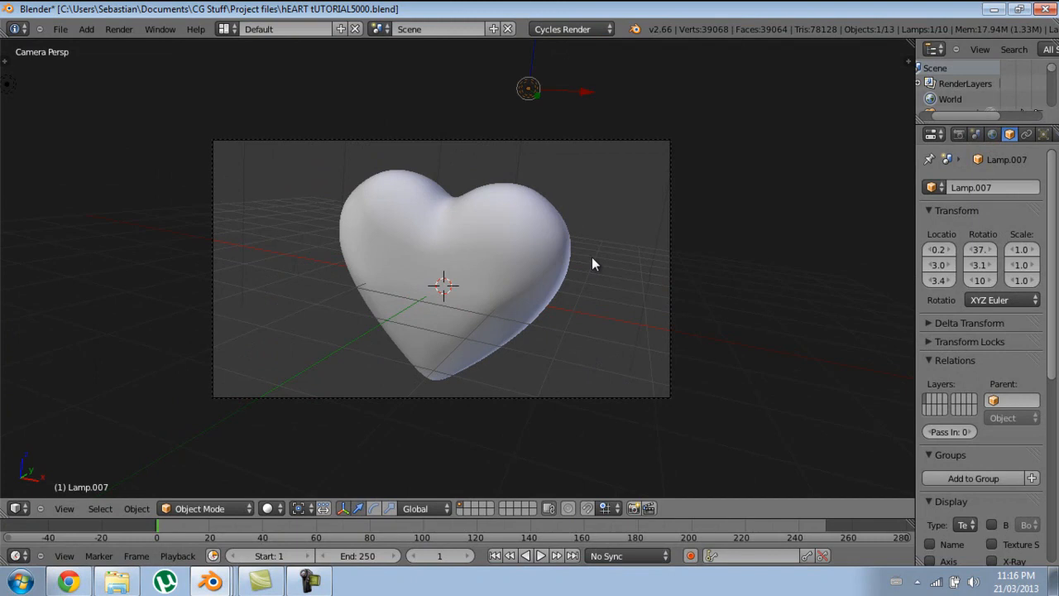
key("KP_1")
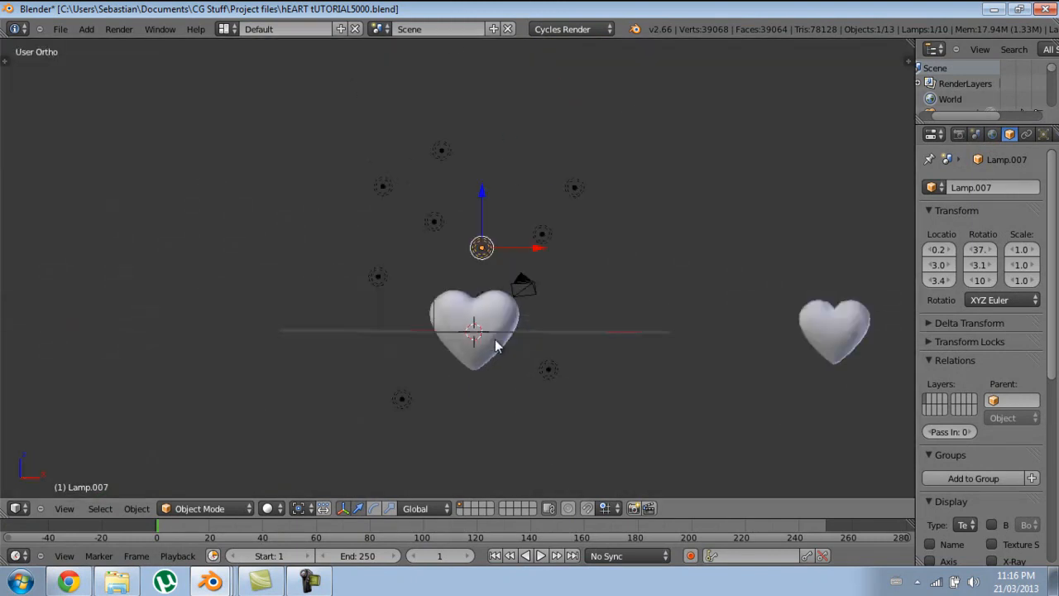
left_click_drag(339, 173, 594, 277)
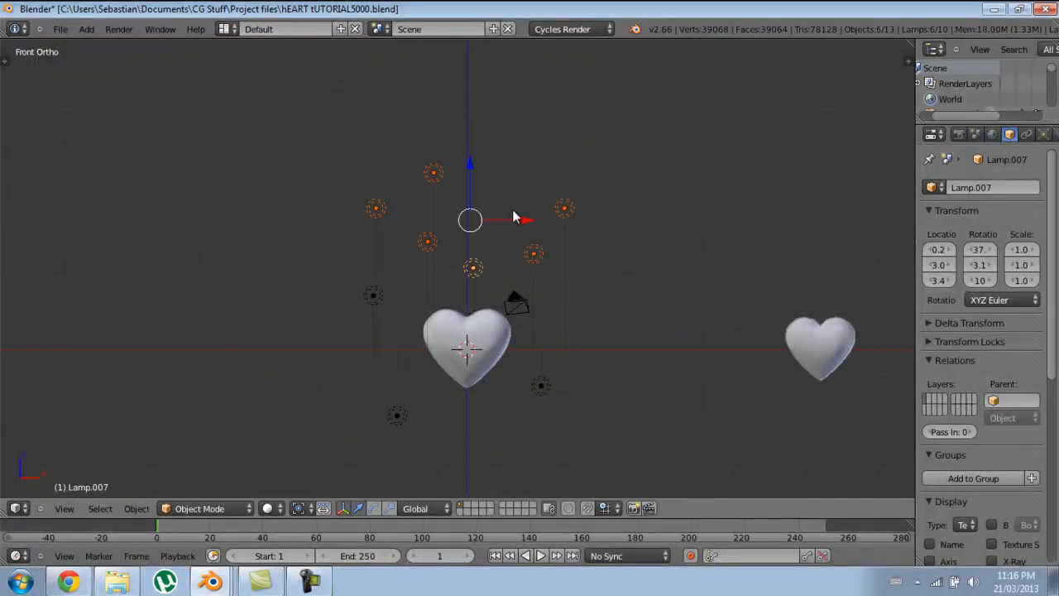
key("g")
key("z")
left_click(486, 239)
key("a")
Step: Switch to wireframe, duplicate the two lamps behind the heart below it, and rotate and scale the copies to about 2.8
middle_click_drag(603, 343, 512, 395)
key("KP_1")
key("z")
middle_click_drag(539, 349, 479, 350)
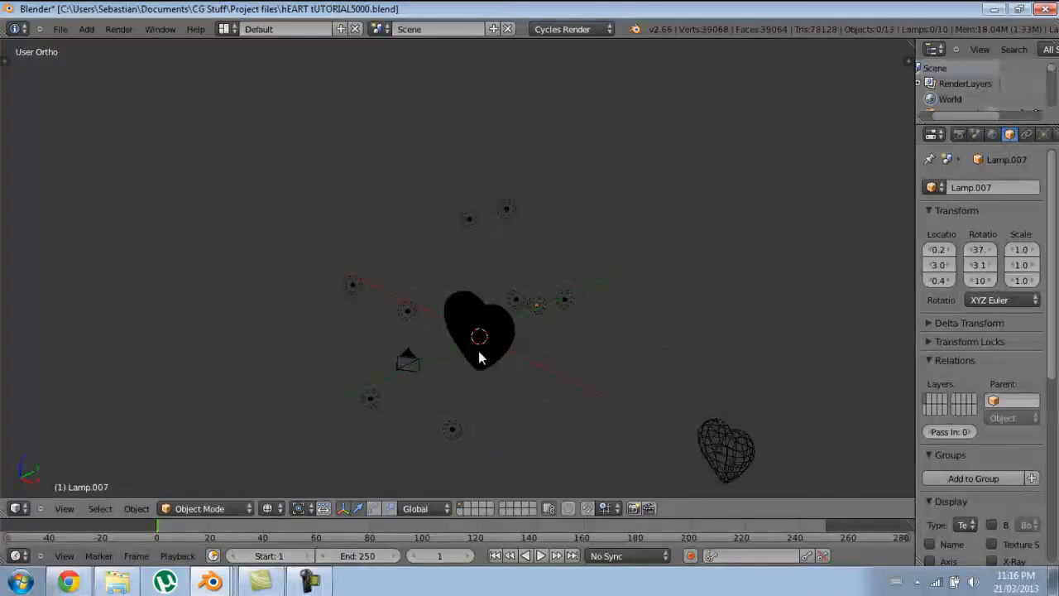
key("KP_1")
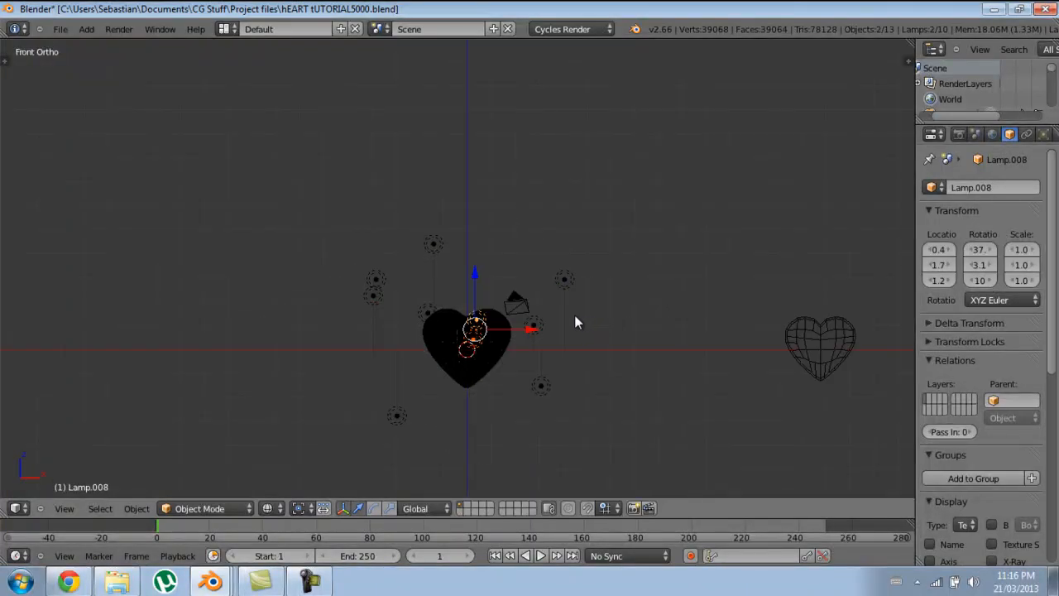
key("shift+d")
left_click(594, 409)
key("r")
left_click(588, 76)
key("s")
left_click(818, 369)
Step: Check the heart and lamps through the camera and return the viewport to solid shading
scroll(567, 371, "up", 2)
middle_click_drag(567, 371, 414, 267, "shift")
key("KP_0")
scroll(460, 302, "up", 5)
middle_click_drag(494, 336, 562, 275, "shift")
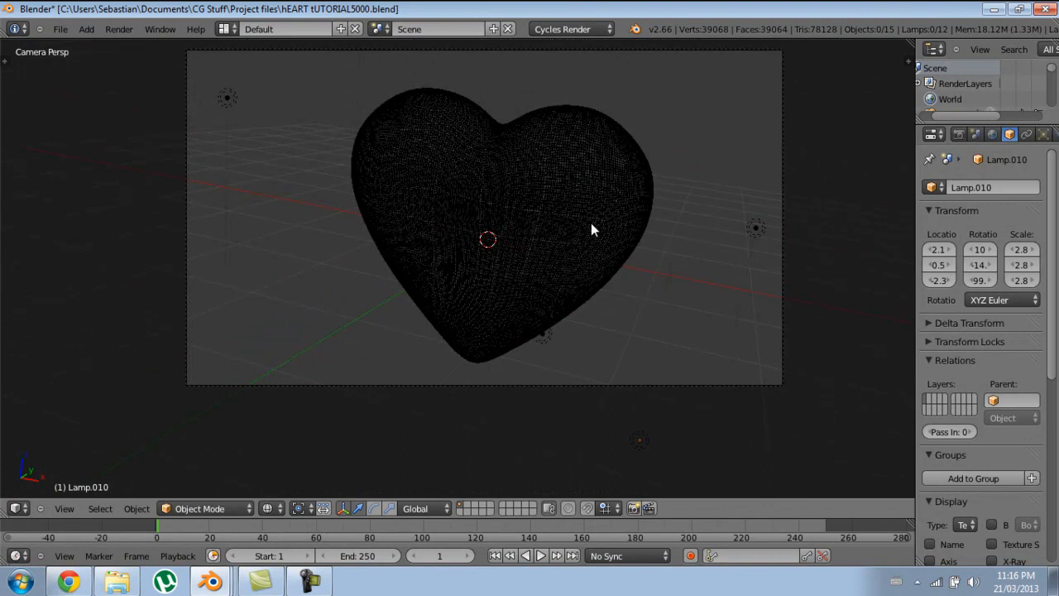
middle_click_drag(590, 231, 582, 275, "shift")
key("t")
key("t")
key("z")
middle_click_drag(657, 267, 534, 283, "shift")
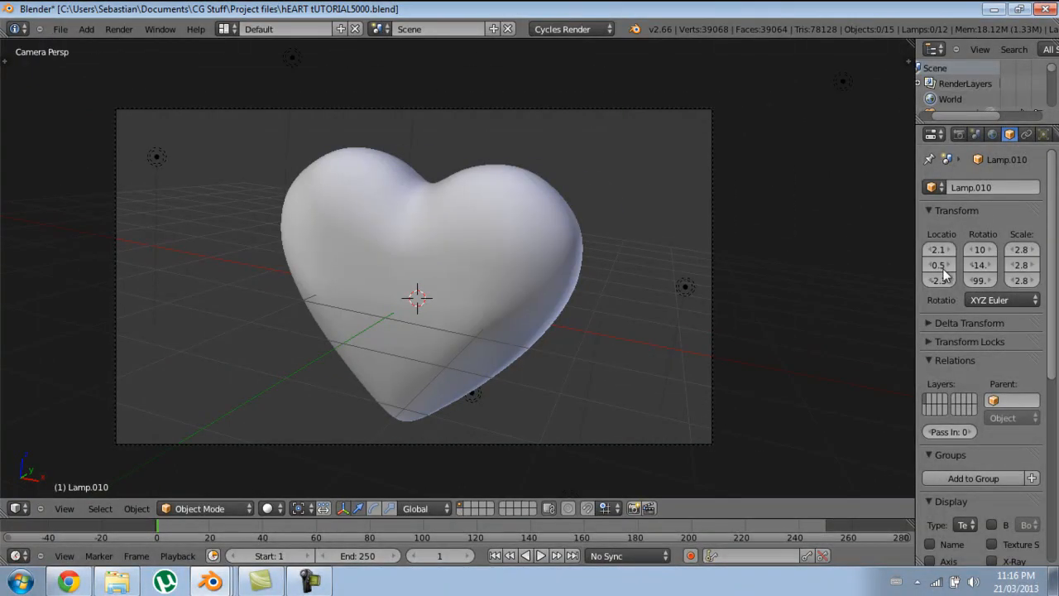
Step: Split the 3D view into an upper and lower area and divide the lower one into two side-by-side views
right_click(916, 242)
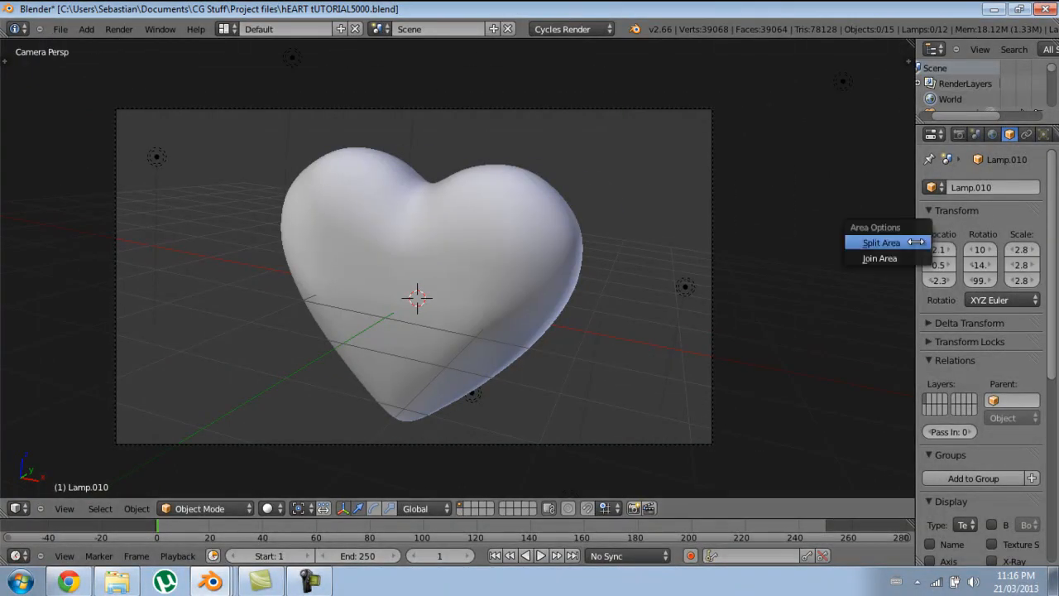
left_click(903, 275)
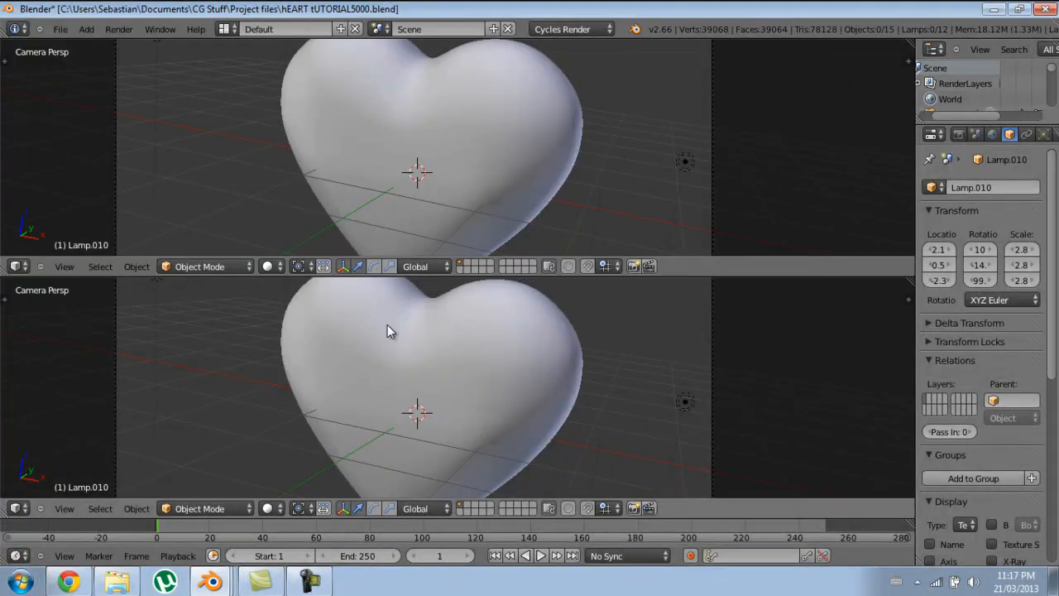
left_click(363, 278)
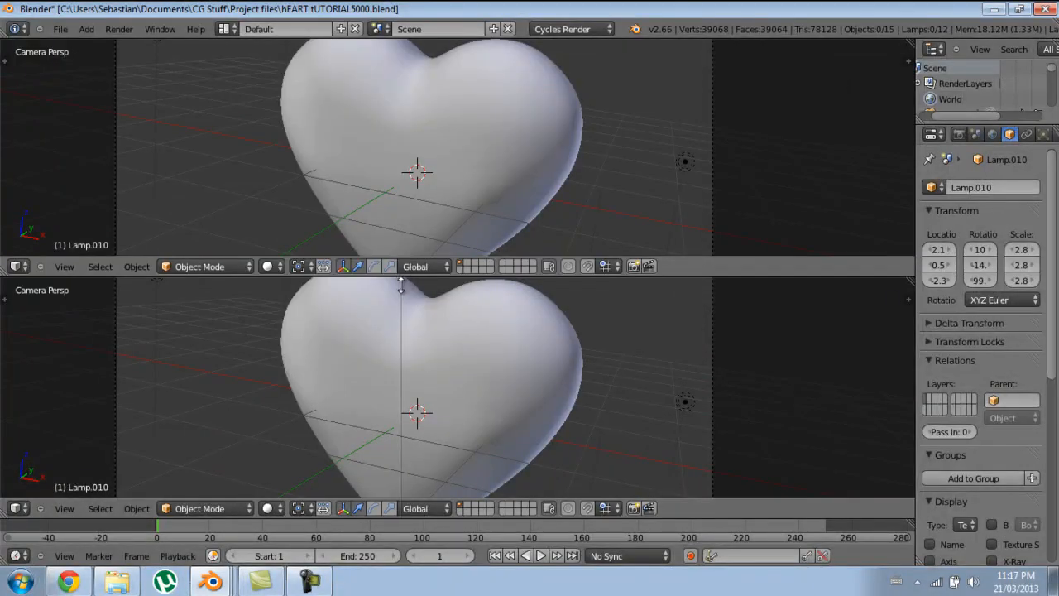
left_click(401, 291)
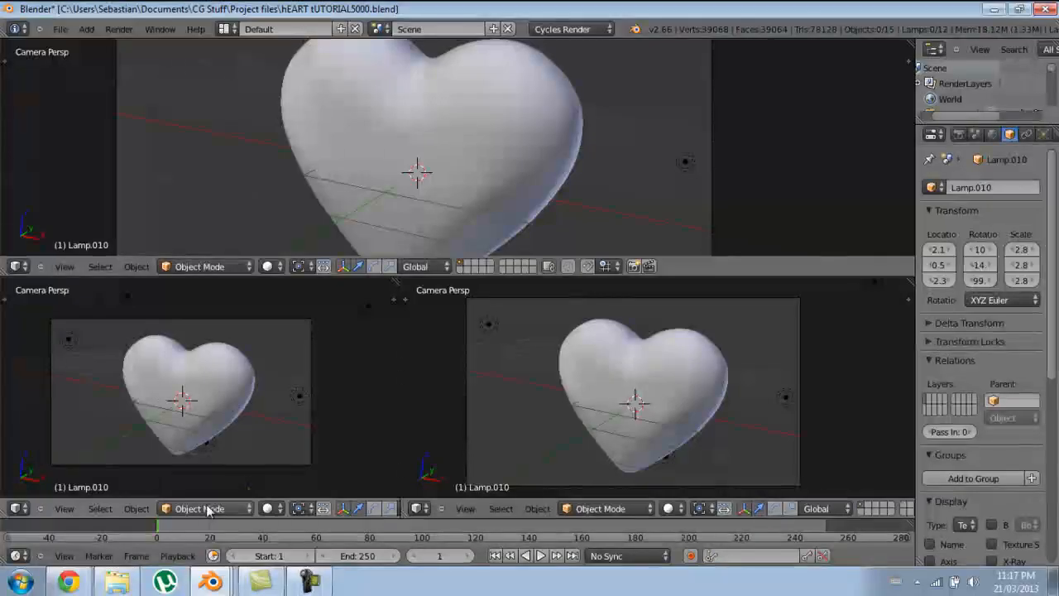
Step: Turn the upper area into a Node Editor and enable Use Nodes for compositing
left_click(17, 266)
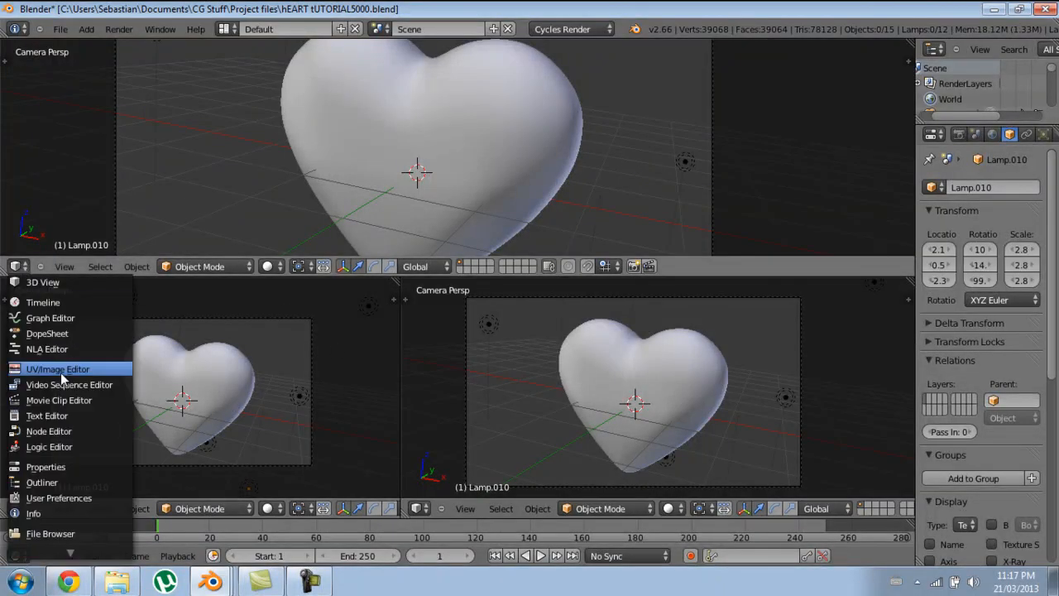
left_click(60, 432)
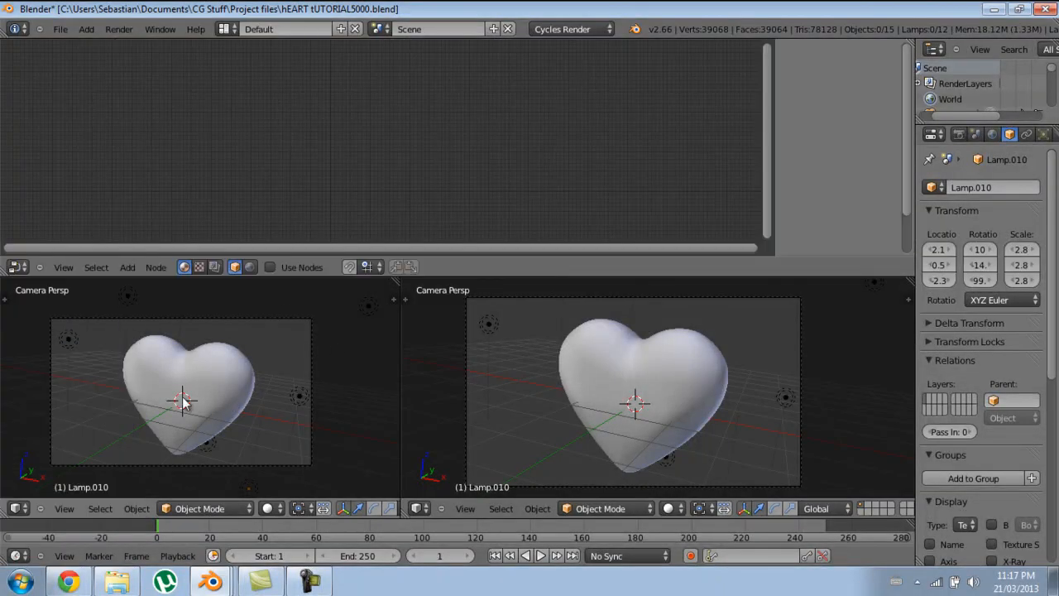
left_click(214, 267)
left_click(235, 267)
scroll(310, 149, "up", 3)
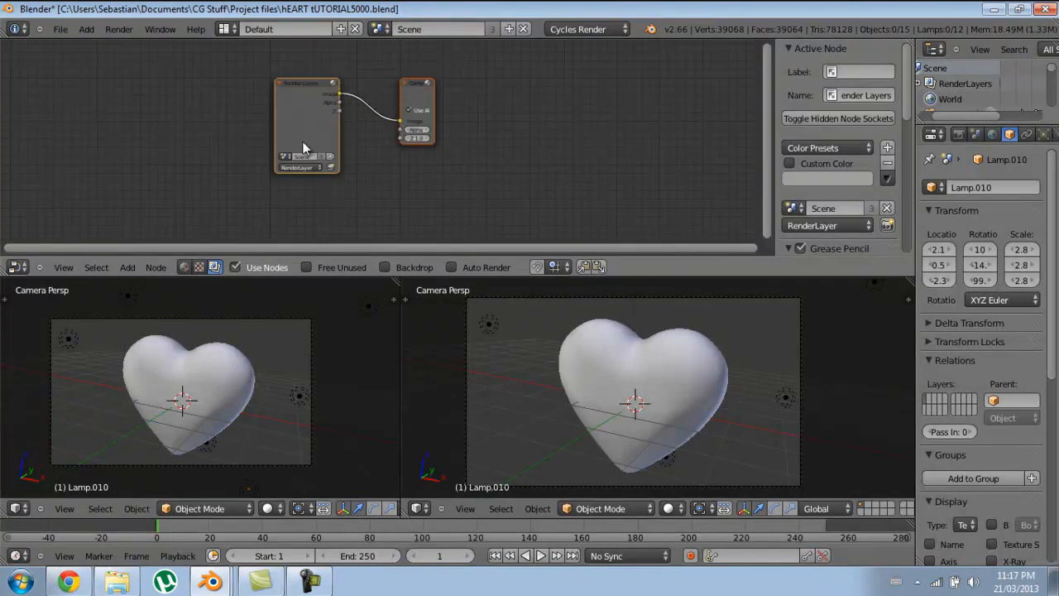
Step: Switch the Node Editor to material nodes, select the heart and enable Use Nodes on its material
left_click(185, 267)
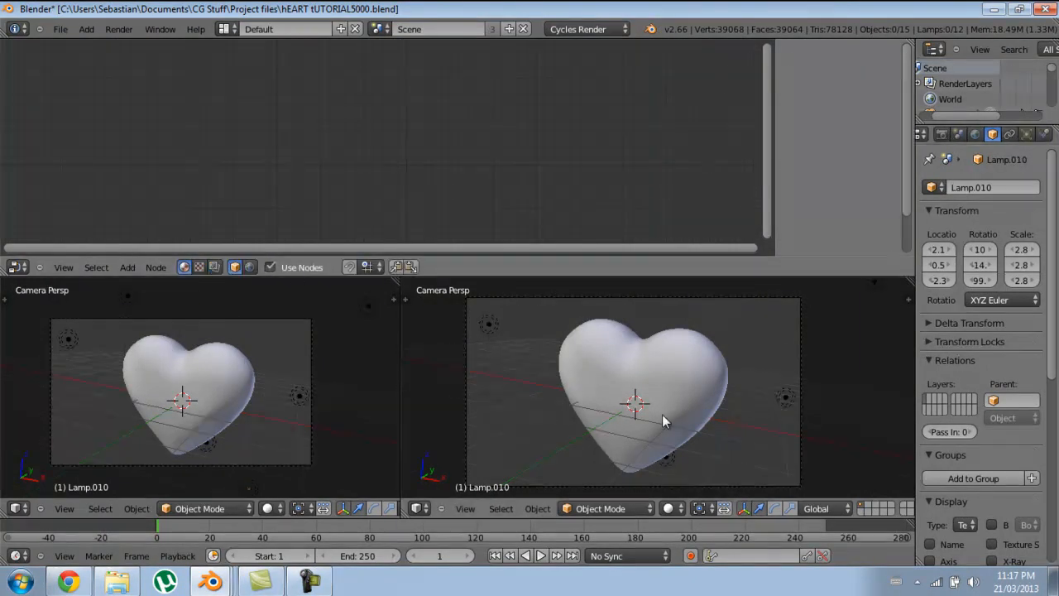
right_click(731, 392)
scroll(1018, 134, "down", 3)
left_click(1008, 134)
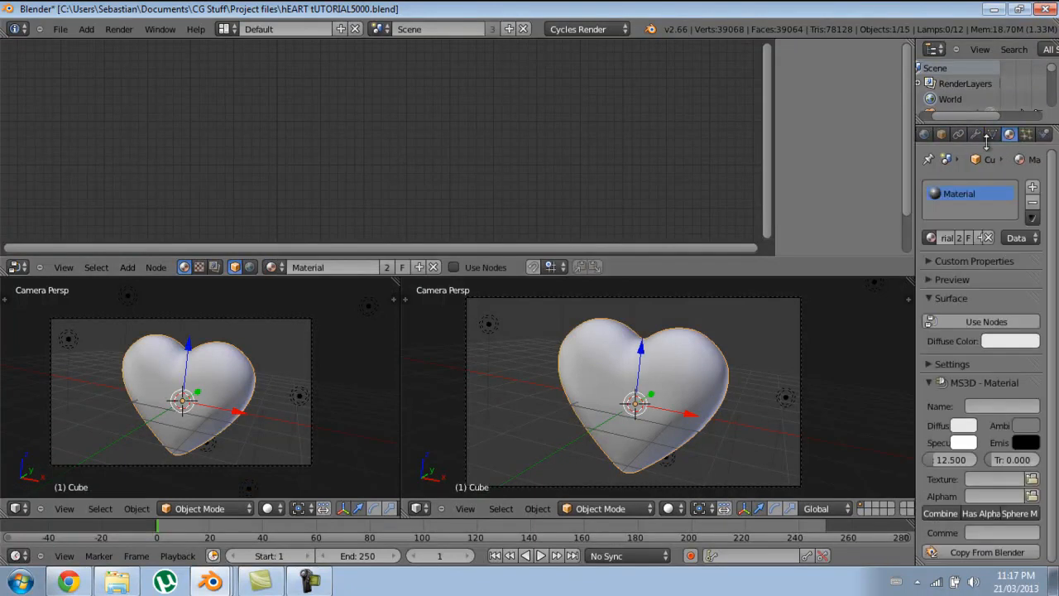
key("n")
left_click(993, 320)
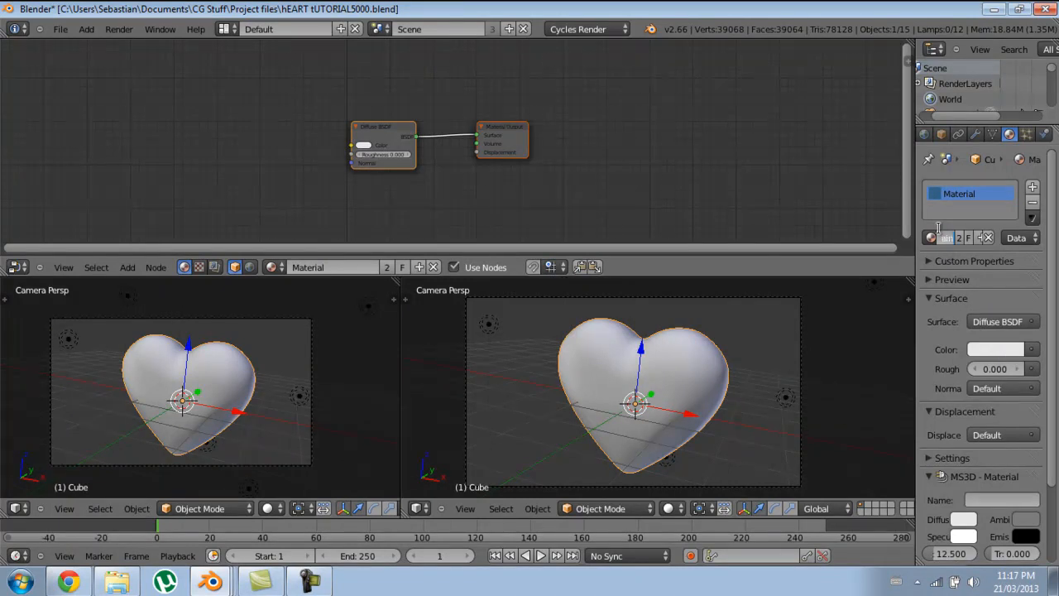
Step: Rename the heart's material to Car Paint
type("Car Paint")
key("Return")
middle_click_drag(417, 152, 432, 154)
scroll(432, 154, "up", 4)
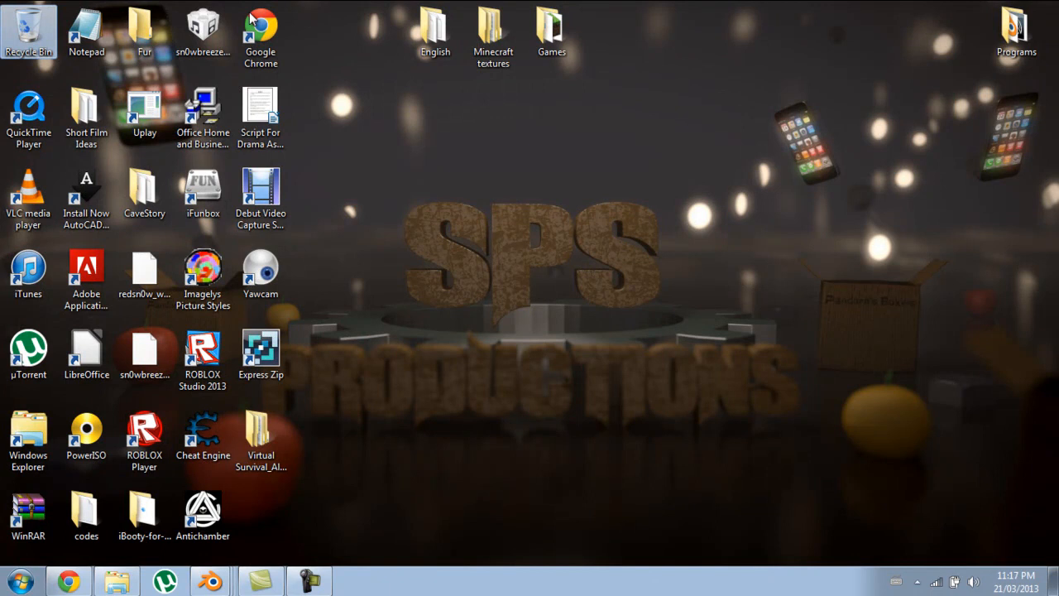
Step: Open Google Chrome and load the bookmarked Blender Cookie site
double_click(252, 20)
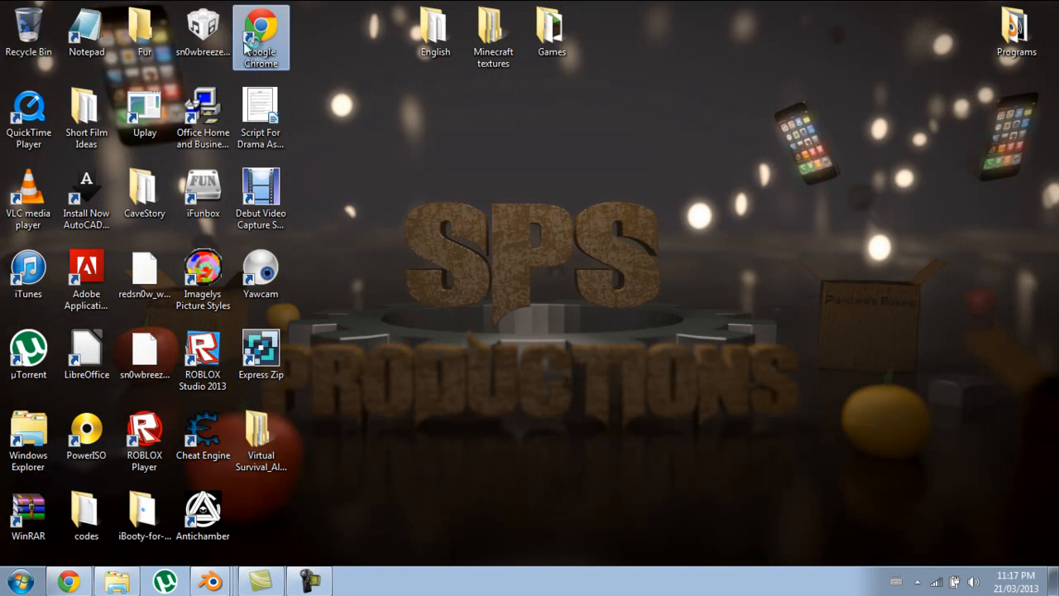
left_click(548, 16)
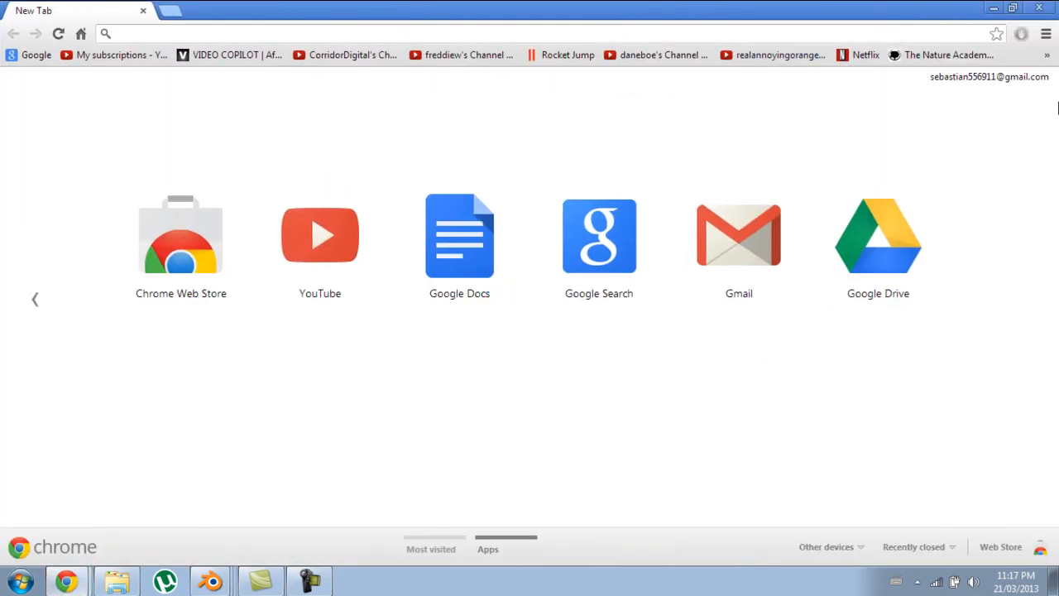
left_click(1047, 55)
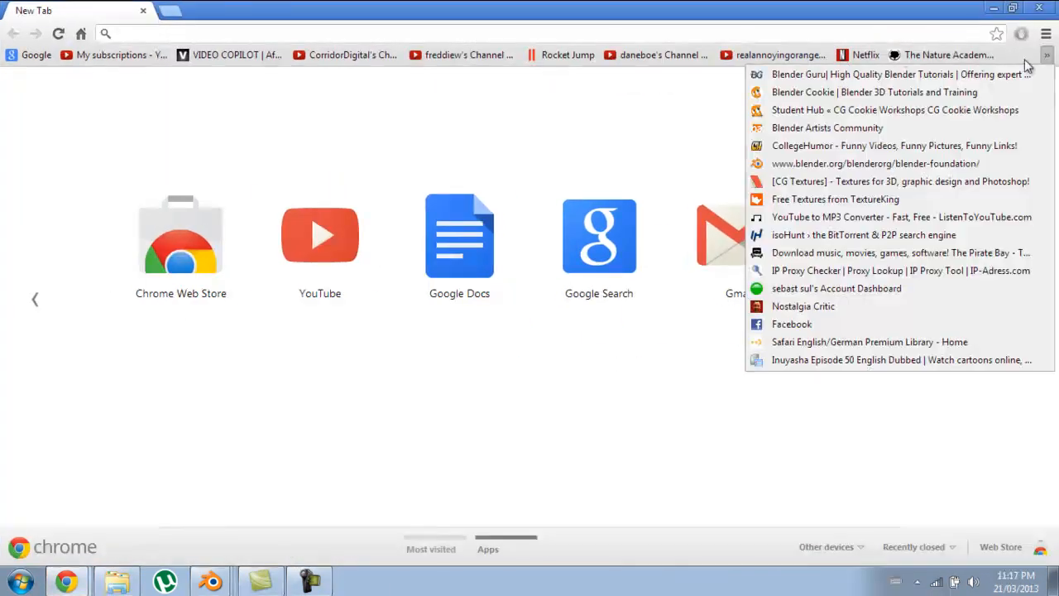
left_click(830, 93)
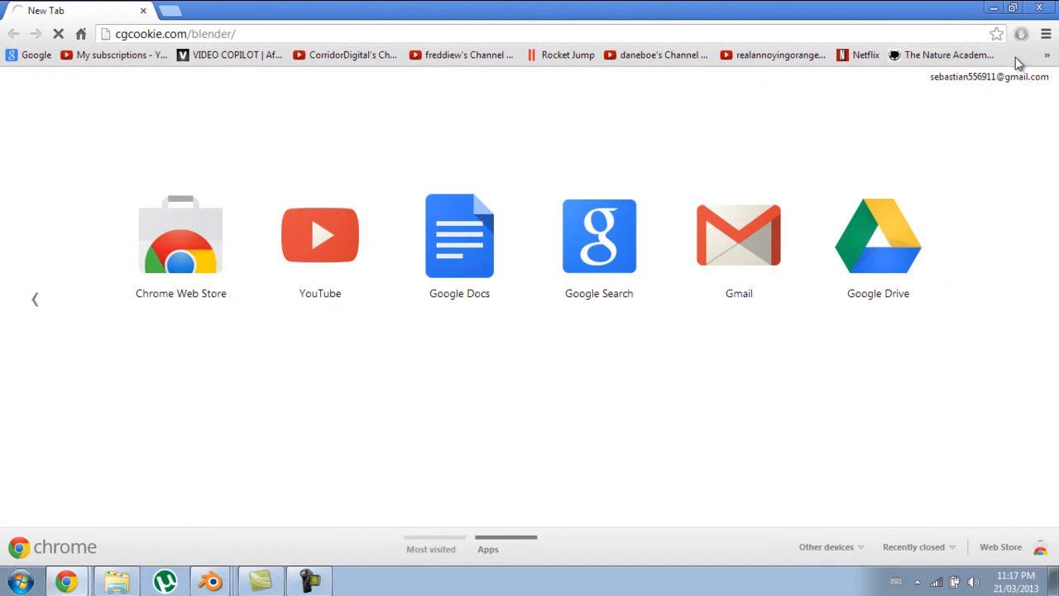
left_click(1046, 54)
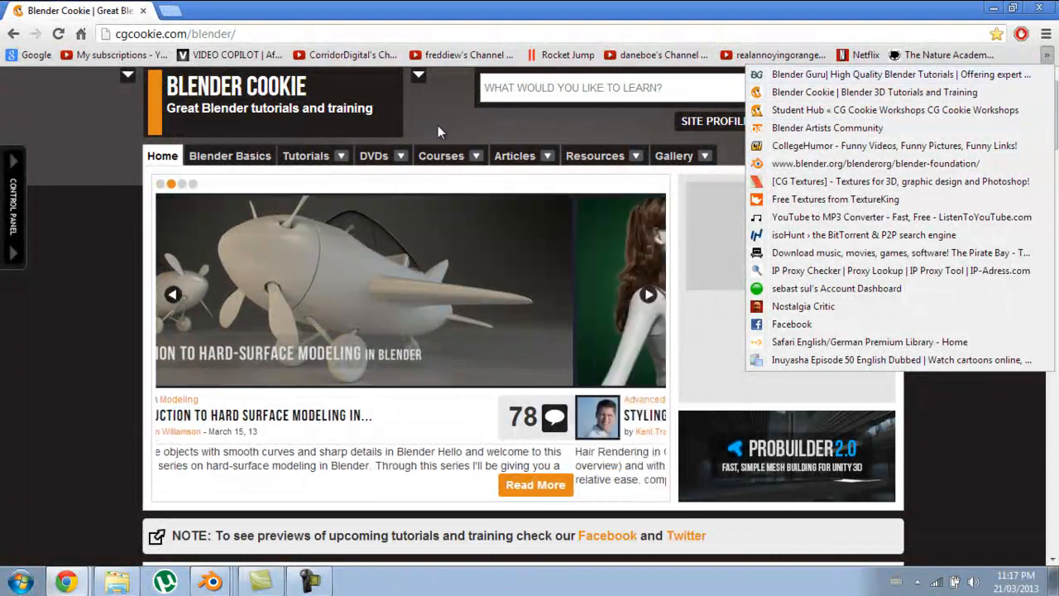
left_click(78, 314)
Step: Look over the tutorial categories and search Blender Cookie for "how to render a car"
mouse_move(334, 161)
scroll(409, 314, "down", 1)
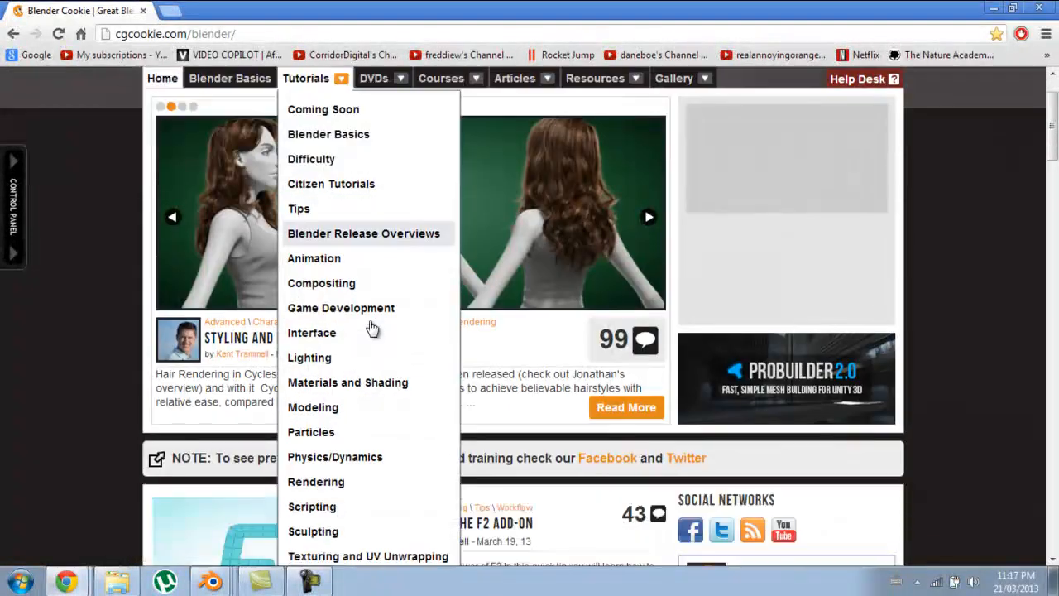
scroll(400, 364, "down", 1)
scroll(508, 237, "up", 2)
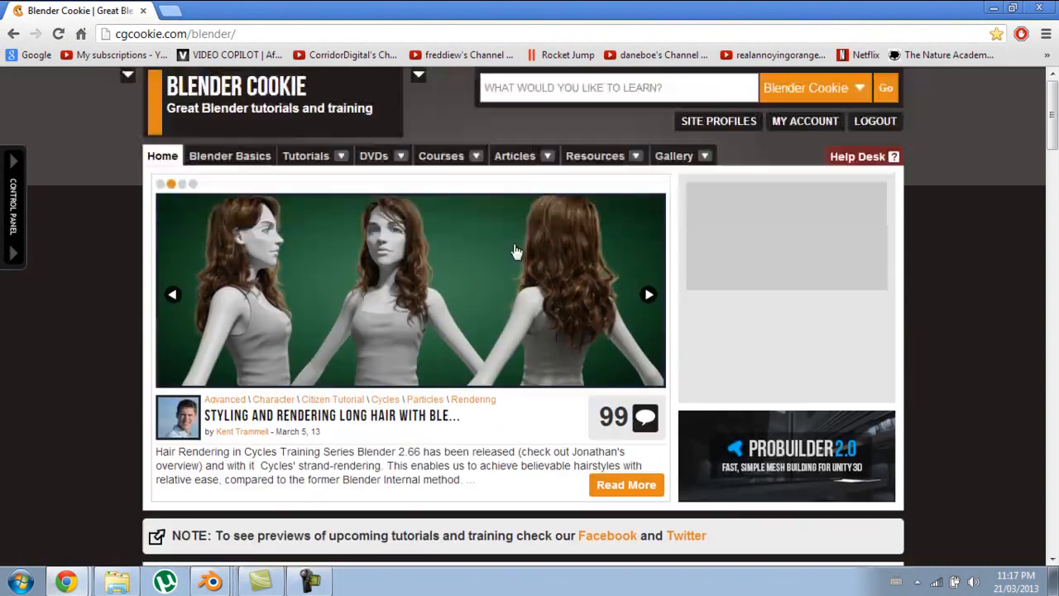
left_click(618, 82)
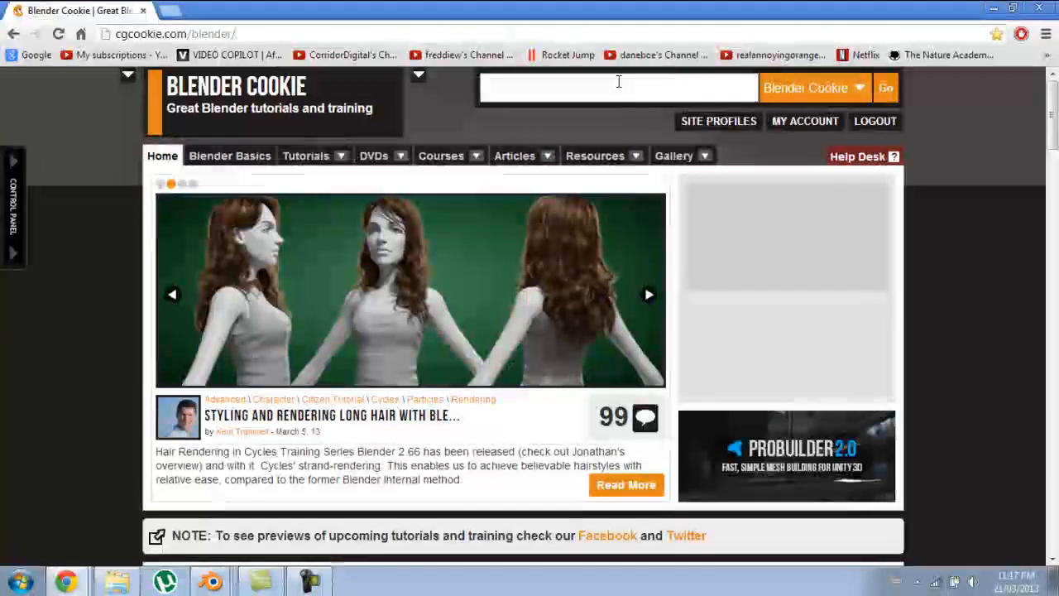
type("HOW")
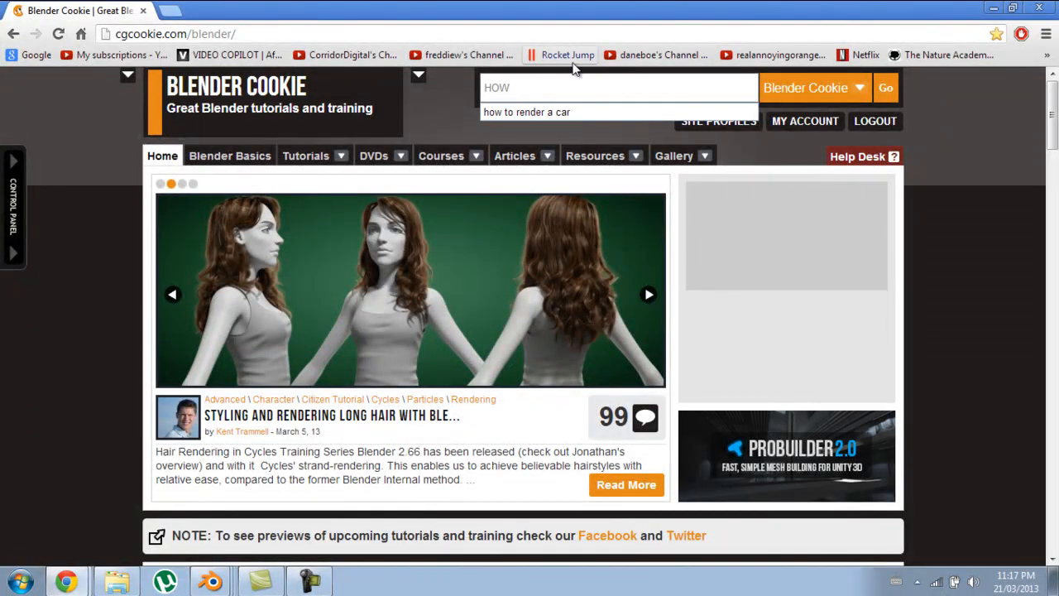
left_click(607, 114)
left_click(885, 95)
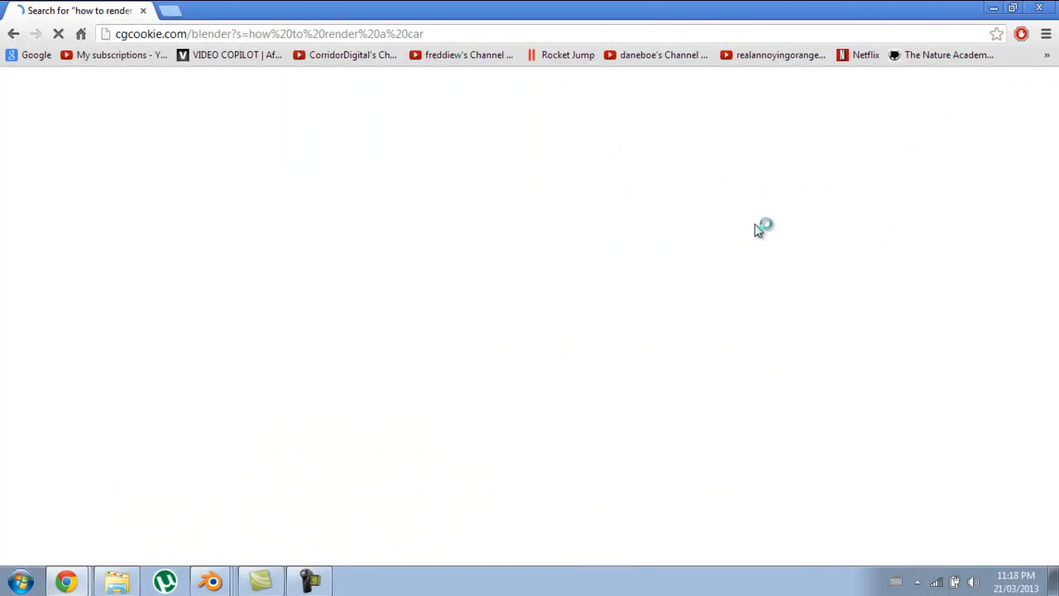
Step: Browse the search results to the second page and open the tutorial "Rendering a Sports Car in Blender Cycles – Part 01"
scroll(591, 288, "down", 10)
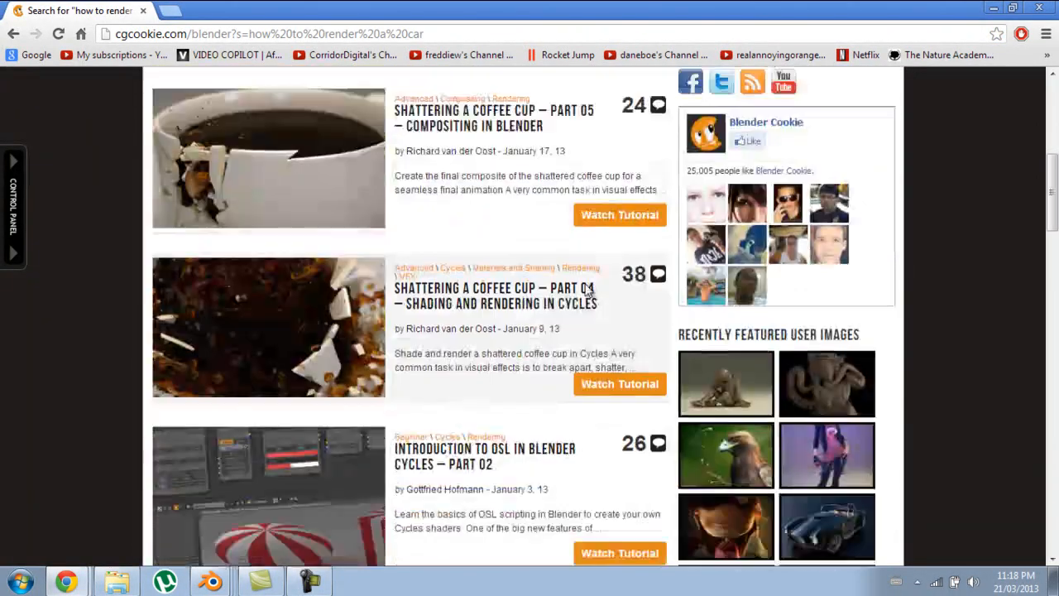
scroll(585, 294, "down", 15)
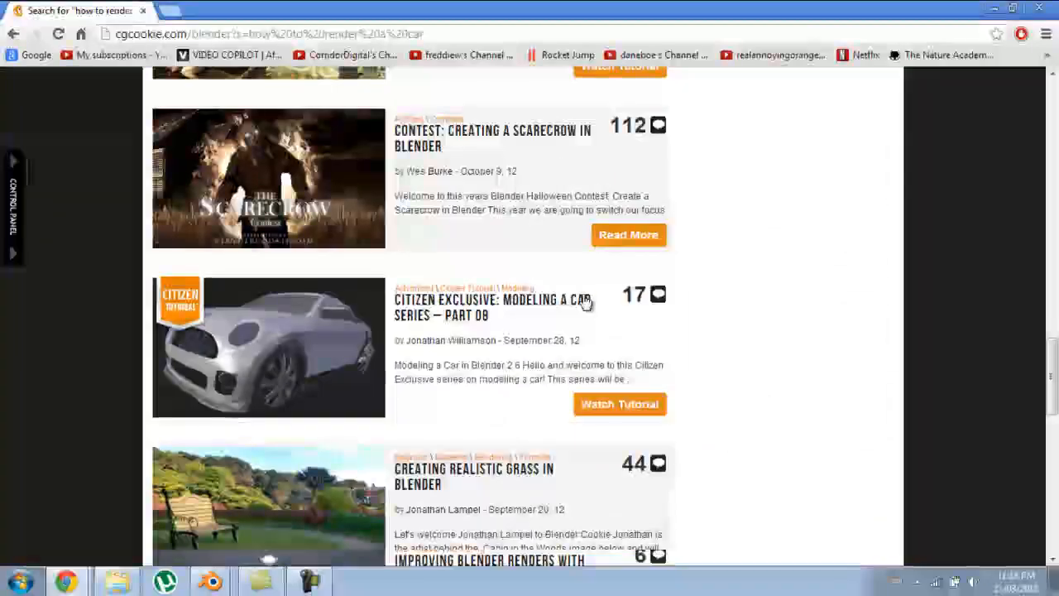
scroll(585, 299, "down", 5)
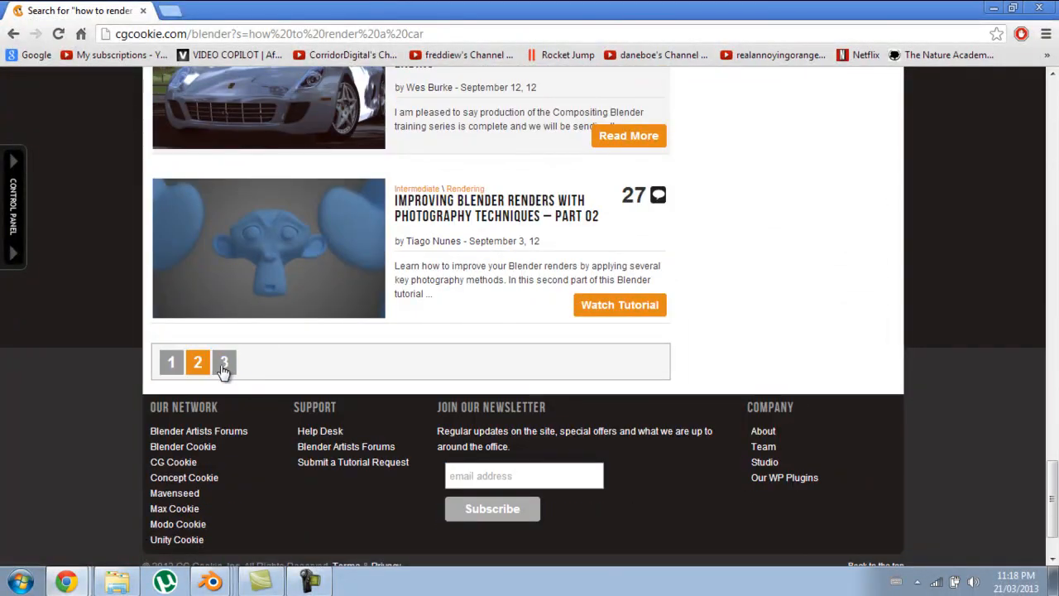
left_click(199, 365)
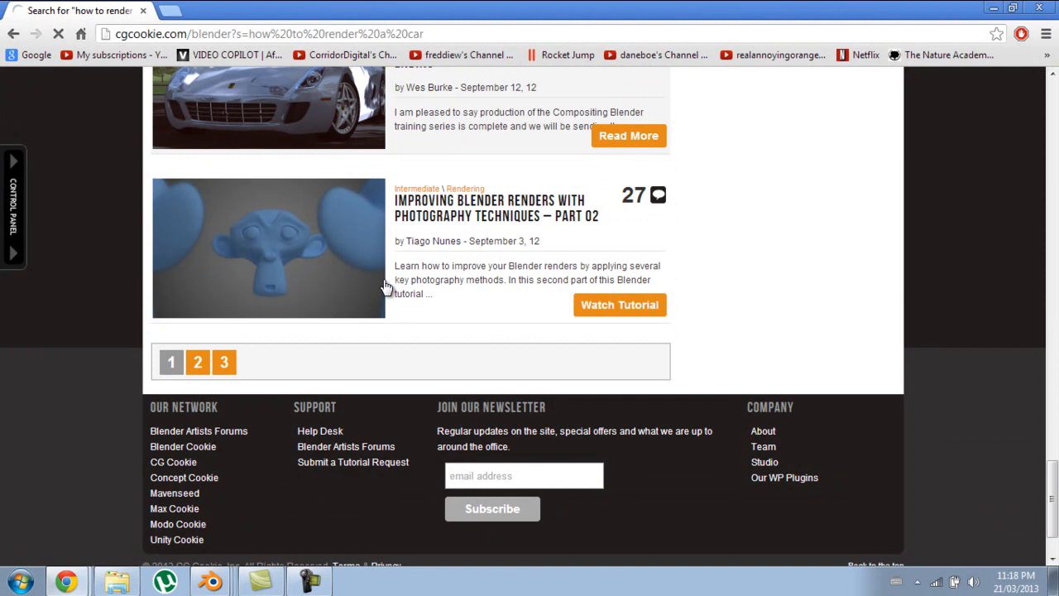
scroll(397, 287, "down", 4)
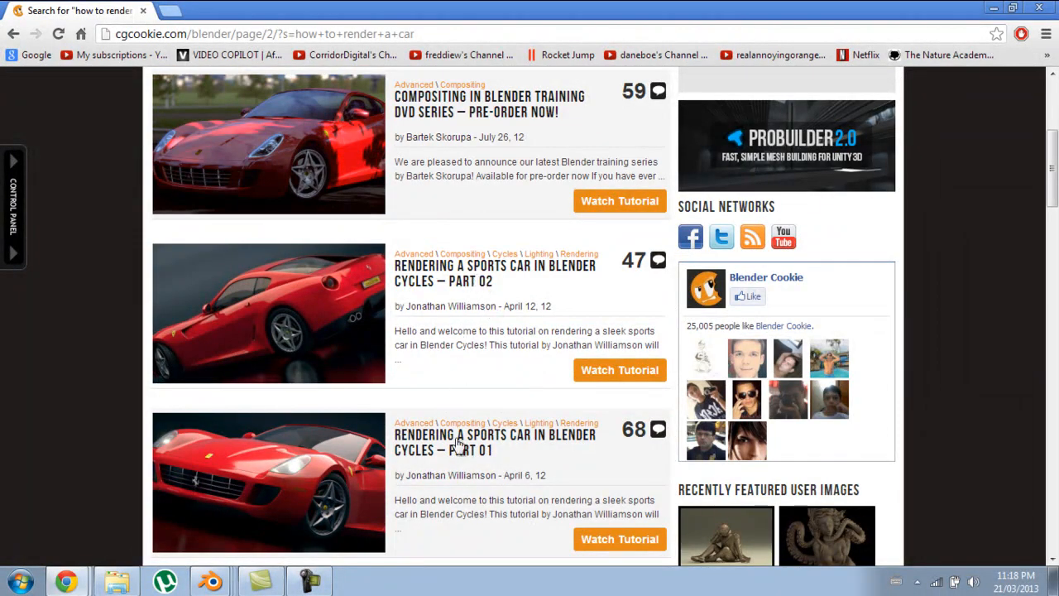
left_click(457, 442)
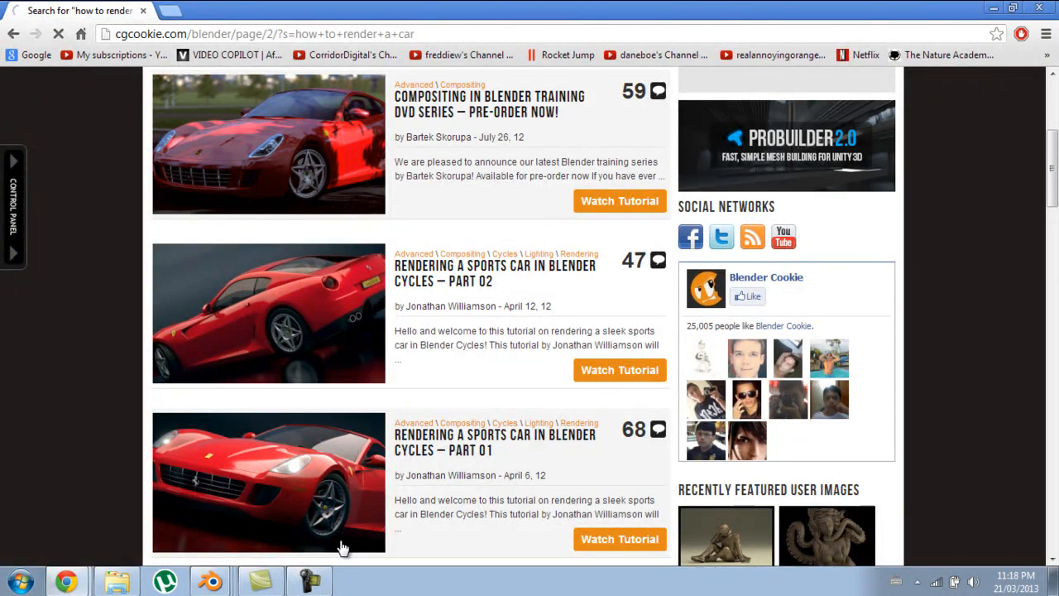
Step: Switch back to Blender and replace the material's Diffuse BSDF with the Car Paint node group feeding the Material Output's Surface
left_click(211, 582)
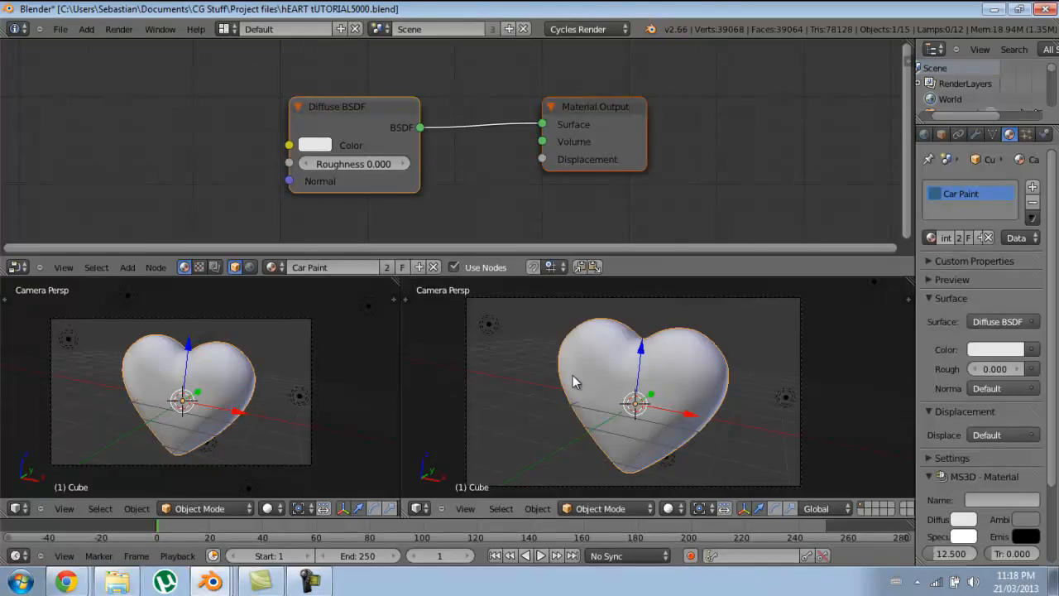
scroll(462, 138, "down", 2)
scroll(461, 150, "up", 3)
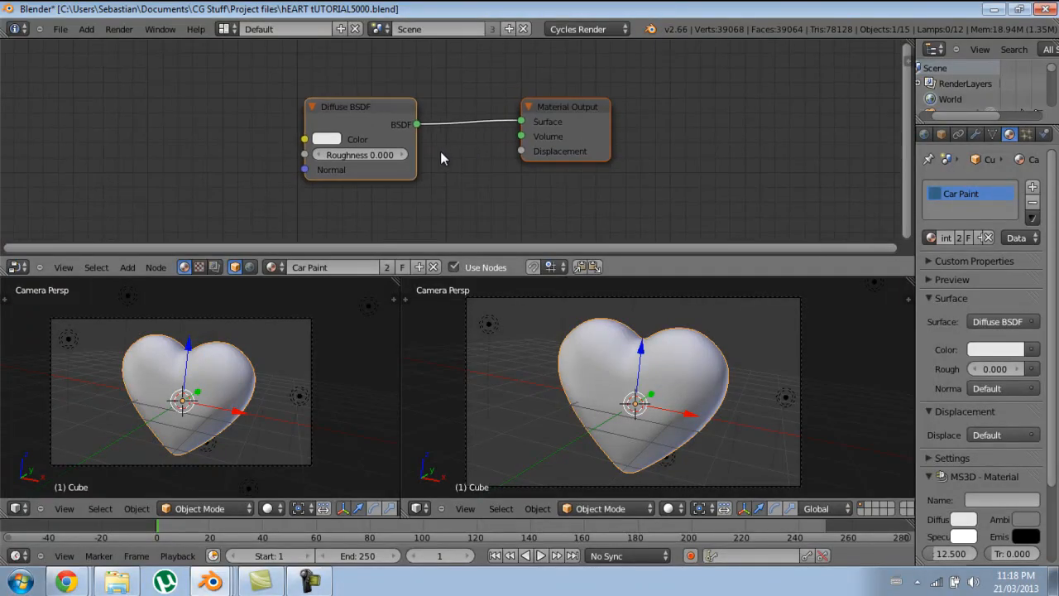
key("ctrl+s")
left_click(475, 158)
scroll(477, 170, "down", 4)
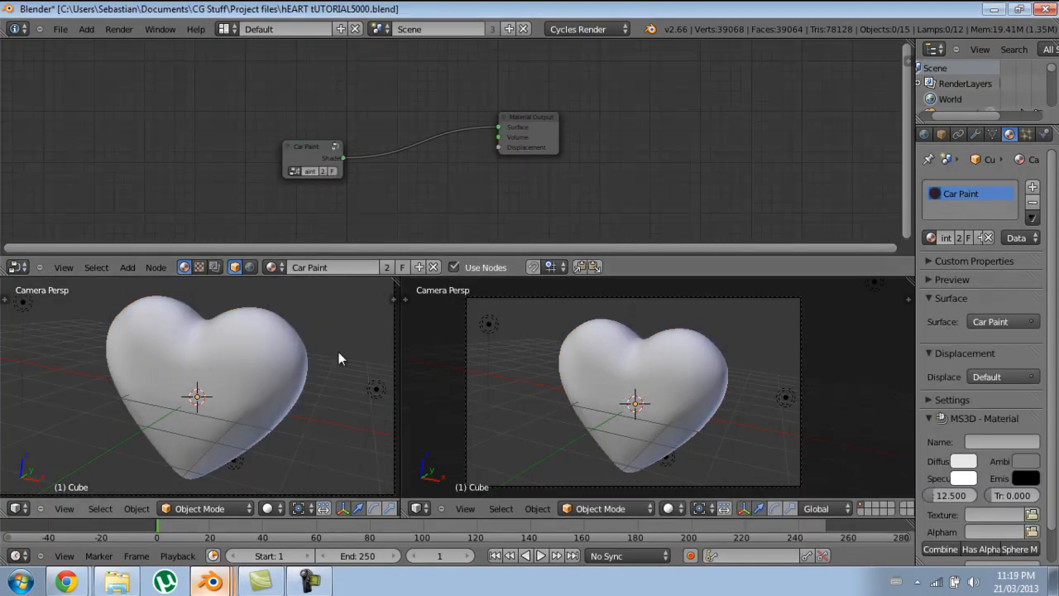
Step: Collapse the unneeded material sections and set the Car Paint material's viewport color to bright red
left_click(931, 298)
left_click(935, 277)
left_click(935, 277)
left_click(950, 382)
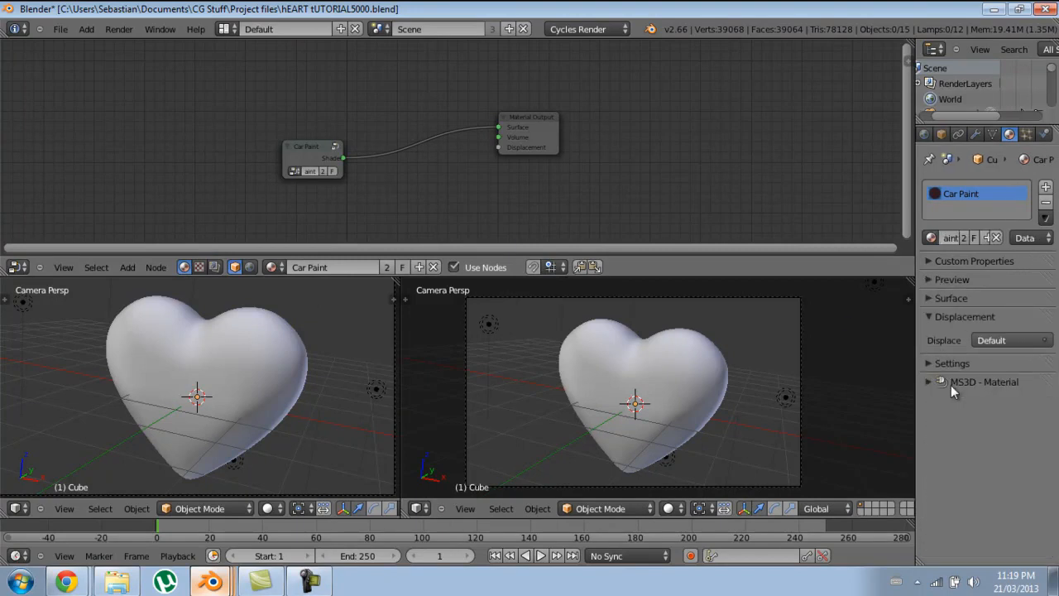
left_click(932, 363)
left_click(940, 400)
left_click_drag(897, 306, 907, 316)
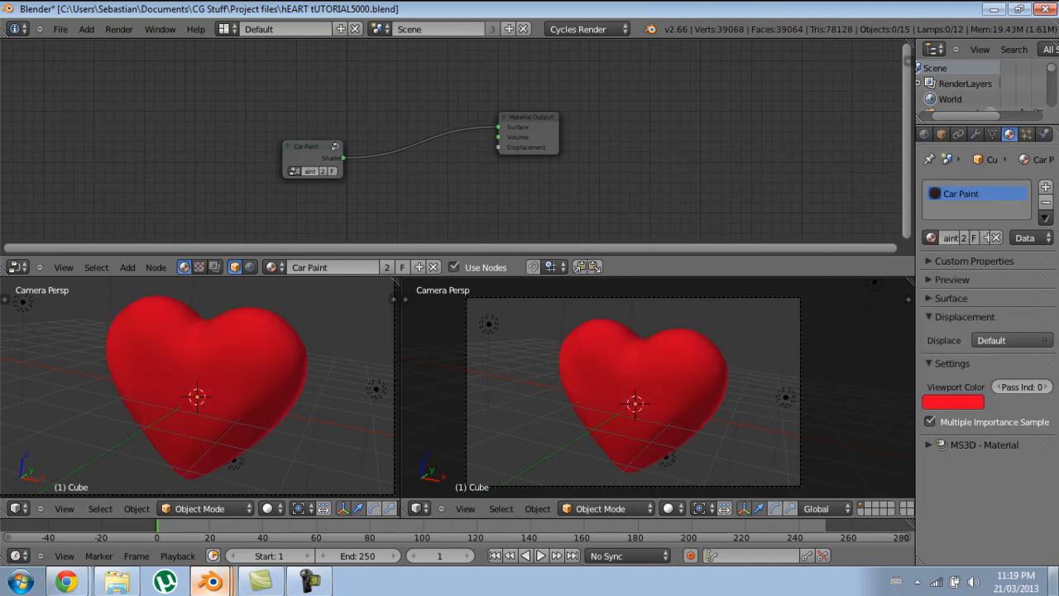
Step: Switch the smaller camera viewport to Rendered shading to preview the Car Paint heart
left_click(268, 508)
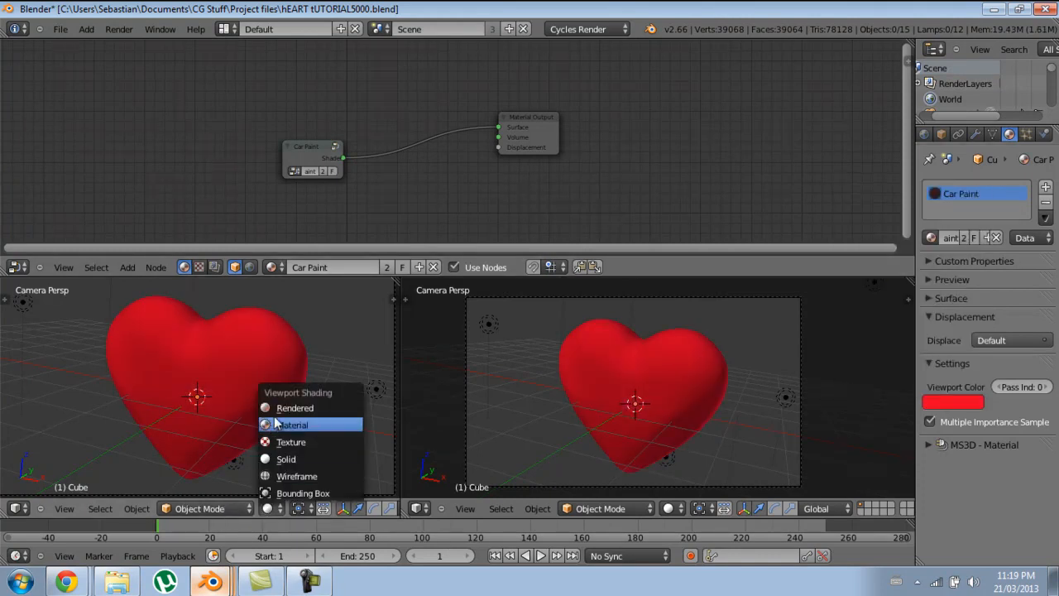
left_click(329, 407)
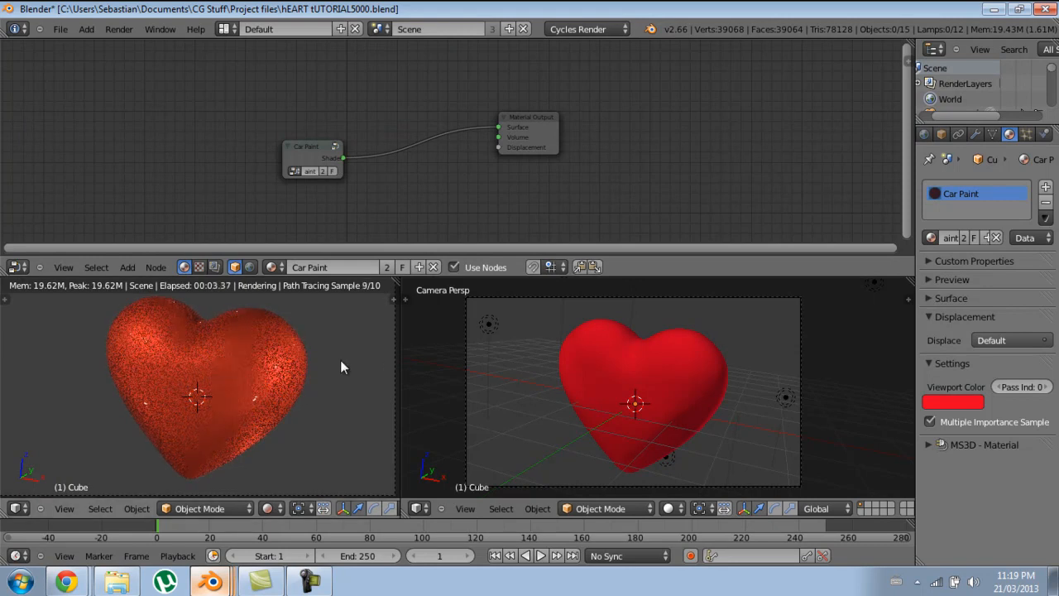
scroll(968, 140, "up", 3)
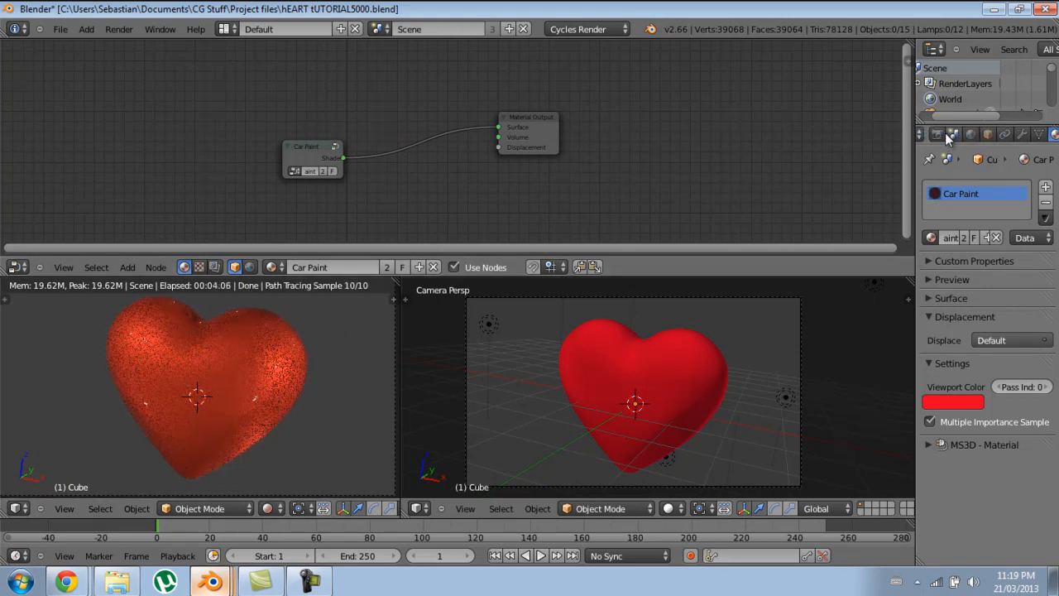
Step: Enable nodes for the World surface and assign an Environment Texture to its background color
left_click(985, 134)
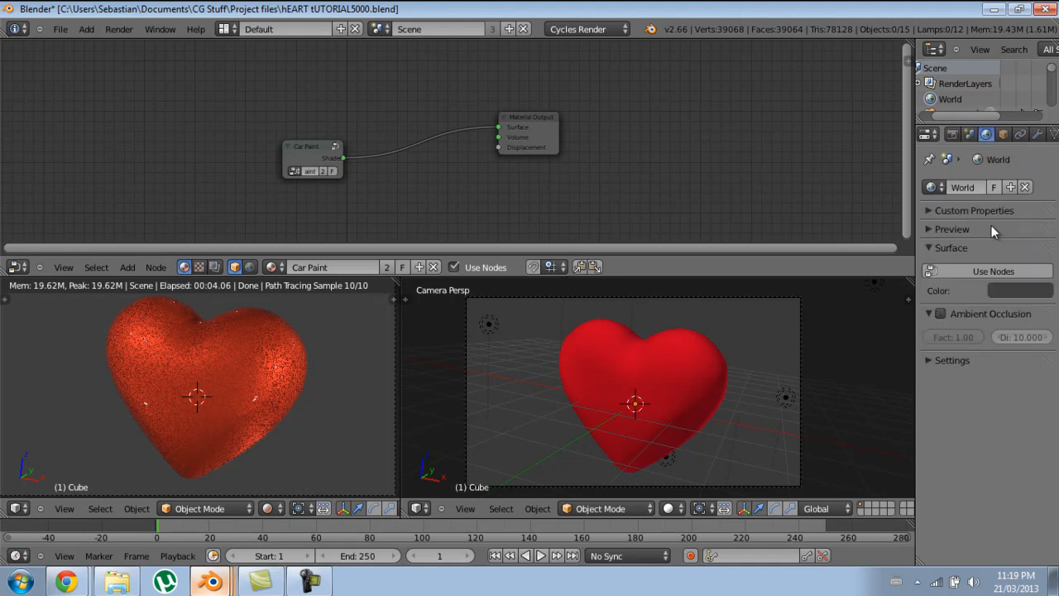
left_click(981, 267)
left_click(1045, 299)
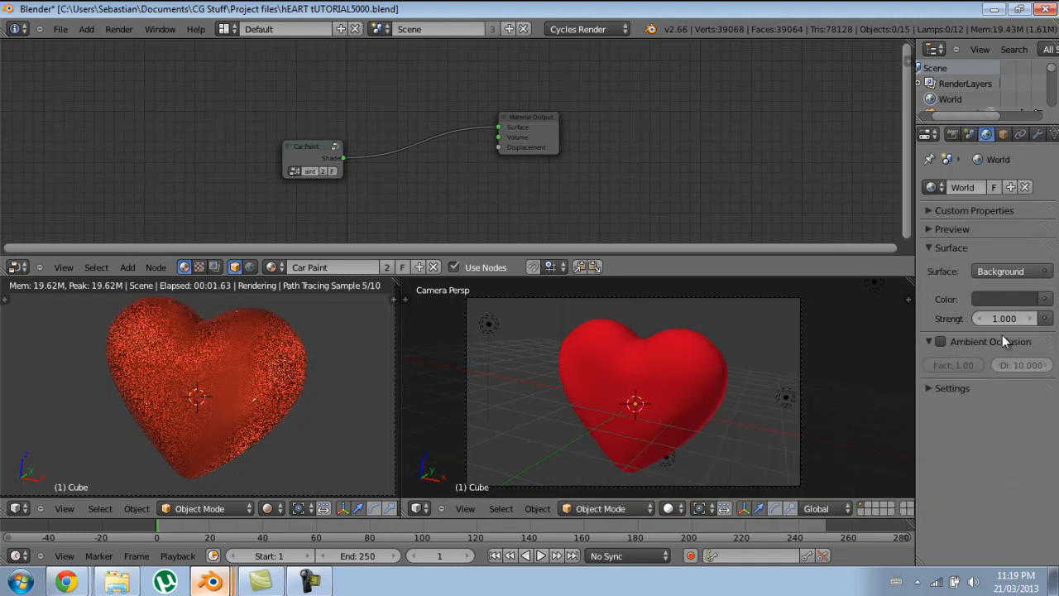
left_click(1045, 299)
left_click(789, 351)
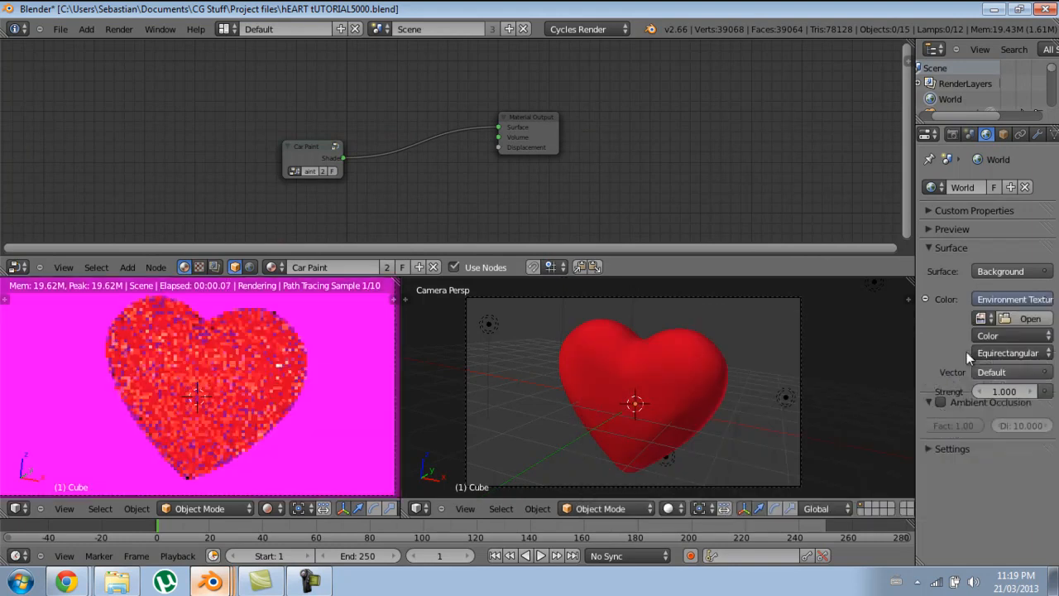
Step: Load Studio_warm_blurred.png from the bookmarked Environment folder as the world's environment texture
left_click(1022, 319)
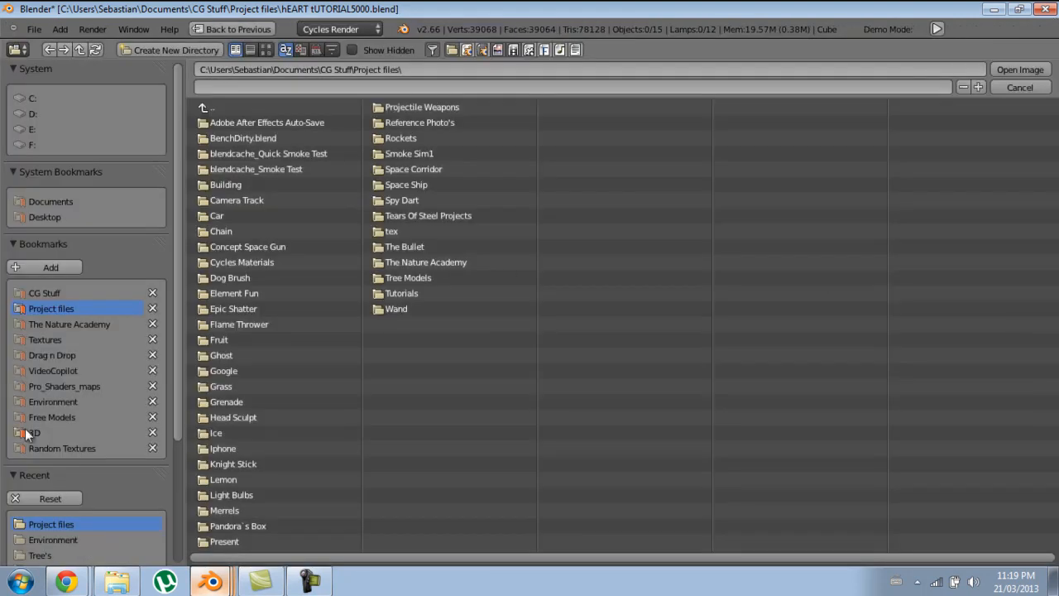
left_click(45, 402)
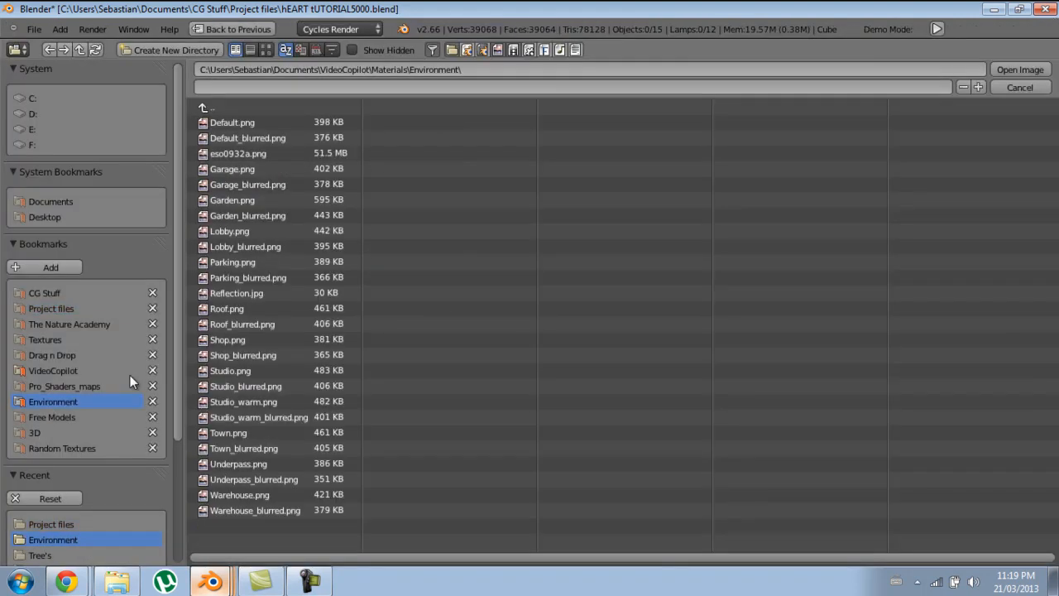
double_click(302, 416)
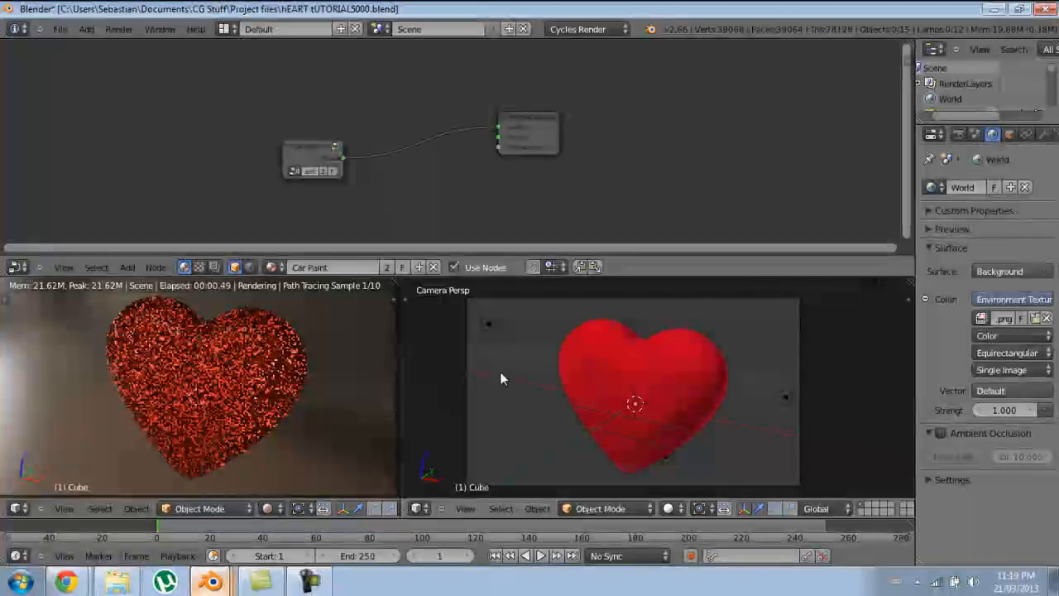
Step: Select everything except the spare heart off to the side and trackball-rotate the heart, camera and lamps together by about 22 and 66 degrees
key("KP_0")
key("a")
middle_click_drag(670, 431, 627, 447)
scroll(627, 447, "down", 6)
middle_click_drag(580, 375, 706, 406)
right_click(780, 432, "shift")
right_click(782, 433, "shift")
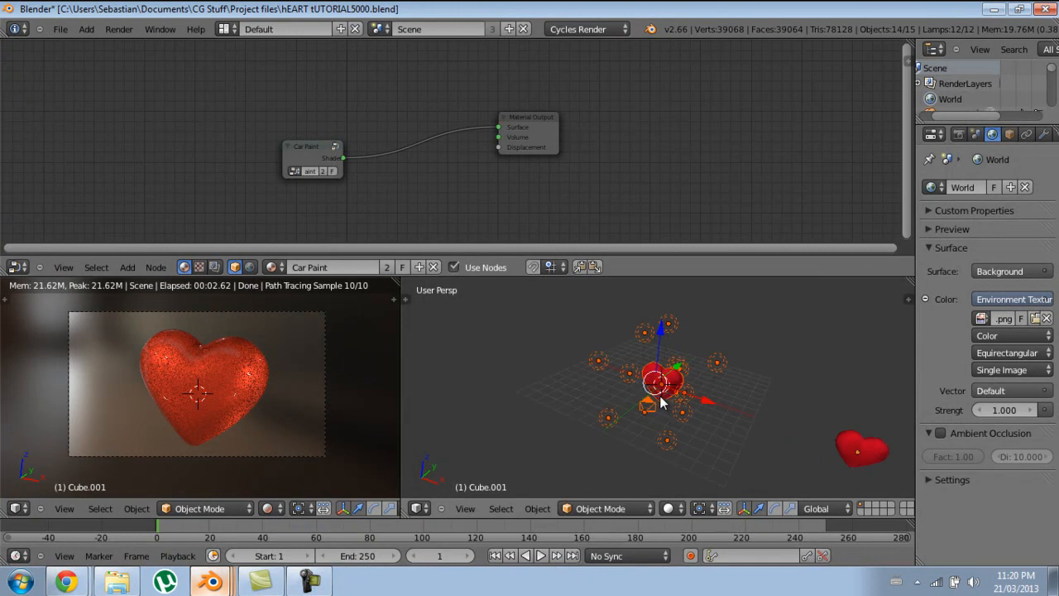
key("KP_0")
key("r")
key("r")
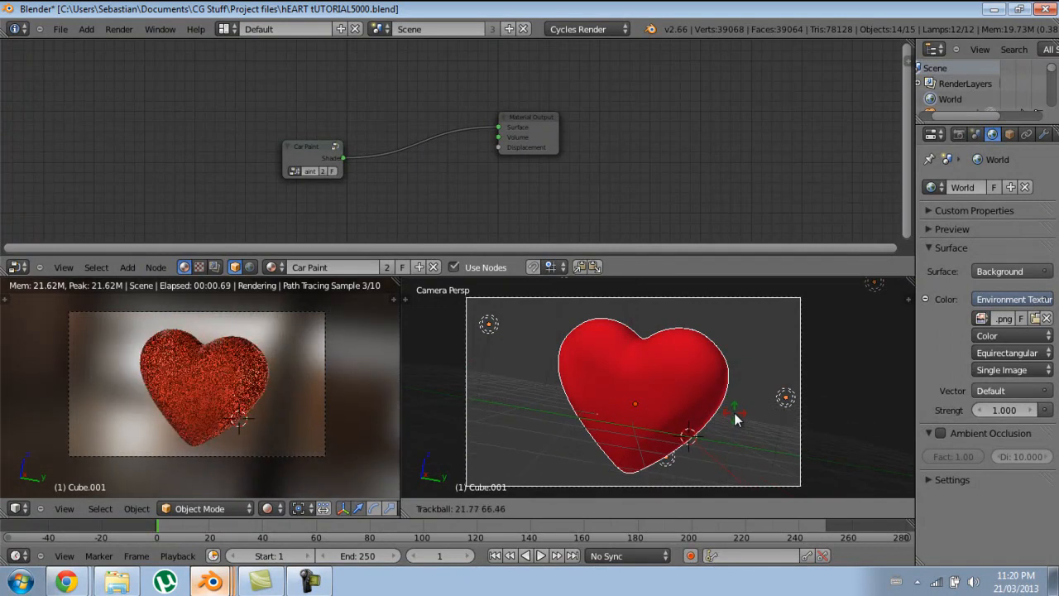
left_click(734, 412)
Step: Change the world's environment image to Studio_warm.png and set the background strength to 0.8
left_click(1034, 318)
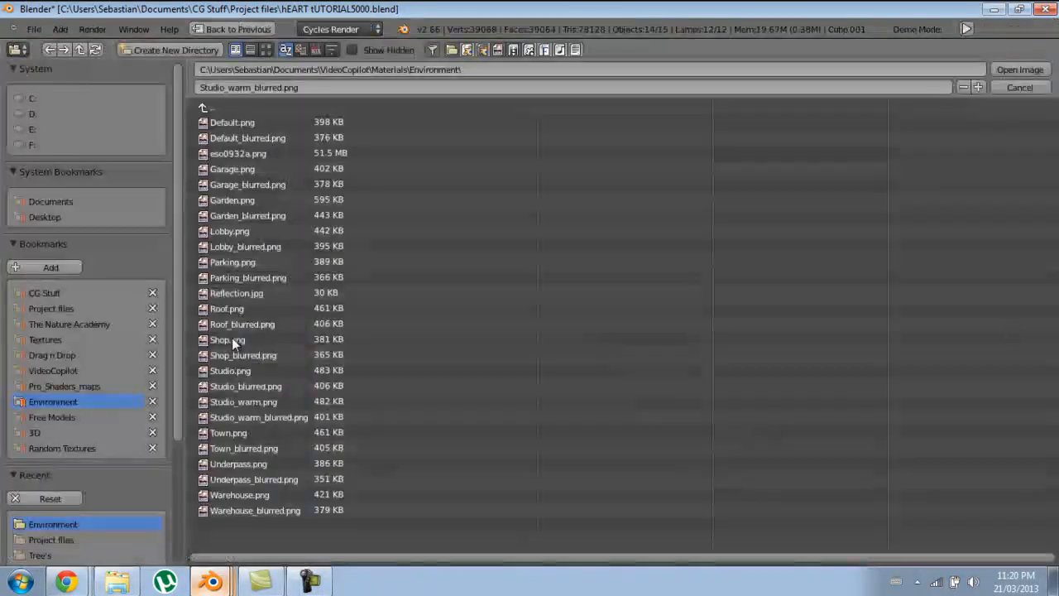
left_click(242, 402)
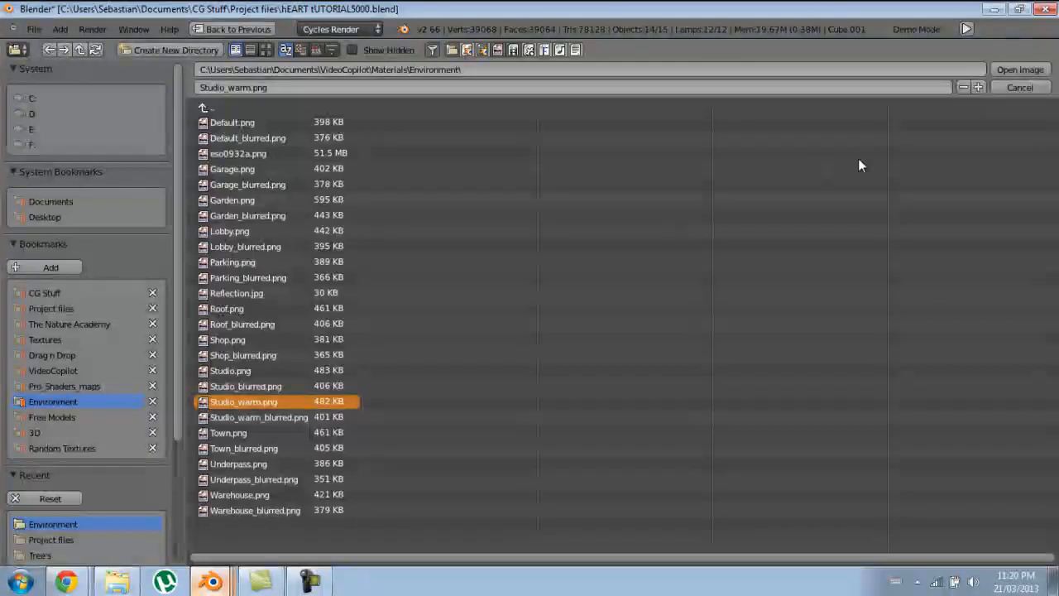
left_click(1004, 67)
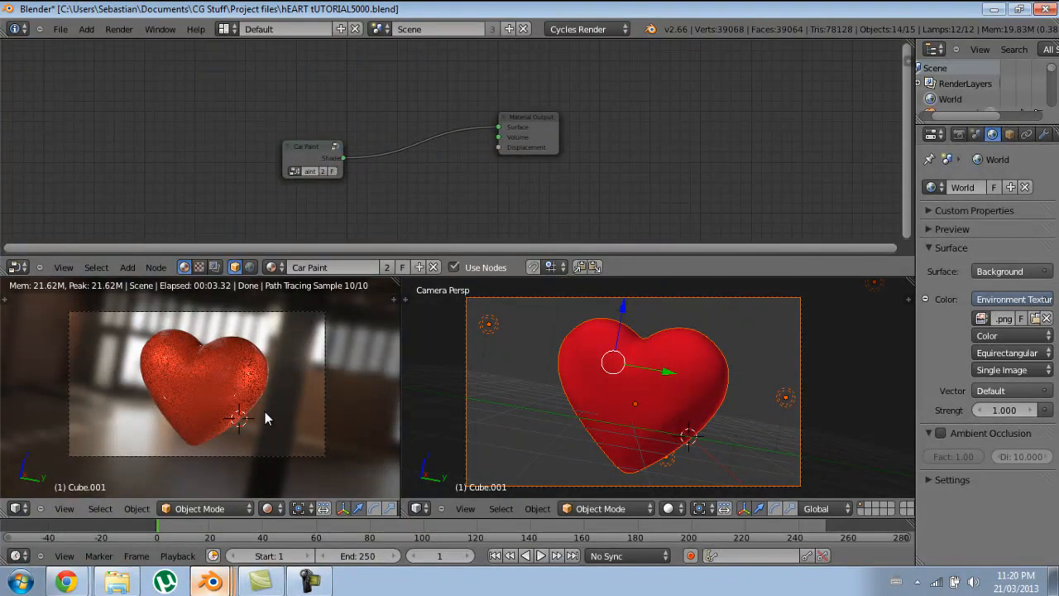
left_click(976, 410)
left_click(976, 411)
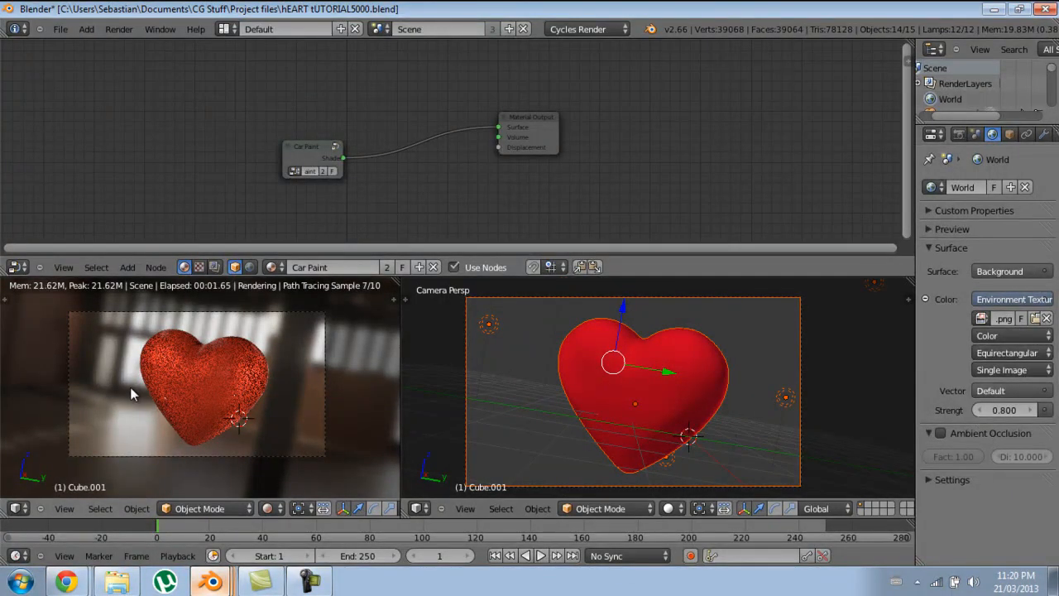
scroll(248, 402, "up", 3)
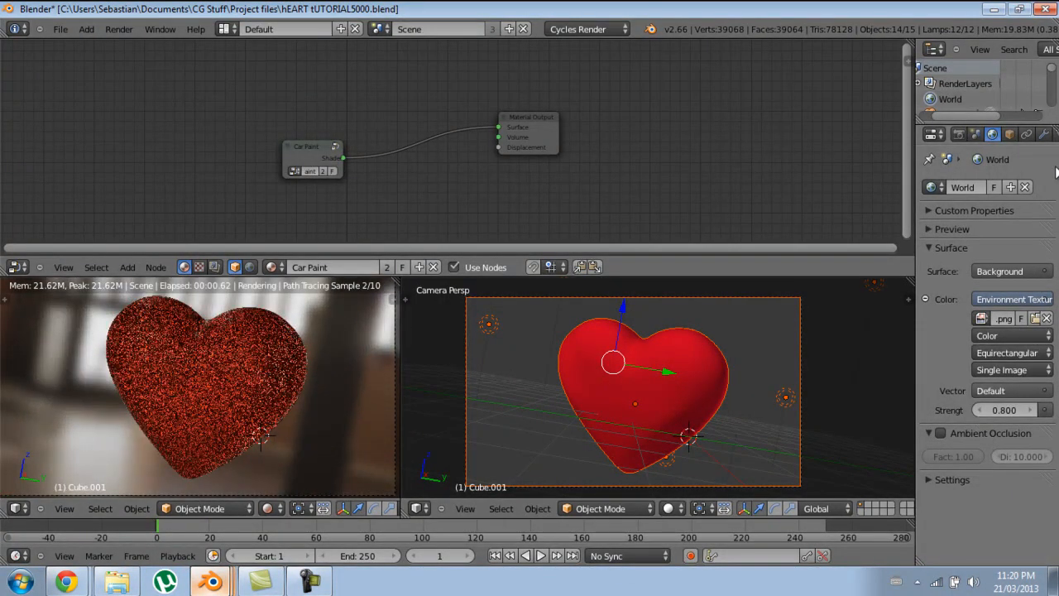
Step: Apply the HDTV 720p preset to the render dimensions
left_click(958, 134)
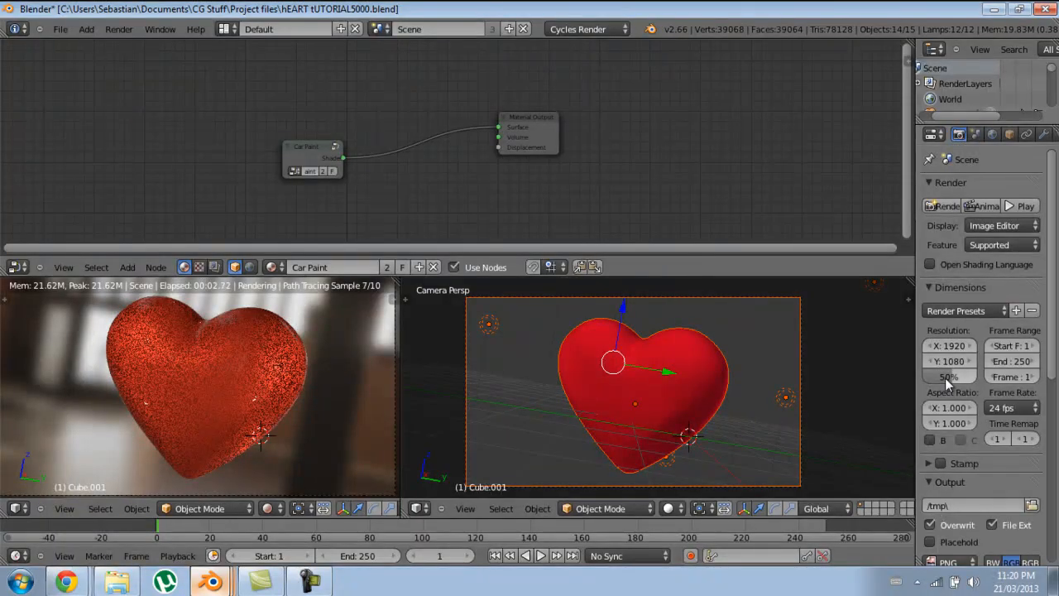
left_click(963, 310)
left_click(951, 384)
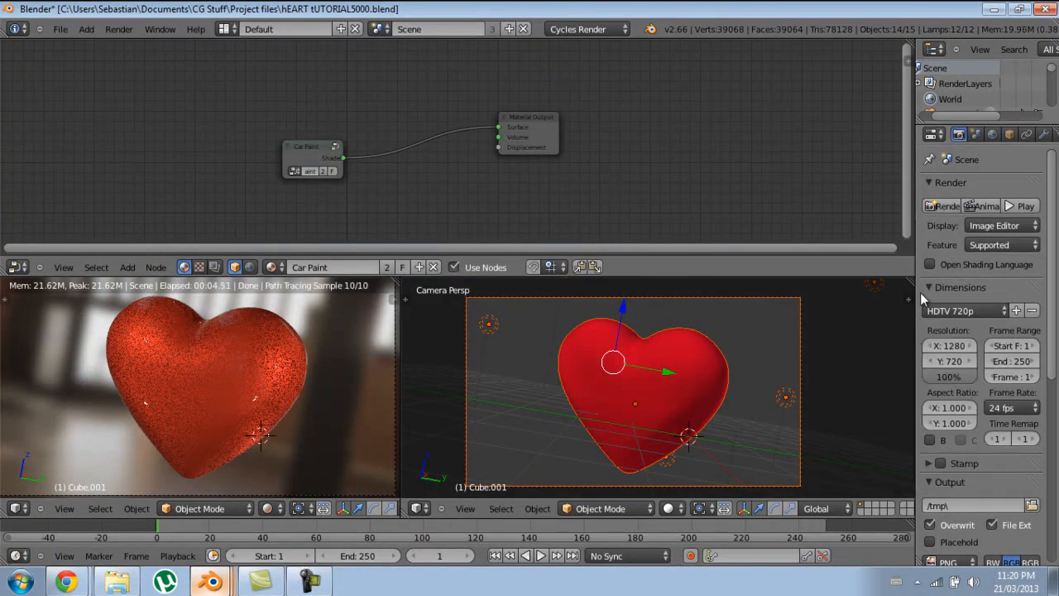
Step: Collapse the other render settings sections and set the sampling Clamp value to 0.96
left_click(927, 289)
left_click(945, 321)
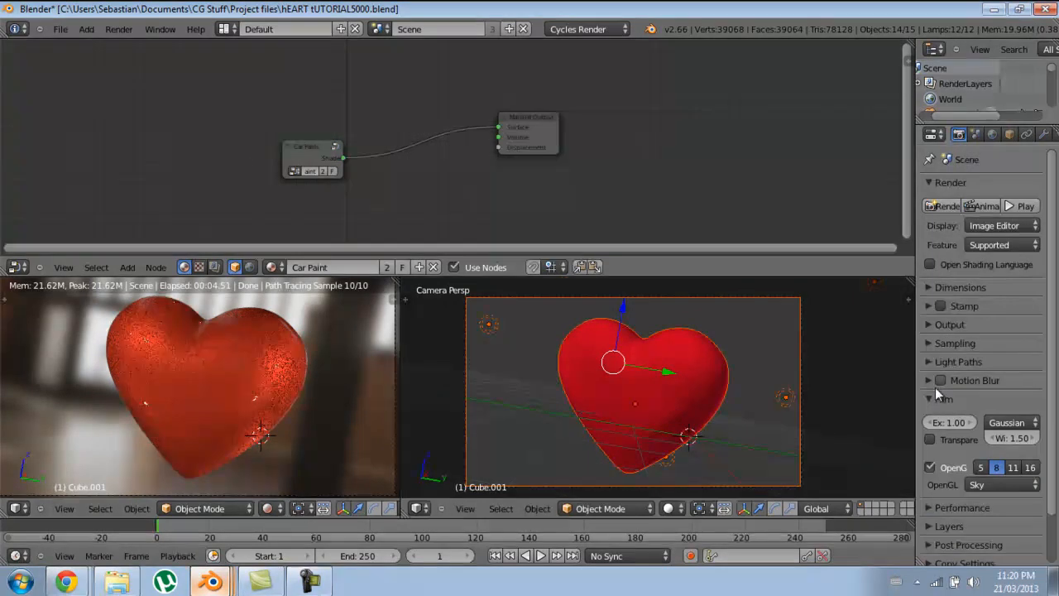
left_click(934, 392)
left_click(951, 361)
left_click(949, 364)
left_click(938, 344)
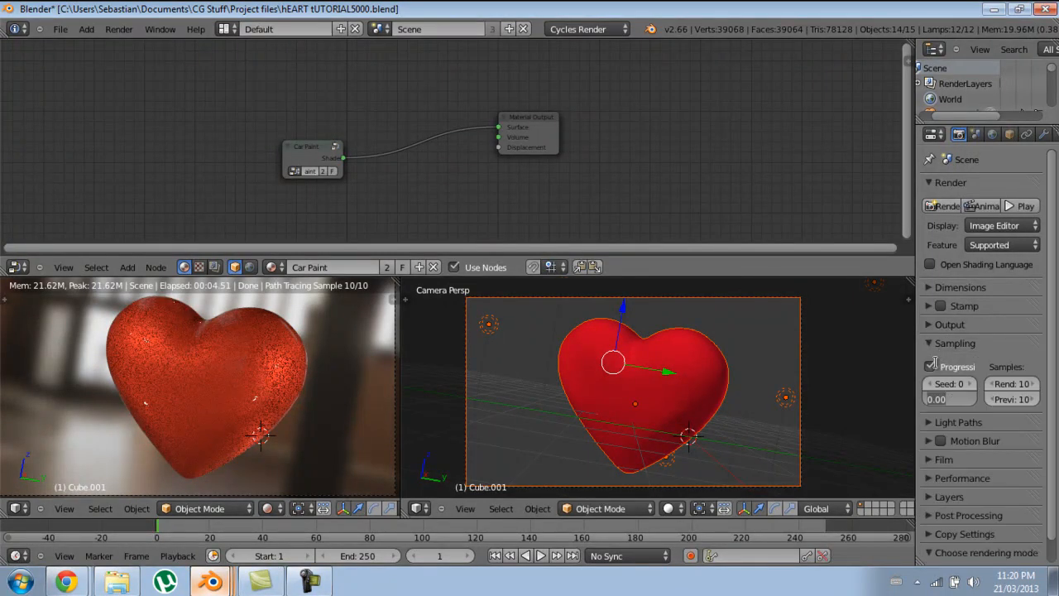
key("Return")
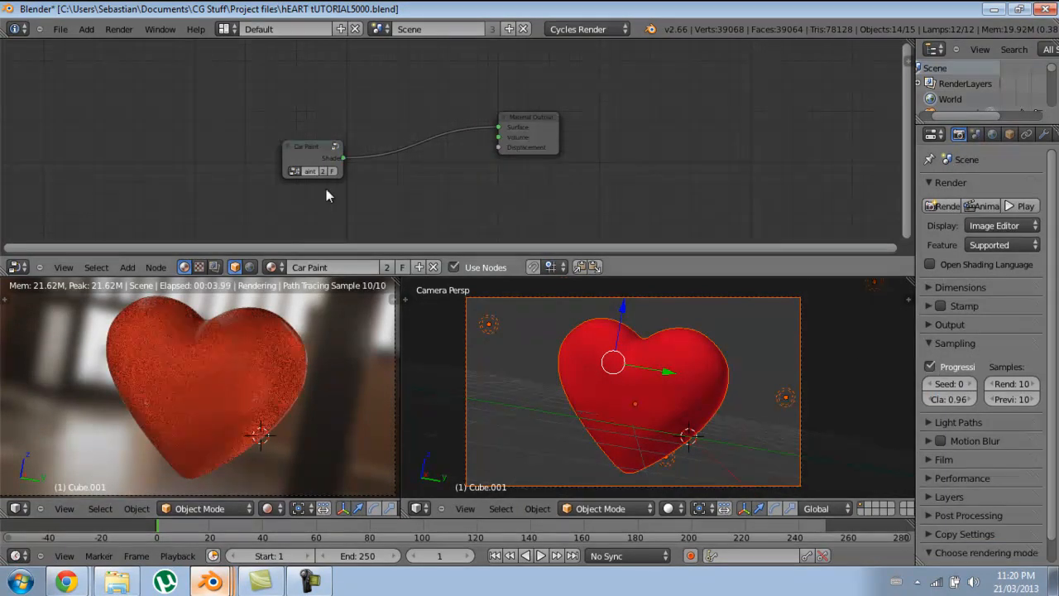
Step: Open the Car Paint node group and examine its shader nodes and their connections
left_click(319, 149)
key("Tab")
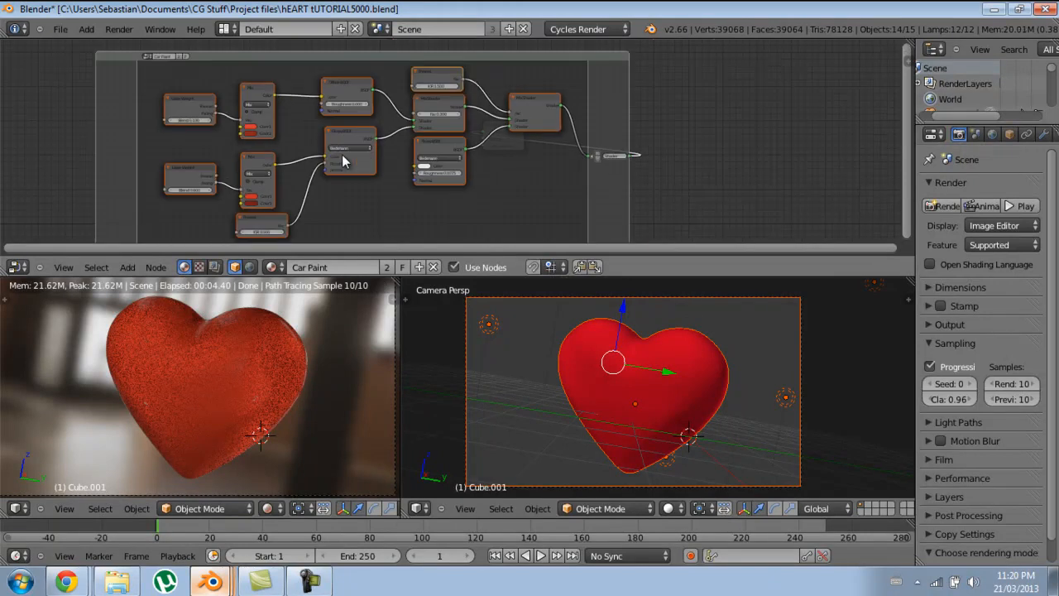
middle_click_drag(383, 160, 408, 140)
scroll(400, 142, "up", 1)
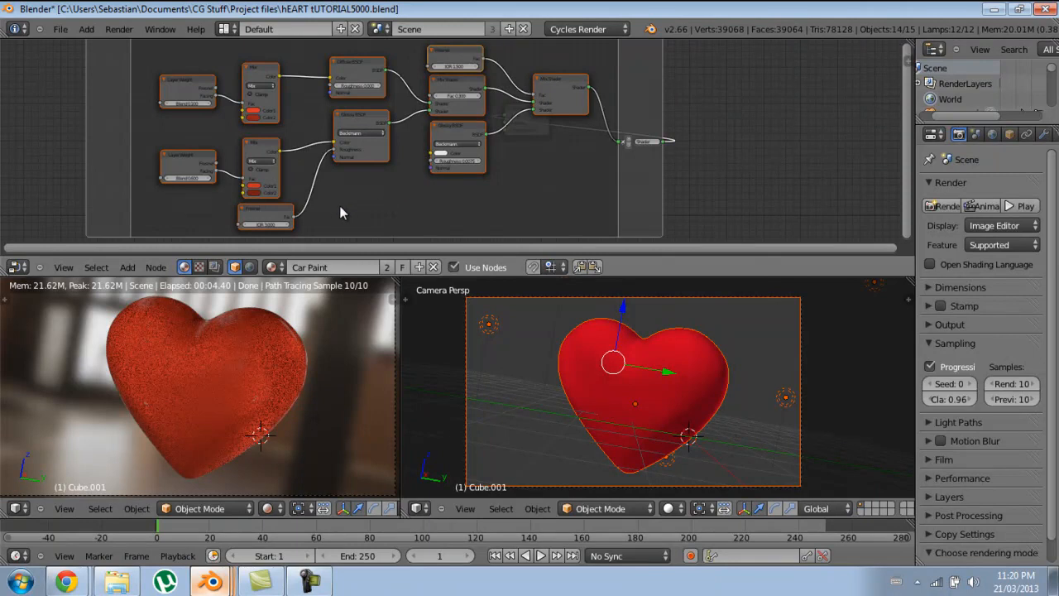
scroll(351, 180, "up", 4)
middle_click_drag(305, 151, 503, 167)
middle_click_drag(453, 195, 441, 159)
scroll(441, 160, "up", 3)
scroll(412, 175, "down", 5)
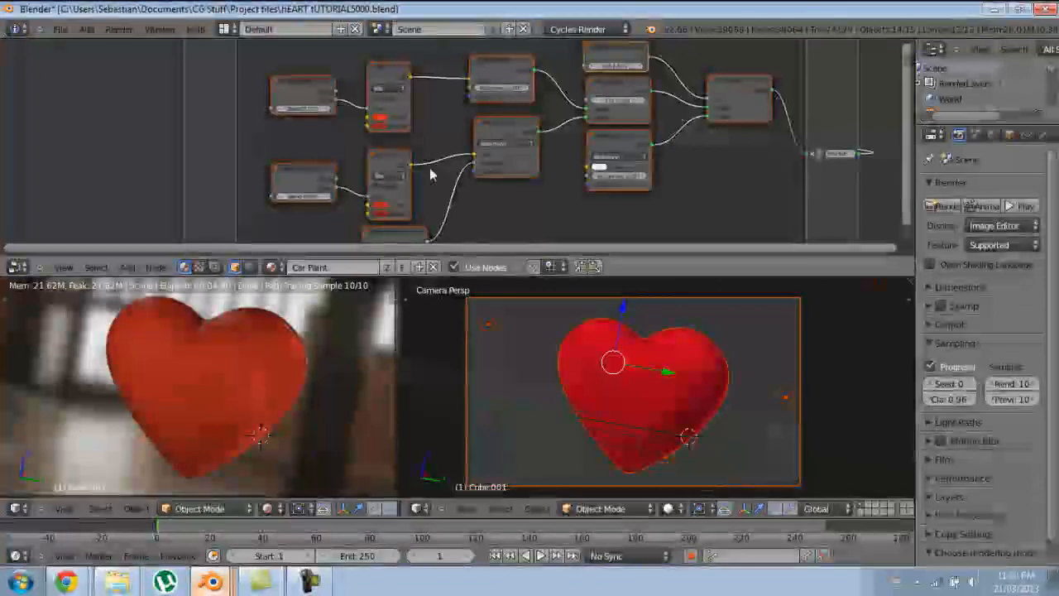
Step: Examine the overall layout of the Car Paint node group, from its layer-weight inputs to the shader output
middle_click_drag(511, 152, 433, 141)
scroll(432, 146, "down", 1)
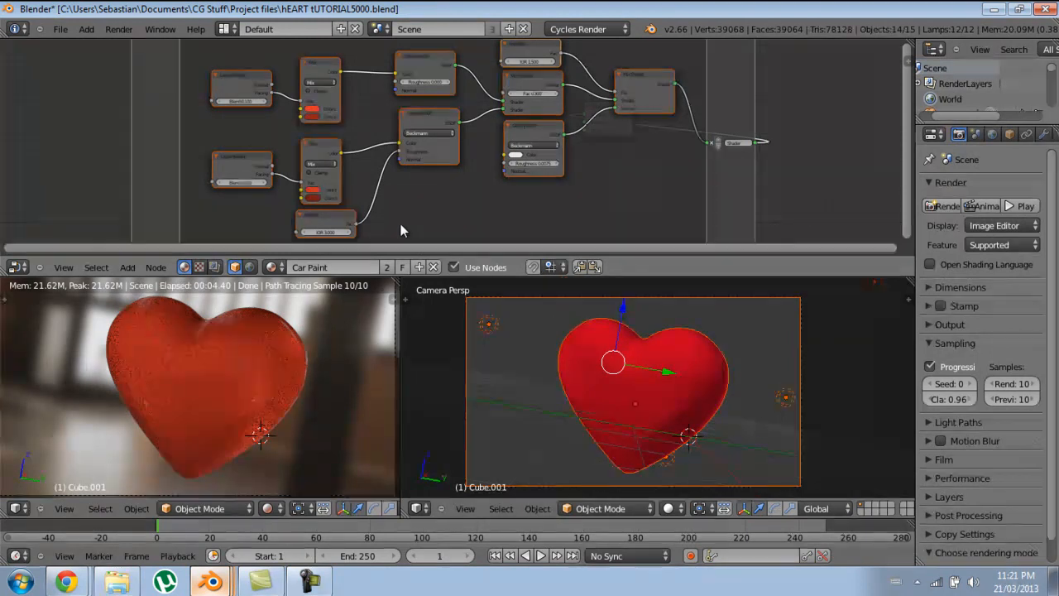
scroll(574, 170, "down", 2)
scroll(575, 172, "up", 1)
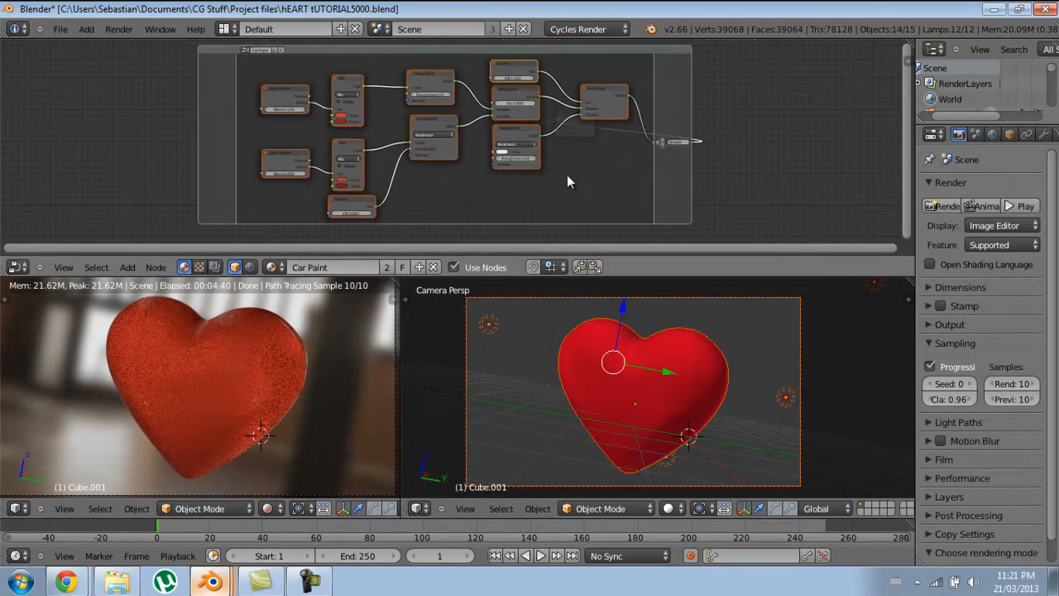
middle_click_drag(572, 164, 583, 246, "ctrl")
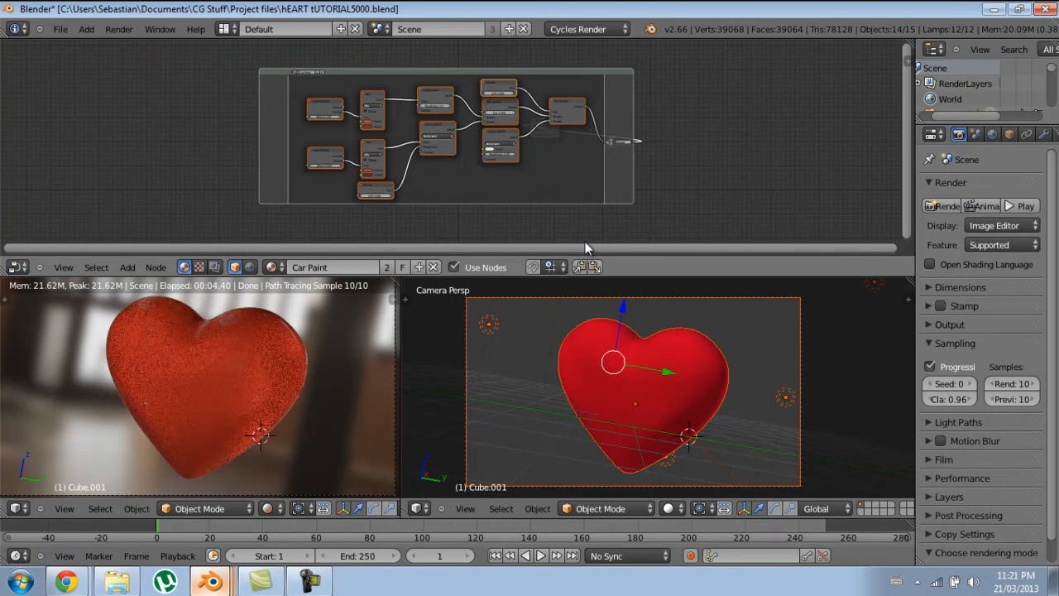
scroll(624, 166, "up", 1)
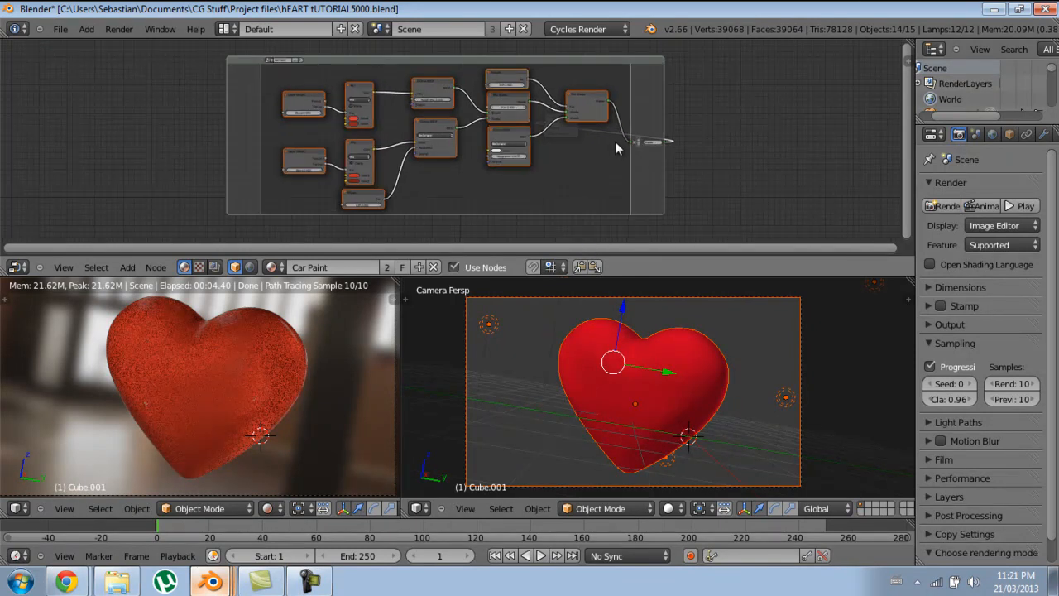
scroll(713, 175, "down", 1)
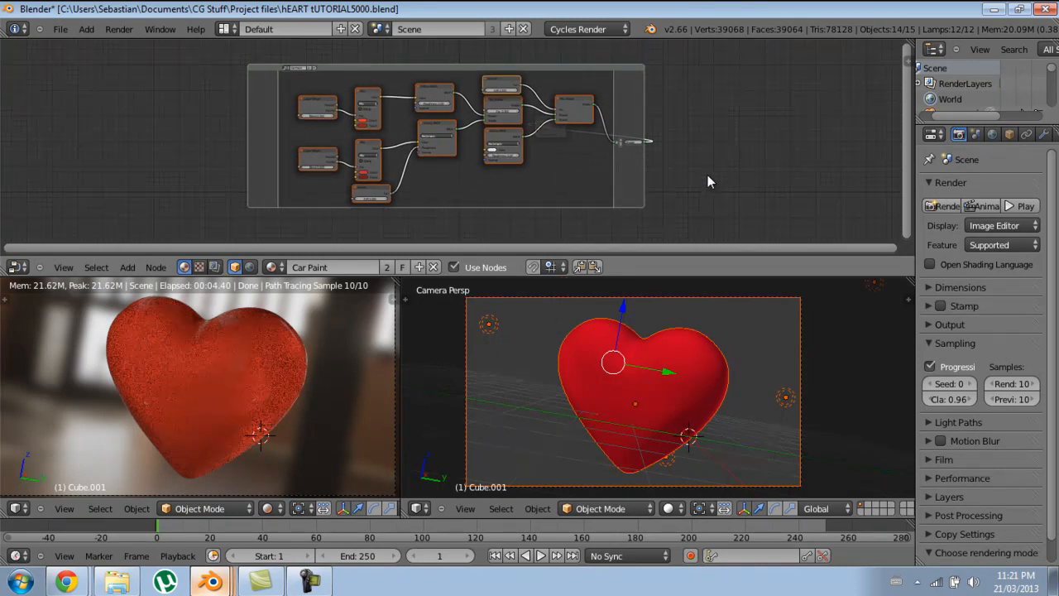
scroll(544, 157, "up", 1)
scroll(544, 157, "up", 1)
scroll(300, 165, "up", 1)
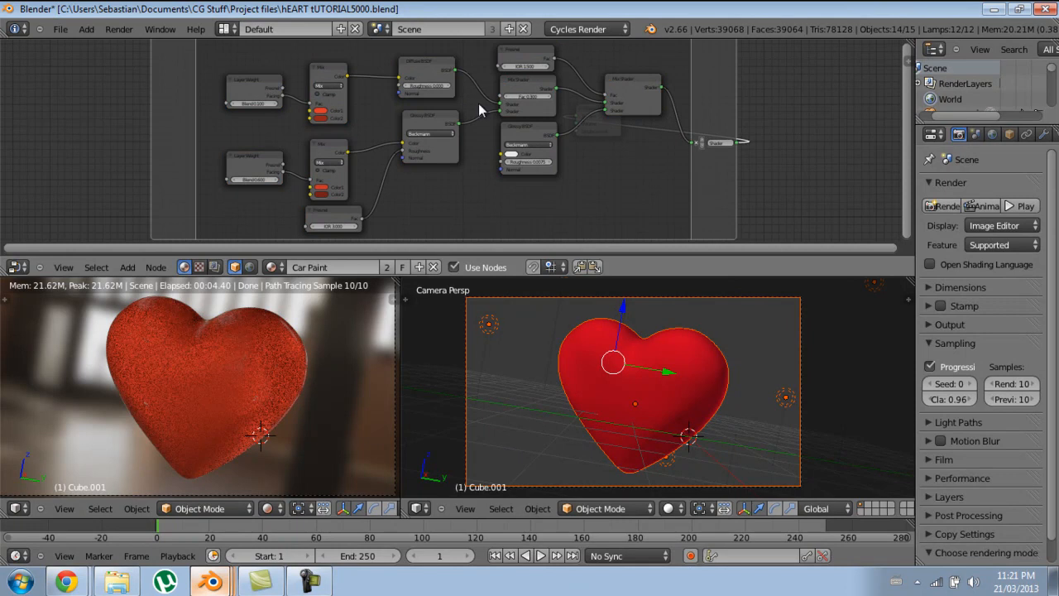
Step: Leave the Car Paint node group and return to the main material node tree
key("Tab")
key("g")
left_click(620, 124)
left_click(311, 577)
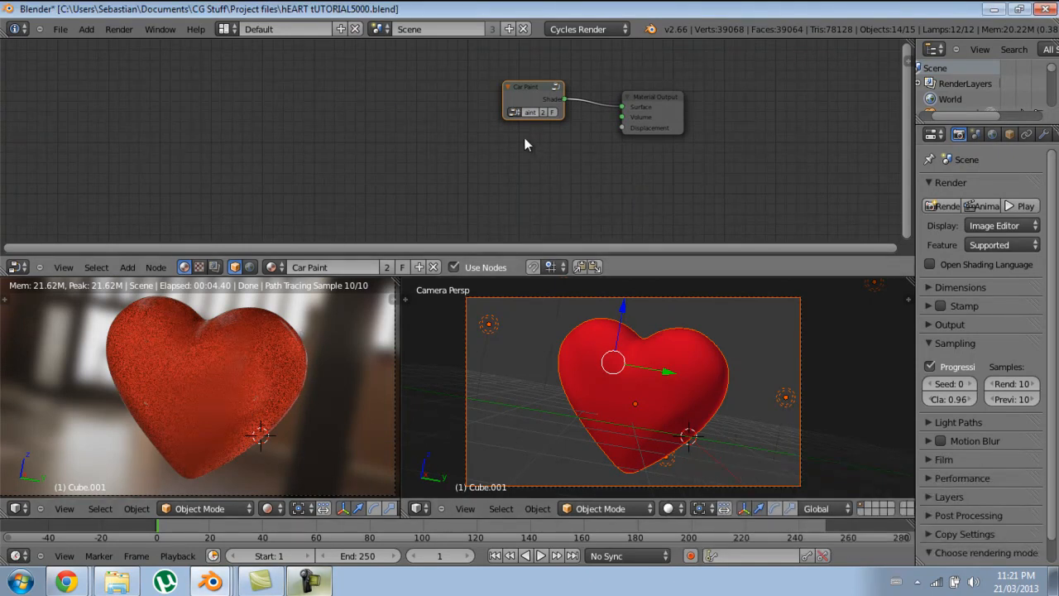
key("Tab")
middle_click_drag(687, 120, 599, 155)
scroll(608, 195, "down", 4)
key("Tab")
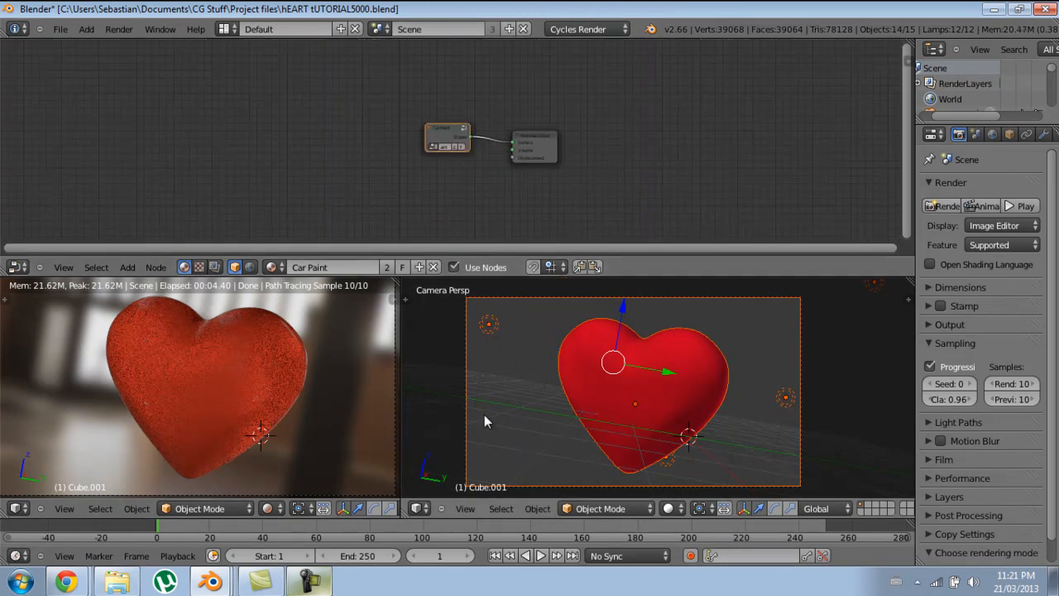
Step: Select Lamp.006, widen the properties editor, and enable nodes for that lamp
middle_click_drag(660, 362, 735, 433)
scroll(661, 371, "down", 2)
middle_click_drag(749, 349, 589, 333)
right_click(583, 297)
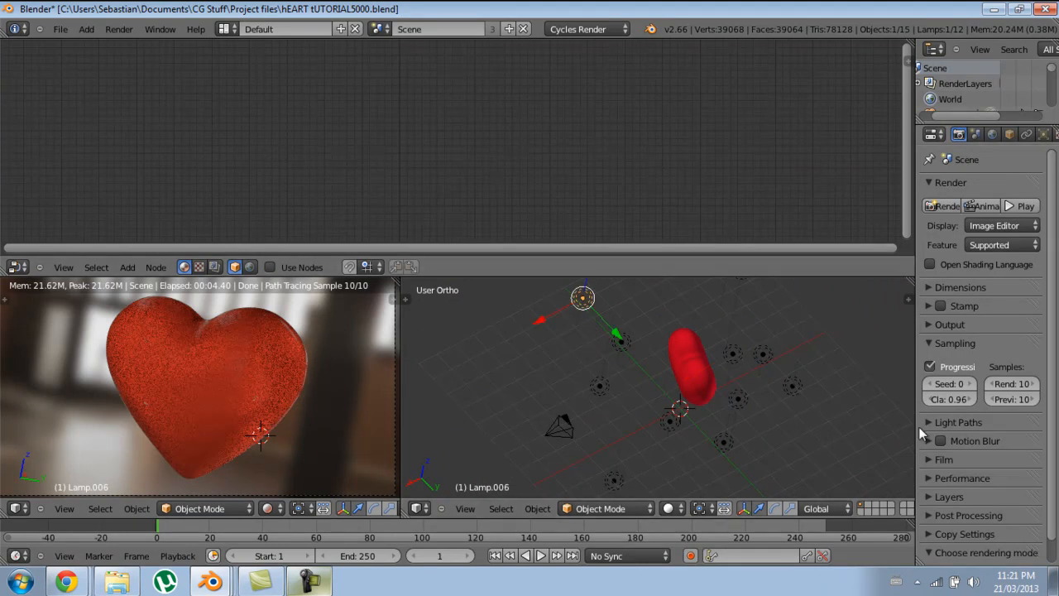
left_click_drag(913, 428, 850, 428)
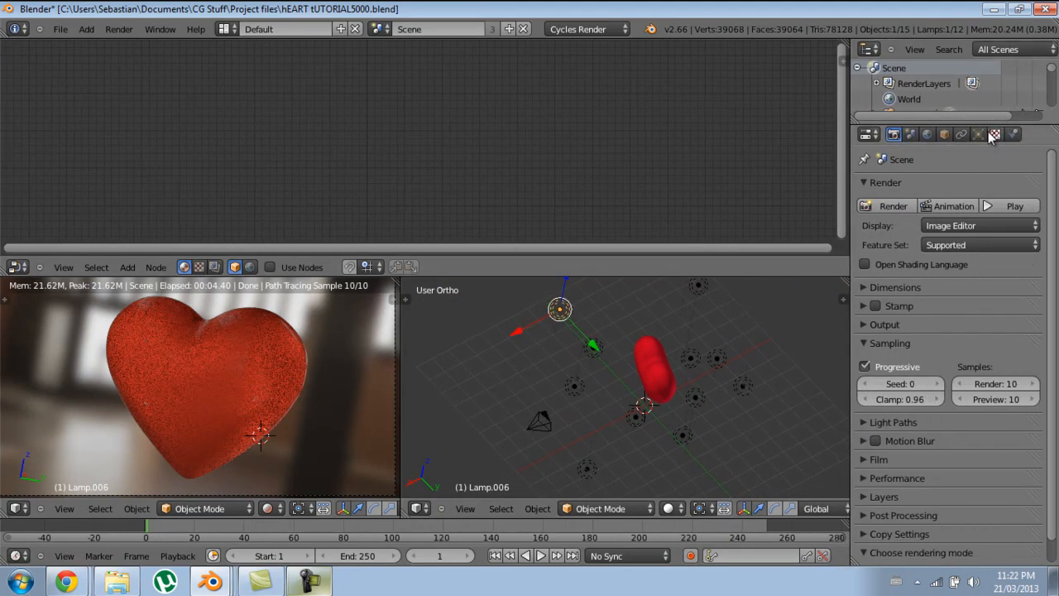
left_click(978, 134)
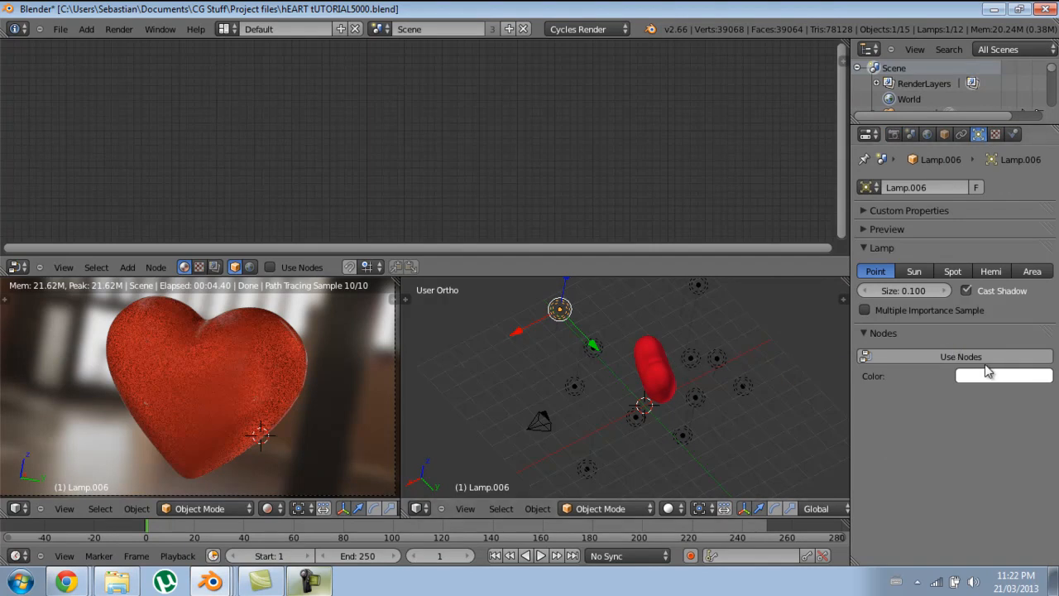
left_click(978, 359)
Step: Enable nodes on Lamp.002, Lamp.005 and the two lamps nearest the camera, selecting each in turn
right_click(601, 345)
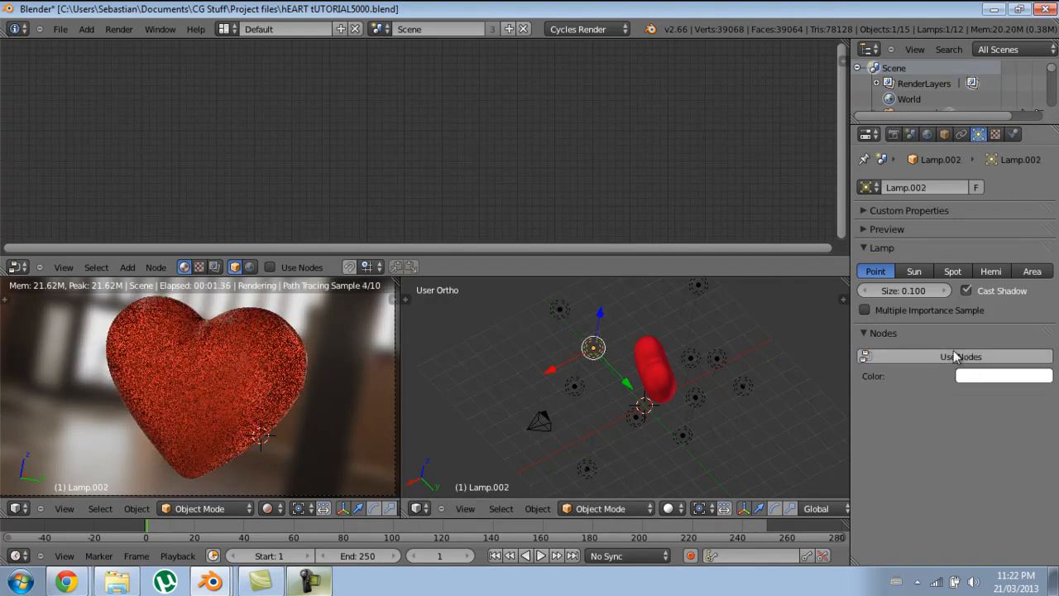
left_click(967, 361)
right_click(574, 386)
left_click(929, 360)
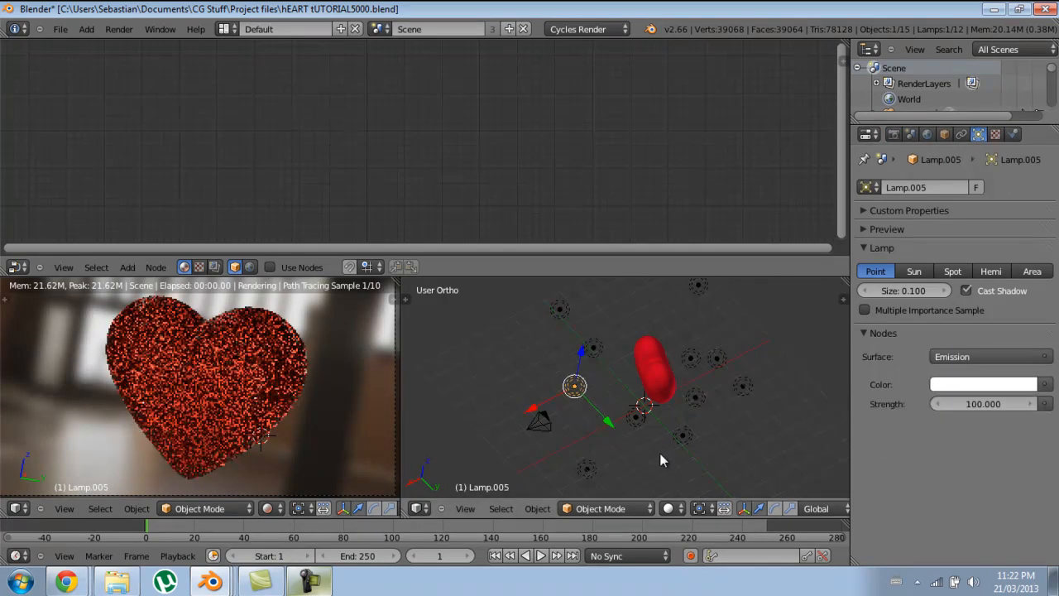
right_click(586, 468)
left_click(957, 357)
right_click(635, 416)
left_click(975, 361)
Step: Enable nodes on Lamp, the lamp just in front of it along the Y axis, and Lamp.011
right_click(695, 398)
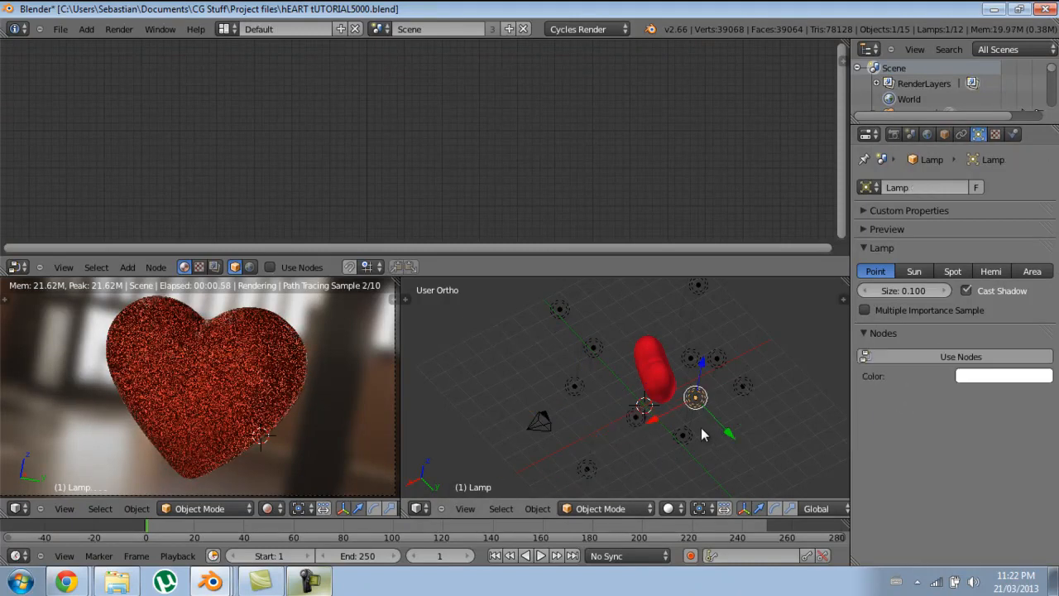
left_click(939, 360)
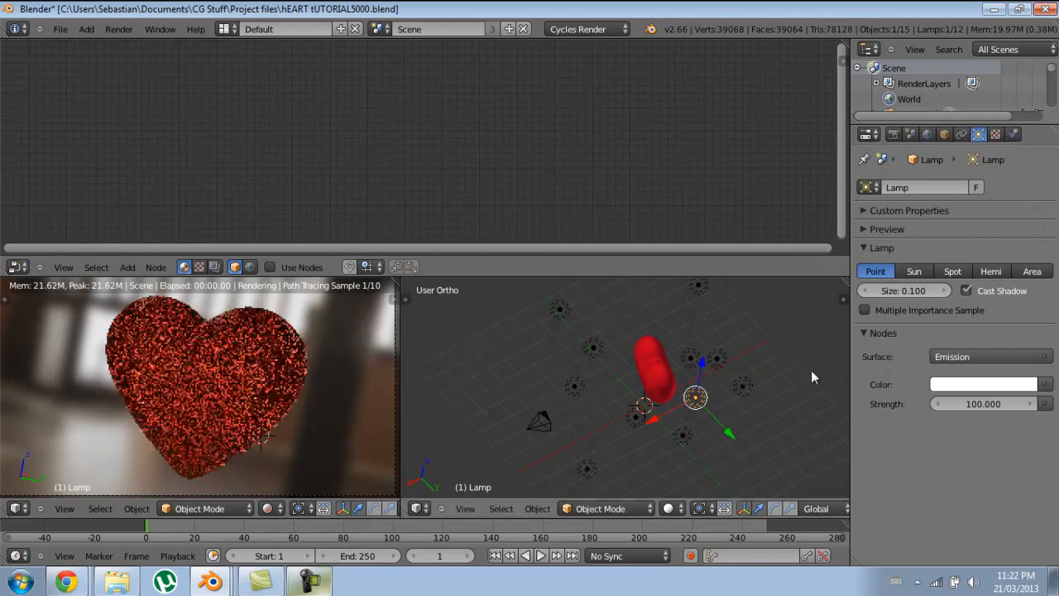
right_click(691, 435)
left_click(898, 356)
right_click(742, 386)
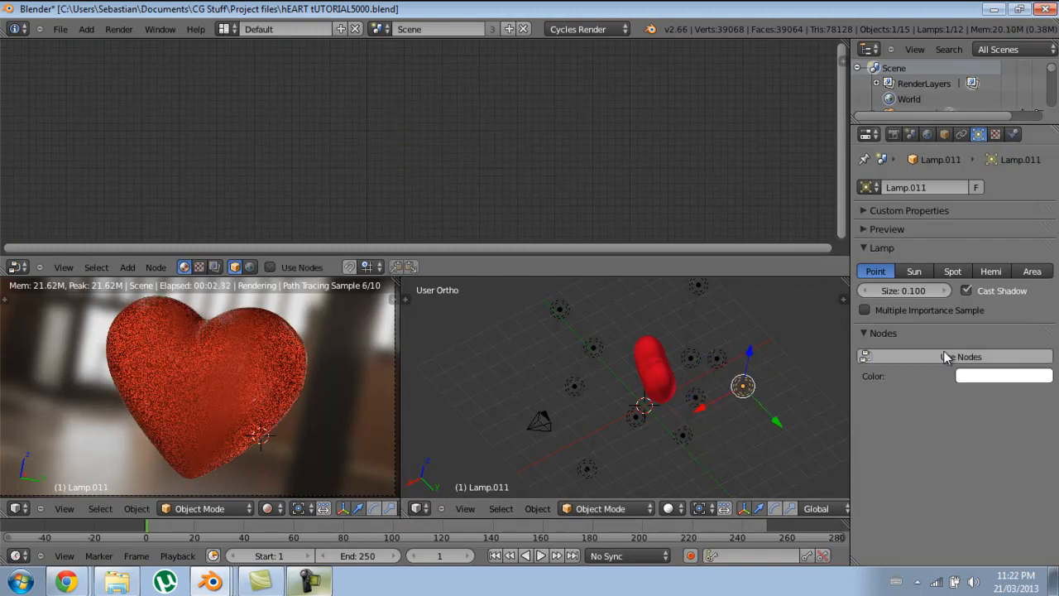
left_click(945, 357)
Step: Enable nodes on Lamp.007, the lamp beside it nearer the heart, and the distant Lamp.004
right_click(716, 358)
left_click(946, 357)
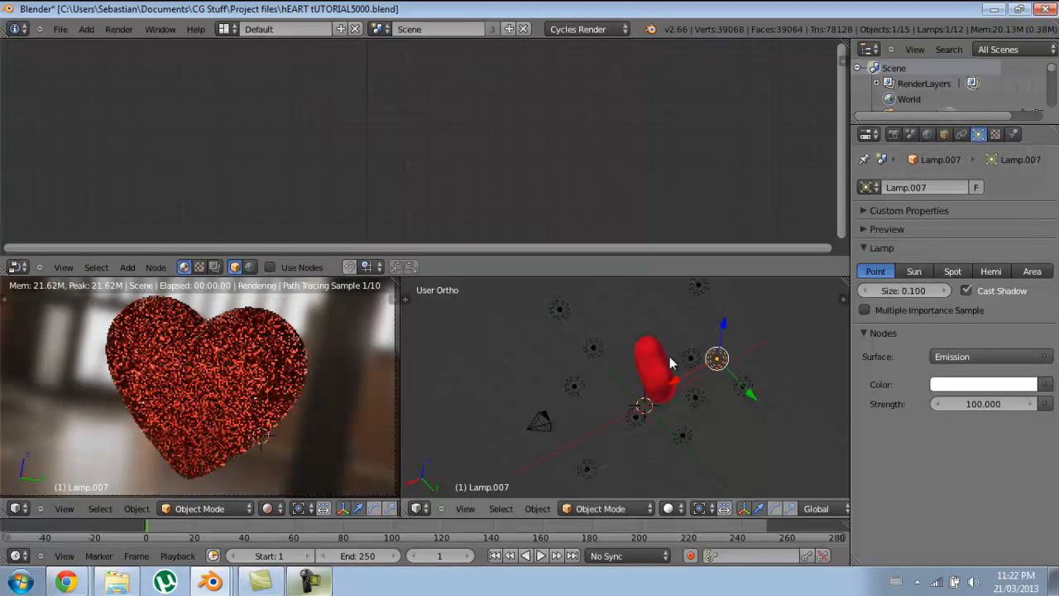
right_click(690, 357)
left_click(910, 356)
right_click(698, 285)
left_click(927, 357)
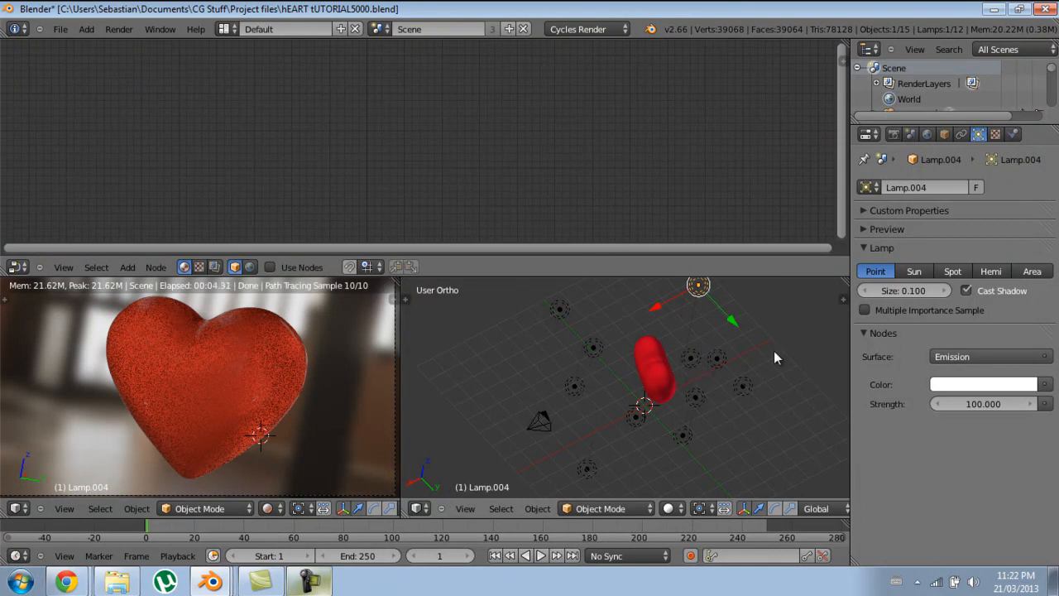
Step: In the top view, select the group of lamps behind the heart and scale them outward to spread them apart
middle_click_drag(625, 378, 723, 352)
scroll(723, 352, "down", 3)
key("KP_7")
scroll(655, 386, "up", 1)
middle_click_drag(655, 386, 697, 375, "shift")
scroll(634, 402, "up", 2)
middle_click_drag(628, 369, 642, 396, "shift")
right_click(635, 376)
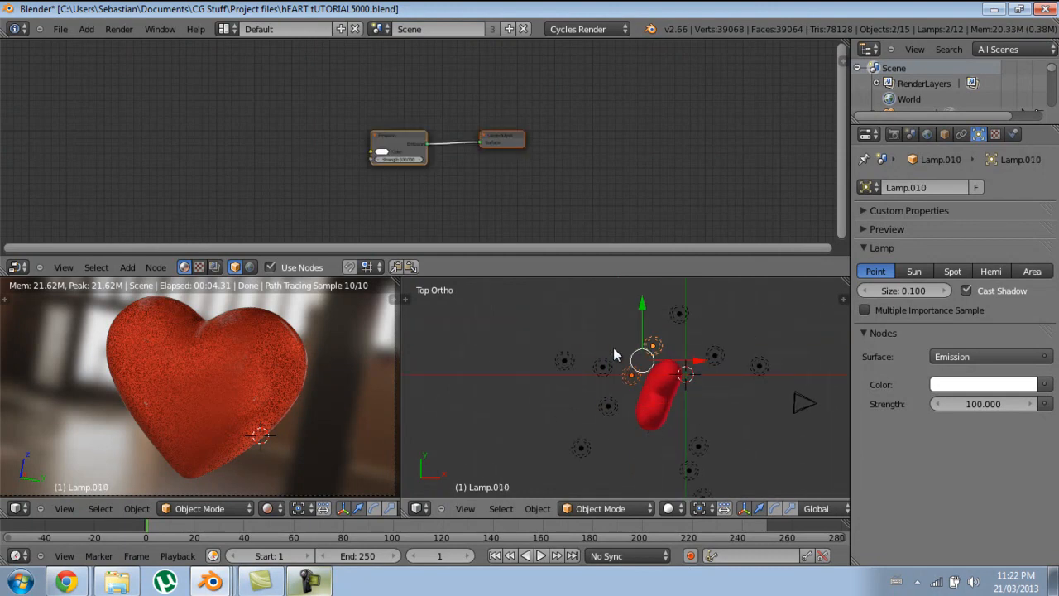
right_click(565, 362, "shift")
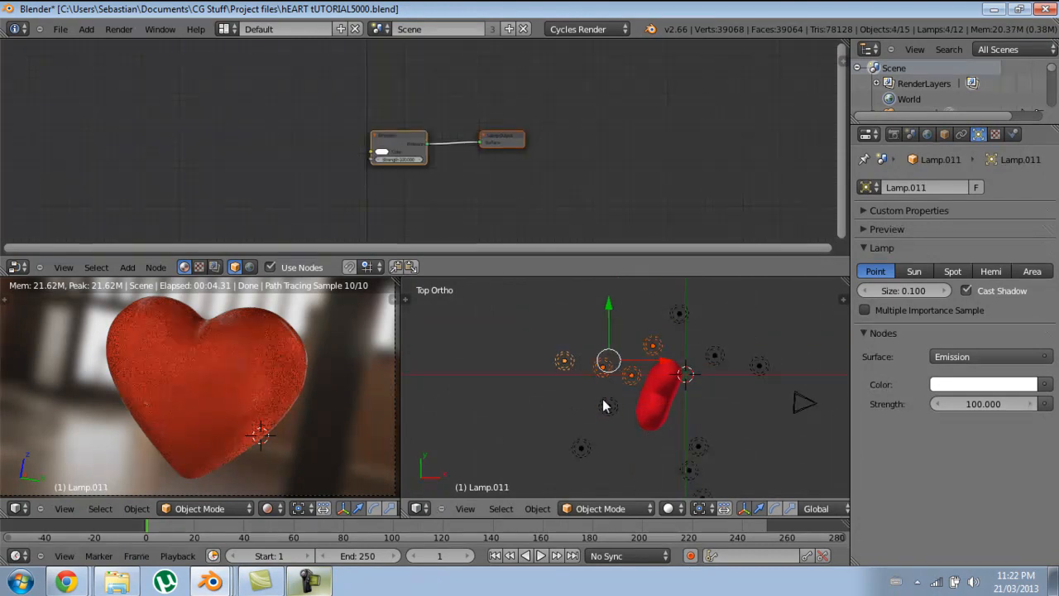
right_click(583, 446, "shift")
key("s")
left_click(634, 427)
Step: Select the six lamps on the camera side of the heart, scale and slightly rotate them as a group, and deselect everything
right_click(716, 358)
right_click(680, 316, "shift")
right_click(756, 365, "shift")
middle_click_drag(693, 400, 688, 379, "shift")
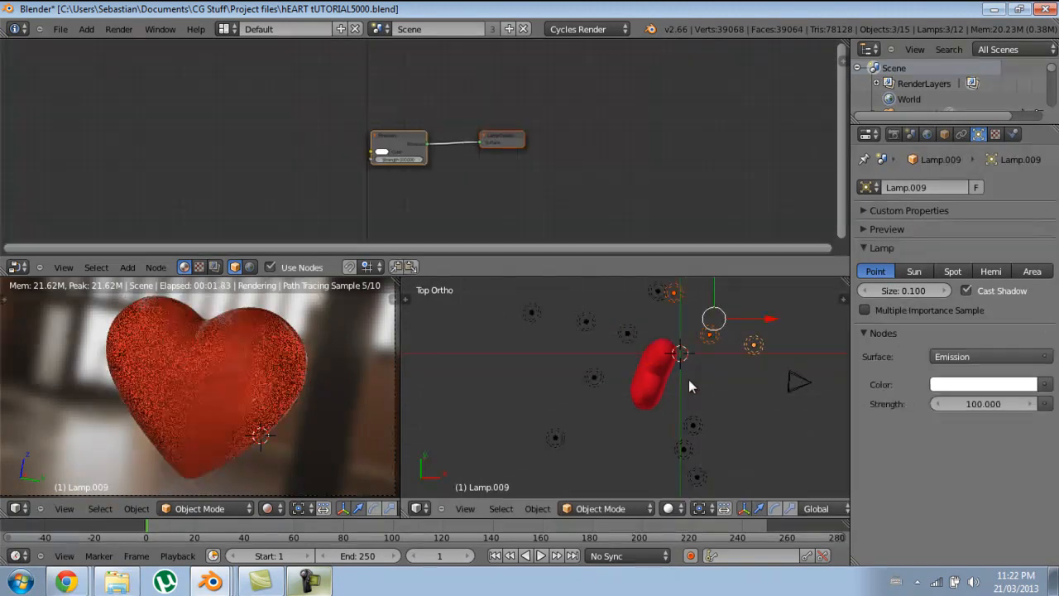
key("s")
left_click(773, 440)
key("r")
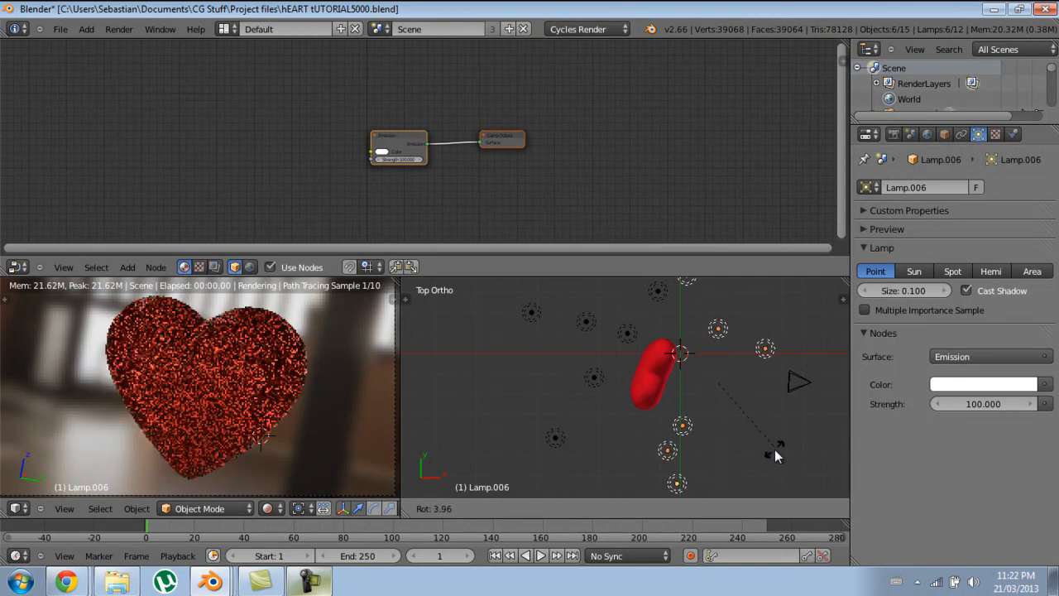
left_click(774, 449)
scroll(752, 445, "down", 3)
key("a")
scroll(730, 391, "up", 1)
middle_click_drag(699, 391, 686, 384, "shift")
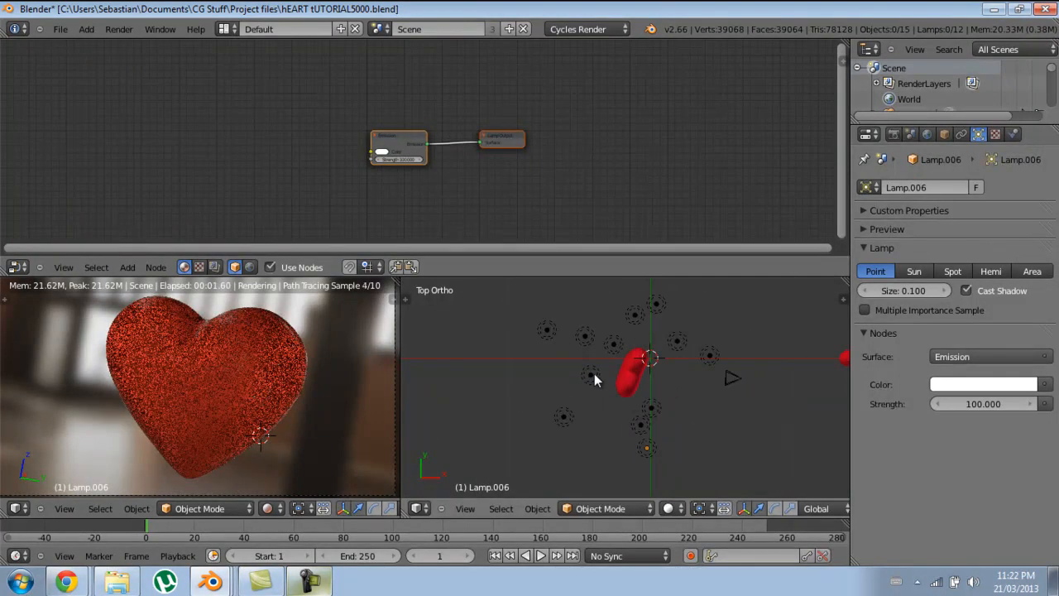
Step: Tint the emission colours of three lamps behind the heart: Lamp.011, Lamp.007 in violet-blue and Lamp.003 in light blue
right_click(556, 329)
left_click(943, 382)
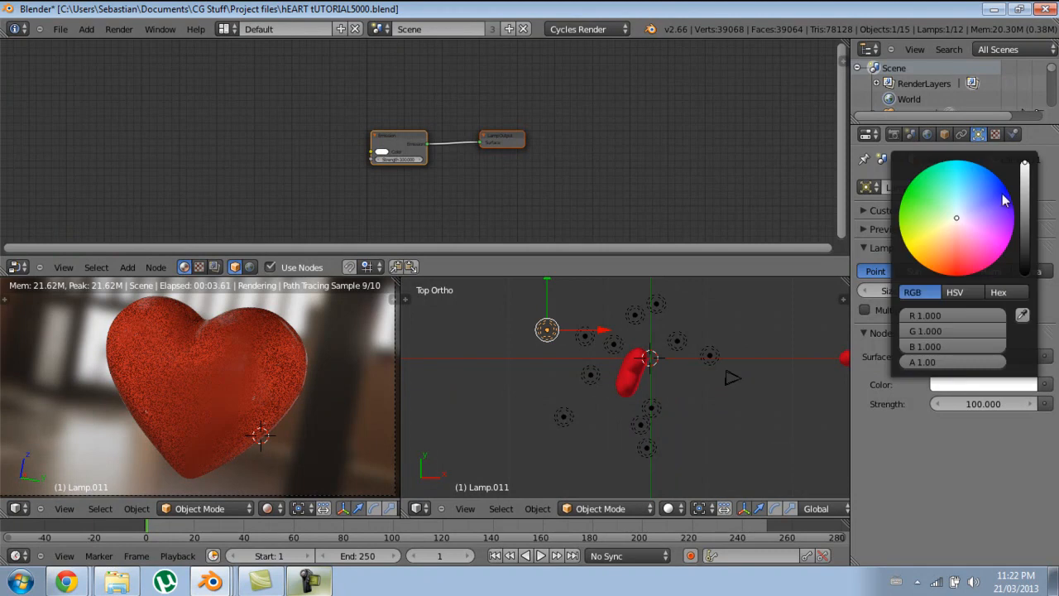
mouse_move(974, 196)
left_mouse_down()
mouse_move(990, 198)
mouse_move(997, 238)
left_mouse_up()
right_click(584, 339)
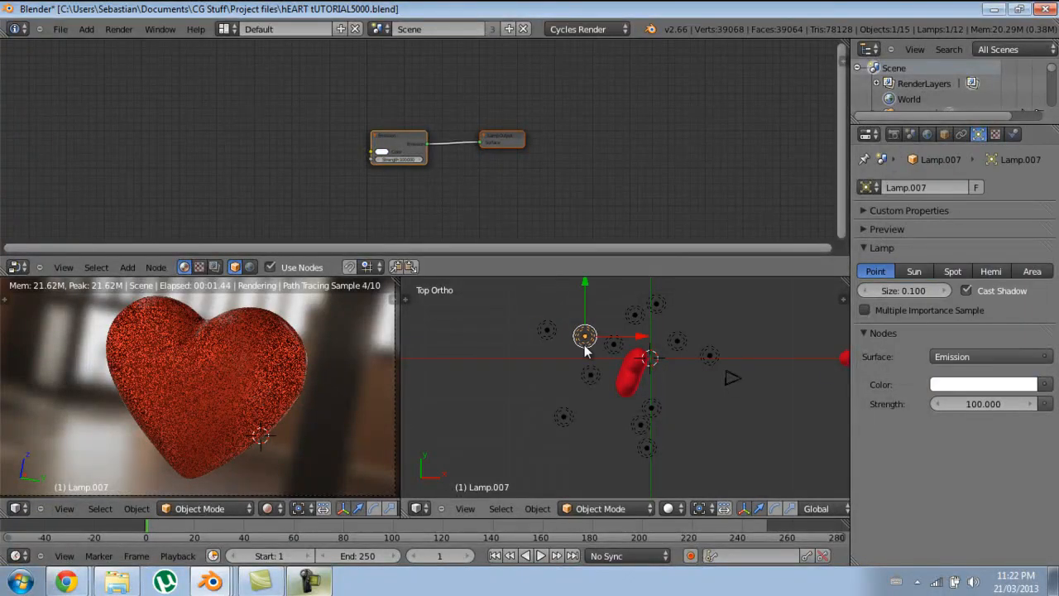
left_click(953, 385)
left_click_drag(980, 200, 997, 194)
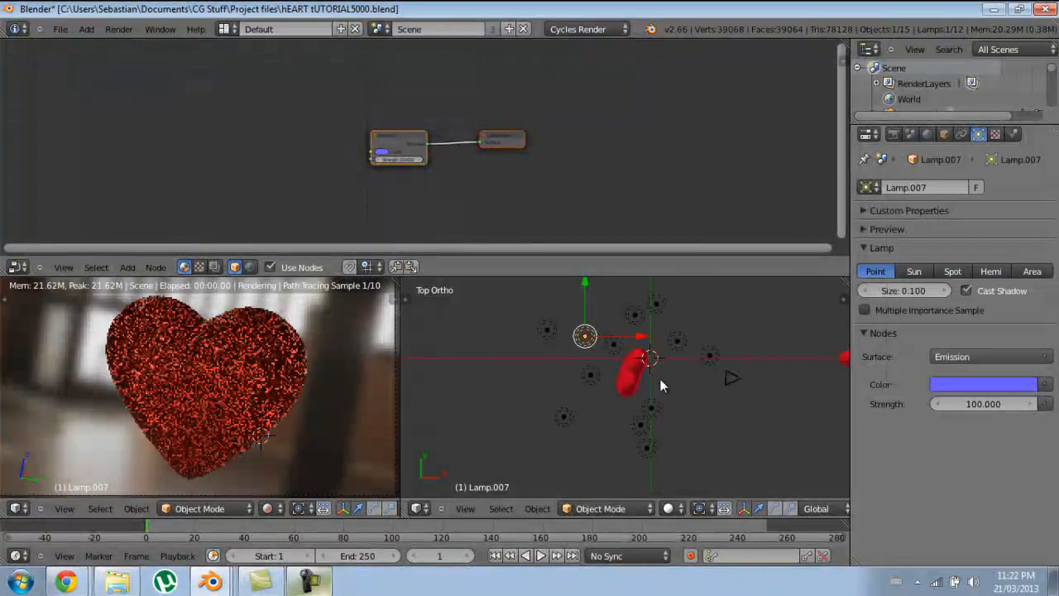
right_click(563, 416)
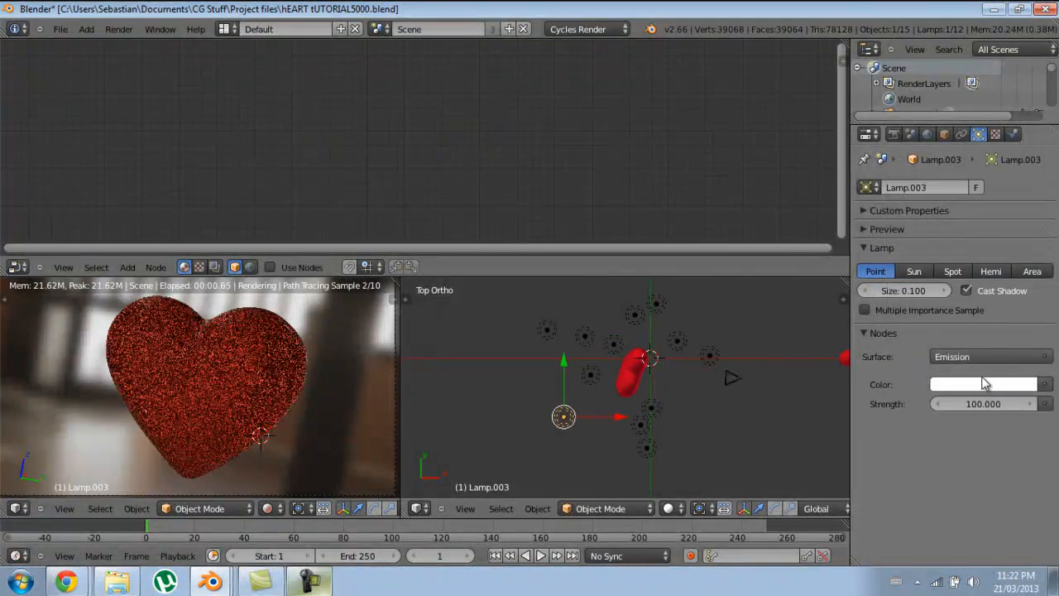
left_click(986, 384)
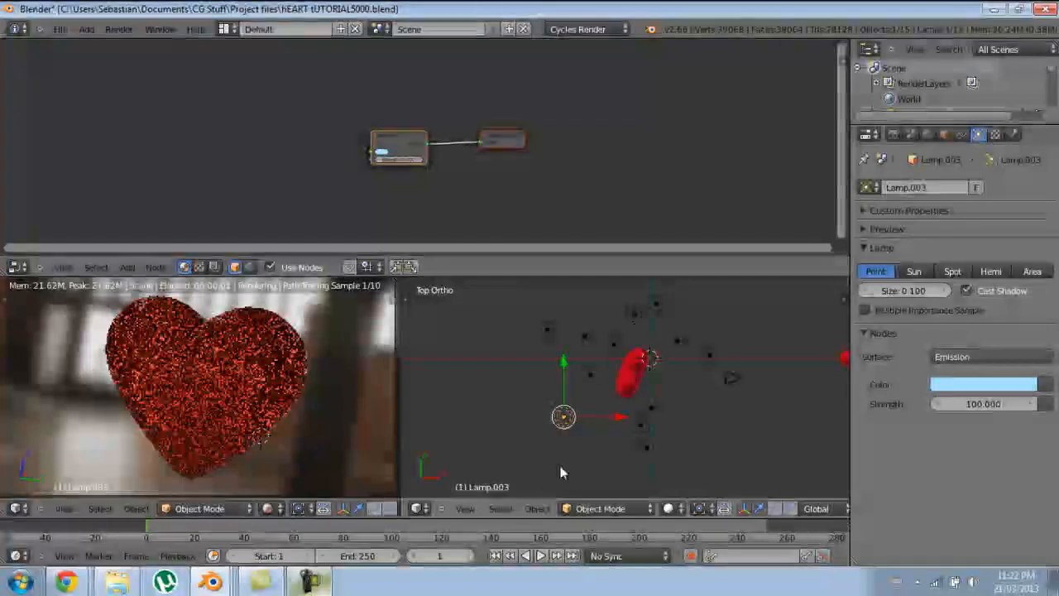
Step: Set the emission colour of Lamp.005 to pale yellow, R 1.000, G 0.934, B 0.554
right_click(644, 426)
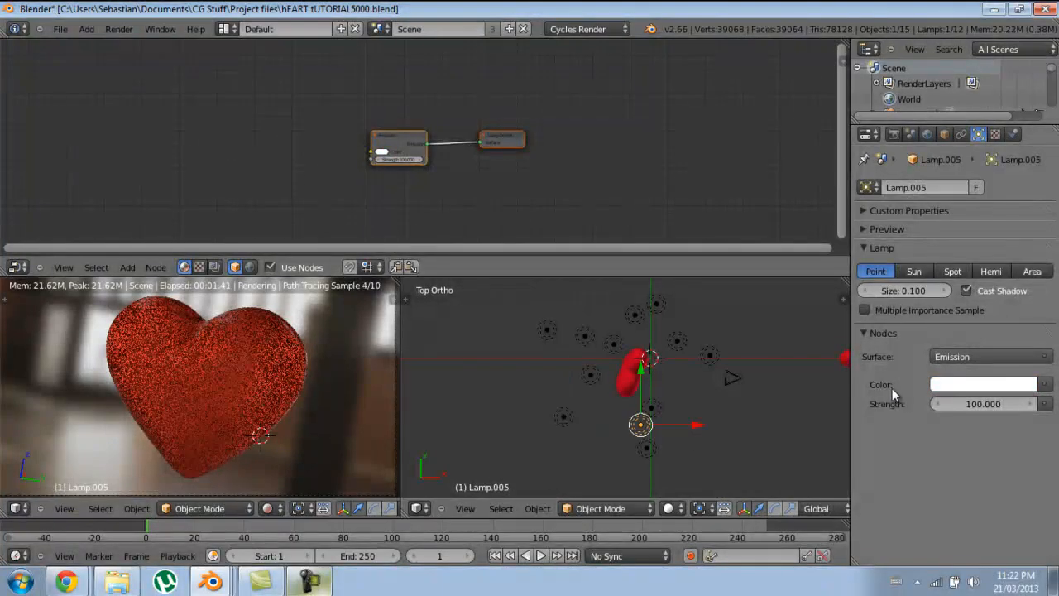
left_click(958, 385)
left_click(934, 234)
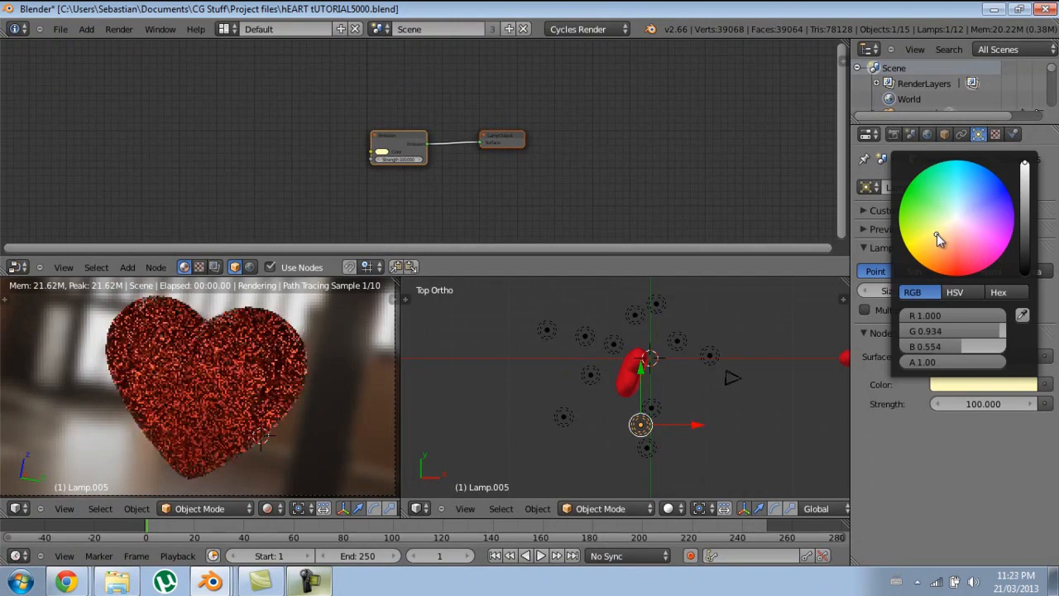
Step: Give Lamp.006 a warm emission colour of R 1.000, G 0.829, B 0.498 and set its strength to 145
right_click(652, 406)
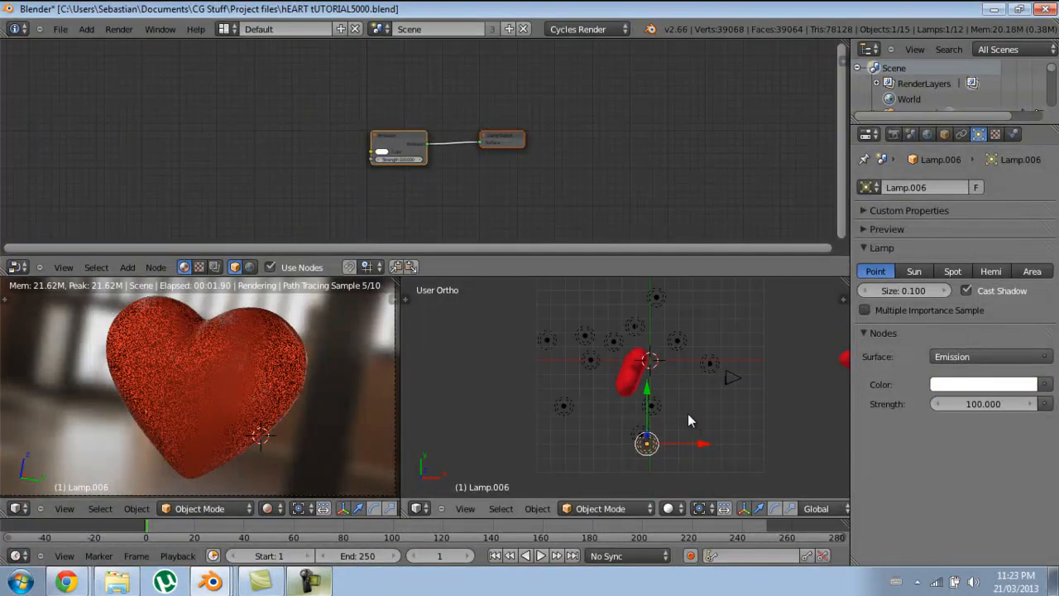
key("KP_3")
left_click(937, 385)
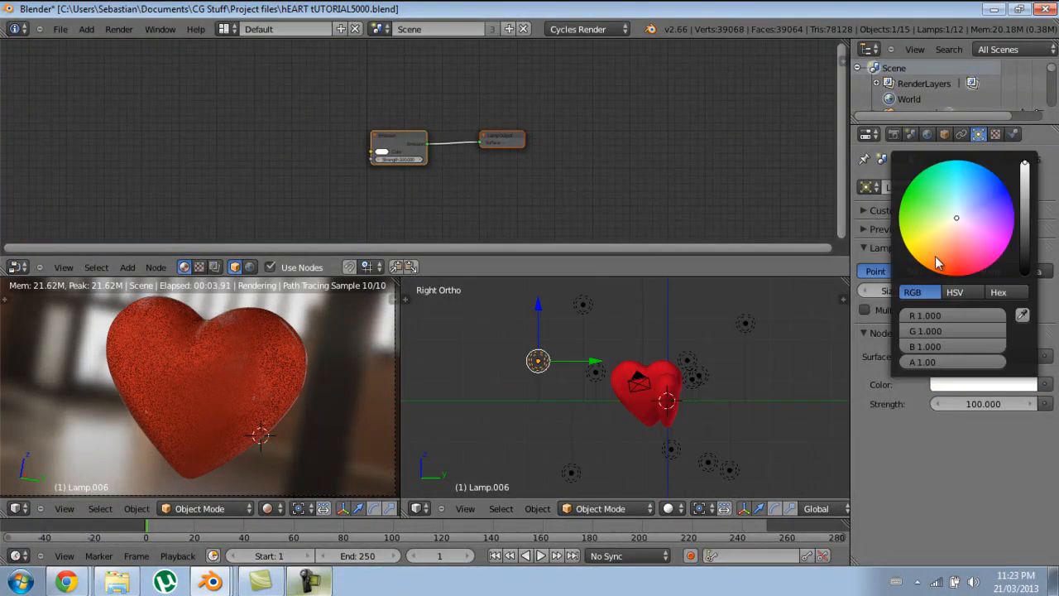
left_click_drag(926, 238, 938, 240)
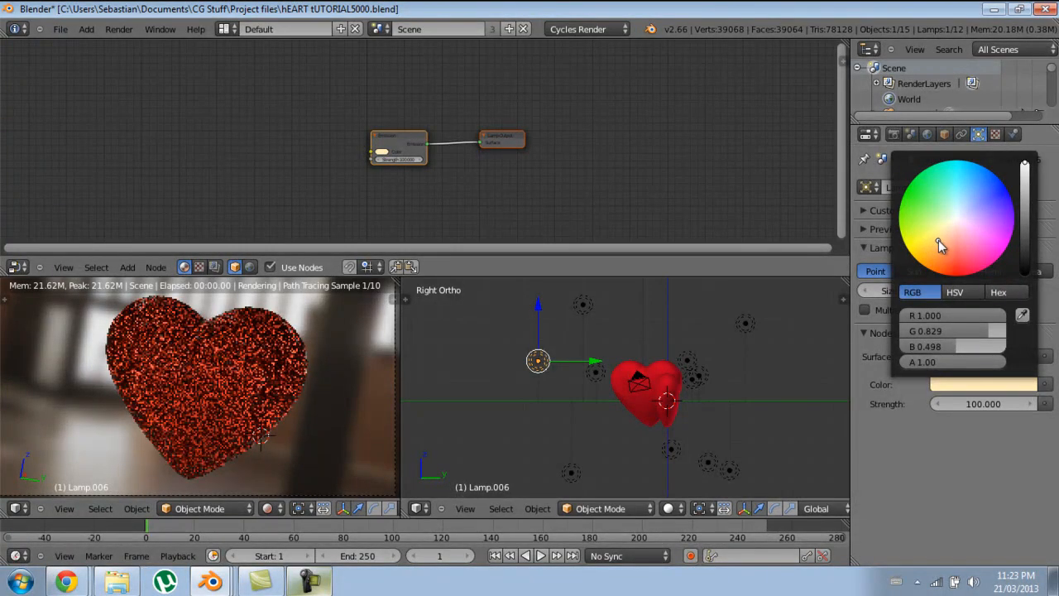
left_click(980, 403)
type("145")
key("Return")
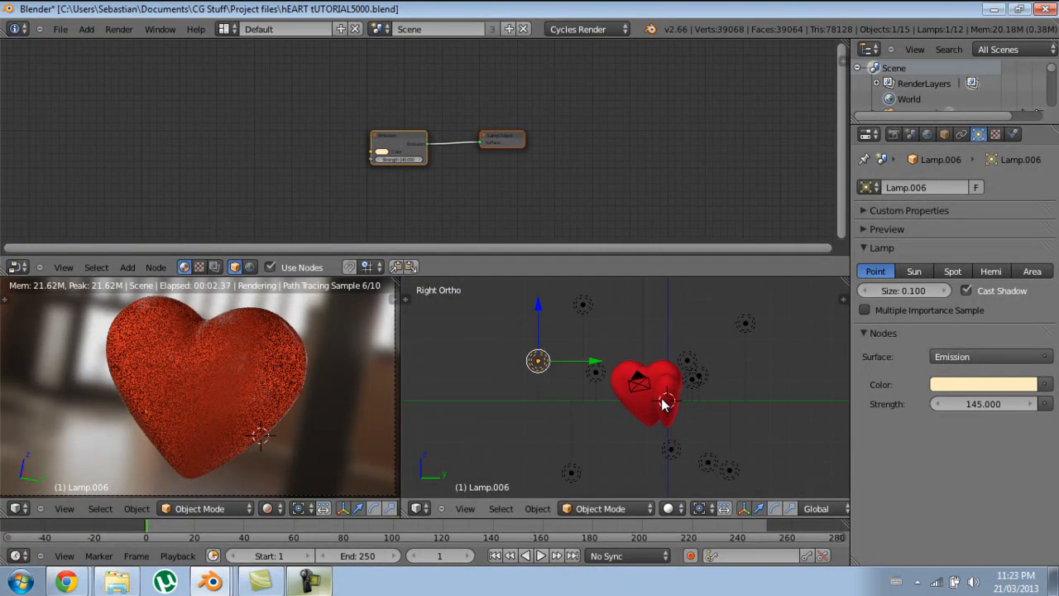
Step: Set the emission strength of Lamp.003 to 200 and of Lamp.004 to 145
middle_click_drag(579, 364, 553, 341)
right_click(539, 298)
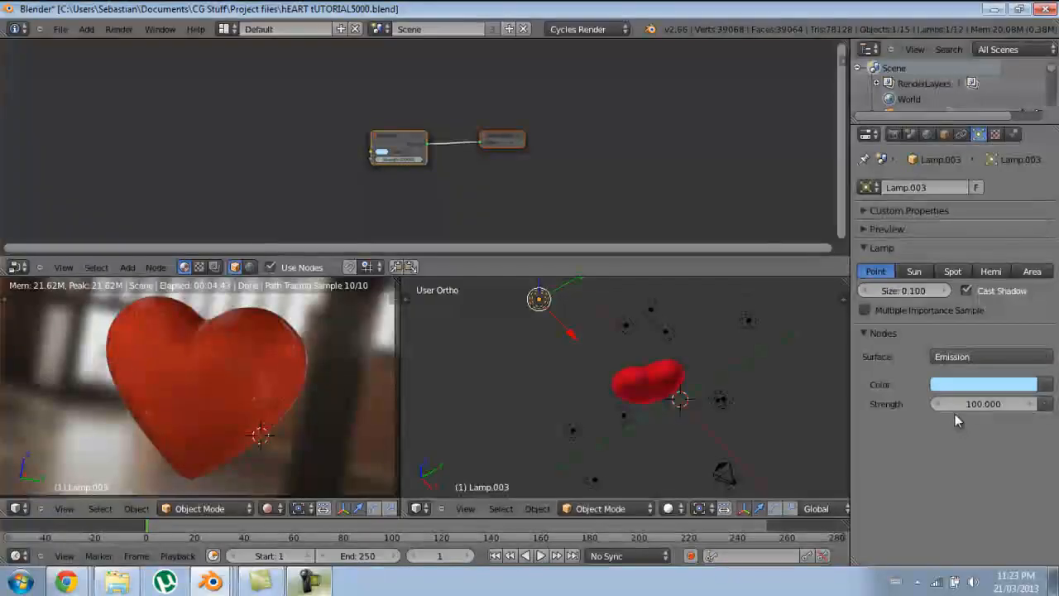
left_click(974, 405)
key("Return")
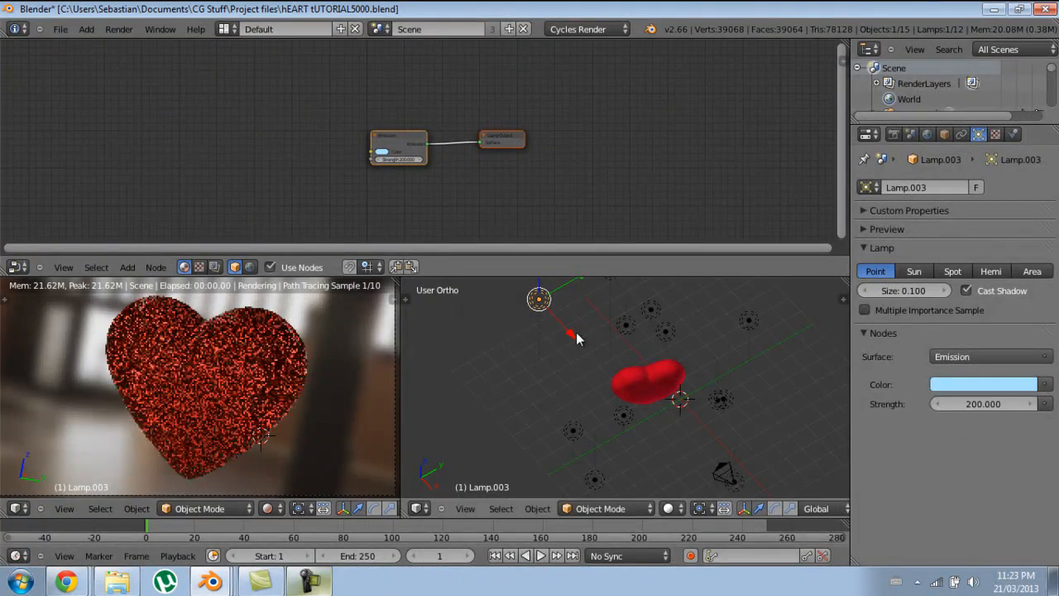
right_click(611, 285)
left_click(984, 404)
type("145")
key("Return")
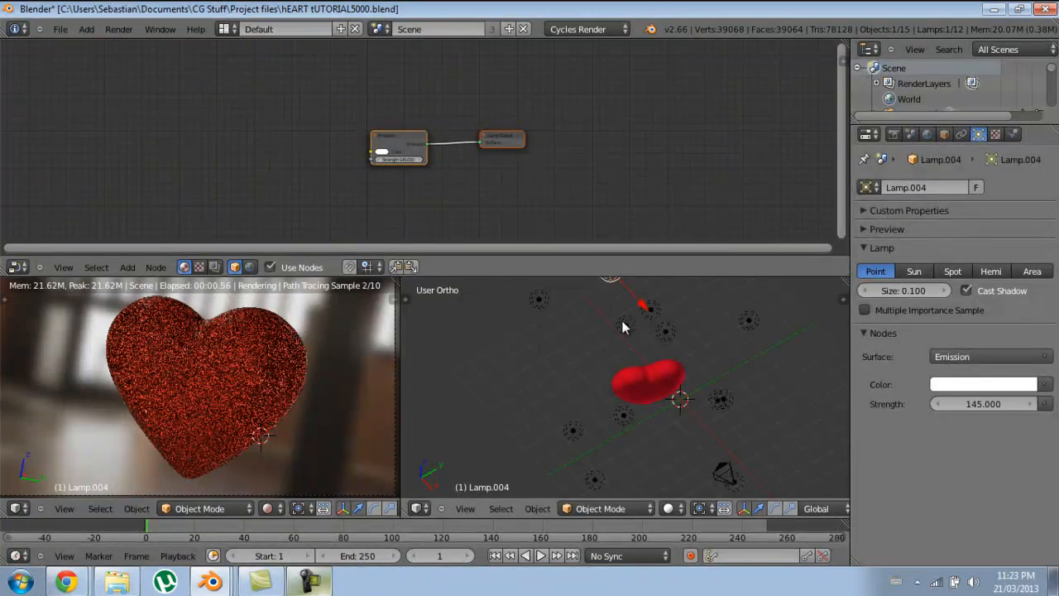
Step: Set the emission strength of Lamp.011 to 145 and give Lamp.004 a cool blue emission tint
right_click(624, 325)
type("145")
key("Return")
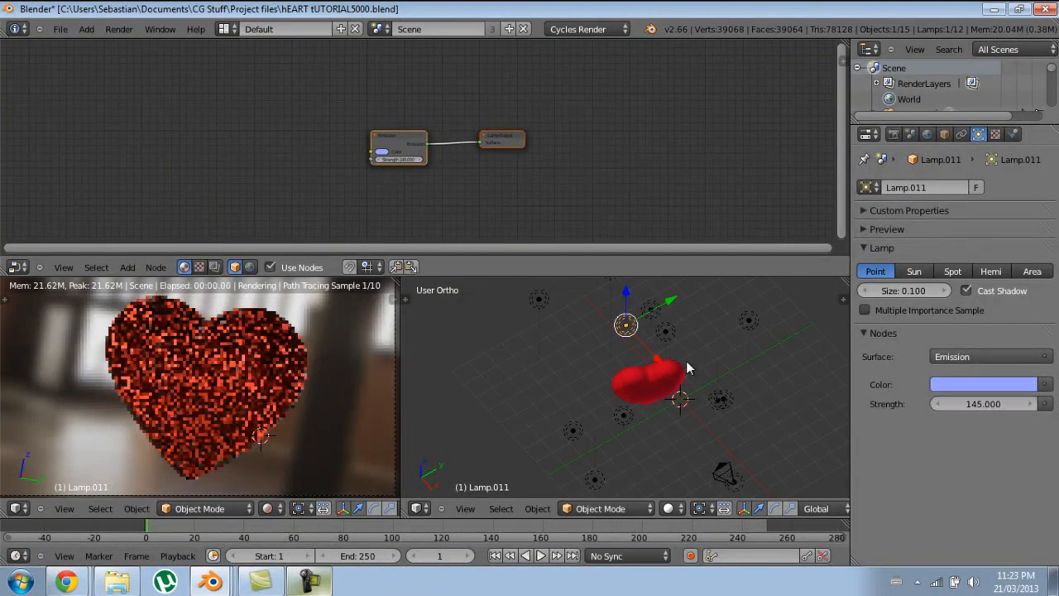
right_click(610, 284)
left_click(947, 382)
left_click(976, 205)
Step: Set the emission strength of Lamp.007 to 145
right_click(647, 311)
left_click(991, 403)
type("145")
key("Return")
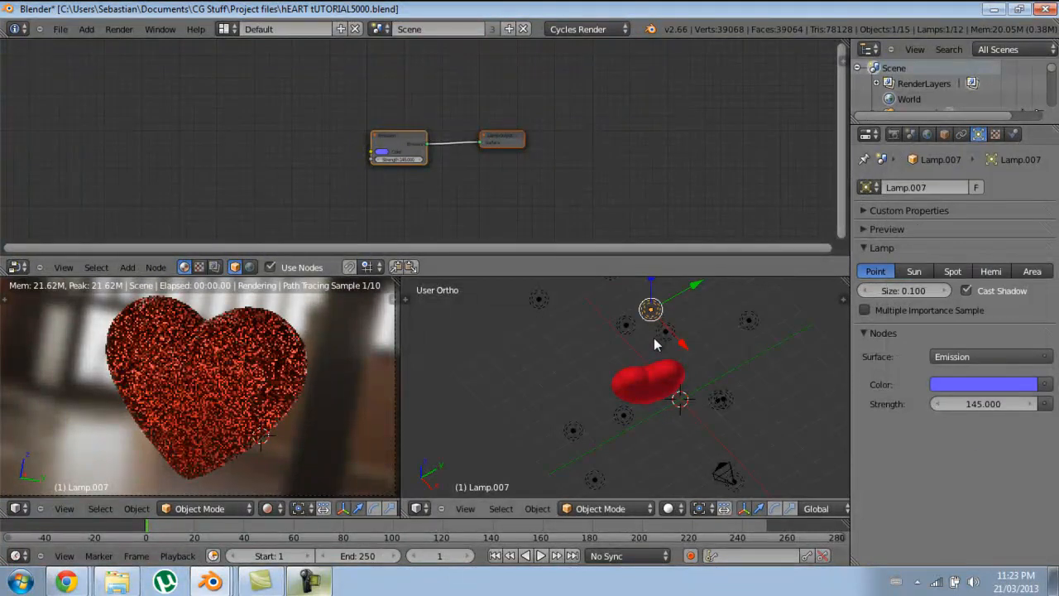
Step: Set the emission strength of Lamp.008 to 145 and its colour to violet-blue
right_click(665, 331)
left_click(978, 404)
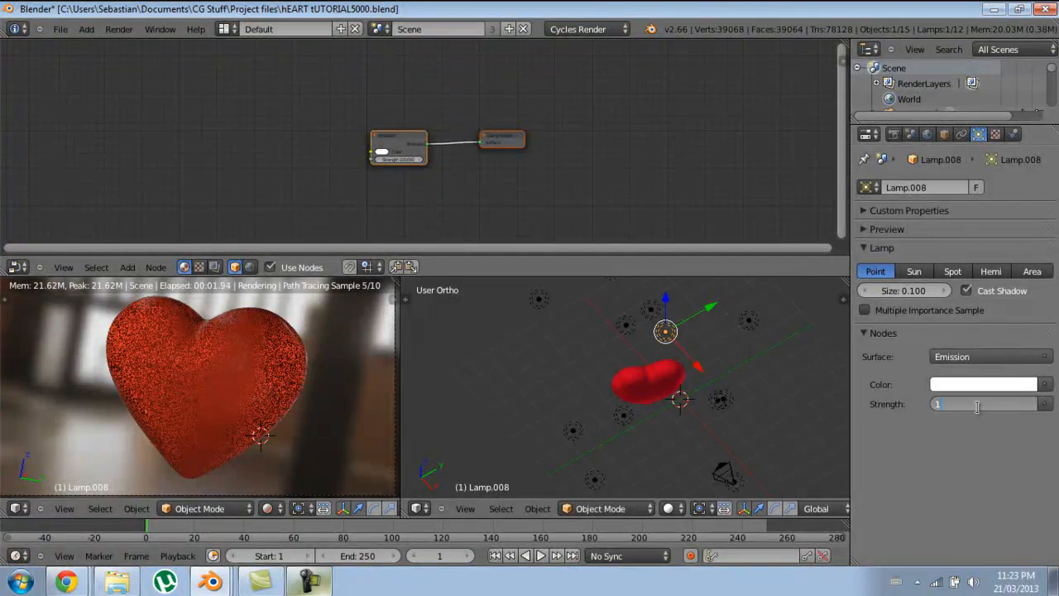
type("145")
key("Return")
left_click(969, 383)
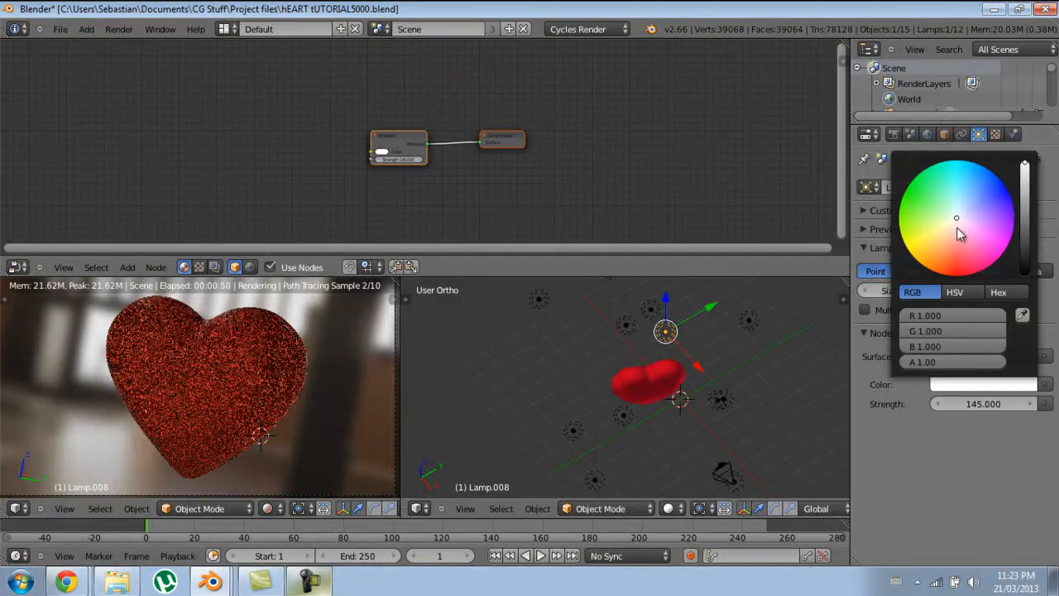
left_click_drag(981, 203, 1003, 201)
Step: Reposition Lamp.008 above the heart, adjusting it in the side and front views
key("KP_1")
key("KP_3")
key("g")
left_click(704, 377)
scroll(747, 393, "down", 1)
scroll(734, 394, "up", 2)
key("ctrl+o")
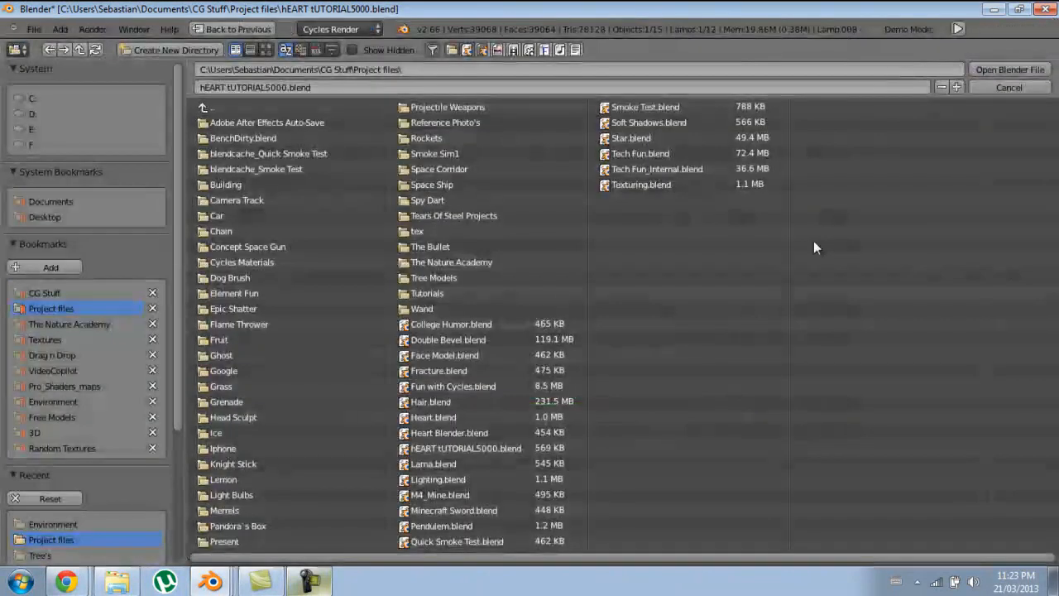
left_click(1000, 87)
key("KP_1")
scroll(678, 391, "up", 1)
key("g")
left_click(688, 366)
middle_click_drag(759, 348, 615, 418)
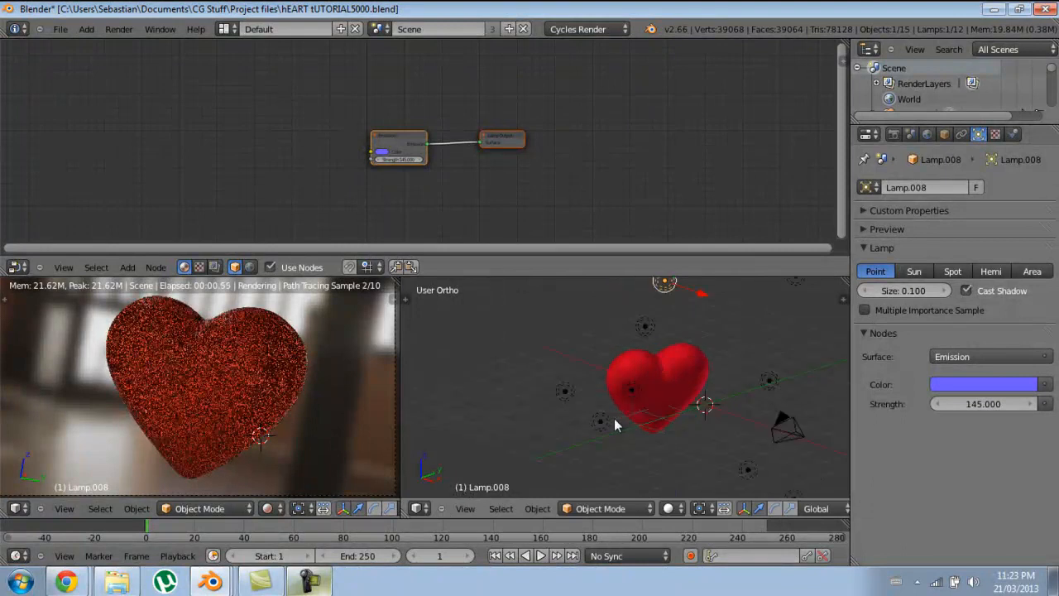
Step: Give the lamp named Lamp a light violet-blue emission colour and a strength of 200
right_click(800, 350)
middle_click_drag(797, 350, 639, 413)
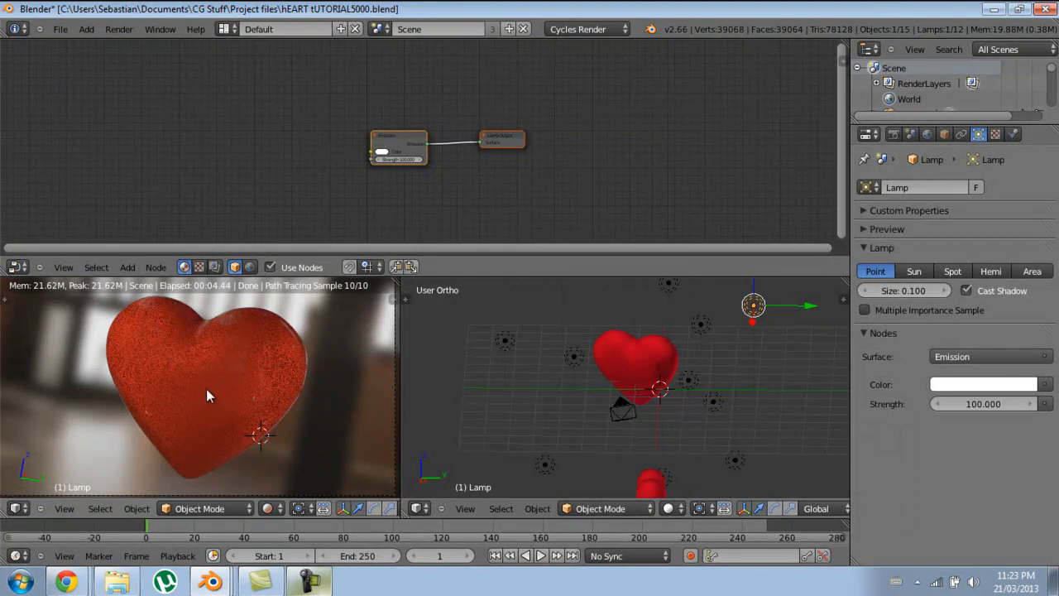
middle_click_drag(629, 443, 708, 426)
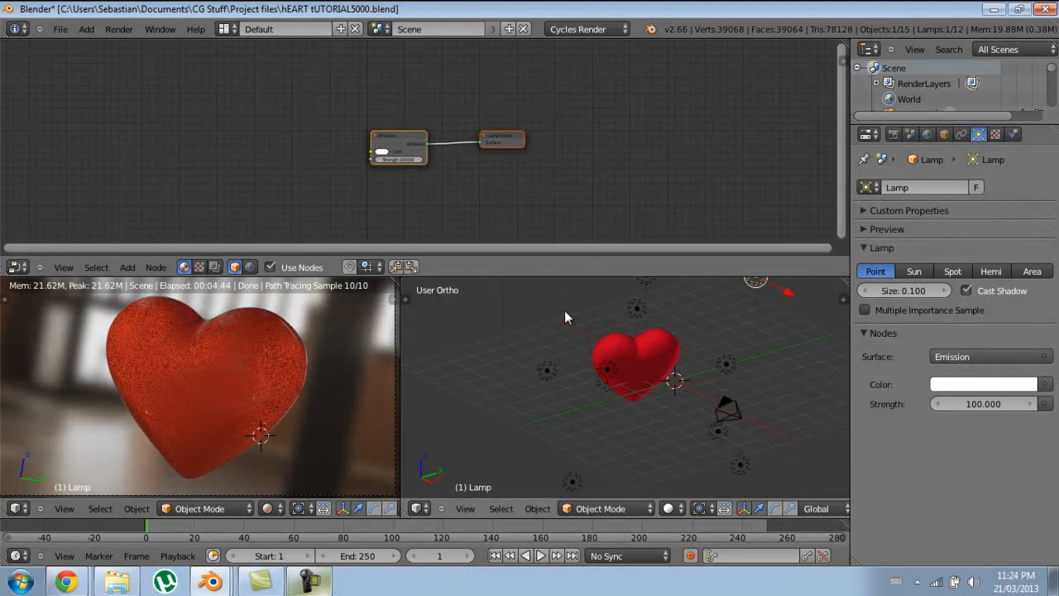
middle_click_drag(746, 377, 732, 368)
right_click(726, 373)
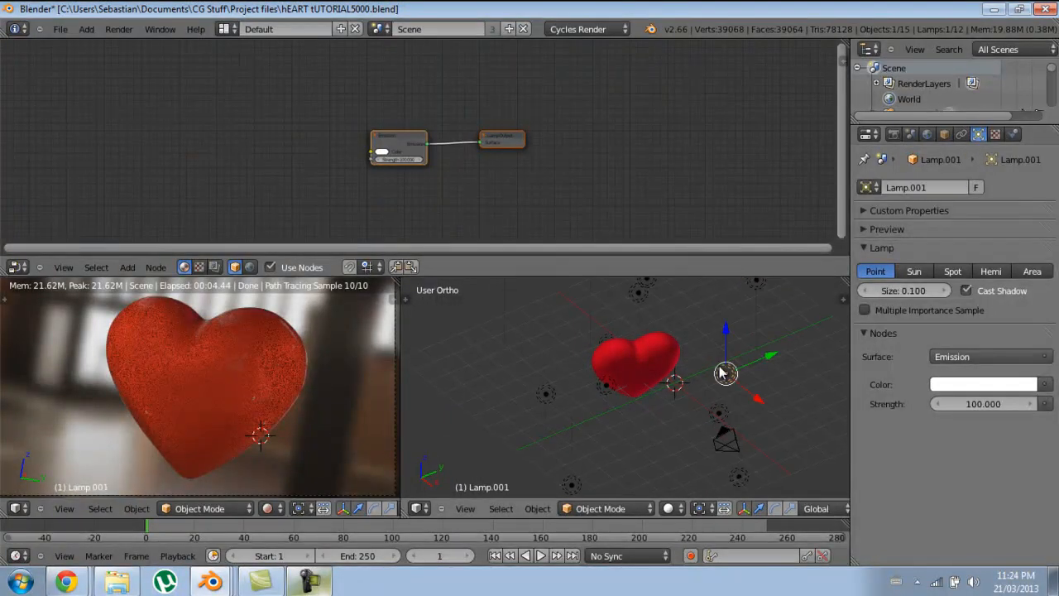
right_click(756, 291)
left_click(952, 385)
left_click_drag(961, 216, 990, 198)
left_click(985, 404)
type("200")
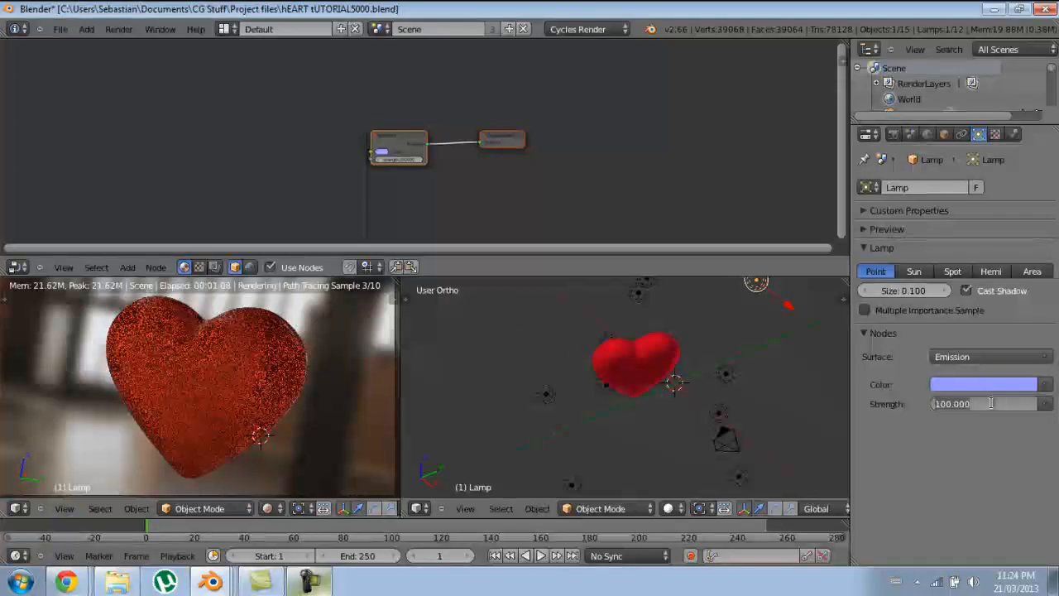
key("Return")
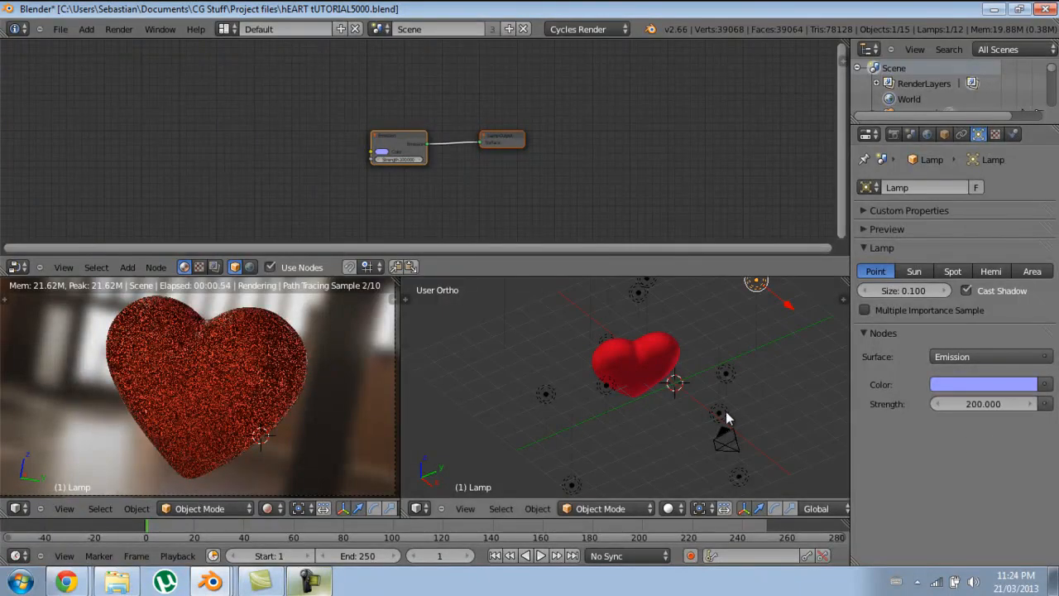
Step: Give Lamp.010 near the camera a pale yellow emission colour and a strength of 125
right_click(719, 412)
left_click(953, 386)
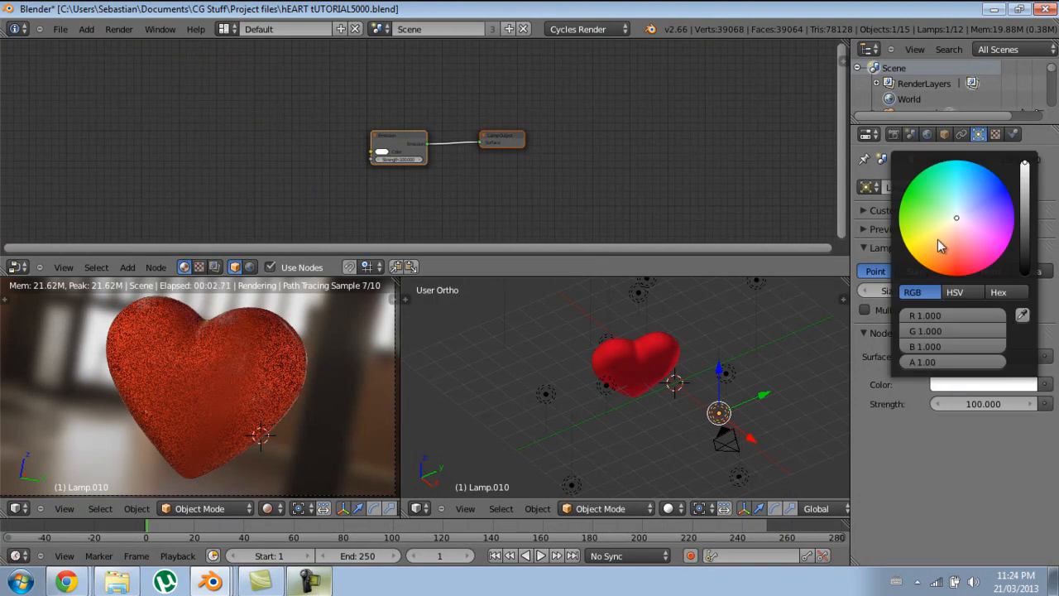
left_click(937, 239)
left_click(987, 403)
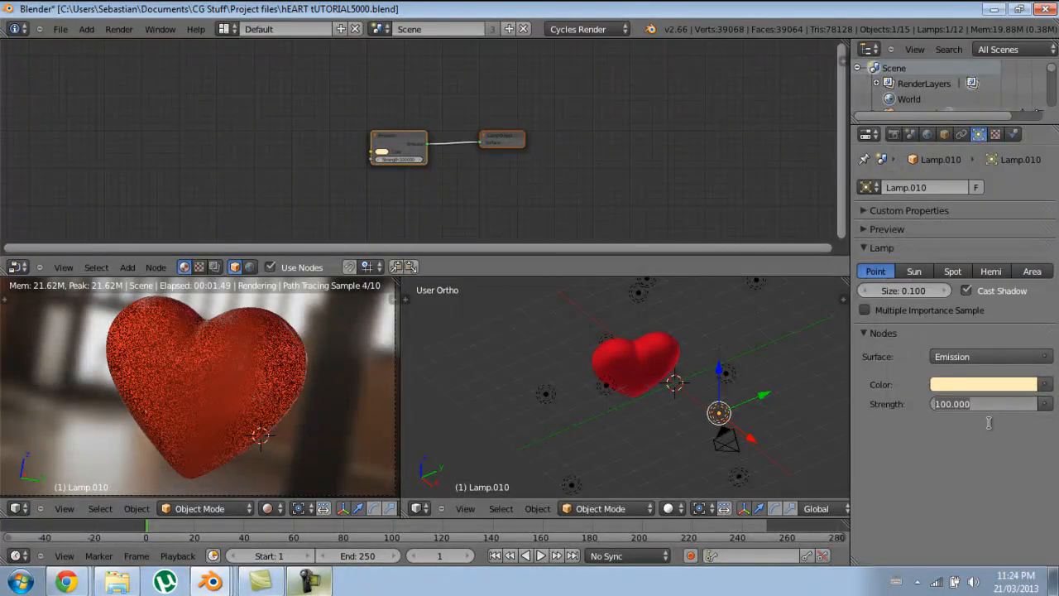
type("125")
key("Return")
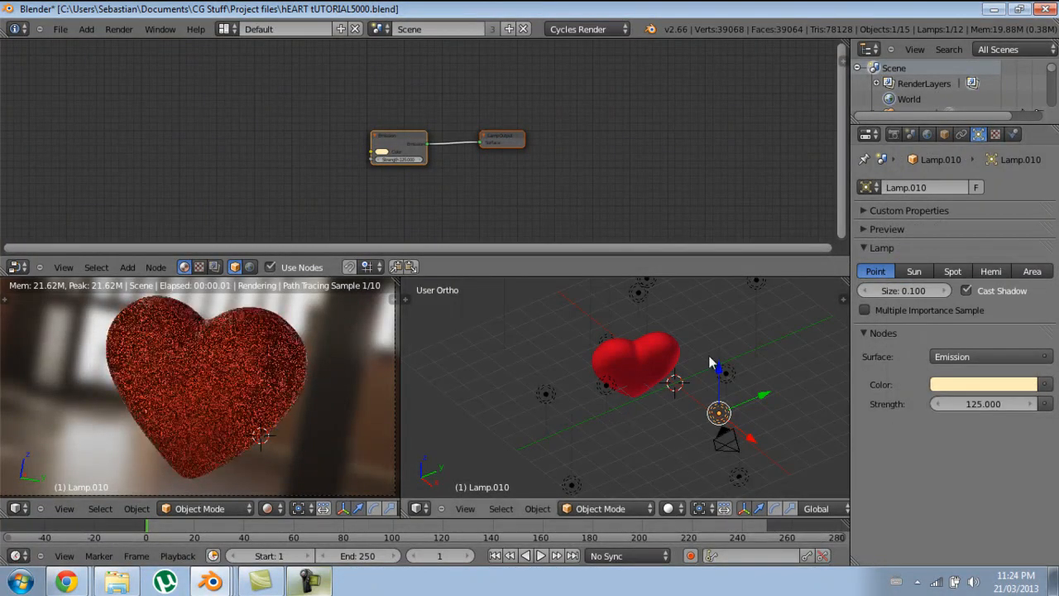
Step: Move the lamp named Lamp in the front view and shift it within the horizontal XY plane
right_click(752, 290)
key("KP_1")
key("g")
left_click(772, 377)
middle_click_drag(785, 355, 666, 371)
key("g")
key("shift+z")
left_click(719, 415)
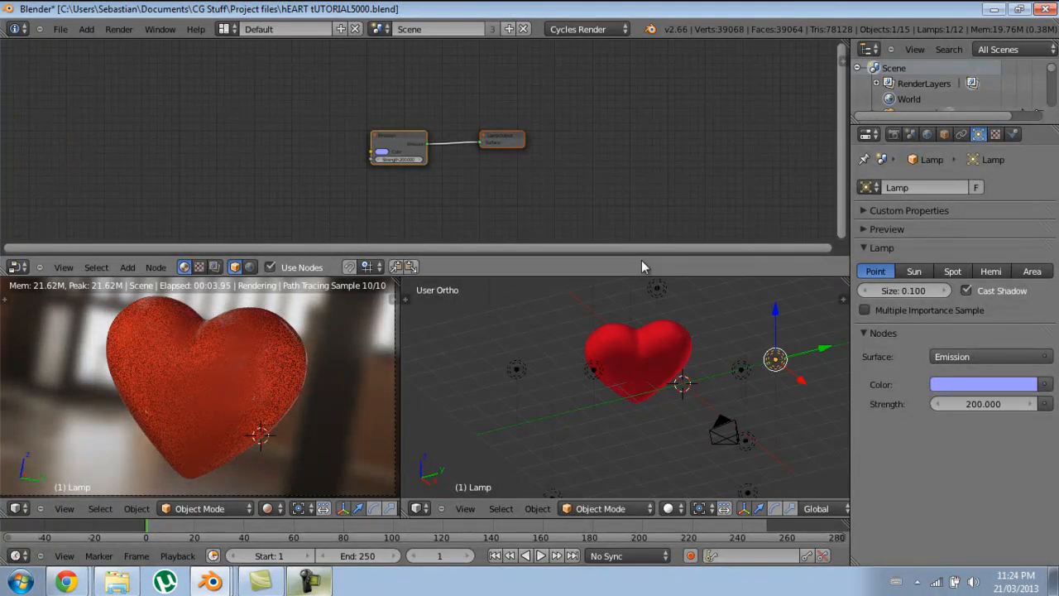
Step: Set the emission colour of Lamp.009 beside the camera to a pale peach
key("KP_1")
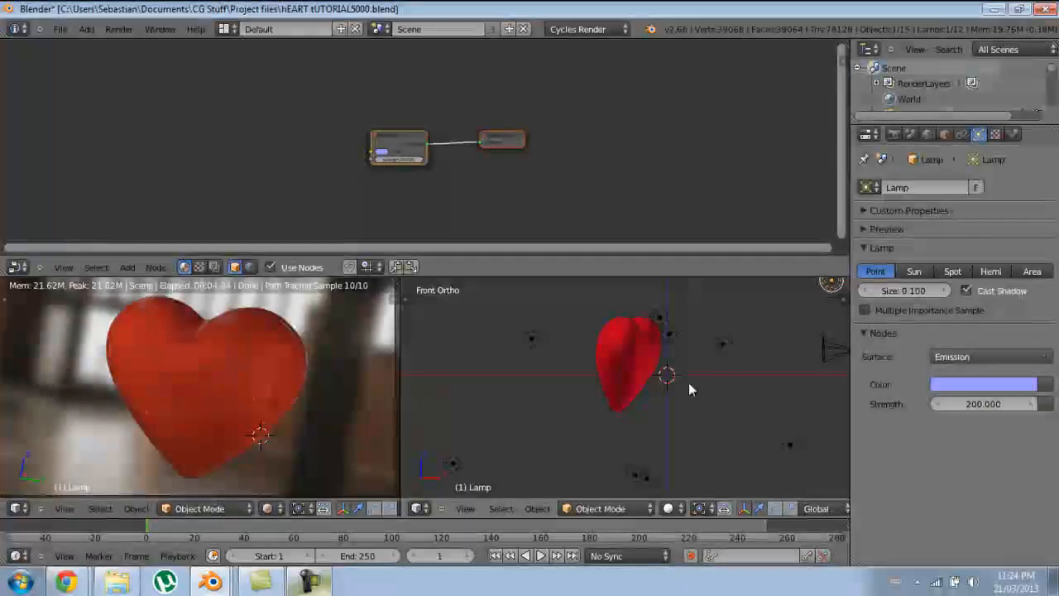
key("KP_3")
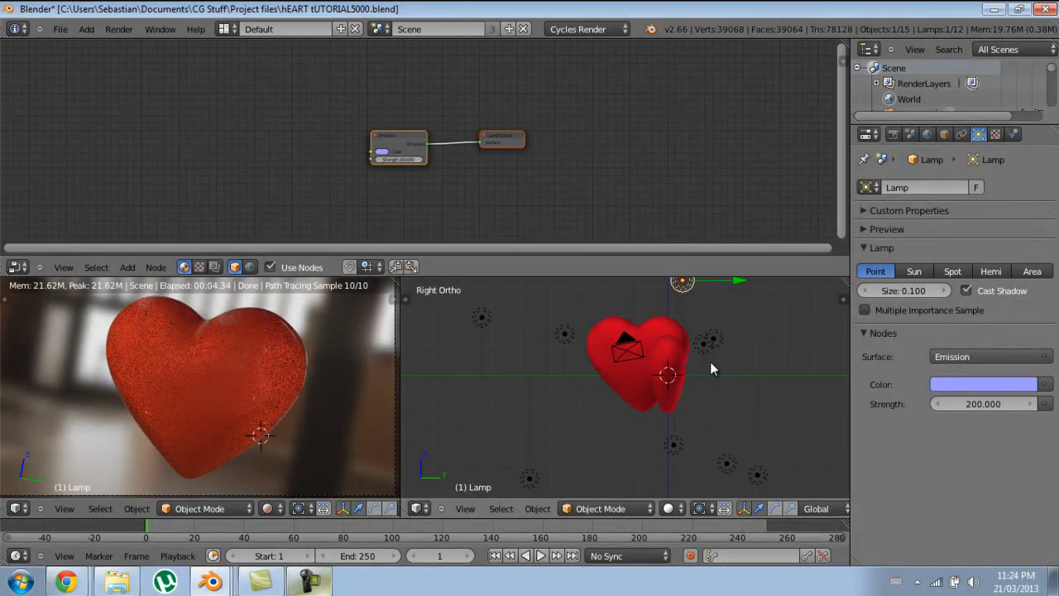
right_click(710, 364)
right_click(727, 464)
right_click(752, 480)
middle_click_drag(620, 362, 761, 447)
scroll(798, 435, "down", 5)
middle_click_drag(682, 405, 637, 374, "shift")
right_click(658, 392)
left_click(982, 384)
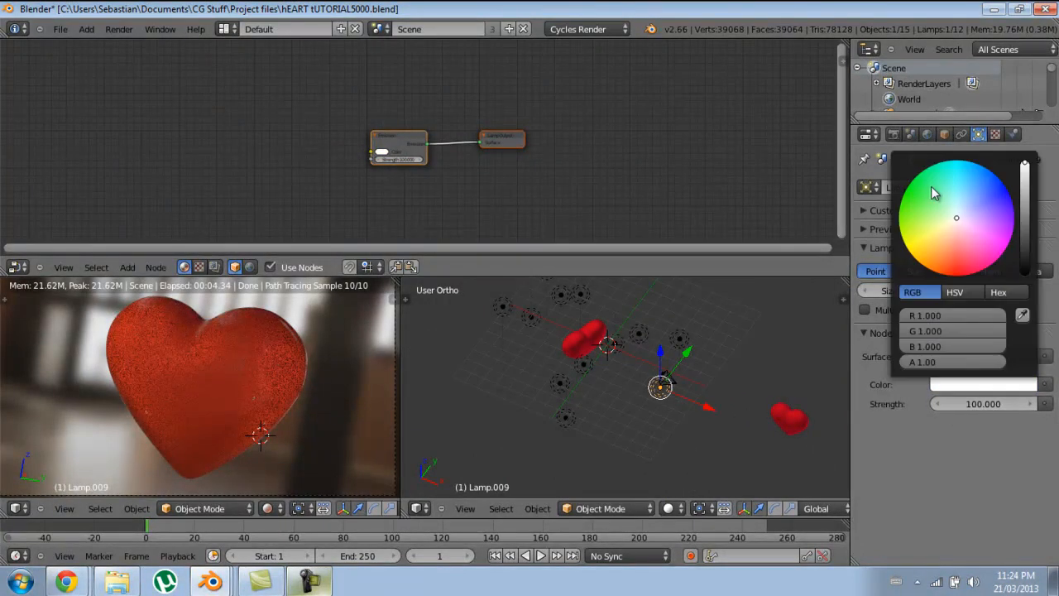
left_click(947, 239)
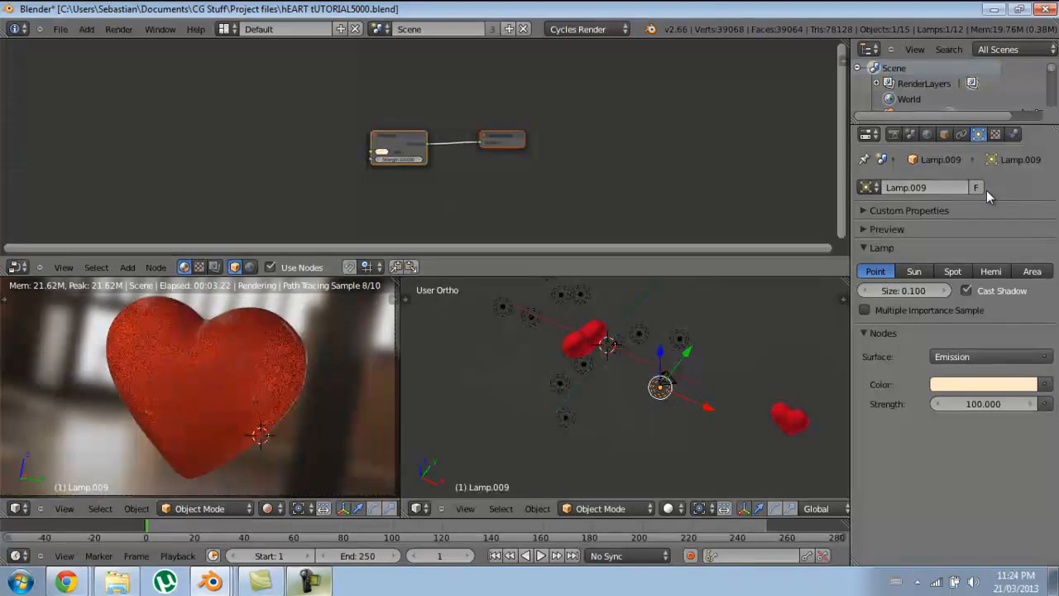
Step: Rename the main heart object as Heart
scroll(589, 402, "down", 5)
middle_click_drag(781, 435, 568, 459)
right_click(658, 400)
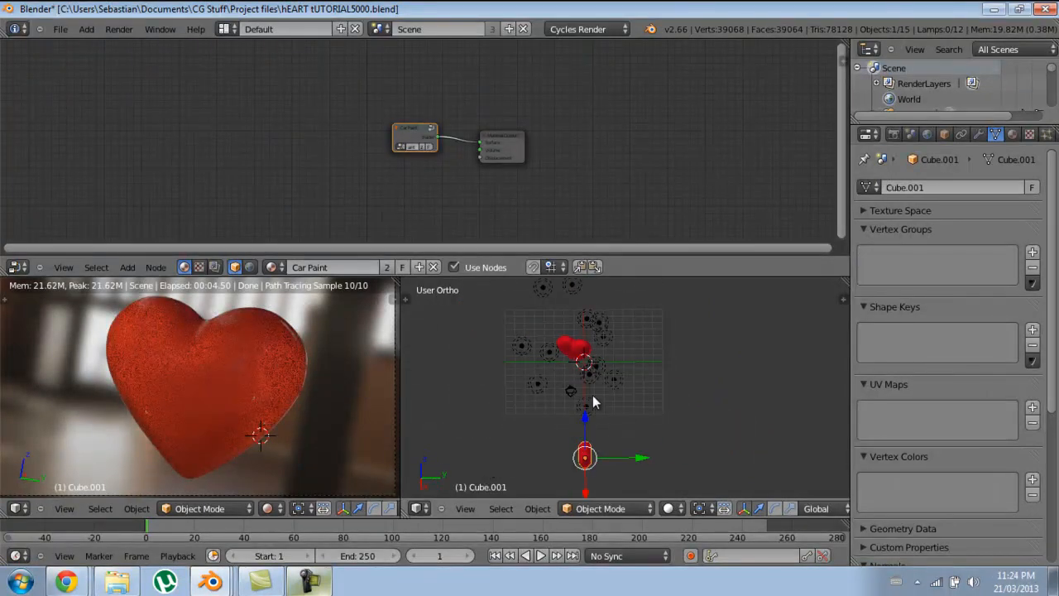
left_click(945, 134)
left_click(917, 189)
type("Heart")
key("Return")
Step: Set the camera's depth of field focus object to Heart
middle_click_drag(429, 397, 622, 402)
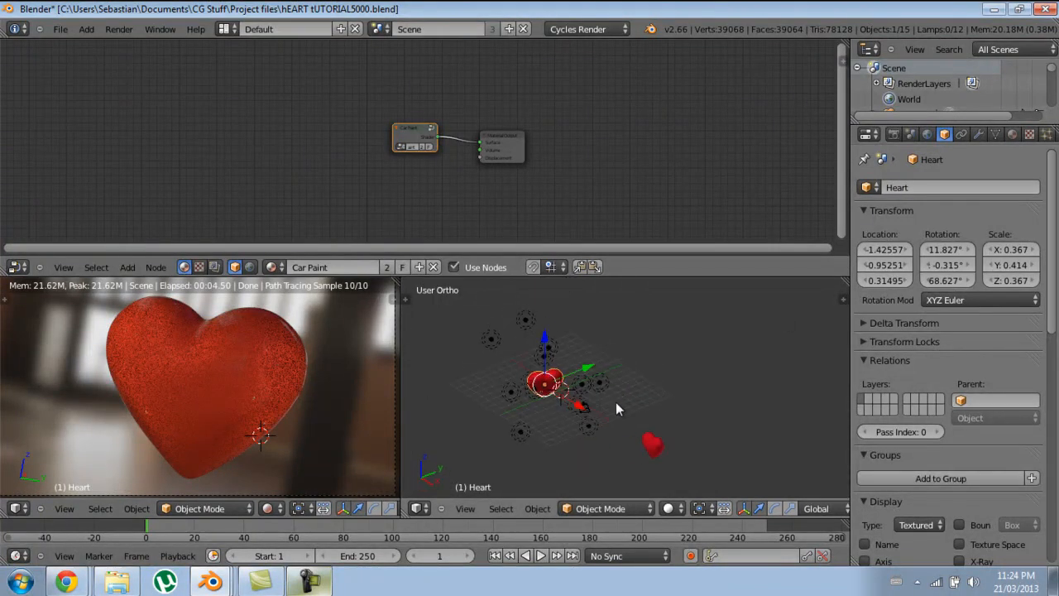
right_click(586, 408)
key("KP_0")
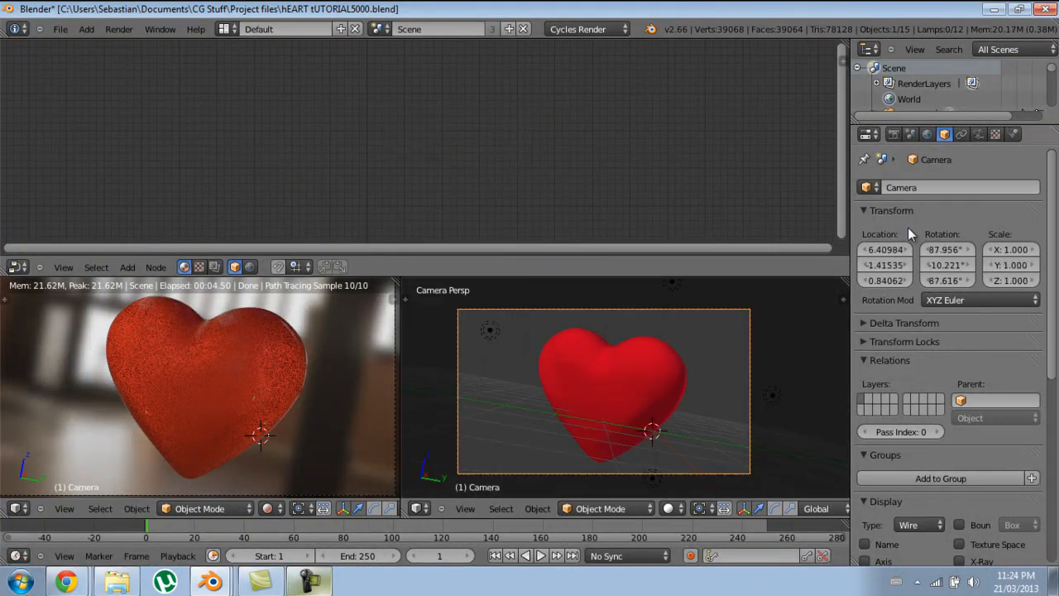
left_click(979, 134)
scroll(910, 488, "down", 4)
left_click(902, 503)
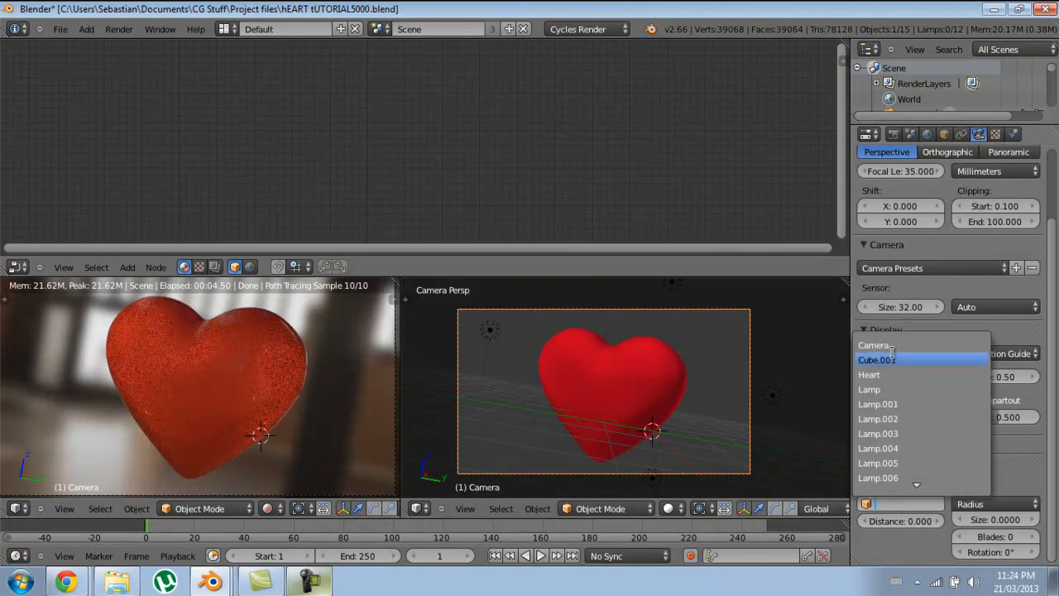
scroll(871, 478, "down", 5)
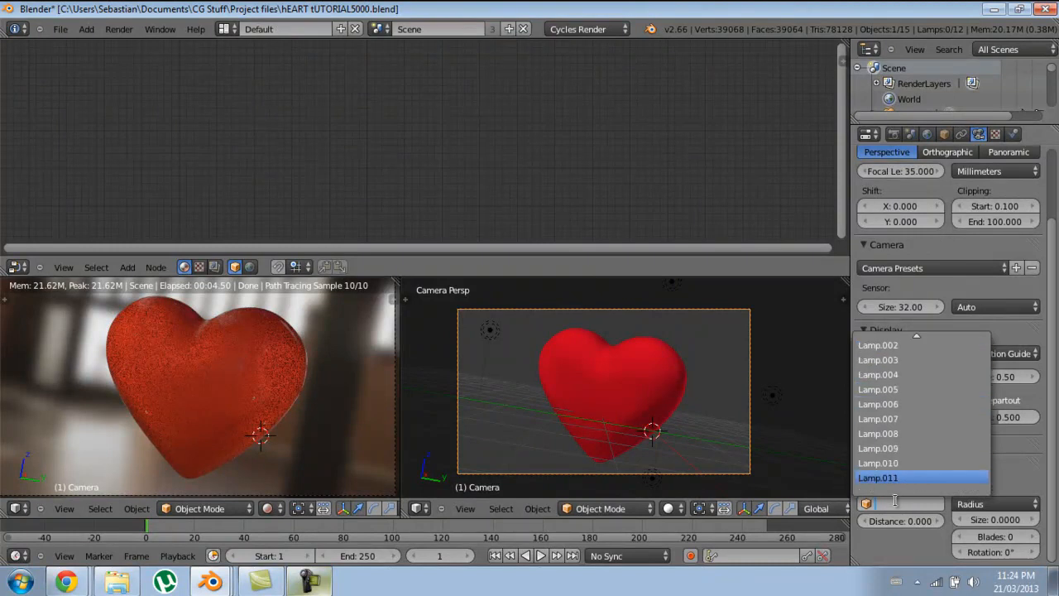
type("h")
left_click(883, 344)
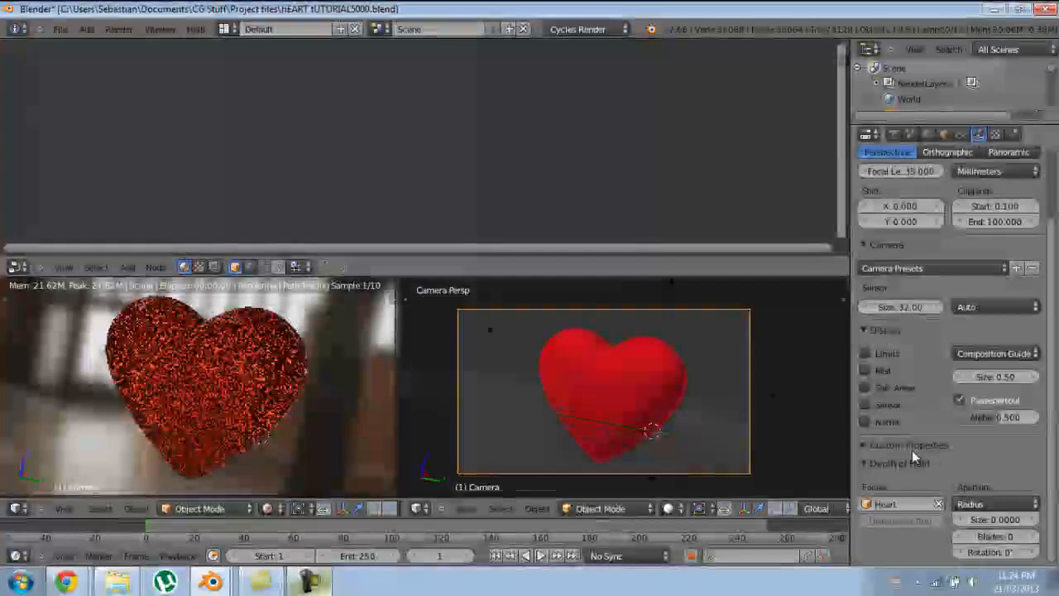
Step: Switch the camera viewport from rendered preview to solid shading
middle_click_drag(606, 368, 610, 386)
scroll(608, 387, "down", 8)
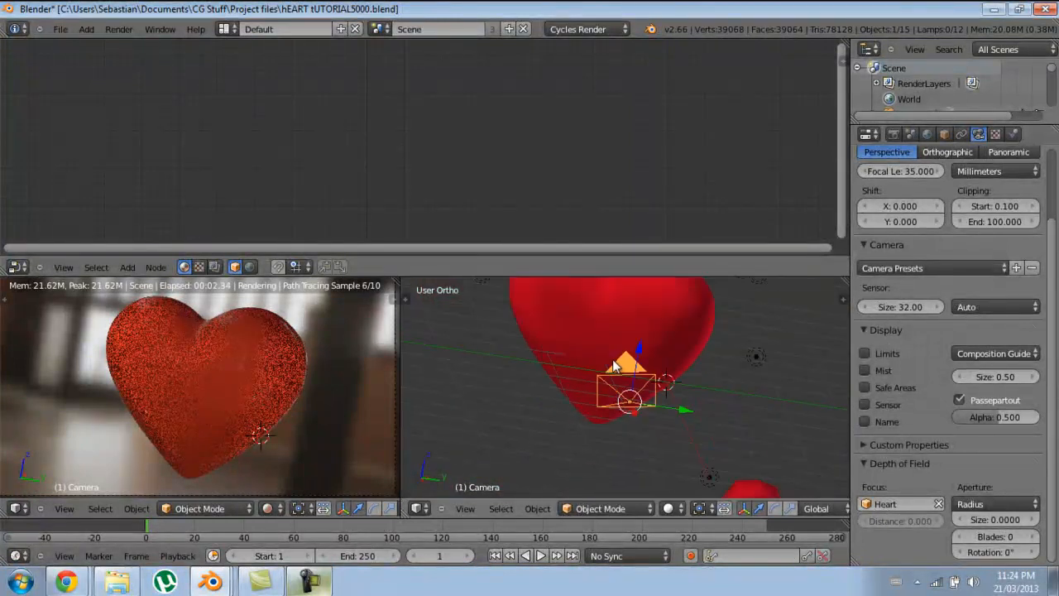
key("shift+a")
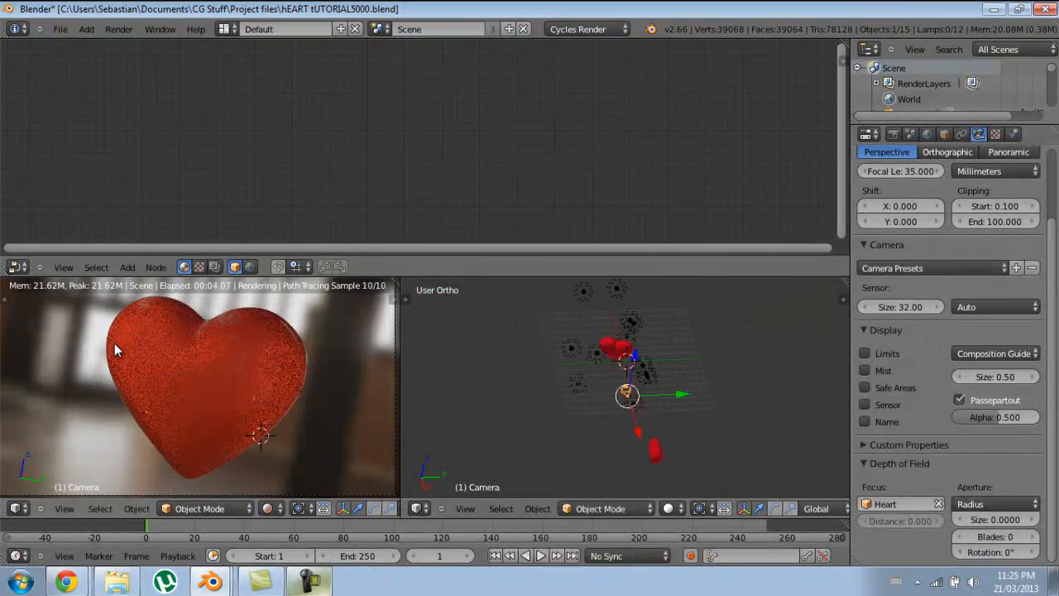
key("shift+z")
key("shift+a")
mouse_move(552, 325)
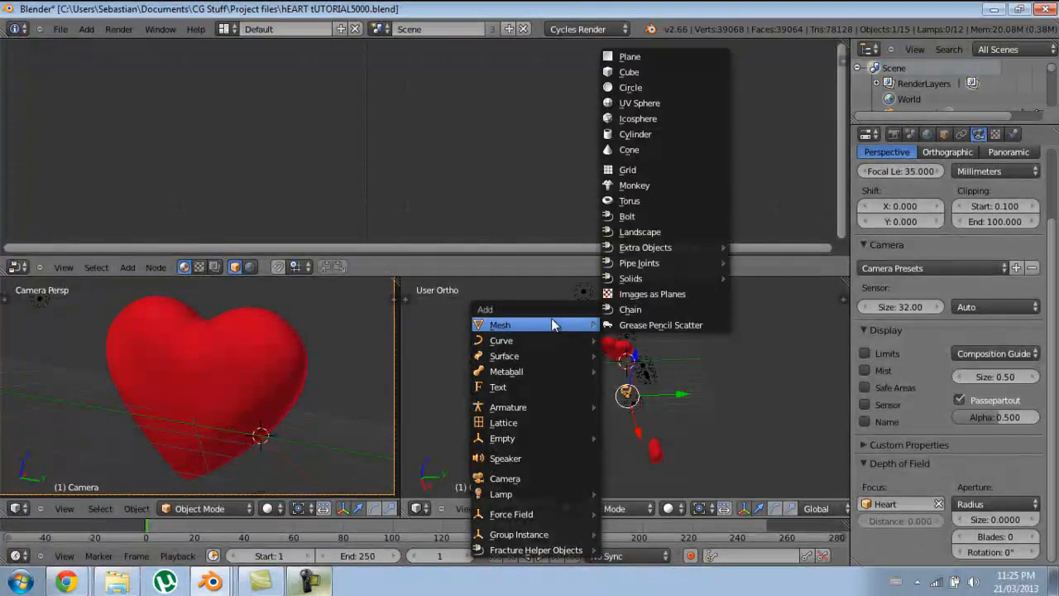
left_click(627, 72)
key("x")
left_click(614, 283)
Step: Add a plane, move it towards negative X behind the heart in top view, and enlarge it about 12 times
key("shift+a")
mouse_move(621, 281)
left_click(674, 281)
key("KP_1")
key("s")
left_click(577, 451)
key("KP_7")
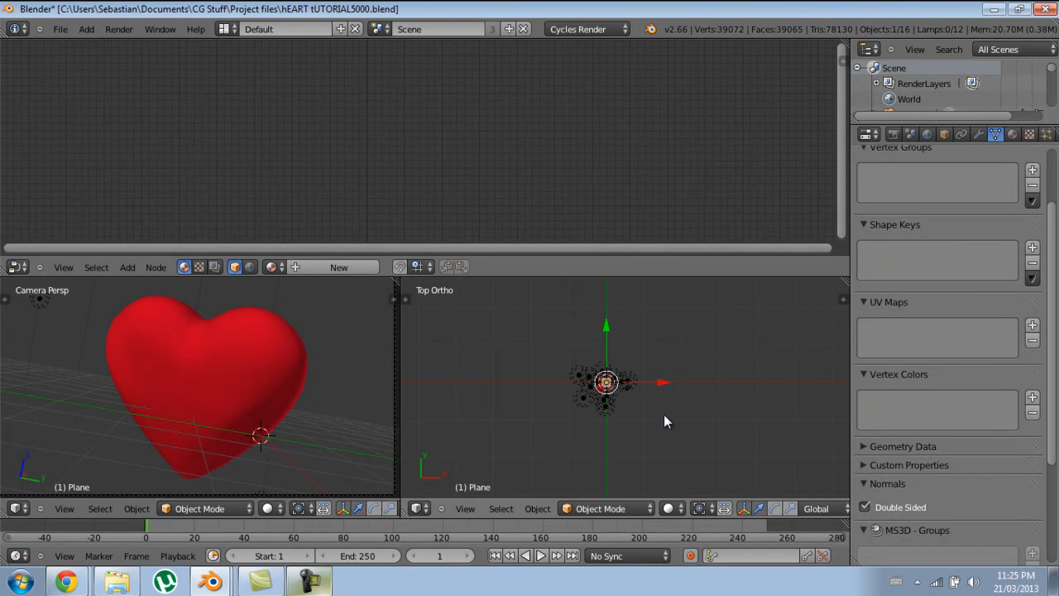
key("g")
key("s")
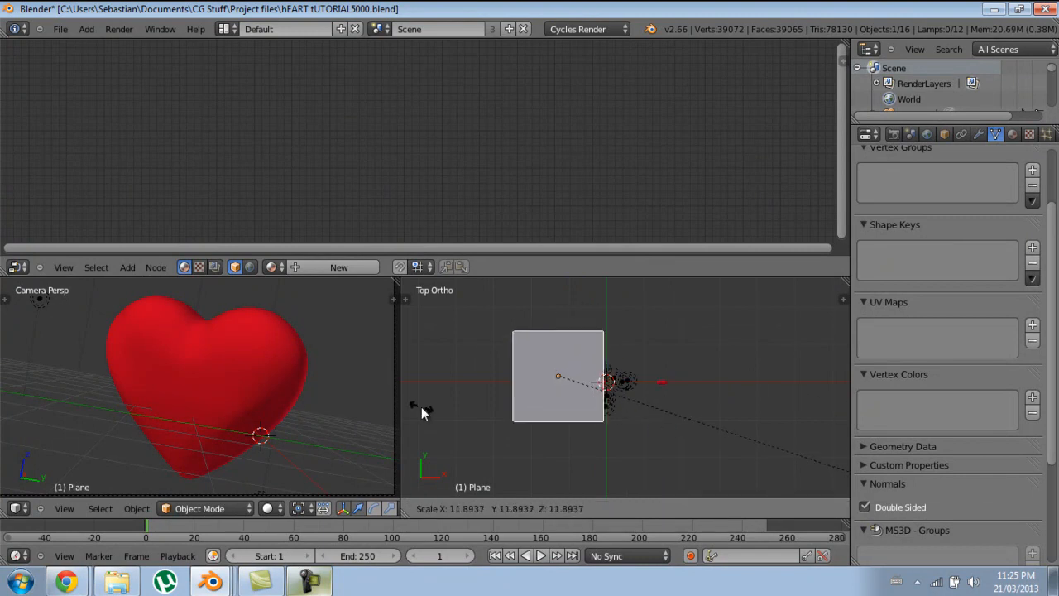
left_click(599, 416)
Step: Display the top view in wireframe, enlarge the plane about 1.8 times and reposition it around the heart and lamps
key("z")
scroll(619, 428, "up", 4)
middle_click_drag(620, 430, 606, 404, "shift")
key("s")
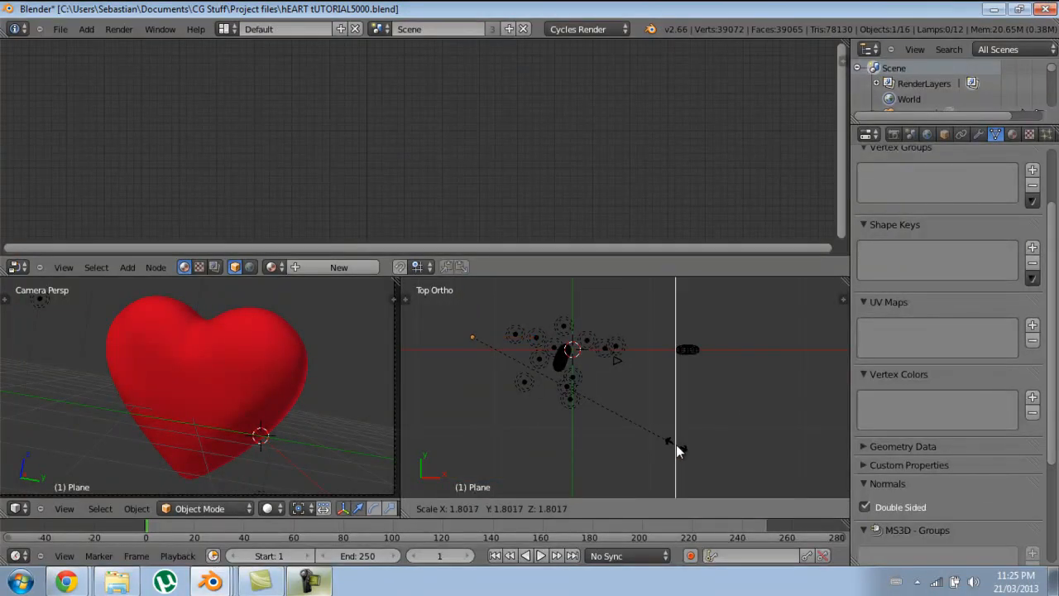
left_click(602, 415)
key("g")
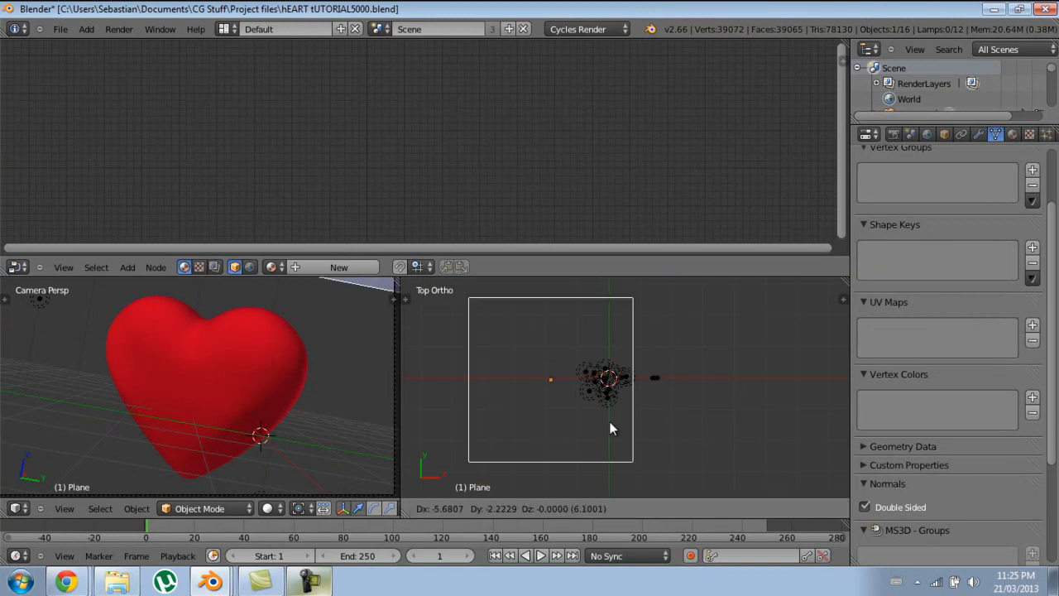
left_click(619, 457)
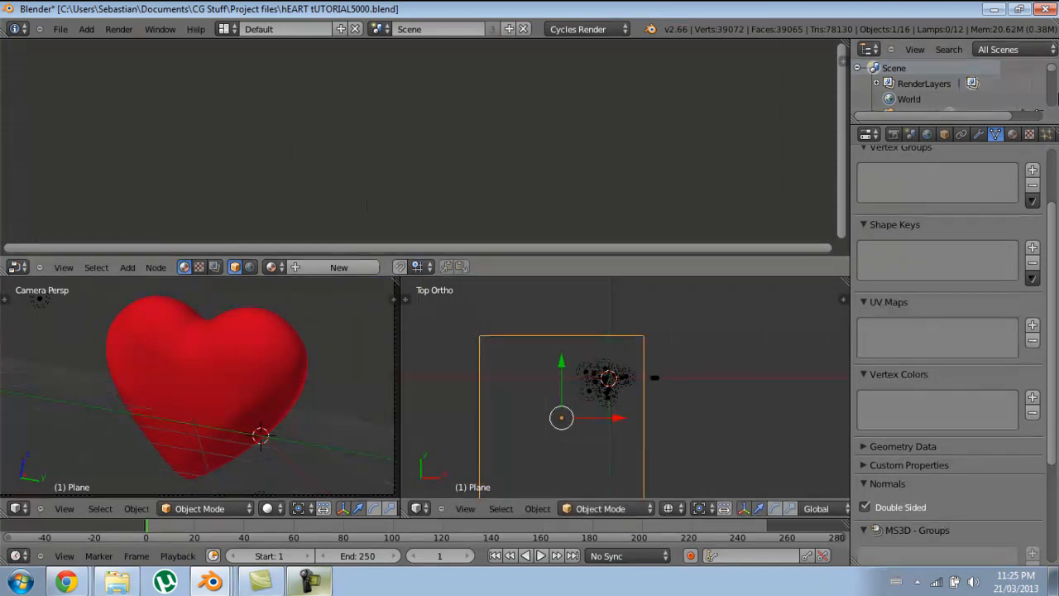
Step: Add a new particle system to the plane above the heart
scroll(1036, 135, "down", 2)
key("KP_1")
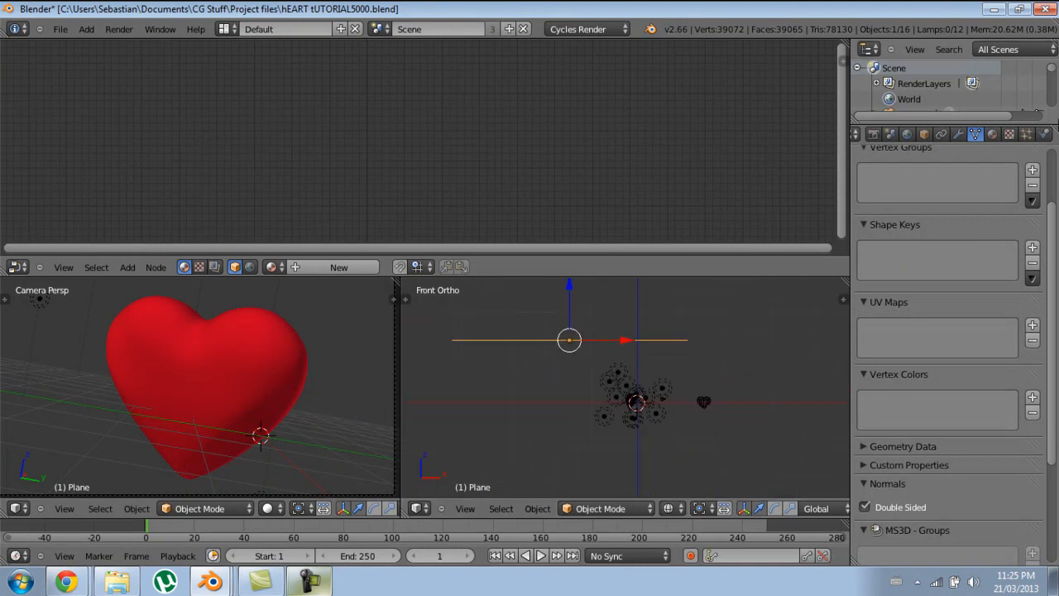
left_click(1026, 134)
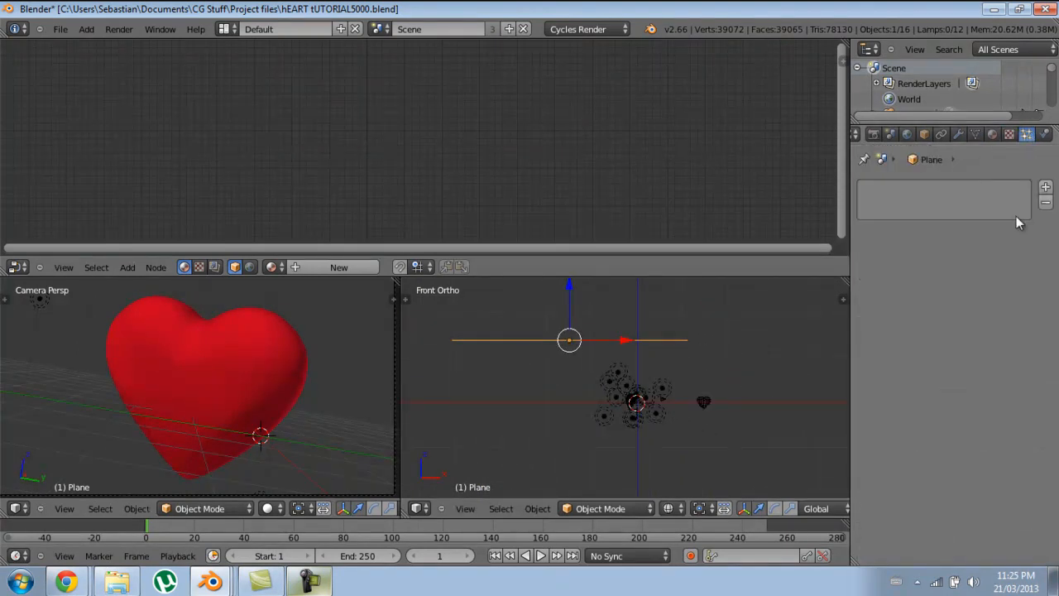
left_click(1045, 188)
Step: Raise the emitter plane along the Z axis out of the camera's frame and preview the particle animation
scroll(215, 323, "down", 4)
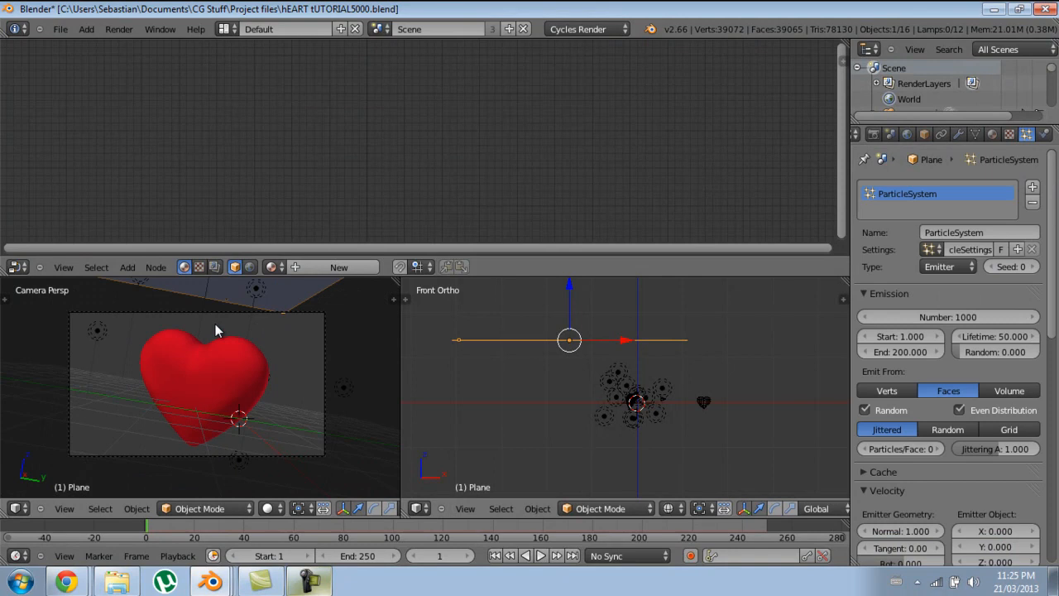
key("g")
key("z")
left_click(292, 339)
scroll(621, 339, "up", 2)
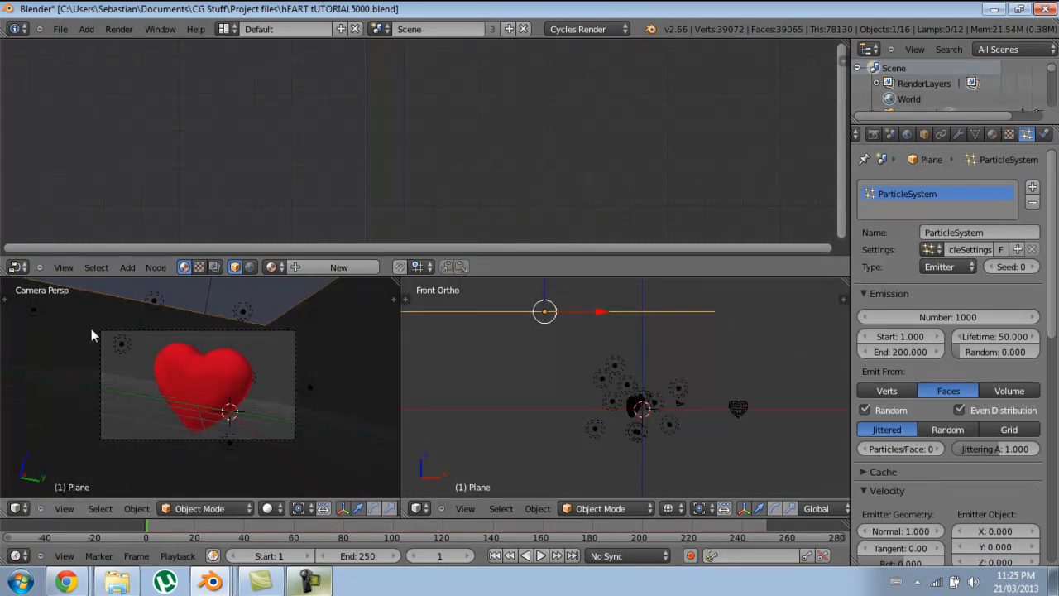
scroll(232, 302, "up", 6)
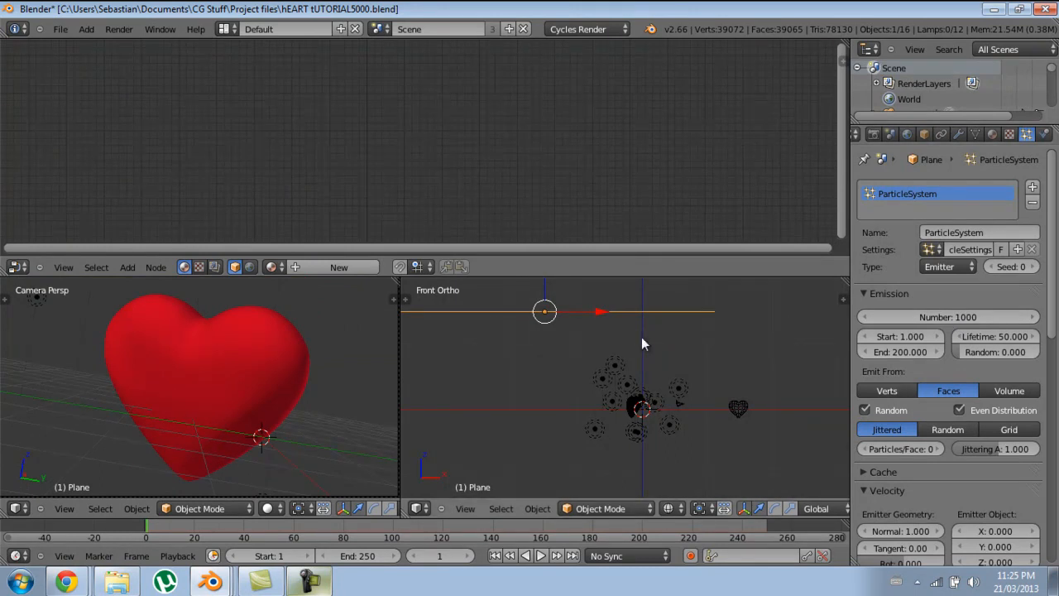
key("alt+a")
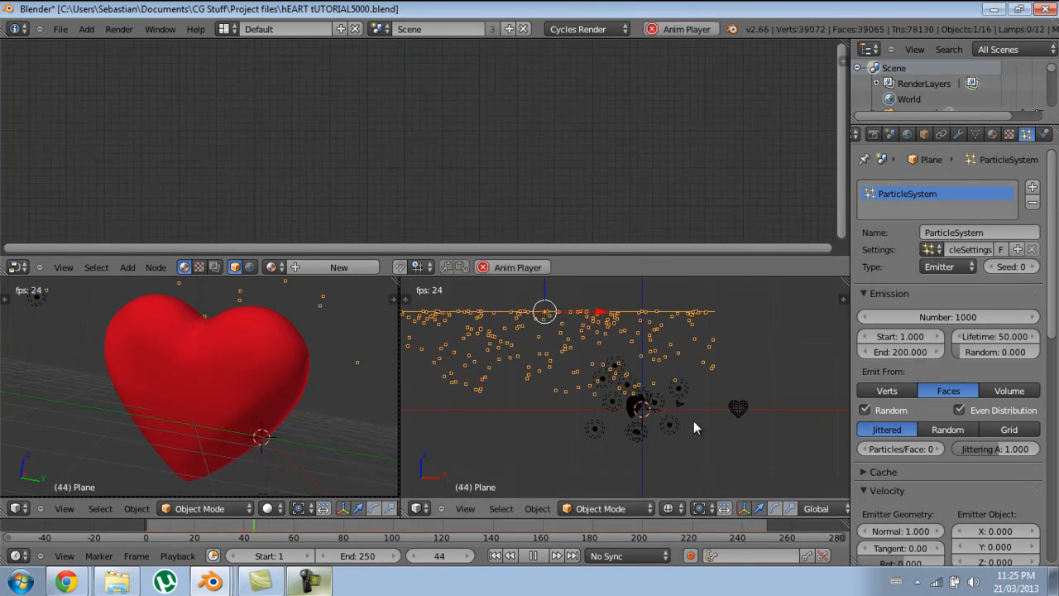
key("alt+a")
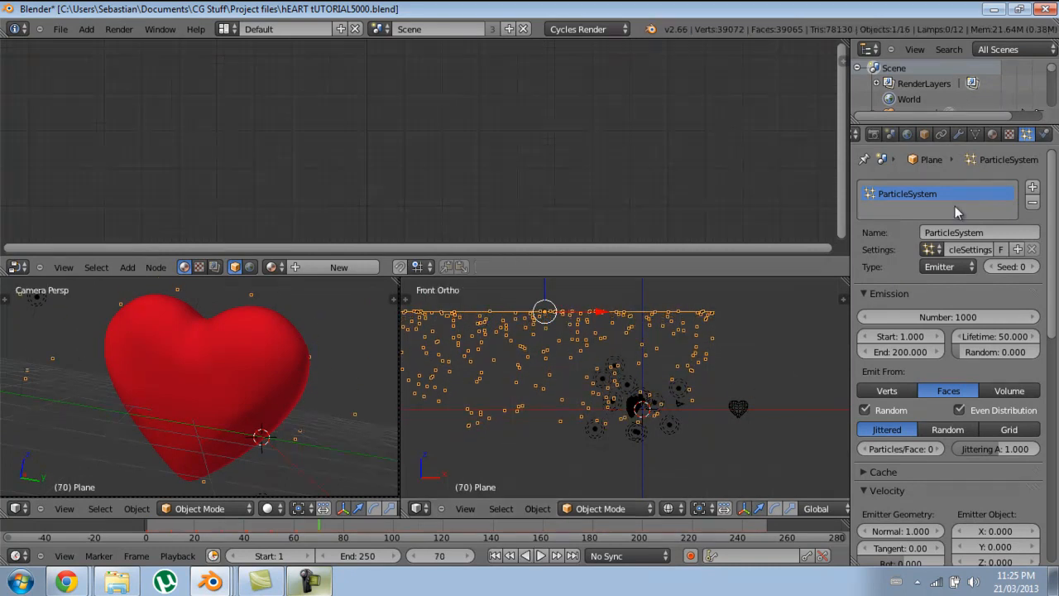
Step: Set the plane's particles to render as Object, collapsing the Velocity and Physics settings
scroll(993, 336, "down", 5)
left_click(884, 334)
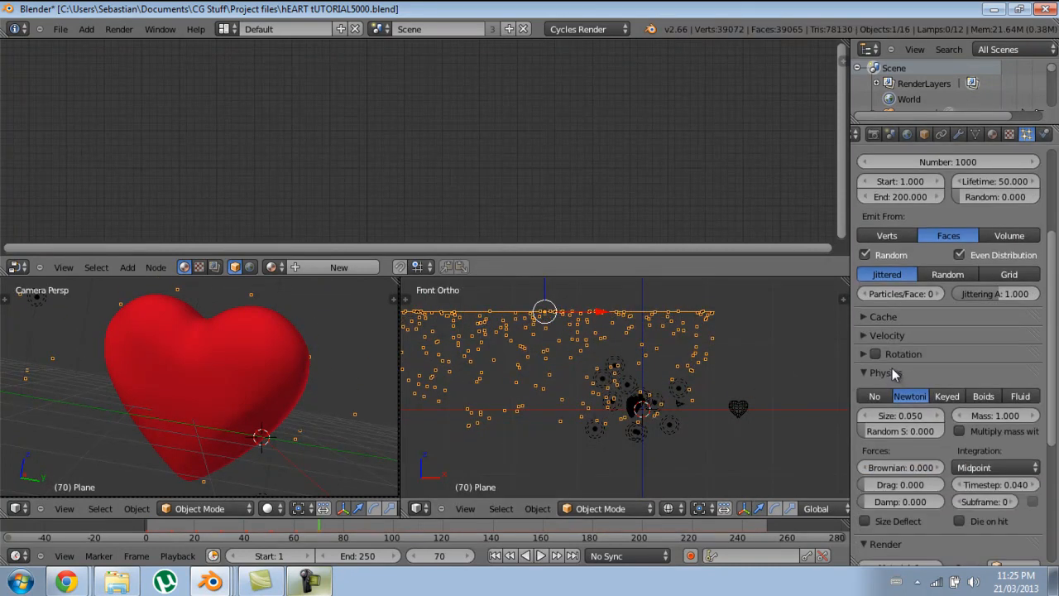
left_click(894, 373)
left_click(978, 470)
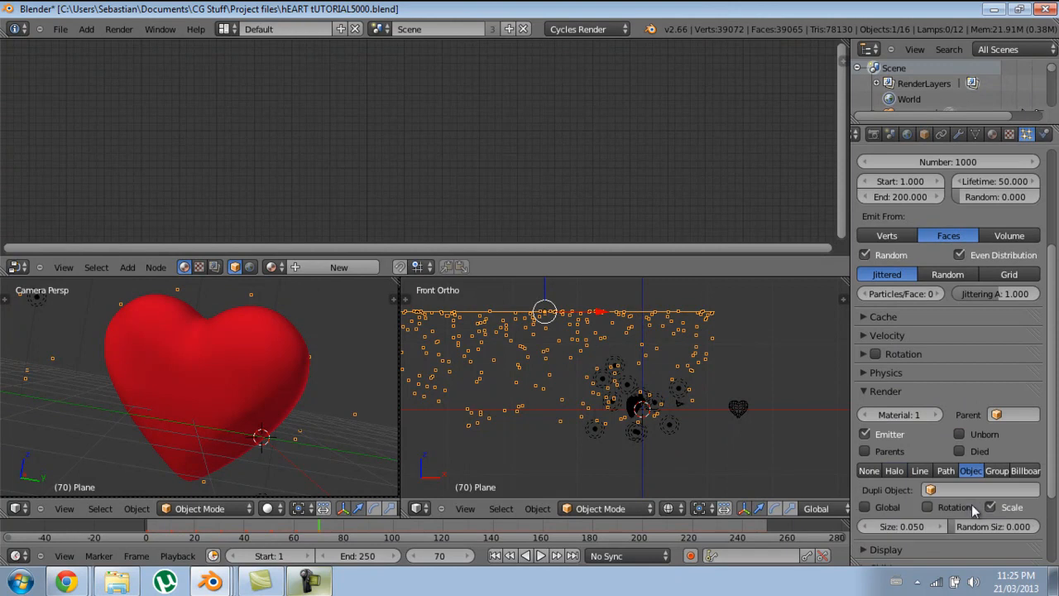
left_click(967, 490)
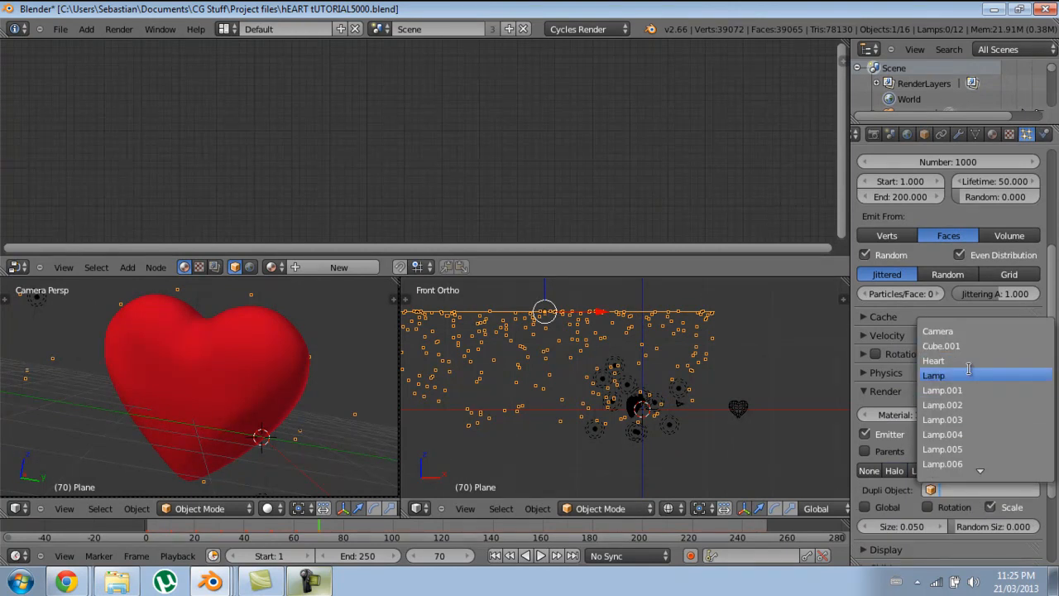
type("h")
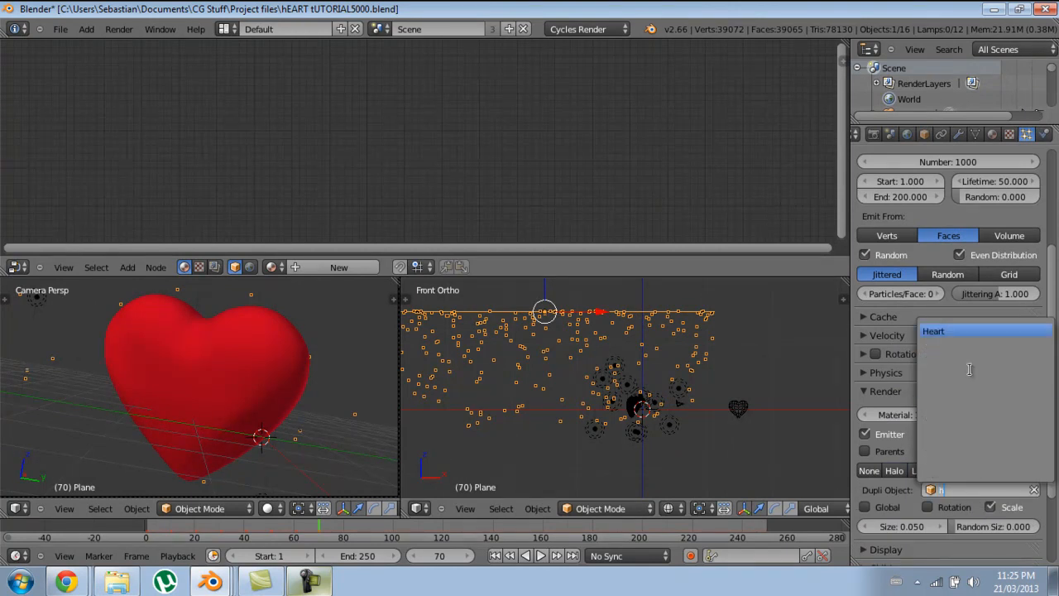
key("Return")
Step: Rename the small heart object Cube.001 as Heart_LowPoly
right_click(749, 407)
left_click(924, 134)
left_click(919, 187)
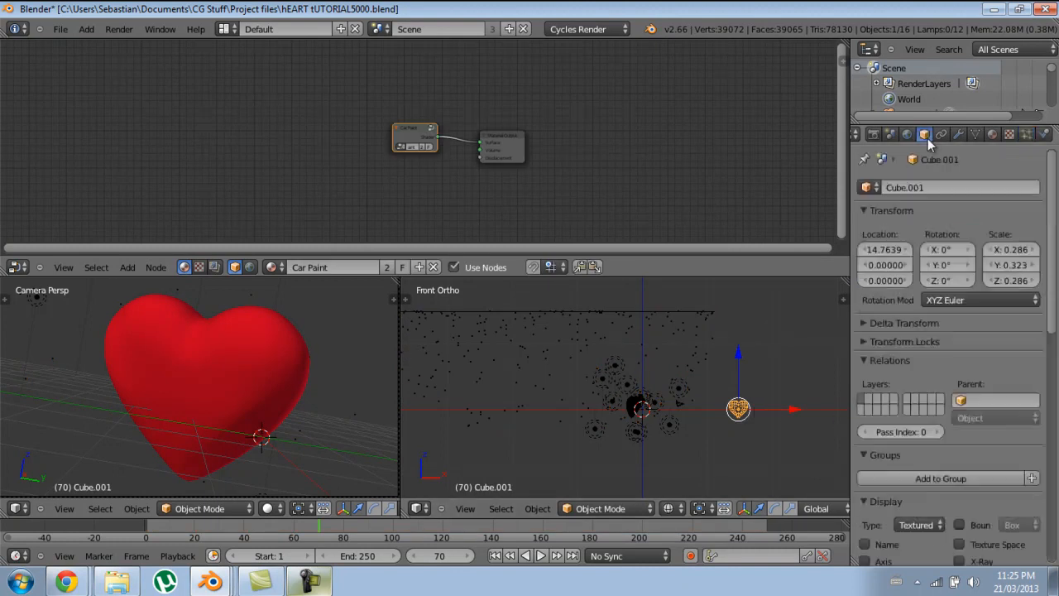
type("Heart_LowPoly")
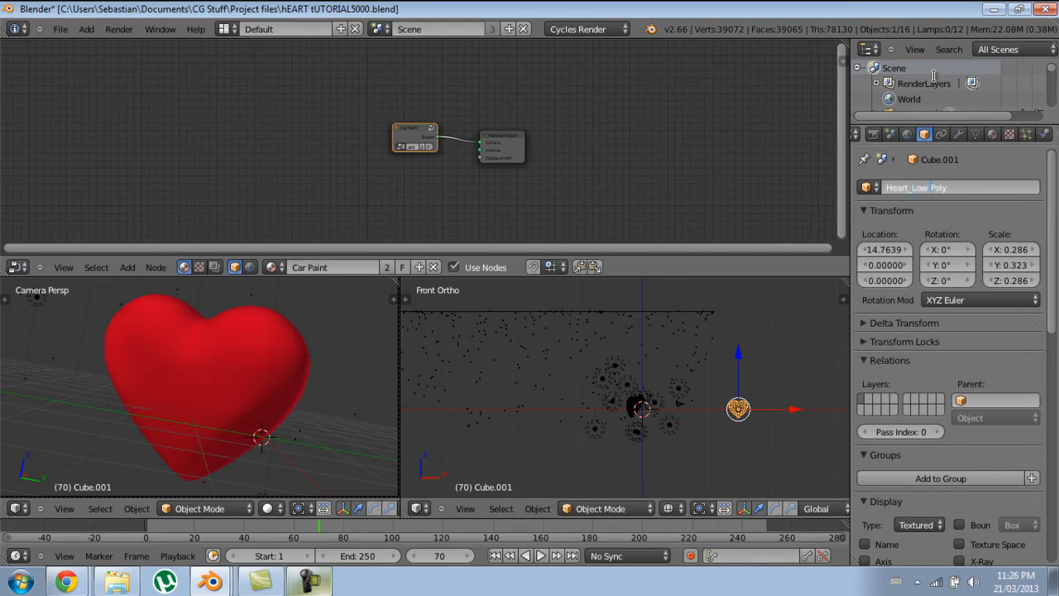
key("Return")
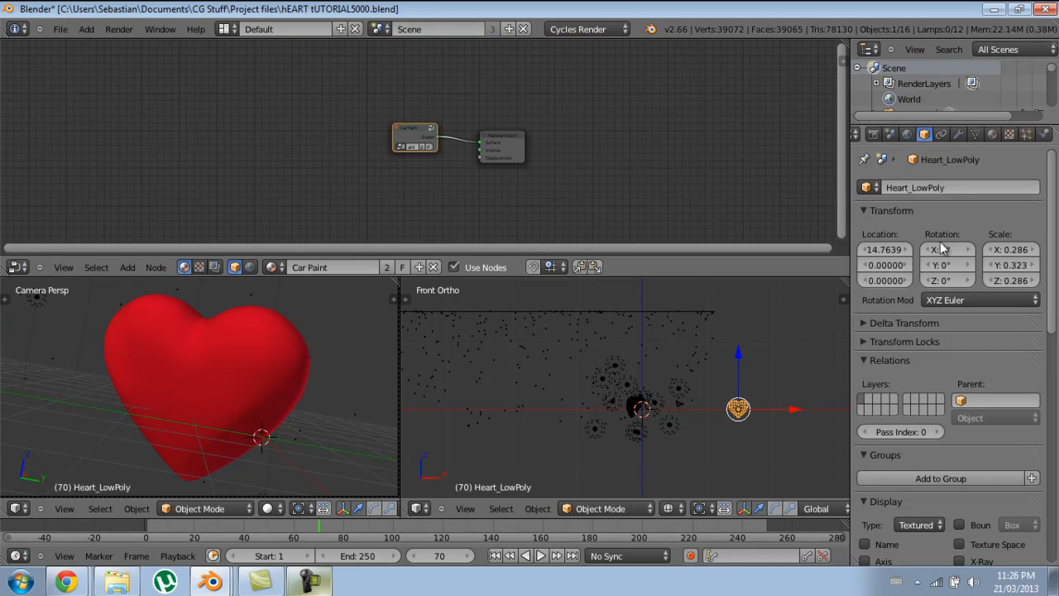
Step: Assign Heart_LowPoly as the dupli object of the plane's particle system
right_click(682, 302)
left_click(1026, 134)
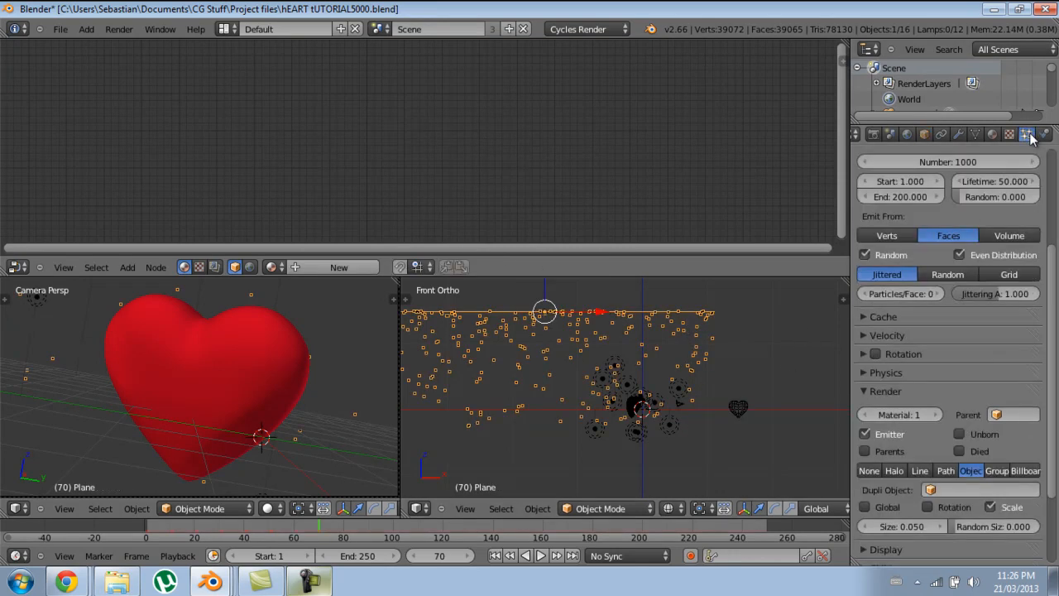
left_click(984, 490)
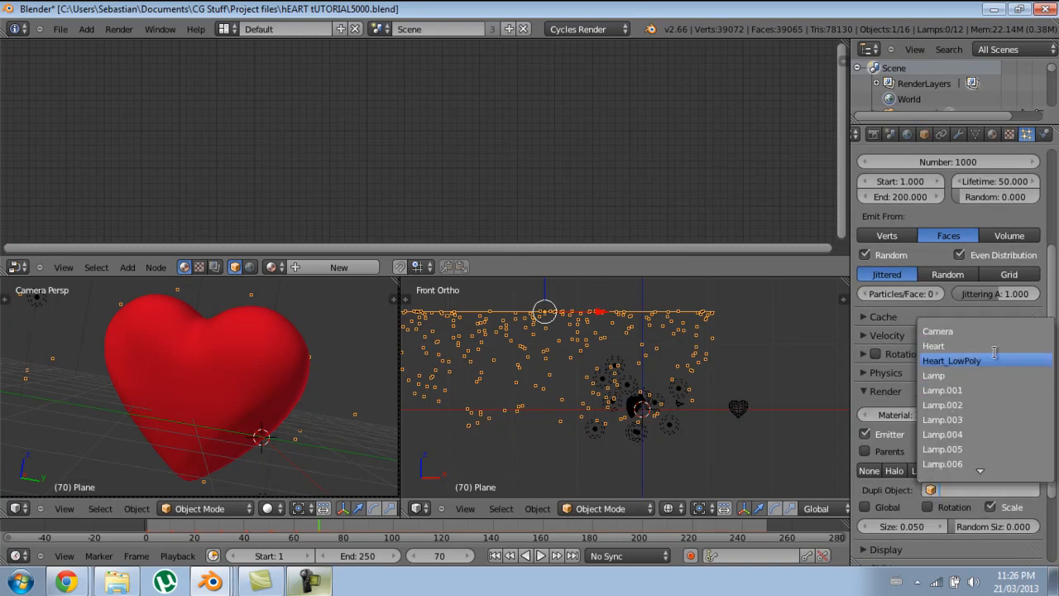
left_click(992, 361)
Step: Increase the rendered particle size to 1.460 in the plane's particle Render settings
middle_click_drag(727, 390, 577, 356, "shift")
scroll(733, 380, "up", 2)
scroll(576, 354, "up", 3)
middle_click_drag(454, 350, 567, 399, "shift")
left_click(913, 392)
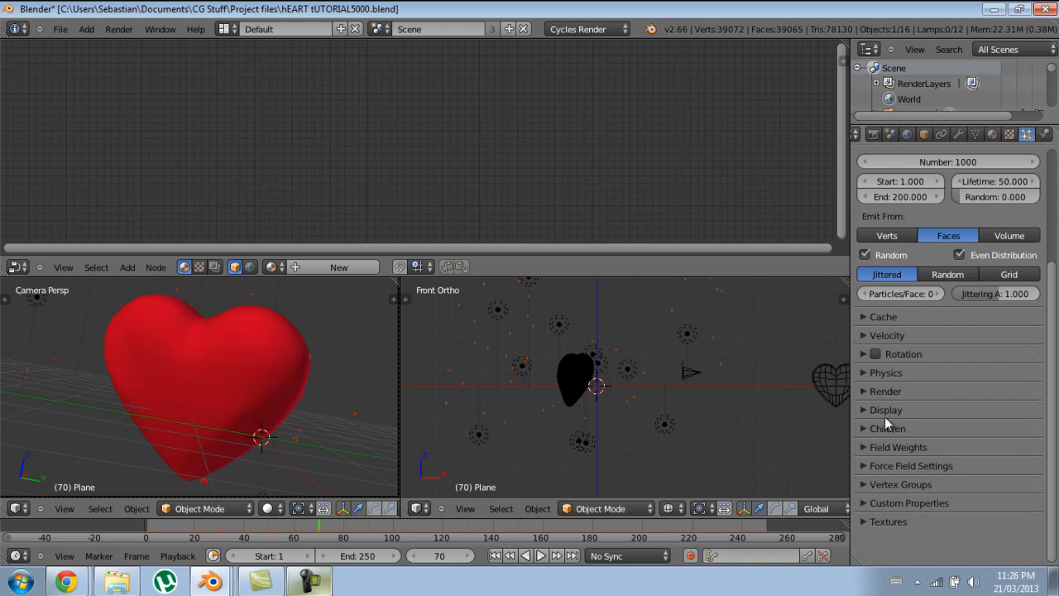
left_click(874, 387)
left_click_drag(915, 525, 1018, 528)
scroll(673, 423, "down", 9)
middle_click_drag(649, 372, 713, 539, "shift")
scroll(275, 399, "down", 4)
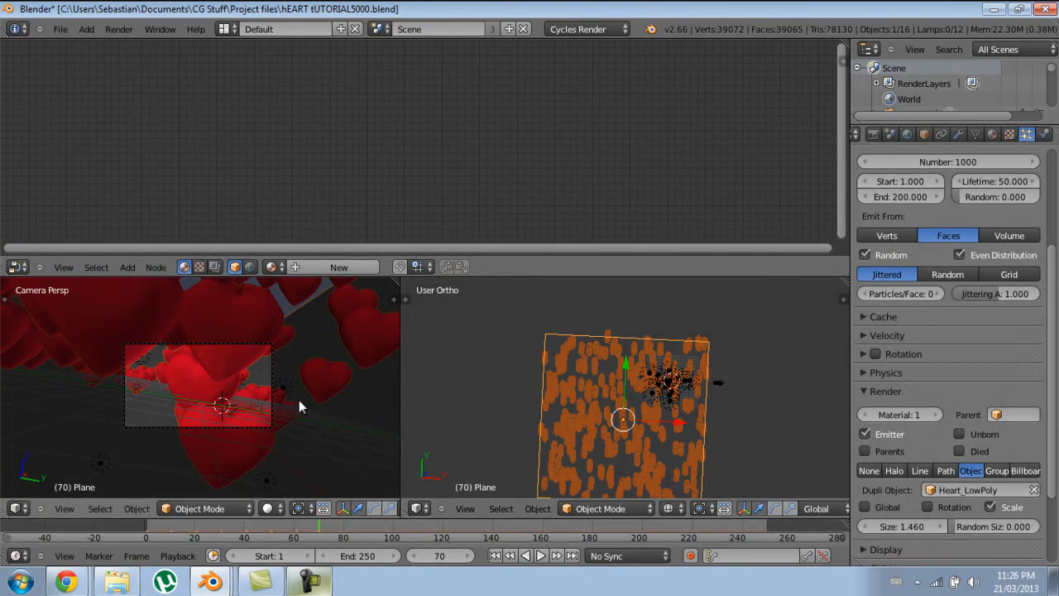
Step: Scale up the emitter plane and shift it in the top view so it mostly extends behind the main heart
key("KP_1")
scroll(660, 415, "up", 8)
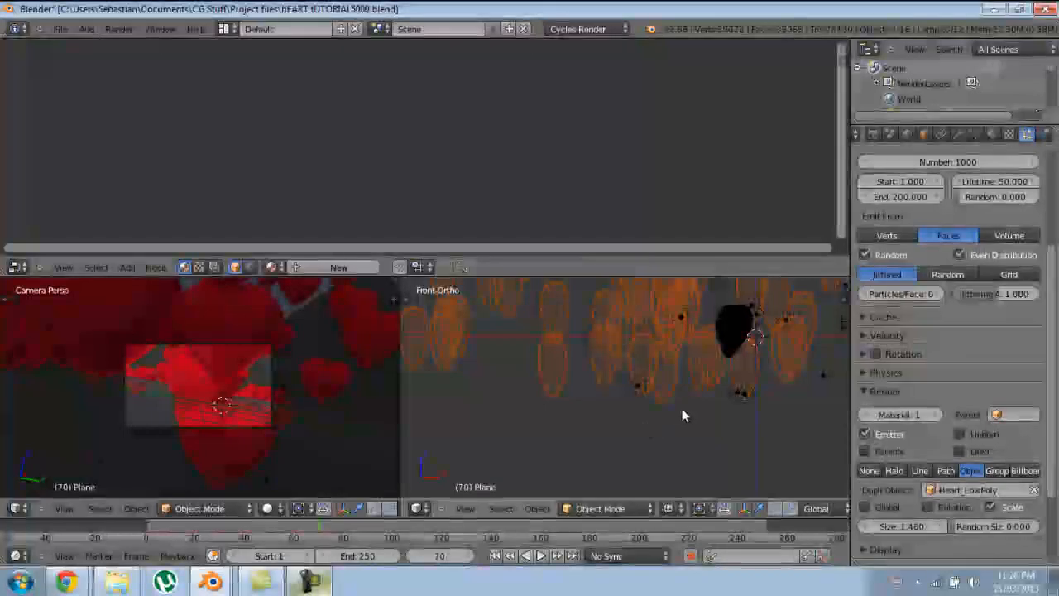
scroll(624, 402, "down", 5)
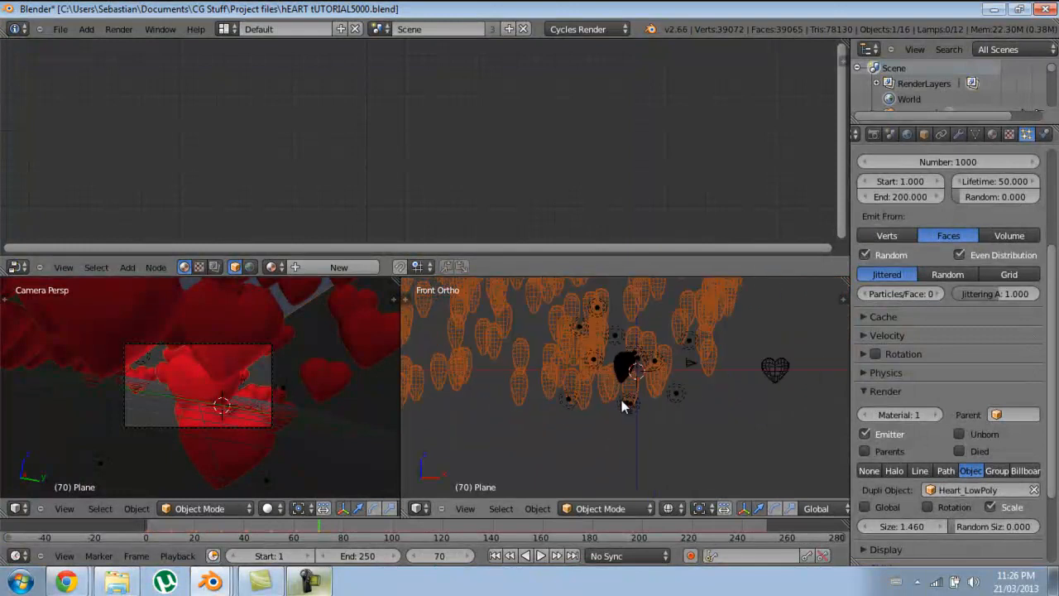
key("KP_7")
key("s")
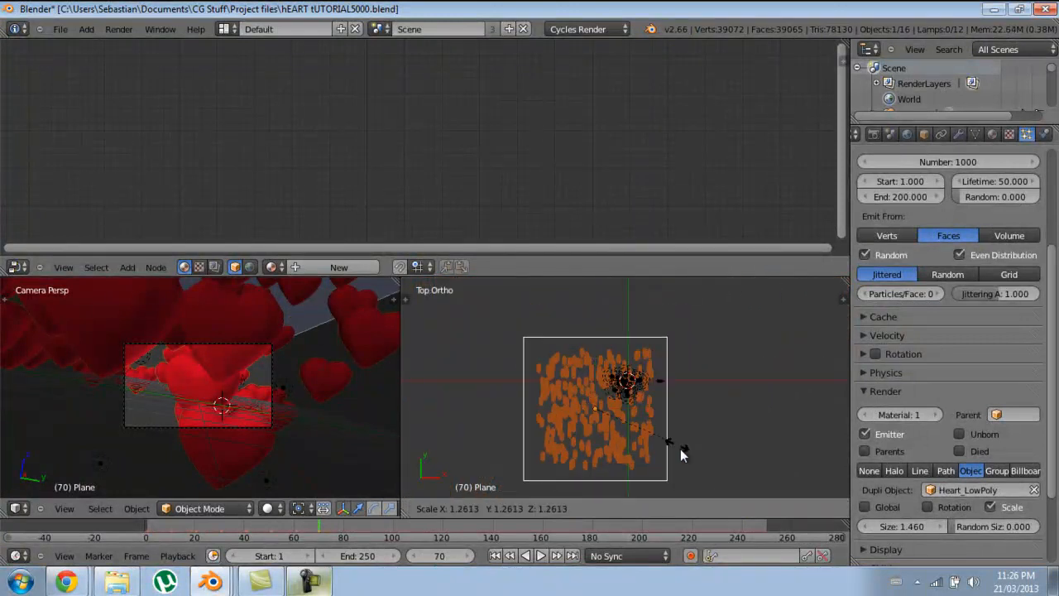
left_click(733, 489)
key("g")
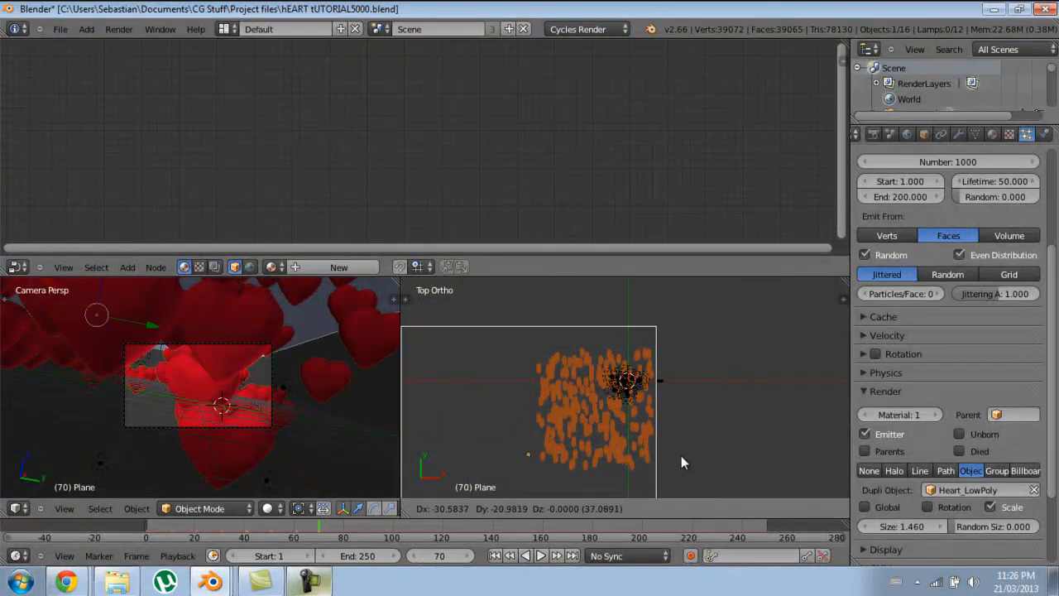
left_click(672, 492)
Step: Play the animation from the start and check how the heart particles fall from the repositioned plane
key("alt+a")
middle_click_drag(807, 403, 638, 281)
key("shift+Left")
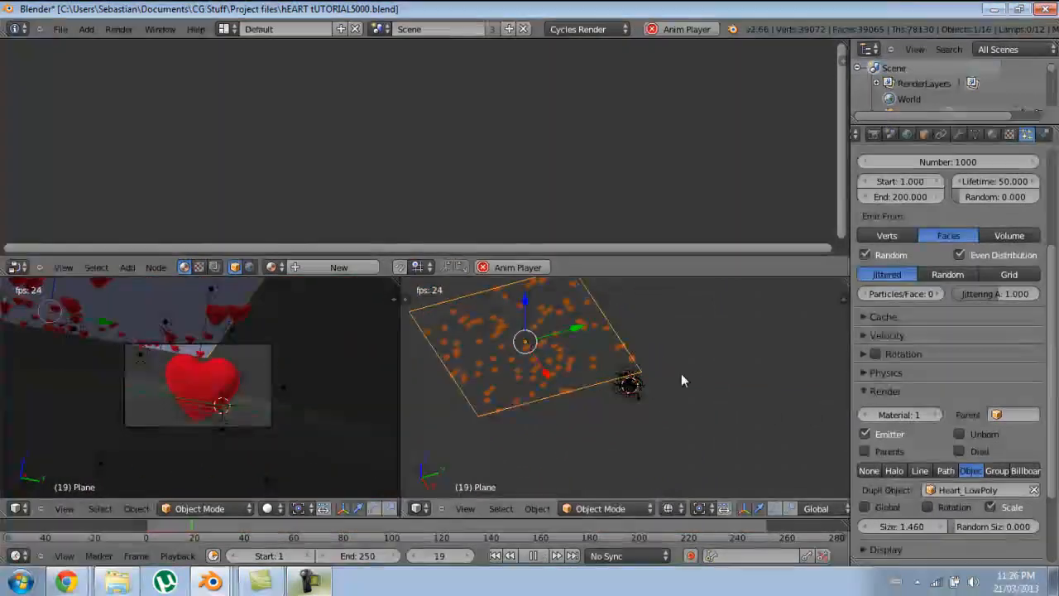
key("alt+a")
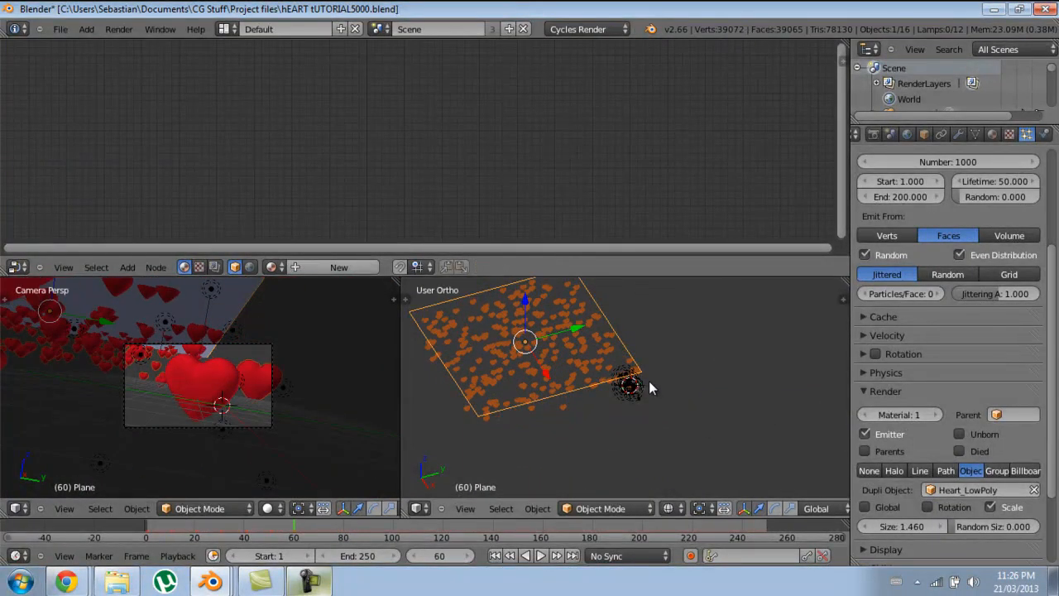
Step: Reposition the emitter plane in the top view so it covers the main heart, checking the placement during playback
key("KP_7")
key("g")
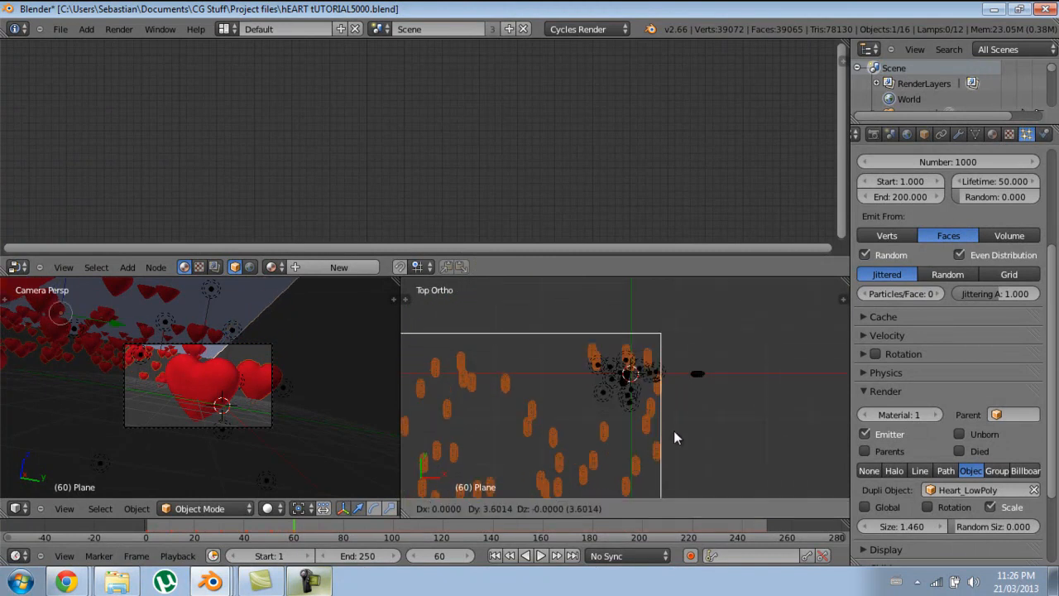
right_click(677, 326)
key("alt+a")
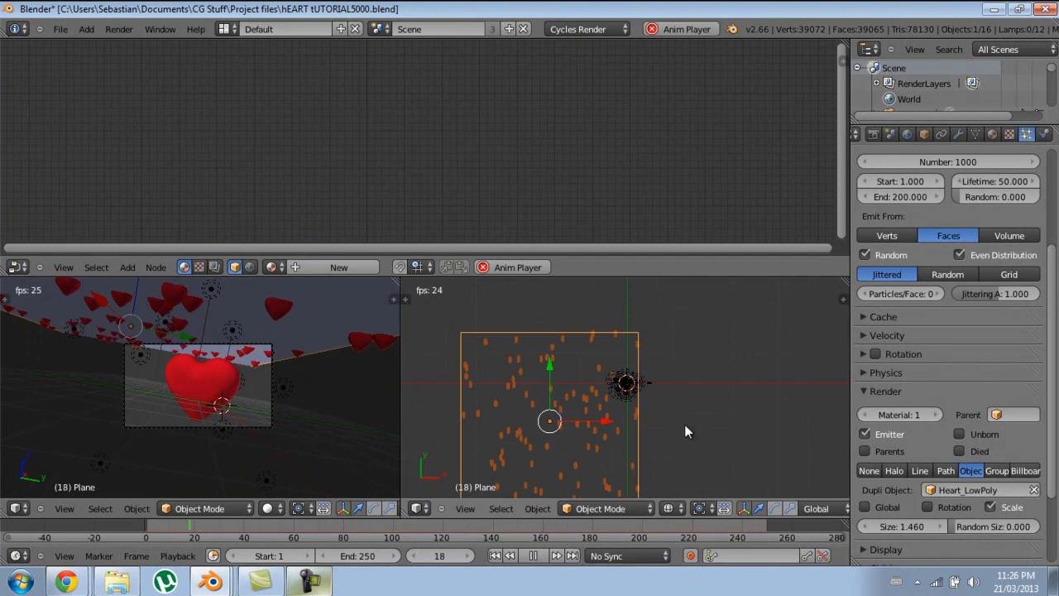
key("g")
left_click(693, 358)
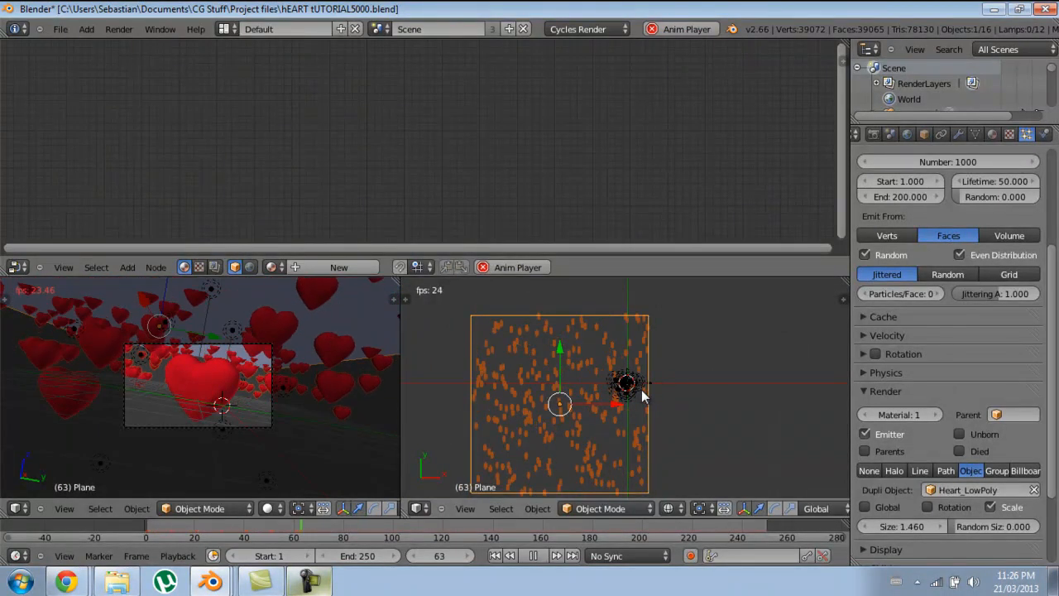
key("alt+a")
Step: Set the particle lifetime to 250 and replay the animation from the first frame
left_click(995, 182)
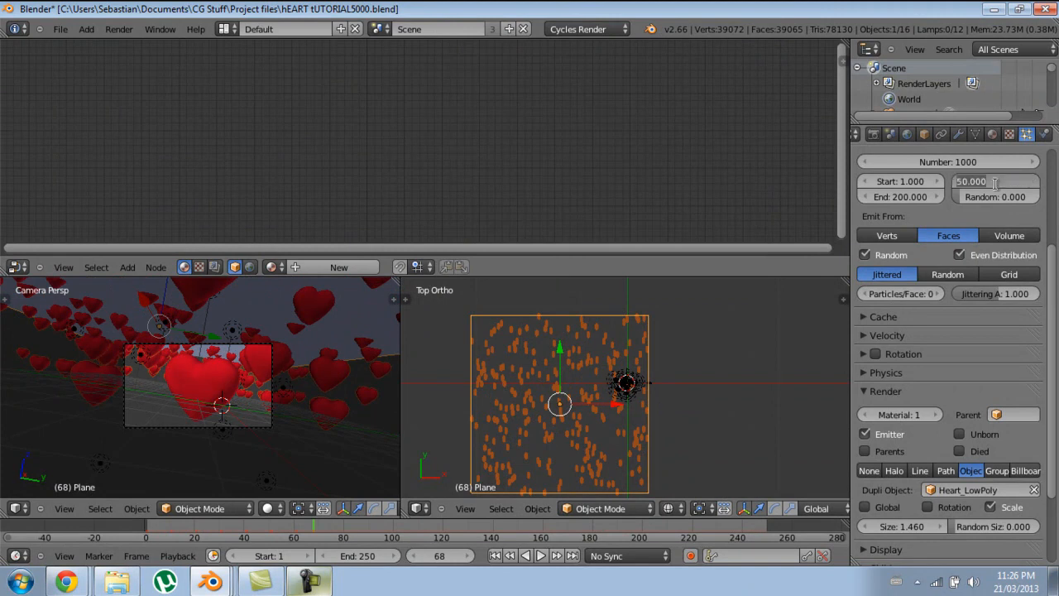
type("250")
key("Return")
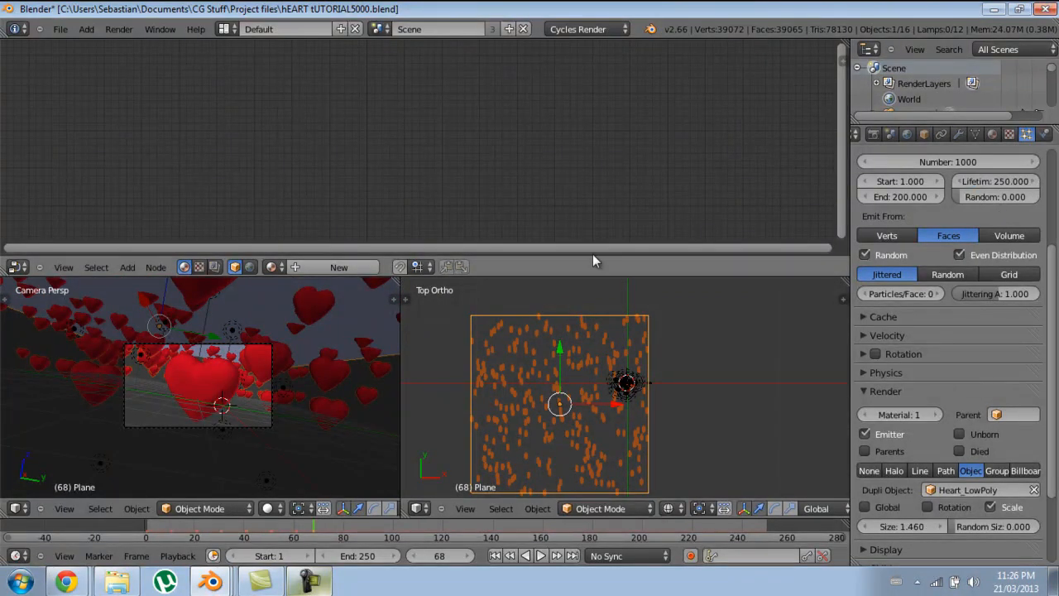
key("shift+Left")
key("alt+a")
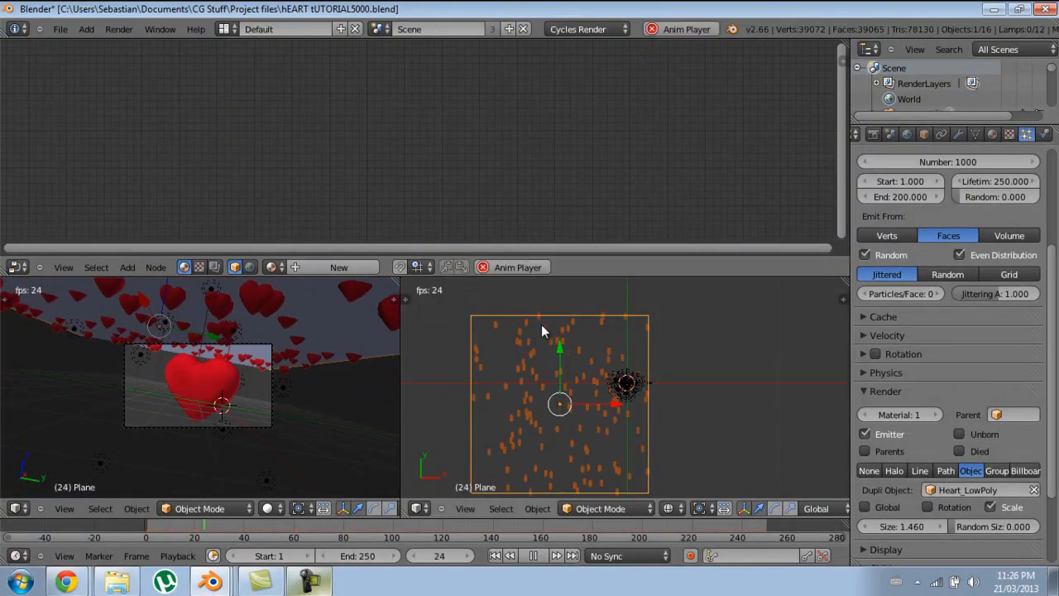
key("alt+a")
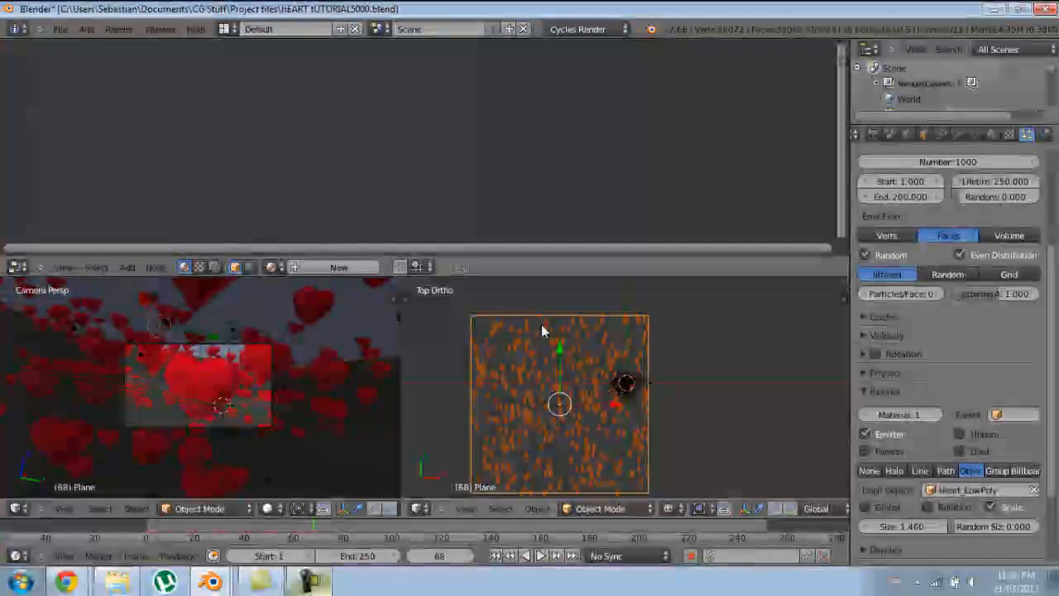
Step: Show the finished render result in the Heart.blend window for reference, and return to the tutorial scene's window
scroll(266, 377, "up", 2)
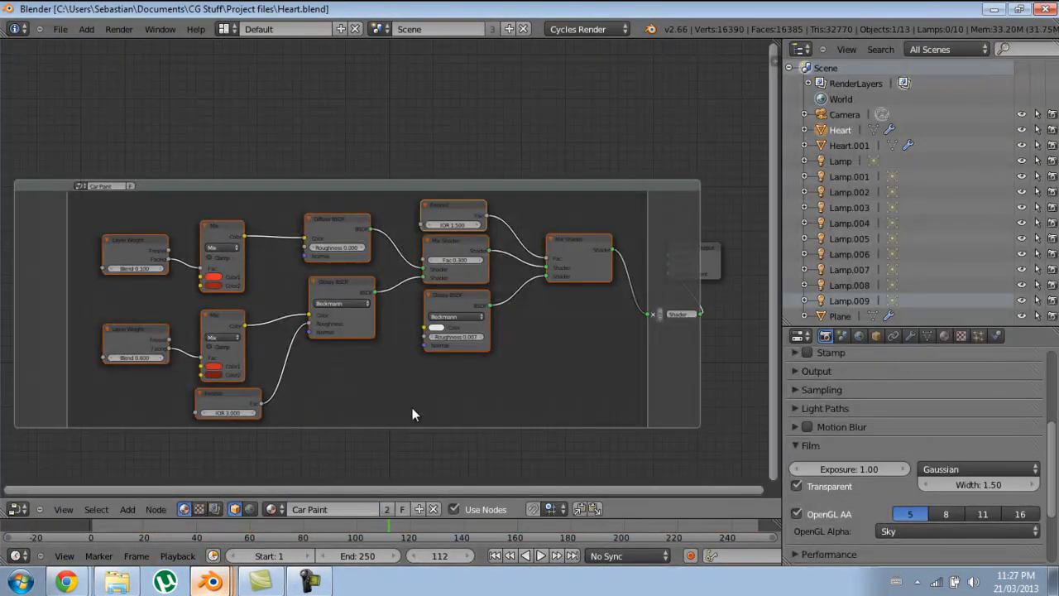
key("F11")
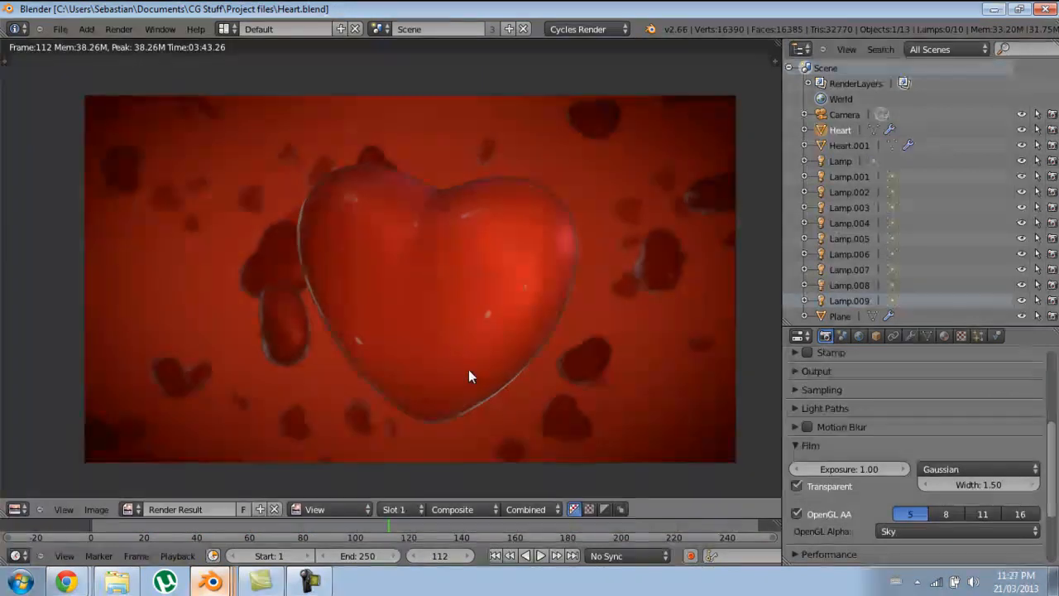
mouse_move(227, 579)
left_click(234, 506)
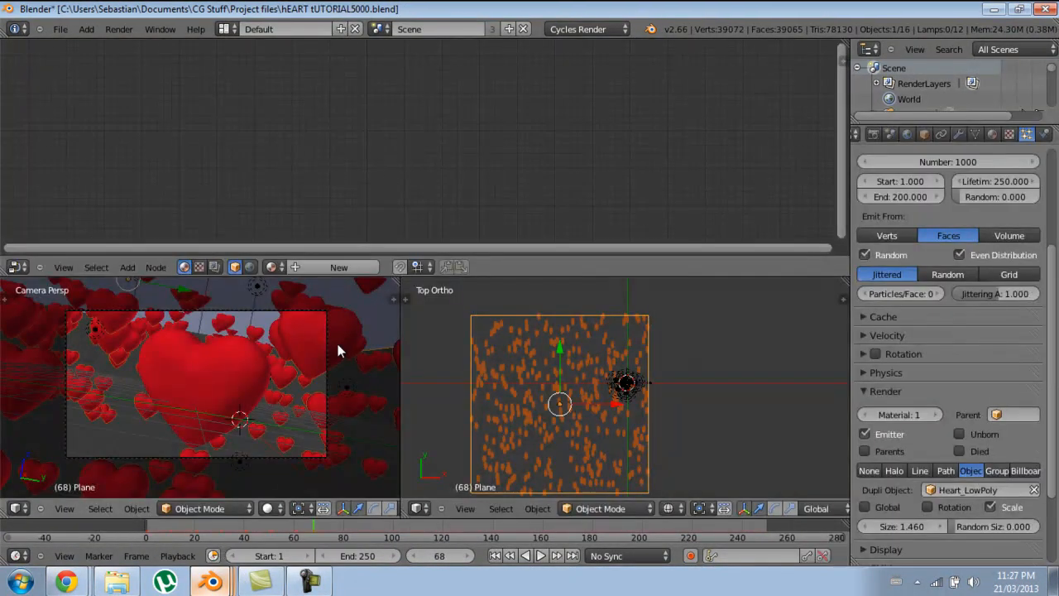
left_click(885, 392)
left_click(893, 391)
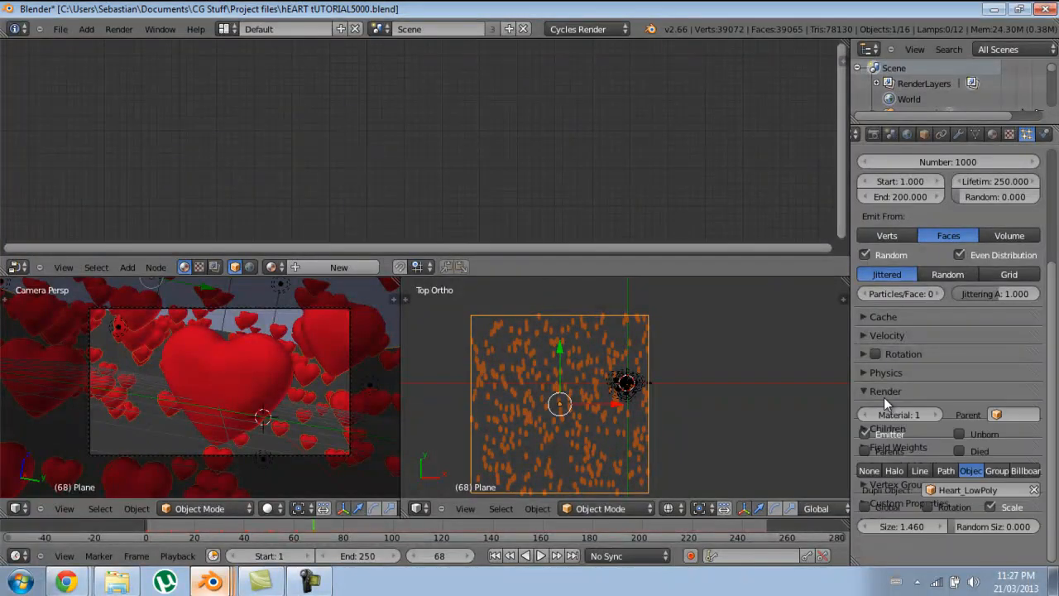
Step: Set the heart particles' render size to 1.281 with a random size of 0.311, and save the file
mouse_move(986, 528)
left_mouse_down()
mouse_move(89, 533)
mouse_move(984, 530)
left_mouse_up()
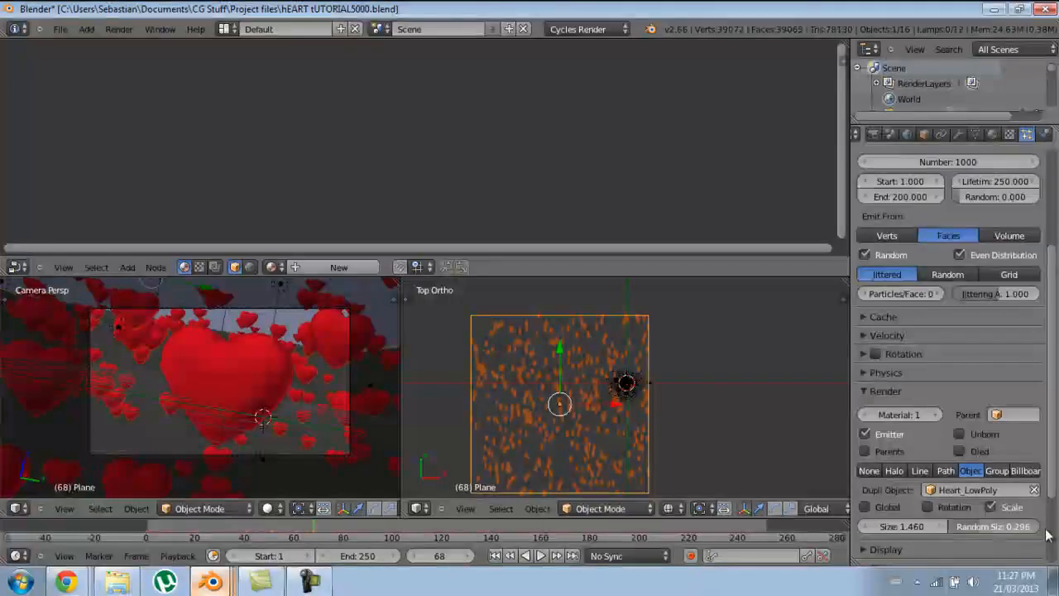
left_click_drag(912, 523, 913, 523)
left_click_drag(819, 527, 769, 520)
scroll(563, 424, "up", 7)
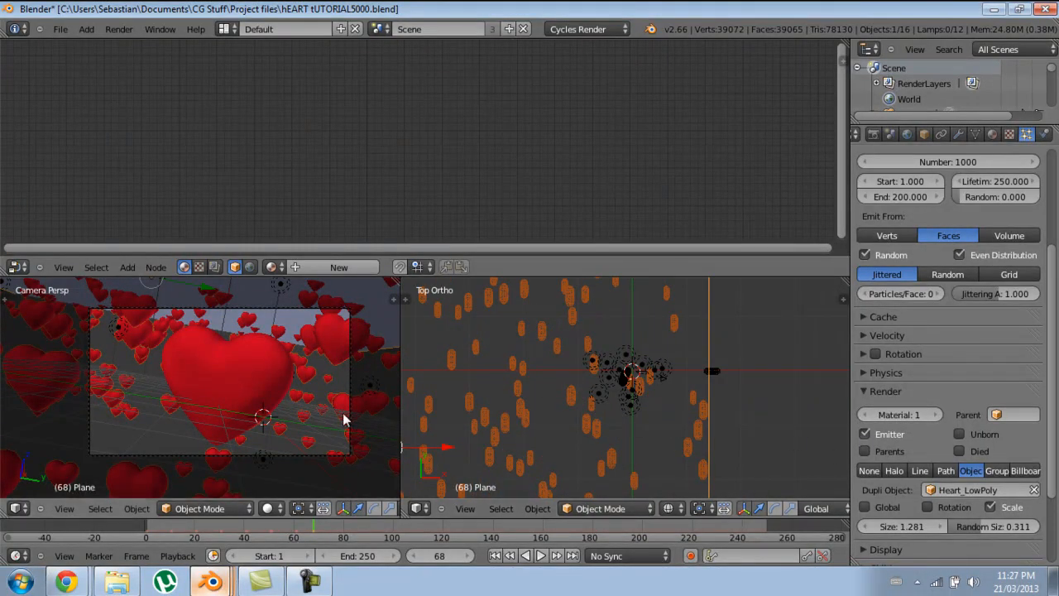
scroll(294, 382, "up", 2)
key("ctrl+s")
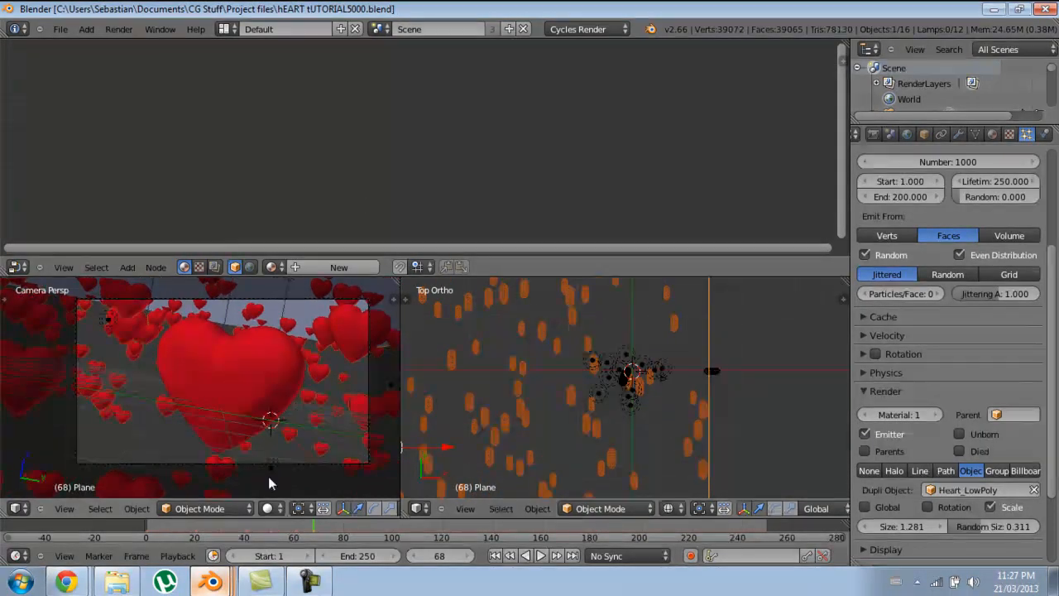
Step: Preview the camera view in Rendered shading to check the particle sizes, and return it to Solid shading
left_click(268, 508)
left_click(291, 405)
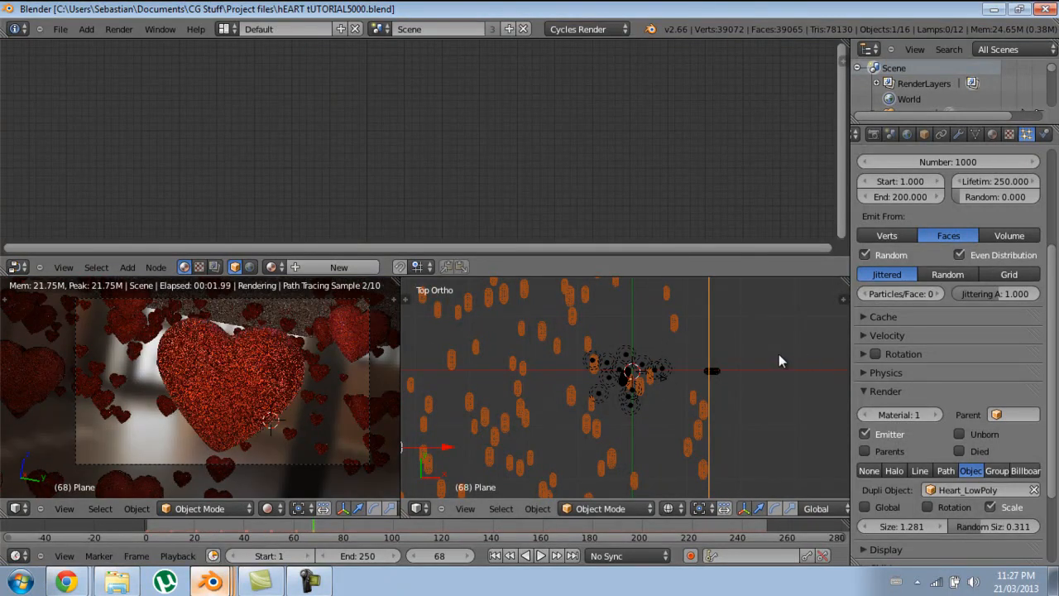
key("shift+z")
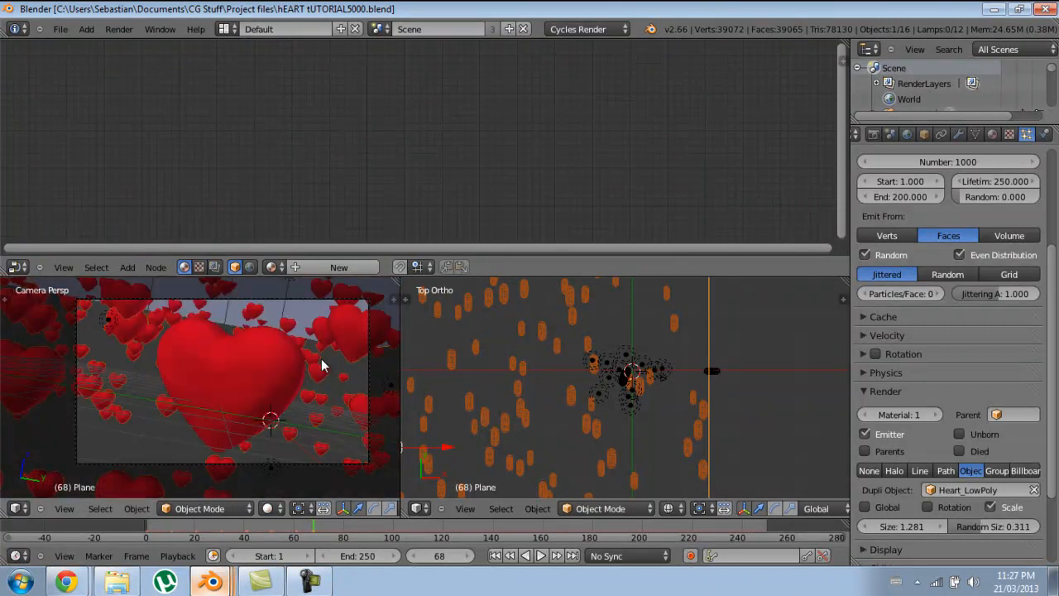
Step: Raise the emitter plane by about 27 units along the global Z axis, clear of the camera frame
scroll(279, 329, "down", 4)
middle_click_drag(239, 383, 254, 353)
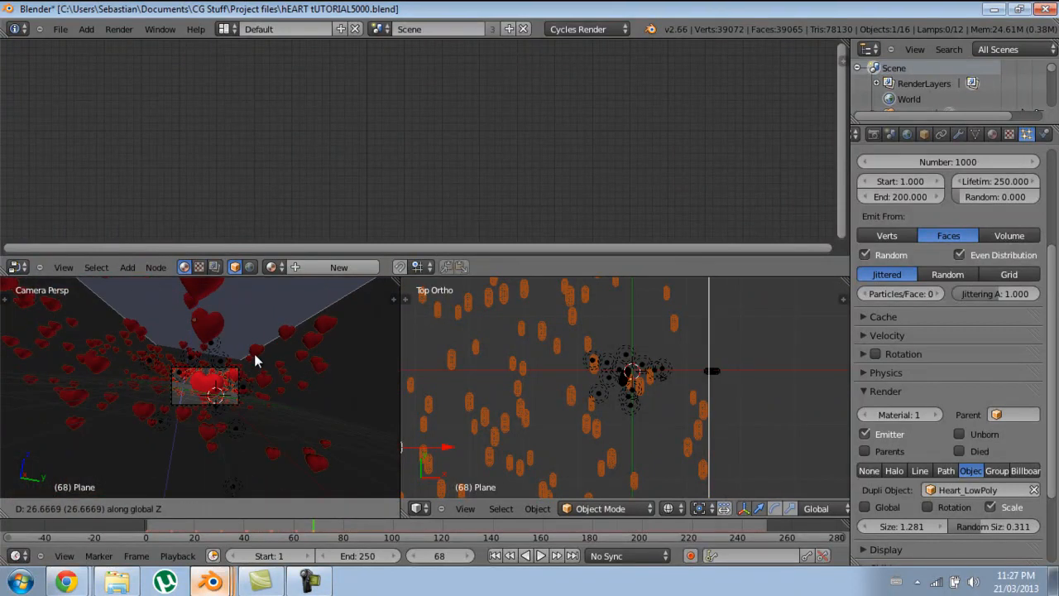
key("KP_0")
scroll(184, 457, "up", 4)
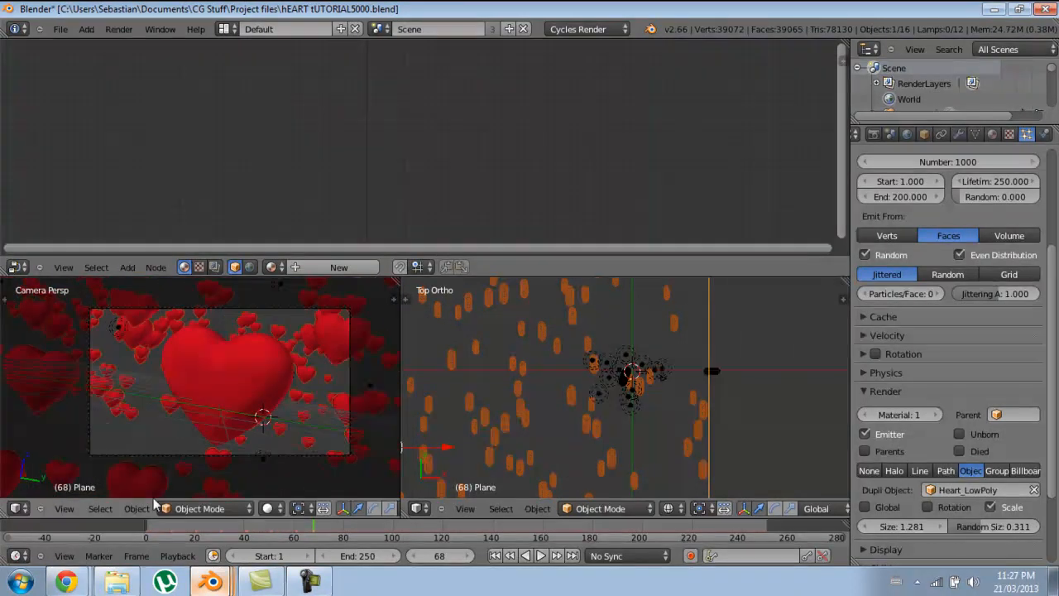
Step: Play the animation from the first frame and check how the hearts fall from the raised plane
key("shift+Left")
key("alt+a")
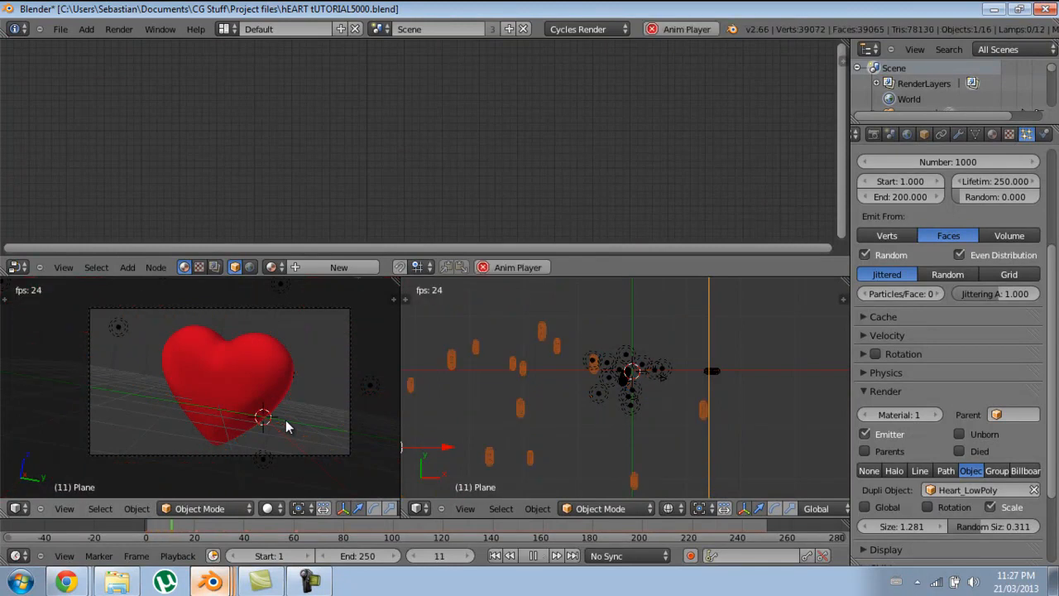
scroll(285, 419, "down", 4)
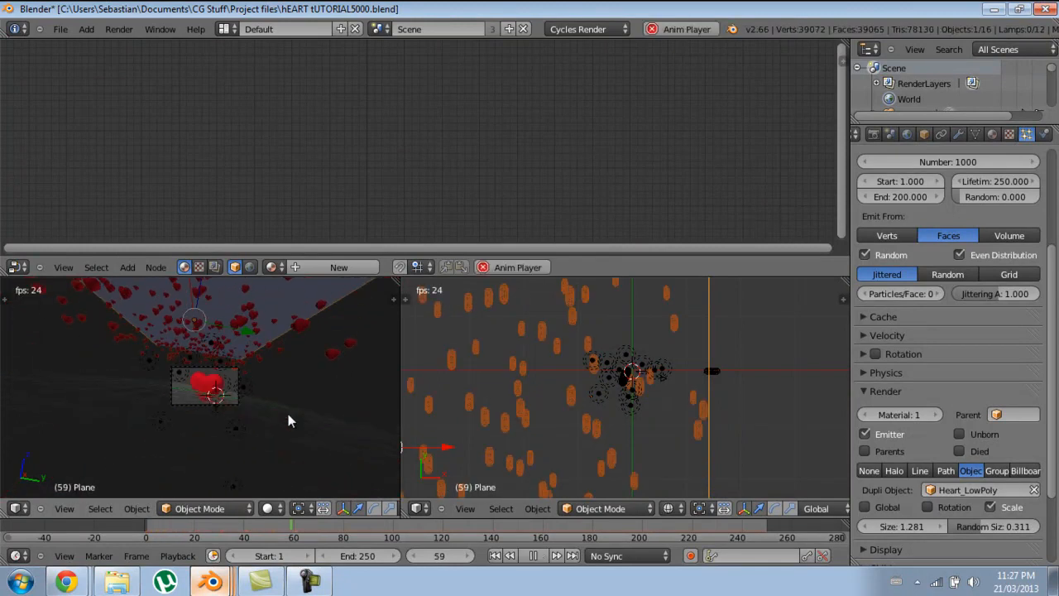
key("alt+a")
scroll(271, 421, "up", 5)
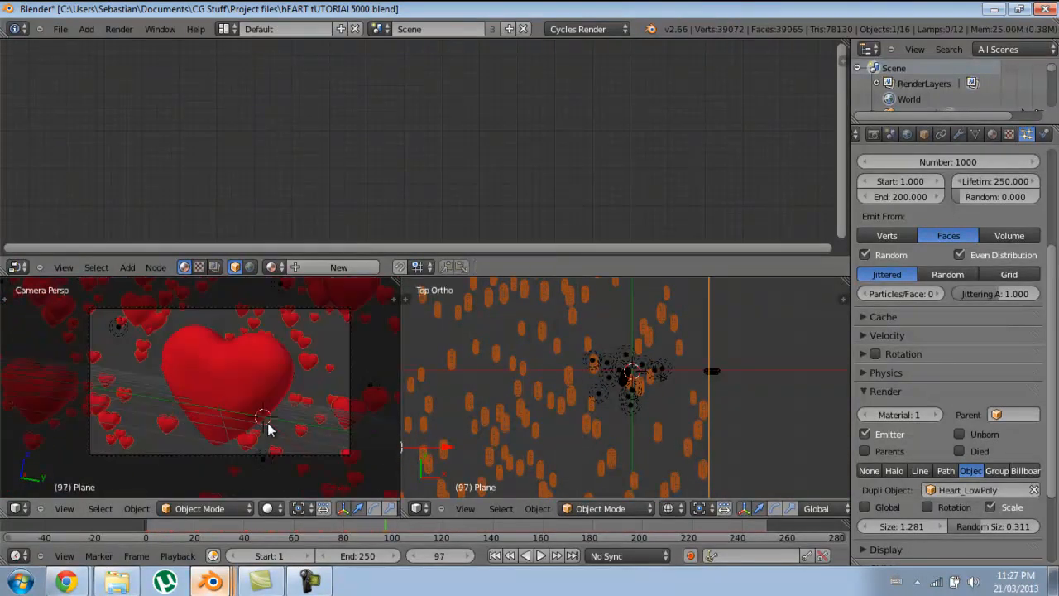
key("alt+a")
key("alt+a")
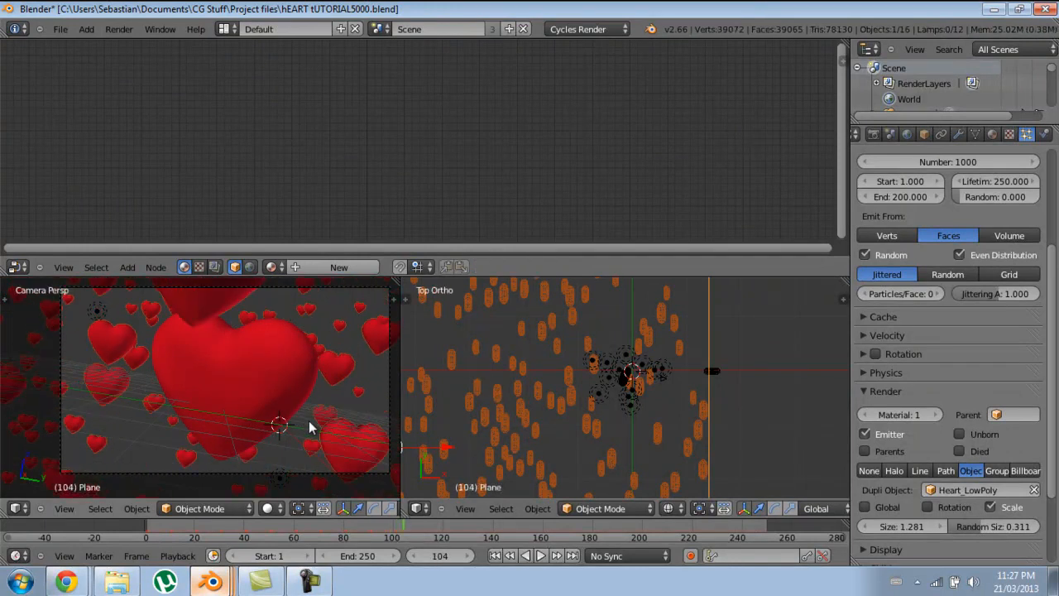
Step: Advance the animation frame by frame to frame 112 and switch the camera view to Rendered shading
key("Right")
key("Right")
key("Right")
key("Right")
key("Right")
key("Right")
key("Right")
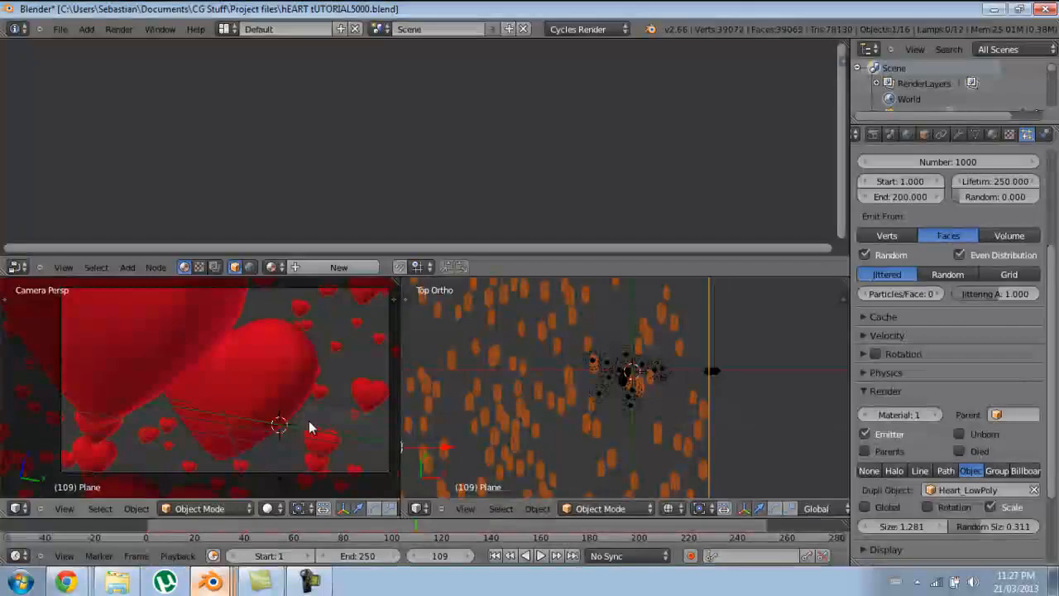
key("Right")
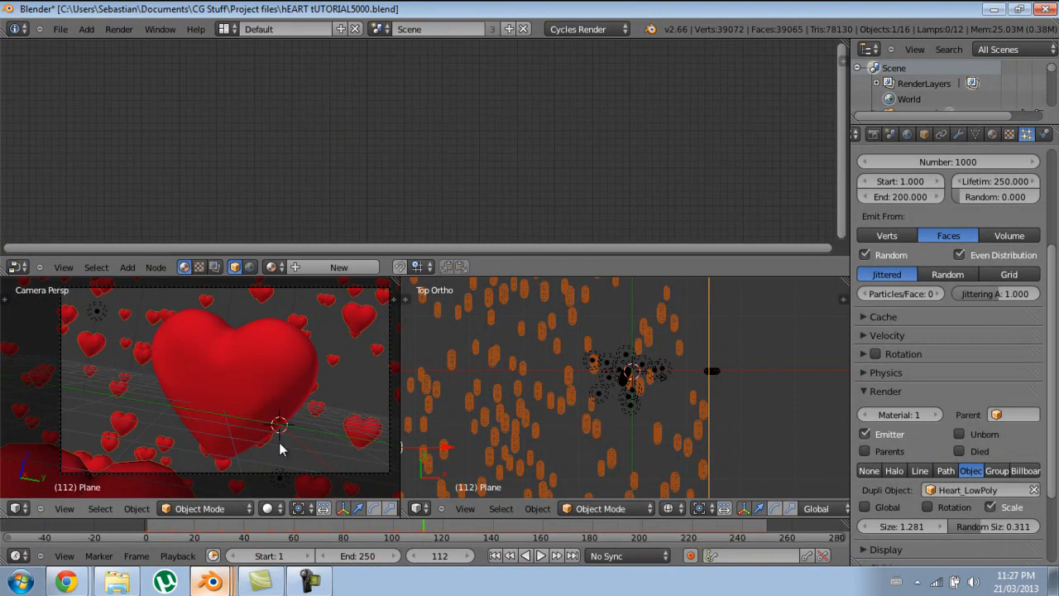
left_click(270, 507)
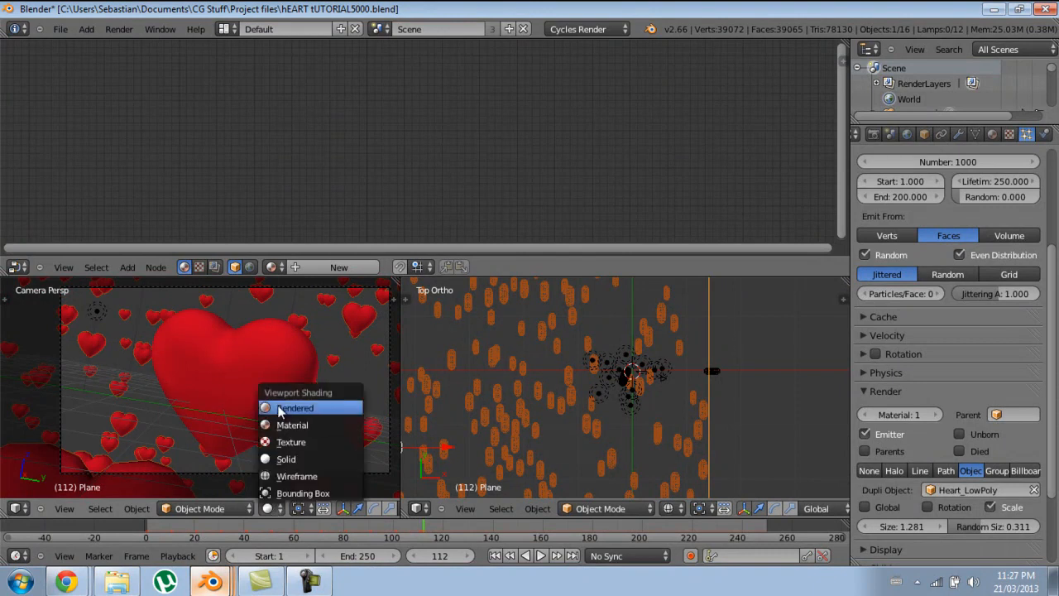
left_click(322, 408)
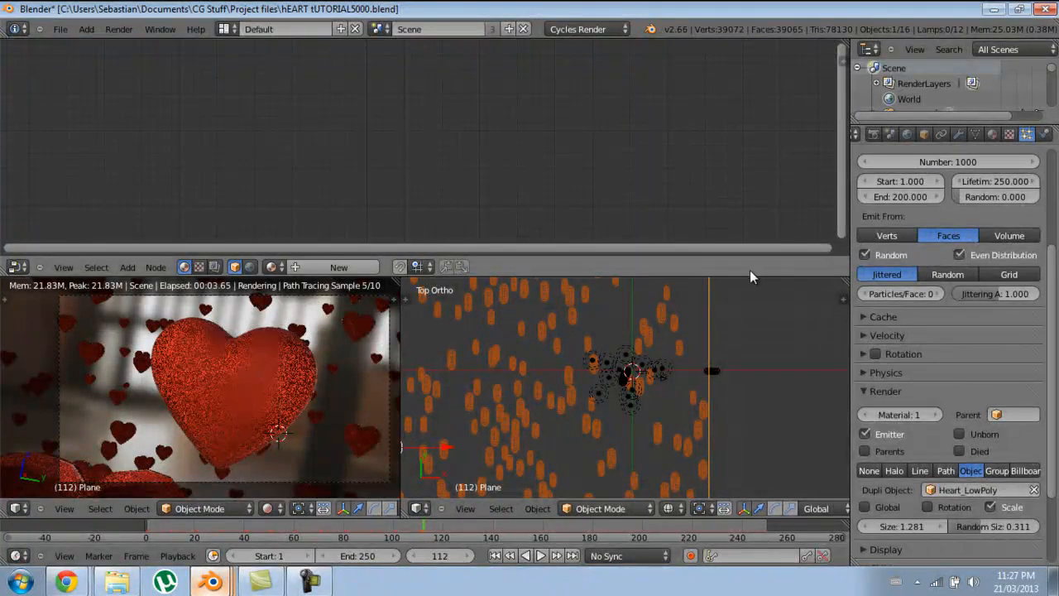
Step: Examine how the heart particles and lamps are spread around the main heart in the top view
scroll(654, 438, "up", 3)
middle_click_drag(707, 383, 705, 388, "shift")
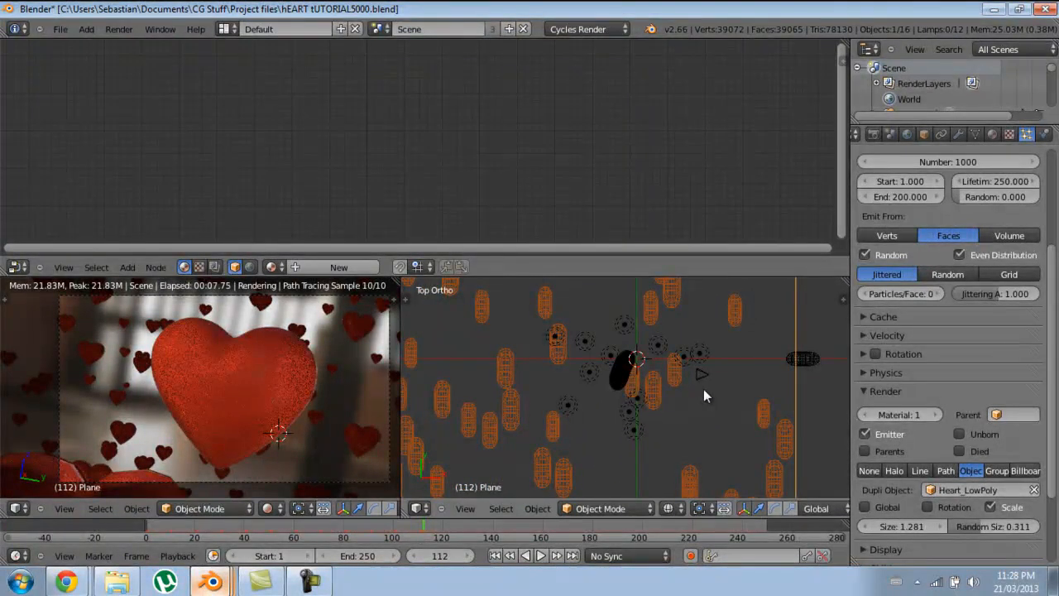
scroll(703, 390, "up", 2)
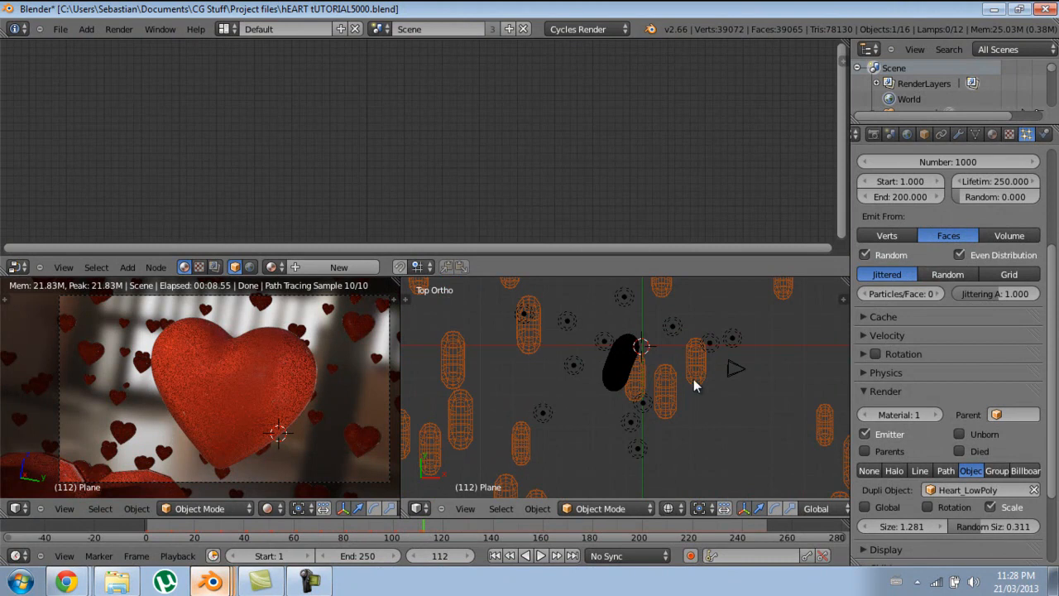
scroll(644, 376, "down", 3)
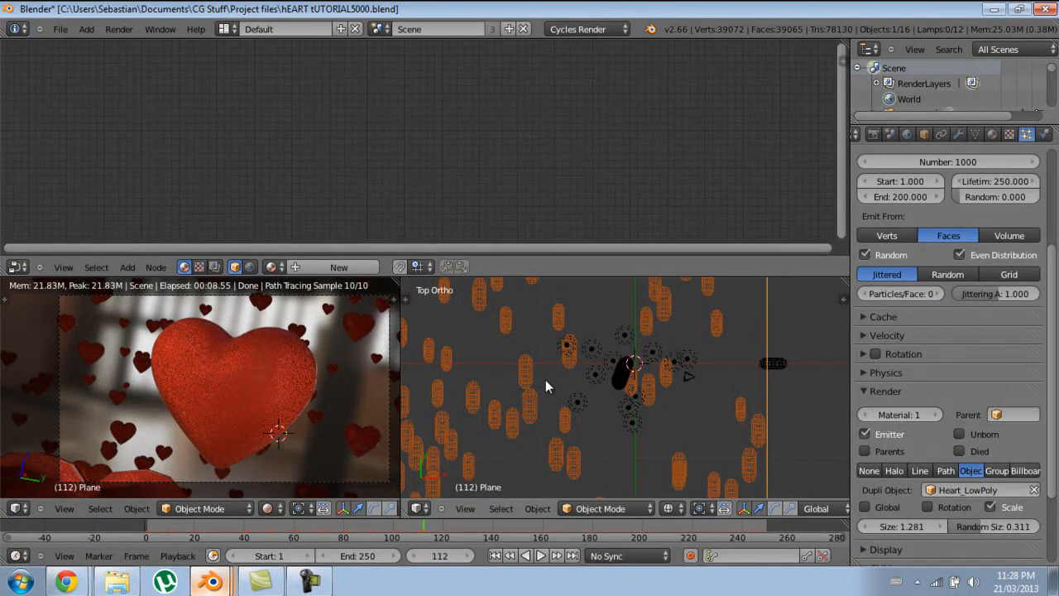
scroll(548, 384, "up", 5)
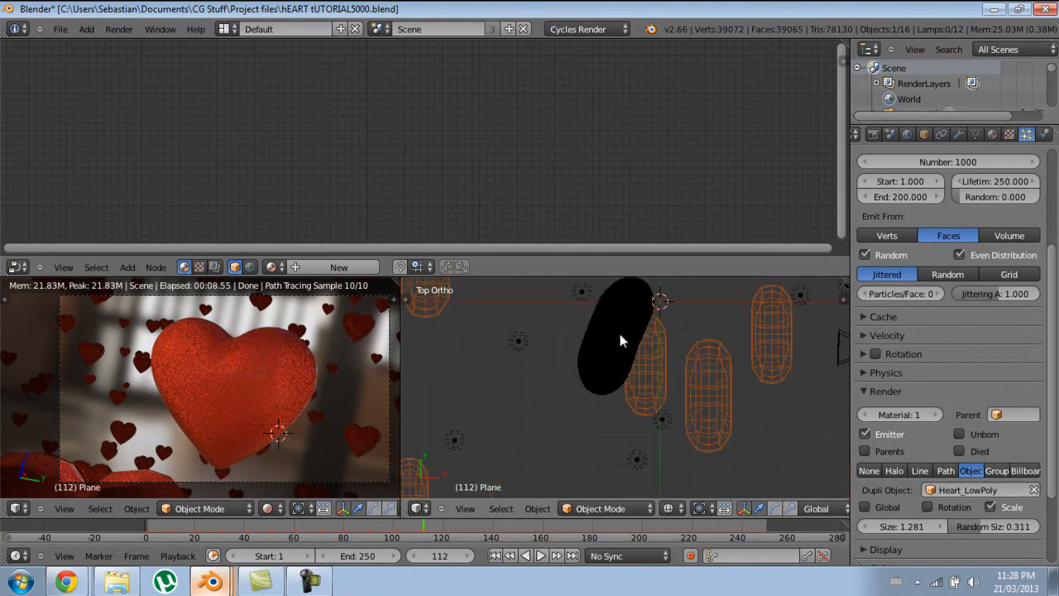
scroll(622, 338, "down", 6)
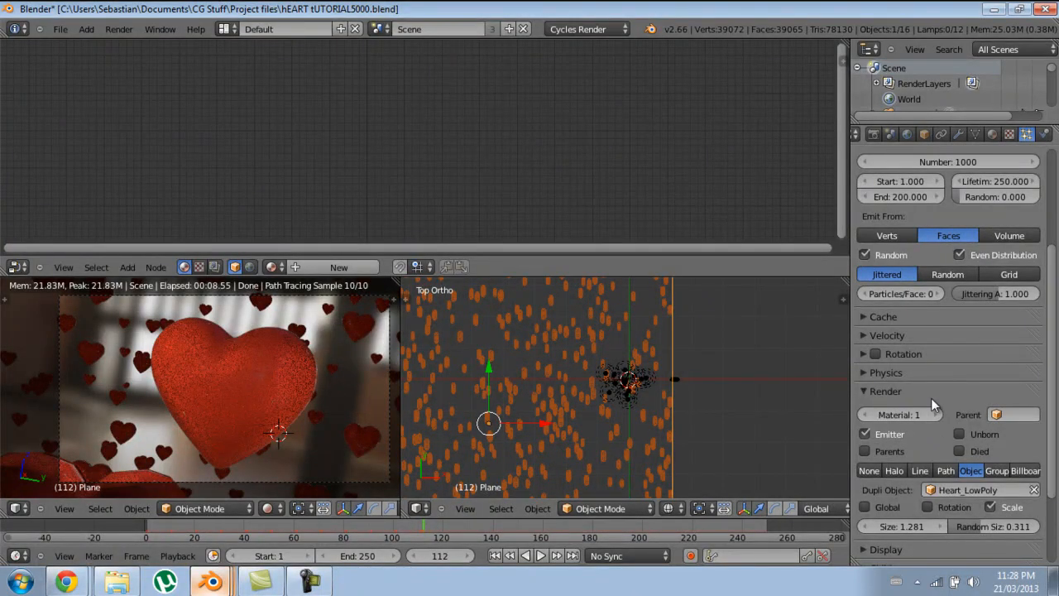
left_click(873, 389)
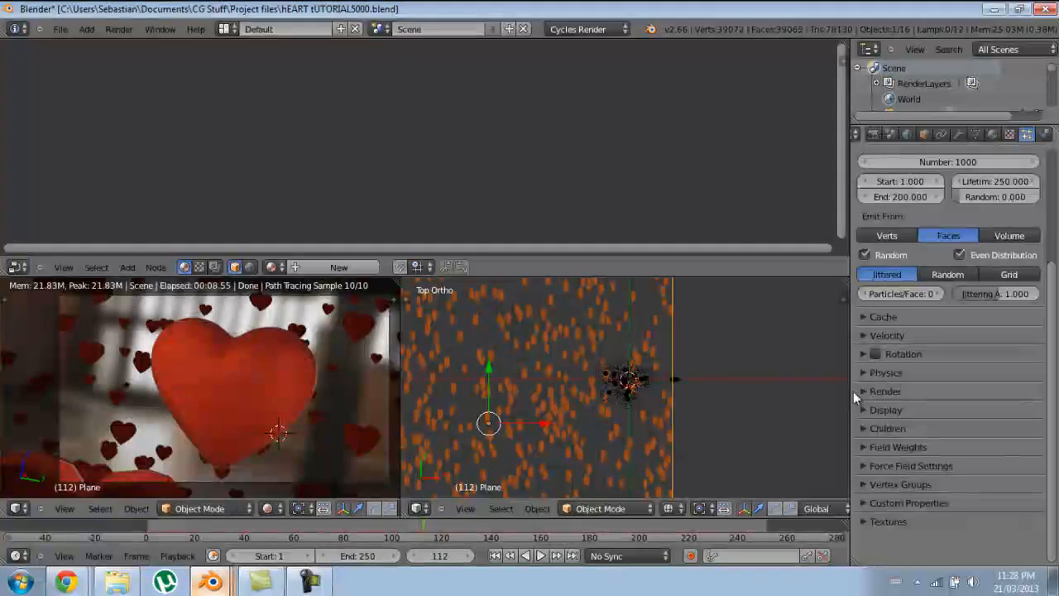
scroll(609, 402, "up", 3)
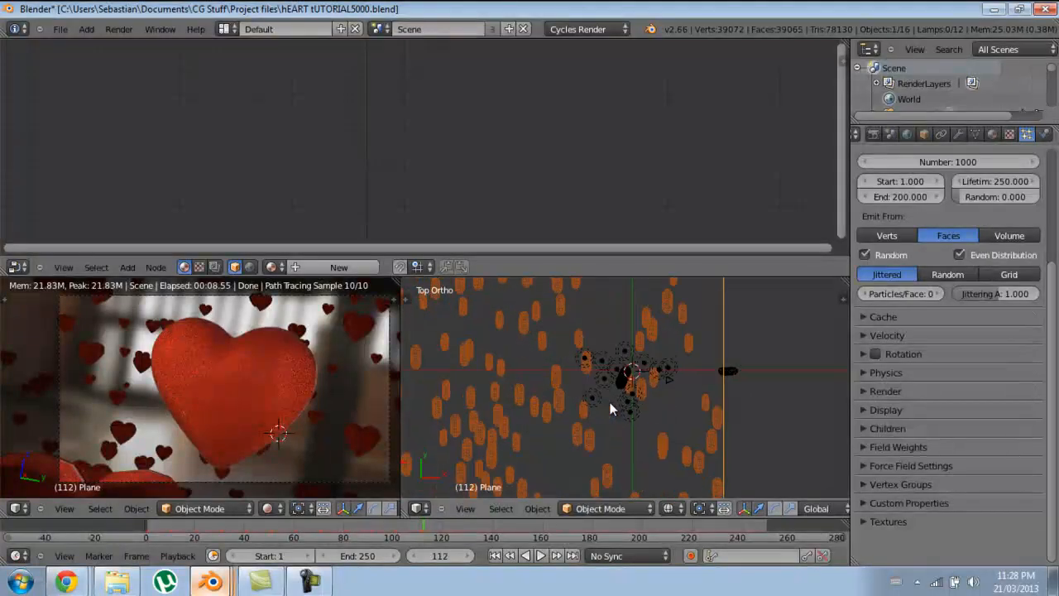
Step: Set the strength of the world's environment texture background to 1.0
left_click(873, 134)
left_click(906, 134)
left_click(1032, 410)
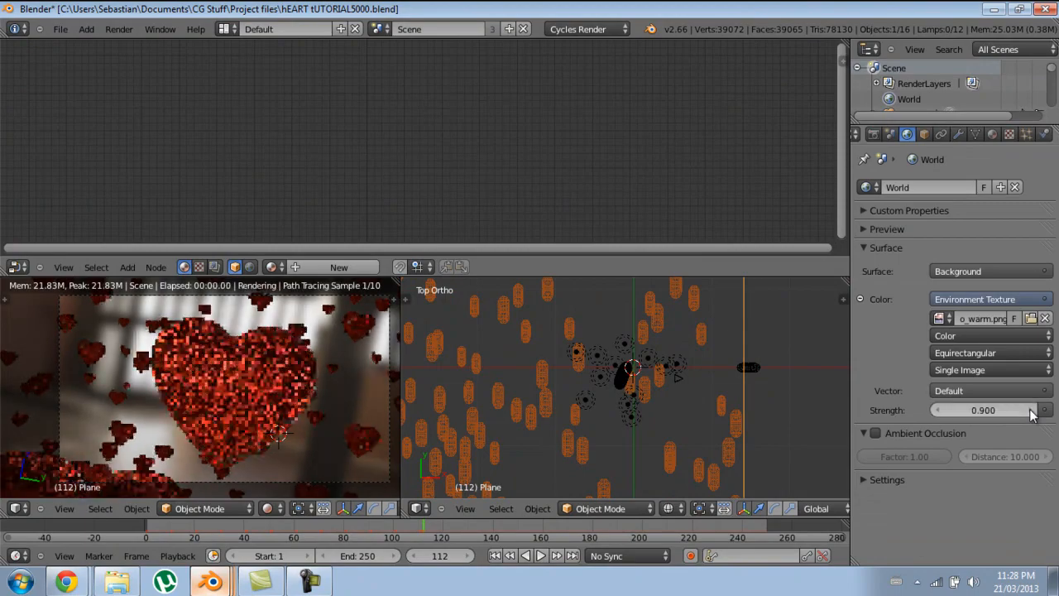
left_click(1032, 411)
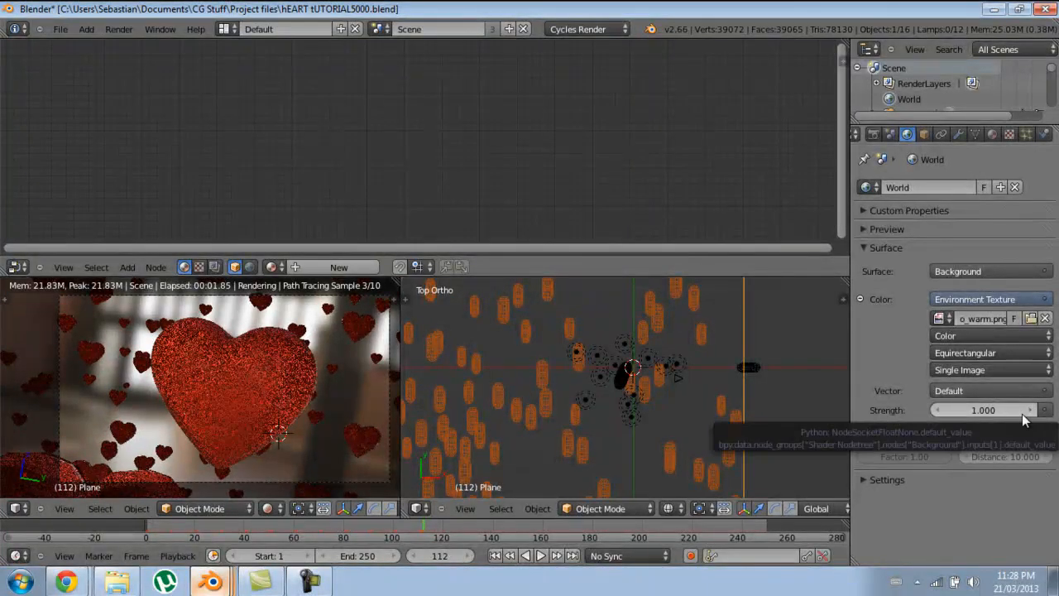
Step: Select two lamps behind the main heart to check their placement in the top view, and clear the selection
scroll(739, 420, "up", 4)
right_click(542, 412)
right_click(574, 365, "shift")
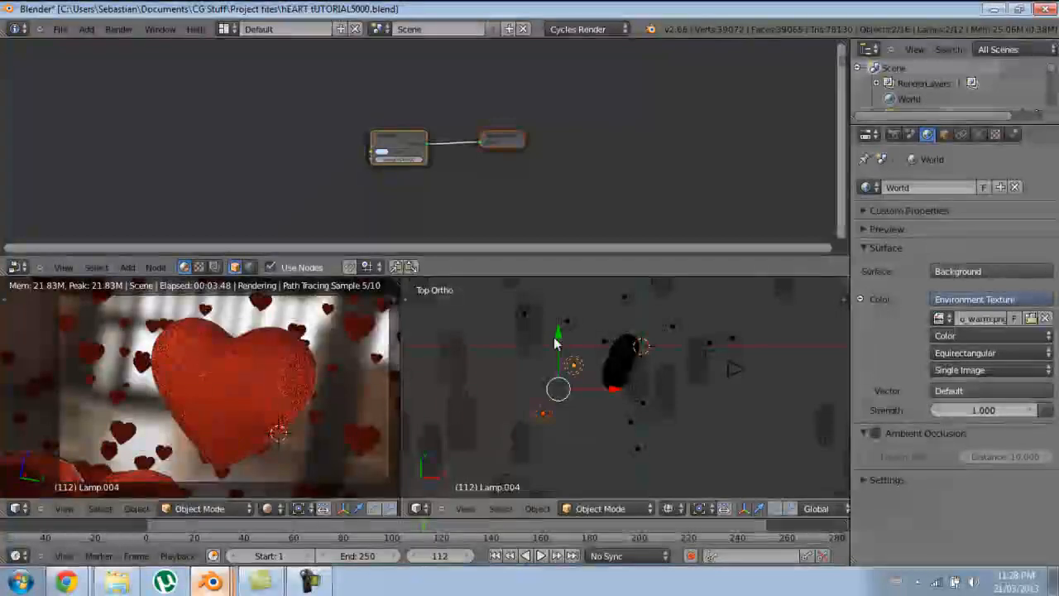
key("a")
scroll(633, 418, "down", 5)
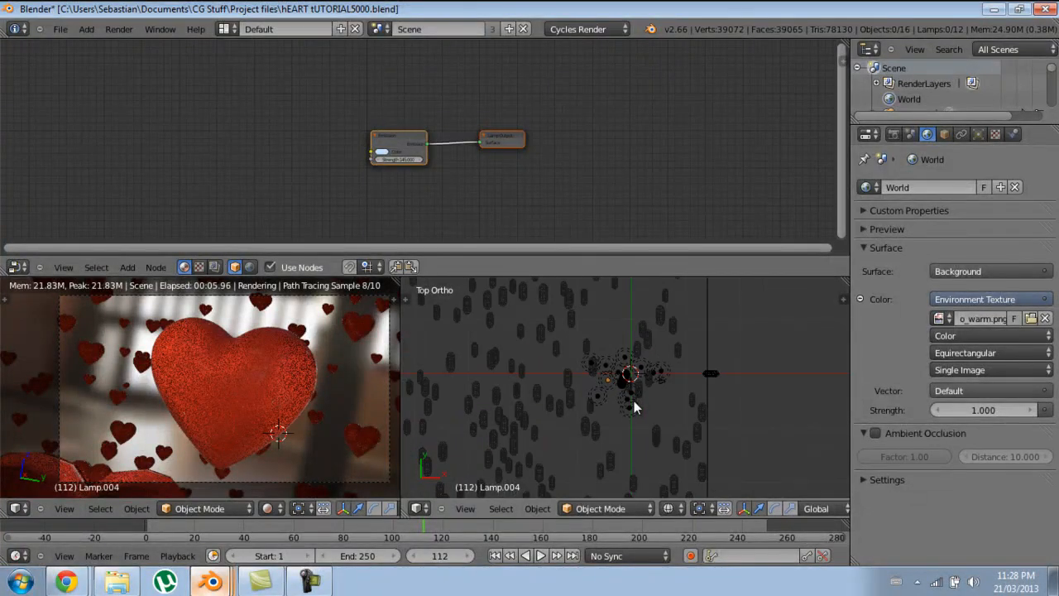
scroll(634, 401, "up", 1)
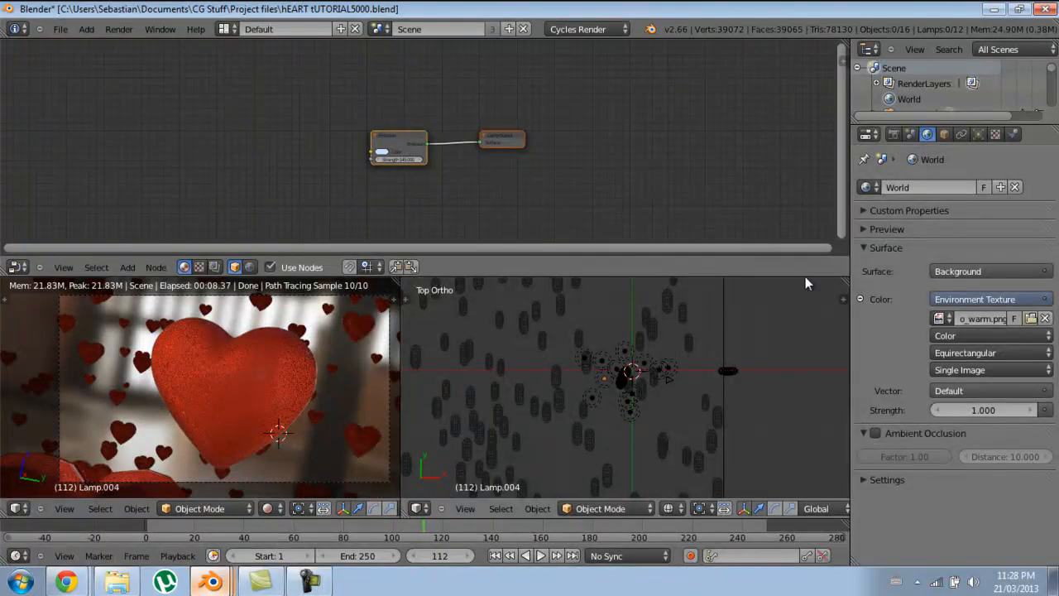
scroll(636, 432, "up", 4)
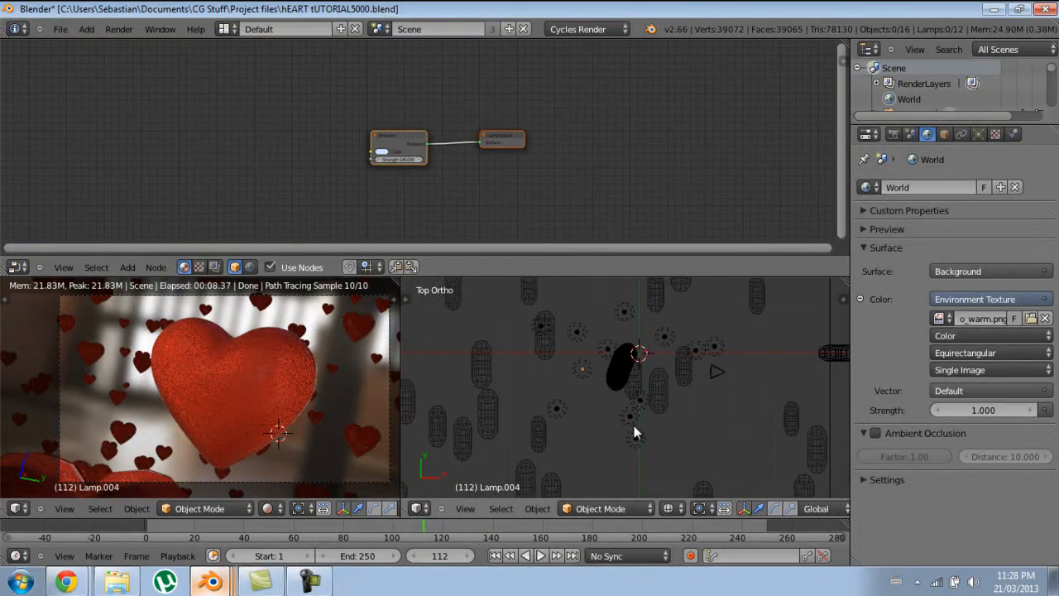
Step: Try a world background strength of 1.4 in the rendered preview and return it to 1.0
left_click(1032, 411)
left_click(1032, 411)
left_click(1032, 410)
left_click(1032, 410)
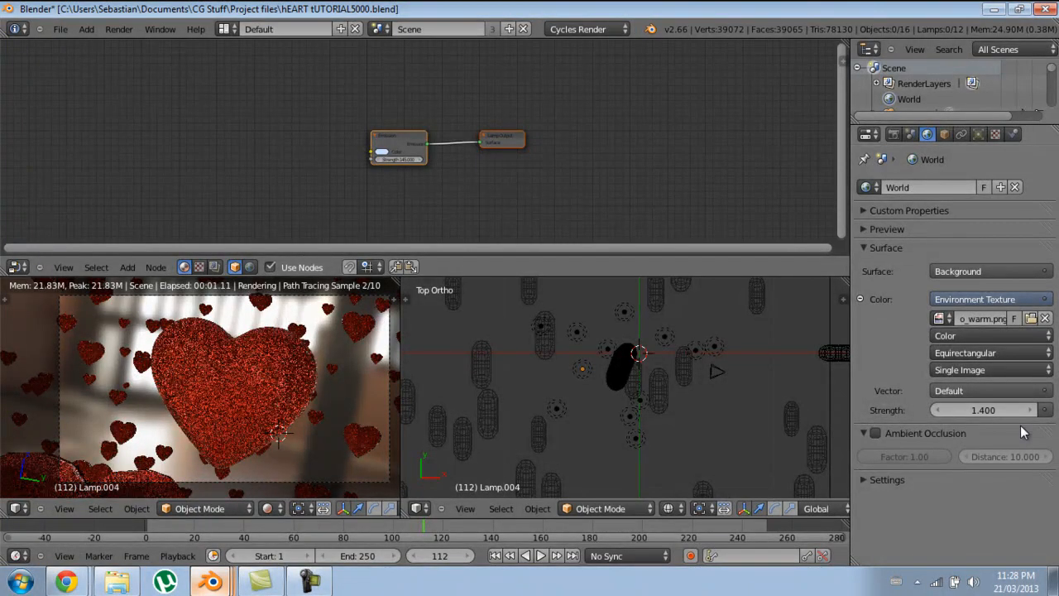
left_click(947, 409)
left_click(947, 408)
left_click(948, 408)
left_click(947, 409)
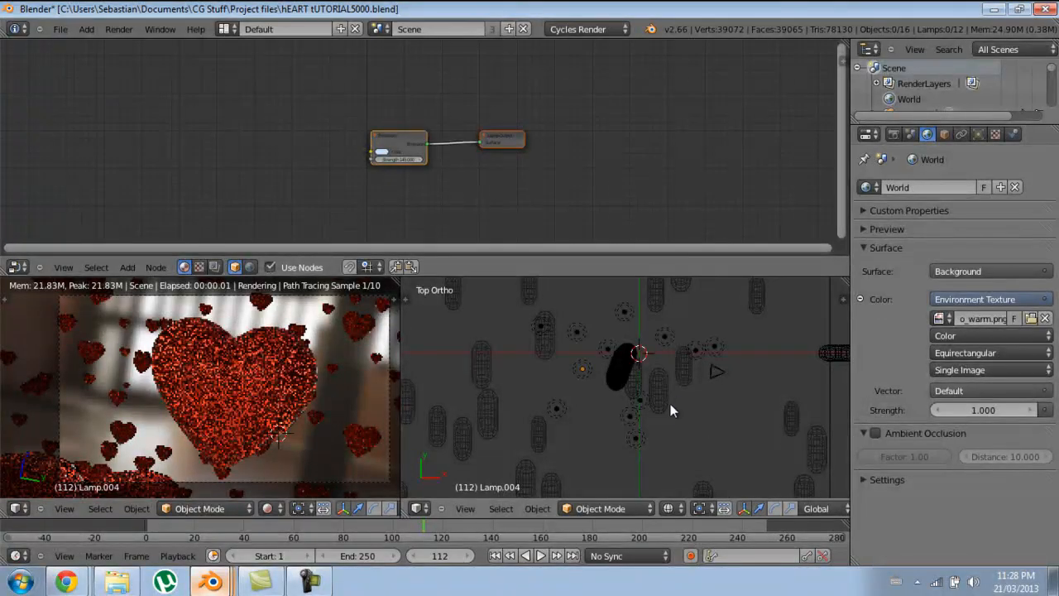
Step: Select the camera and set its depth of field aperture to 6 blades, keeping the aperture type as Radius
scroll(664, 407, "up", 2)
scroll(717, 364, "down", 1)
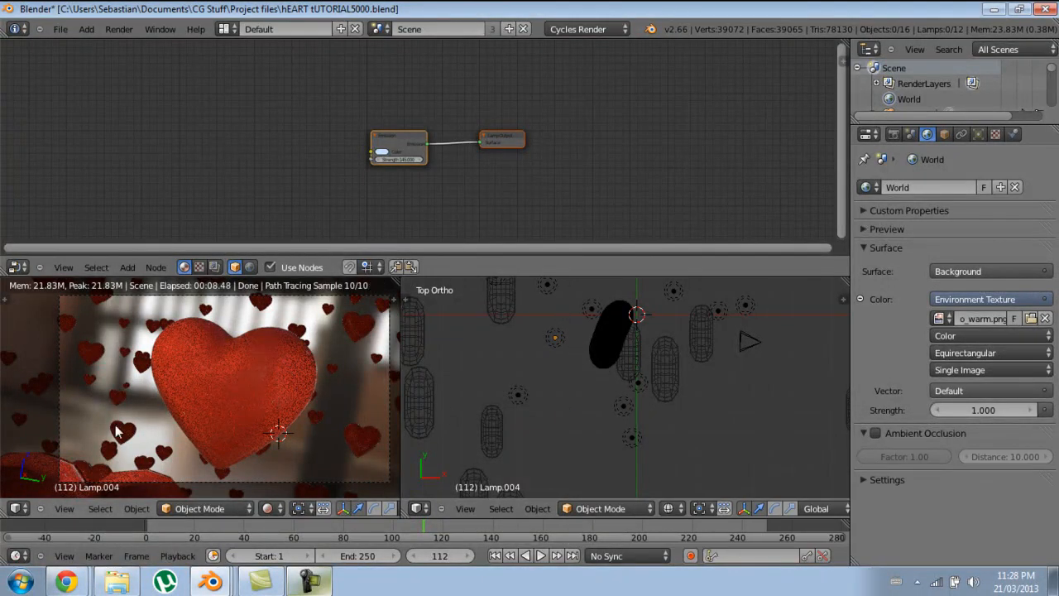
right_click(238, 478)
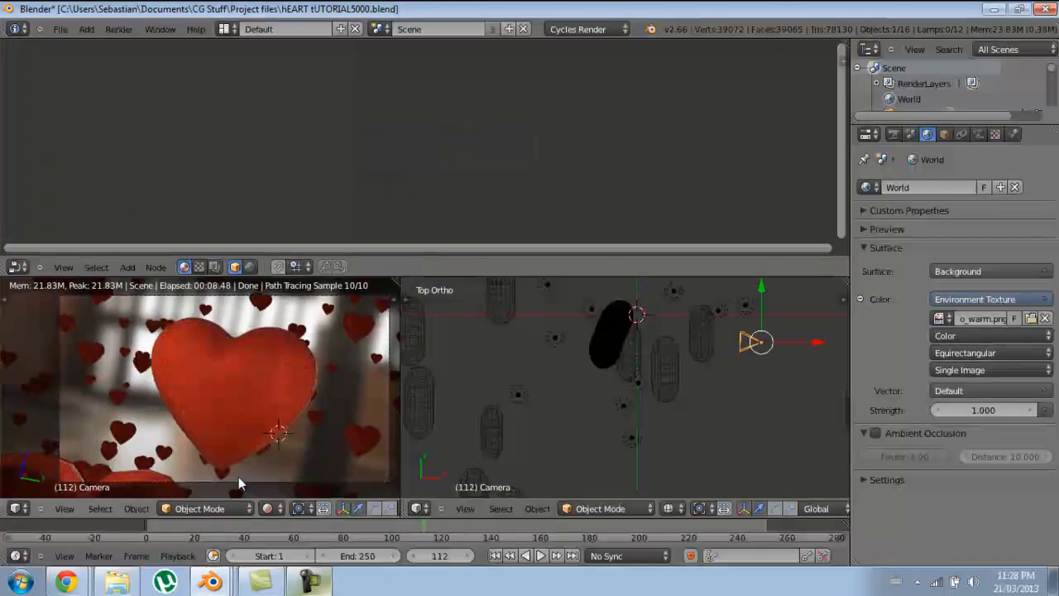
left_click(978, 136)
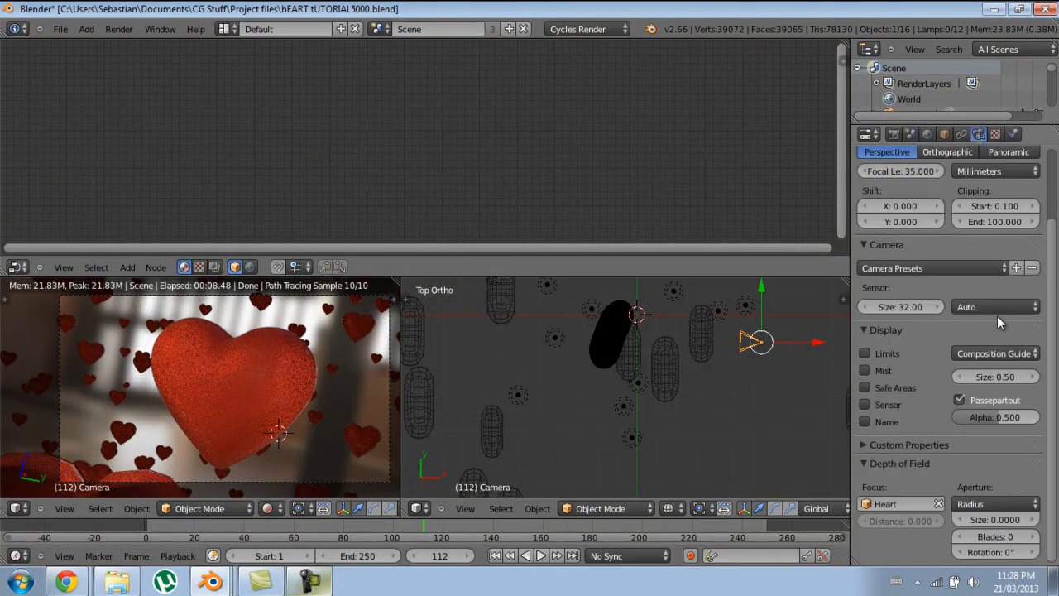
left_click(1007, 501)
left_click(996, 488)
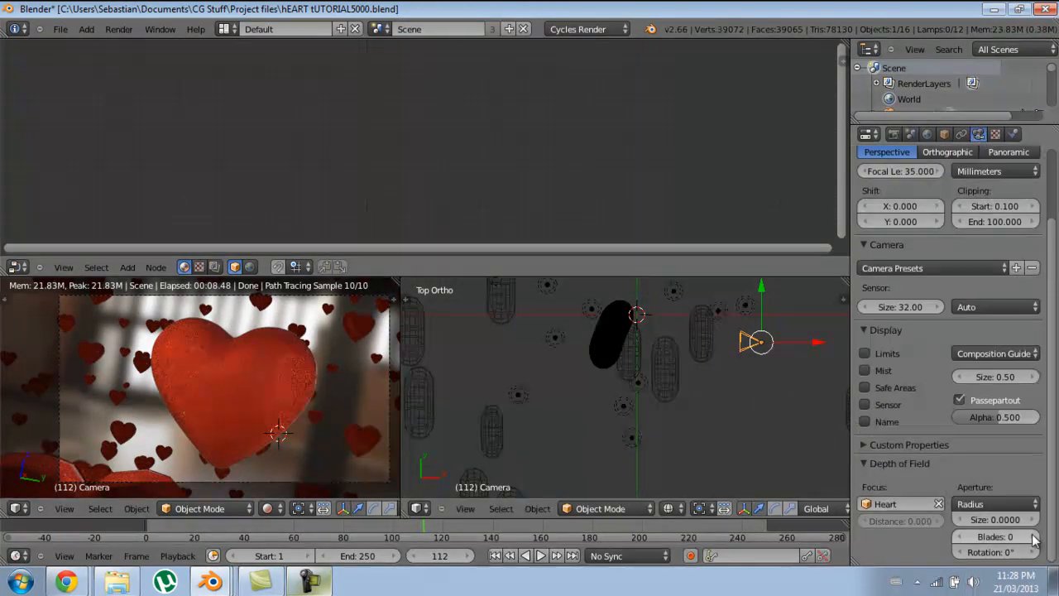
left_click(1034, 537)
left_click(1034, 538)
left_click(1034, 538)
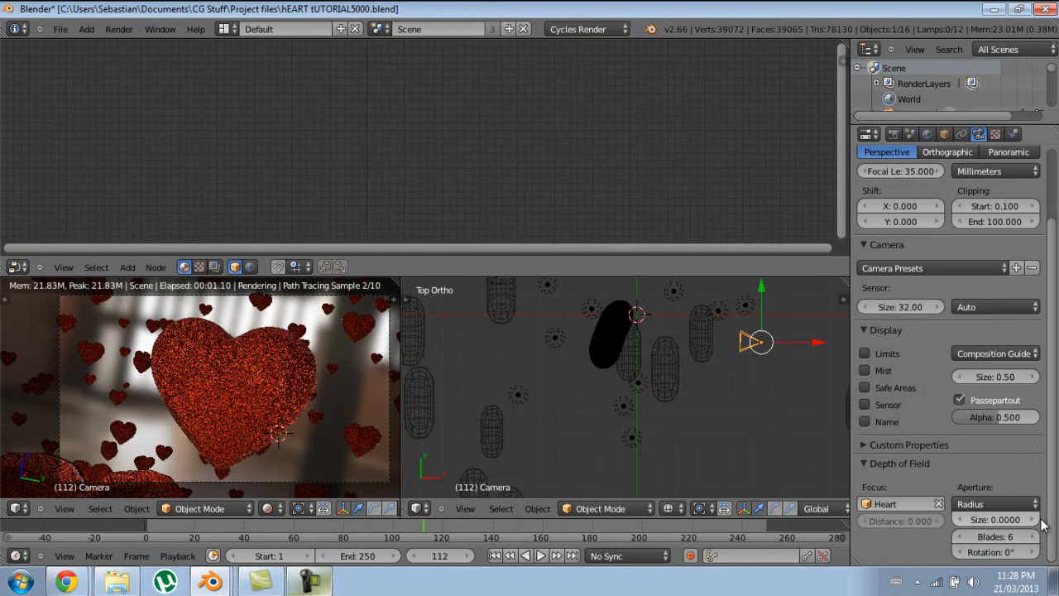
Step: Set the size of the camera's depth of field aperture to 0.07
left_click(1034, 519)
left_click(1034, 520)
left_click(1034, 519)
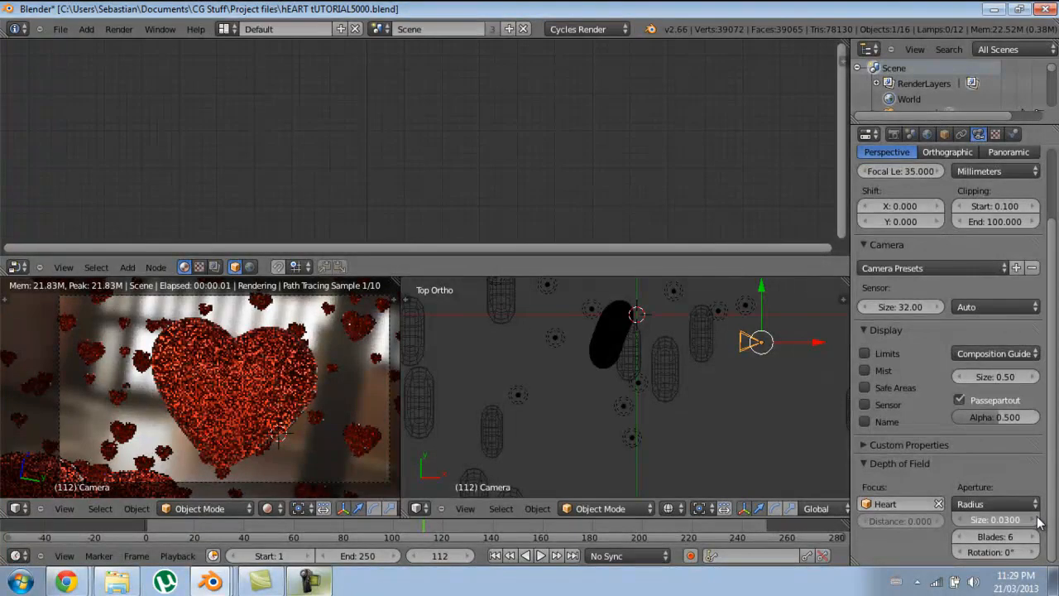
left_click(1034, 519)
left_click(1034, 519)
left_click(1034, 520)
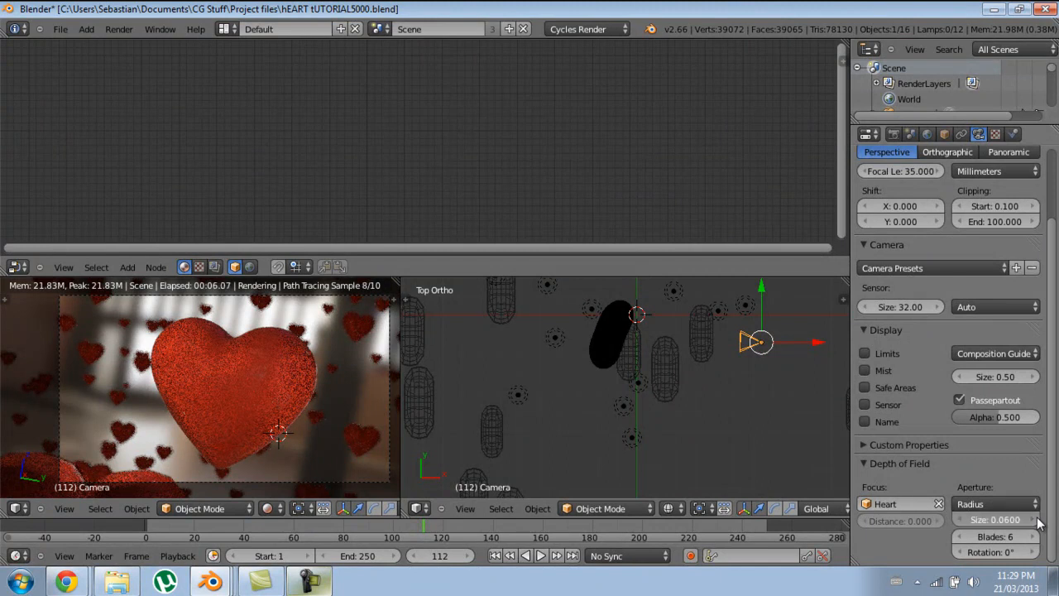
left_click(1036, 519)
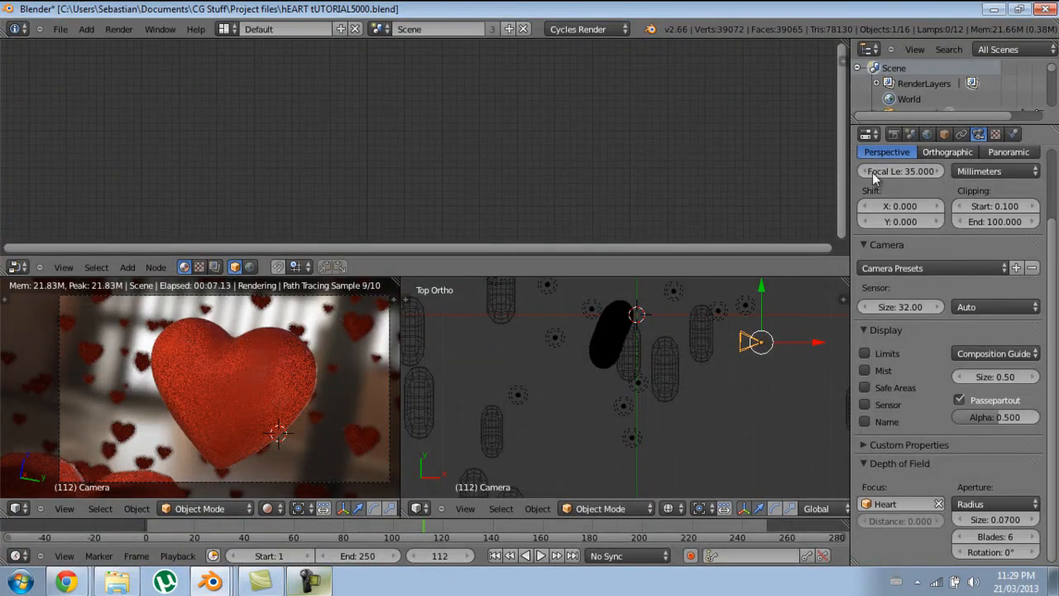
Step: Make the film background transparent in the render settings and save the file over the existing one
left_click(894, 134)
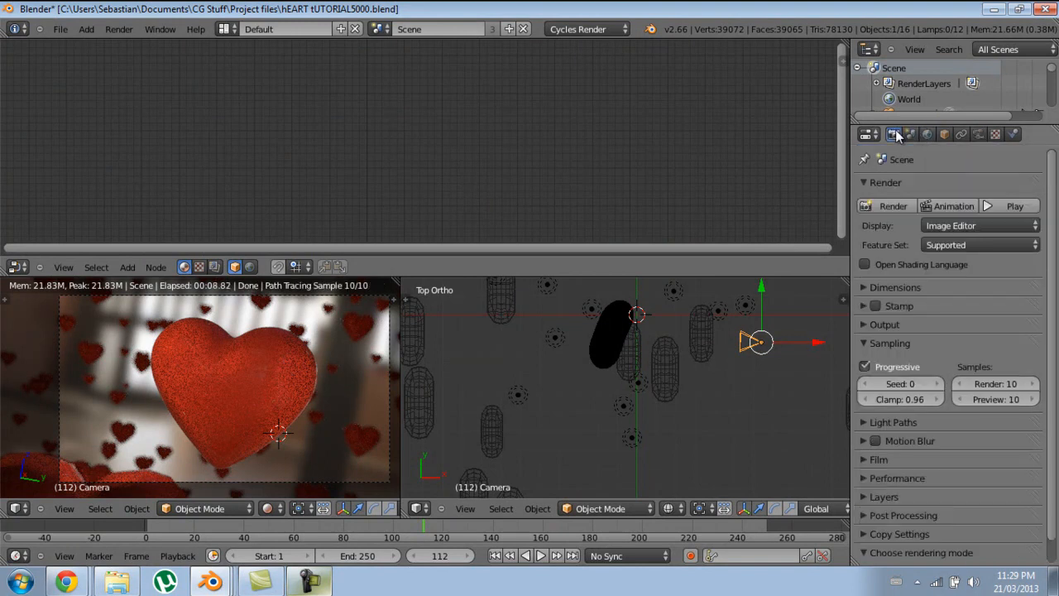
left_click(877, 344)
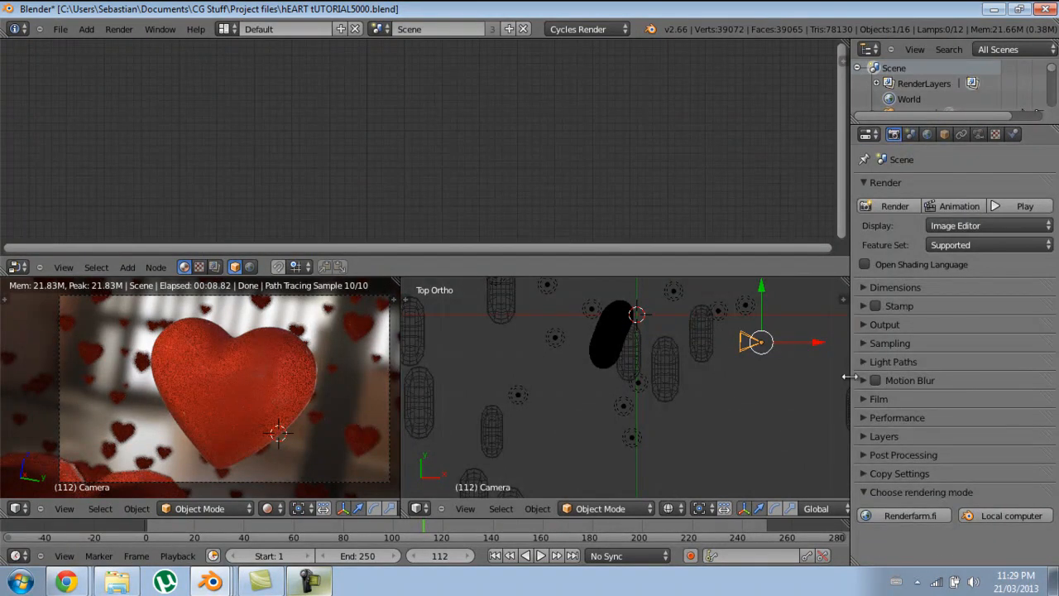
left_click(867, 400)
left_click(897, 437)
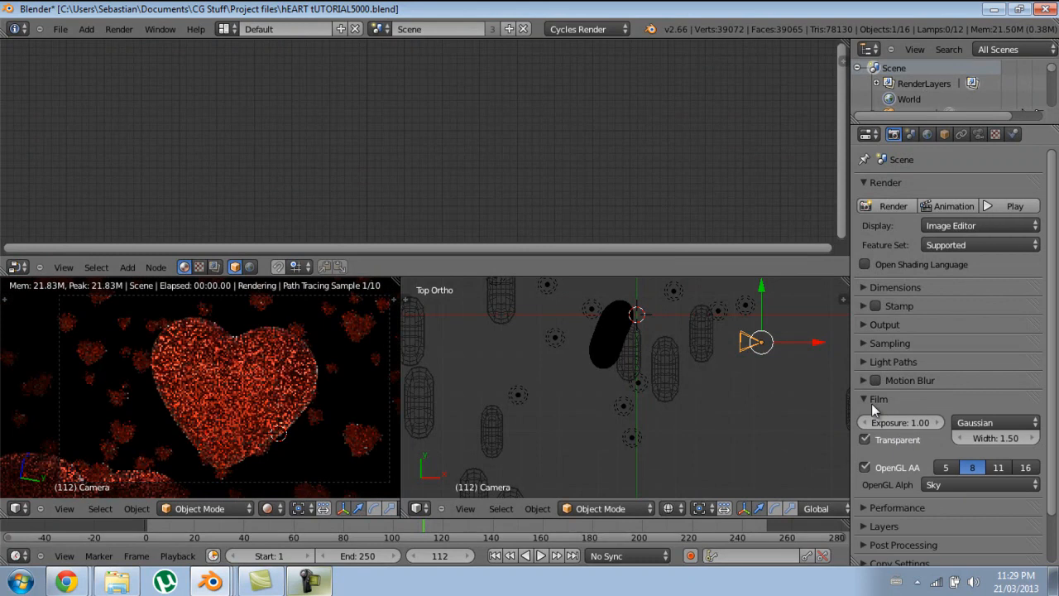
left_click(867, 399)
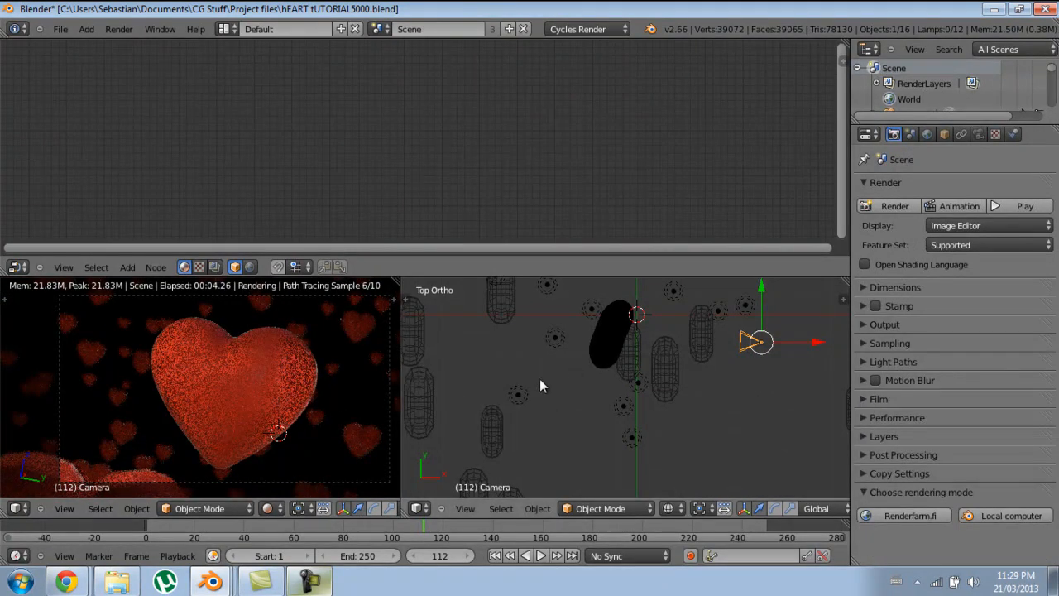
key("ctrl+s")
left_click(331, 376)
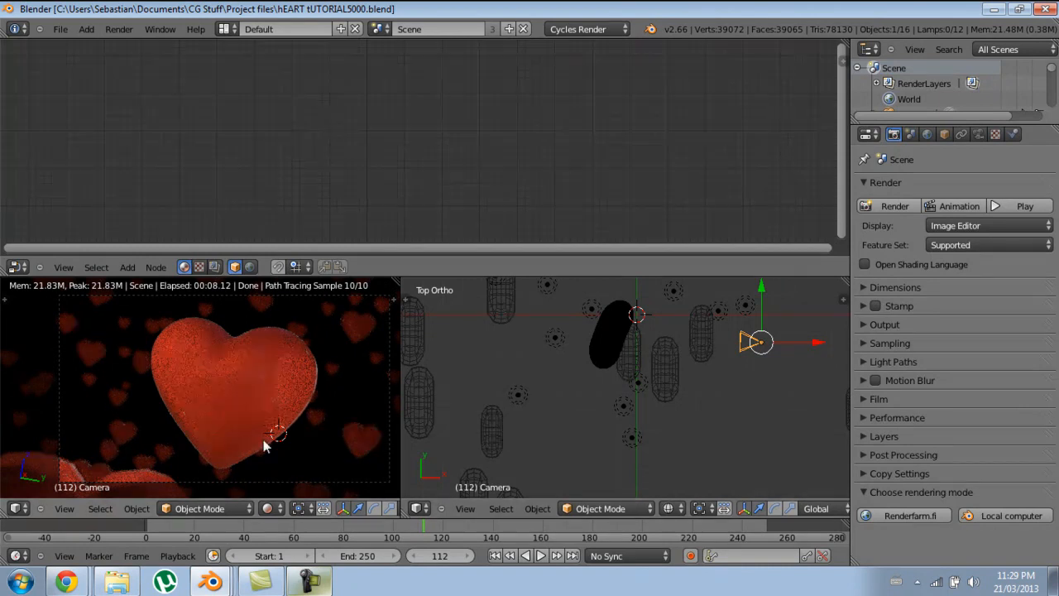
Step: Advance the animation to frame 113 and check the emission settings of the bluish lamp near the camera
key("Right")
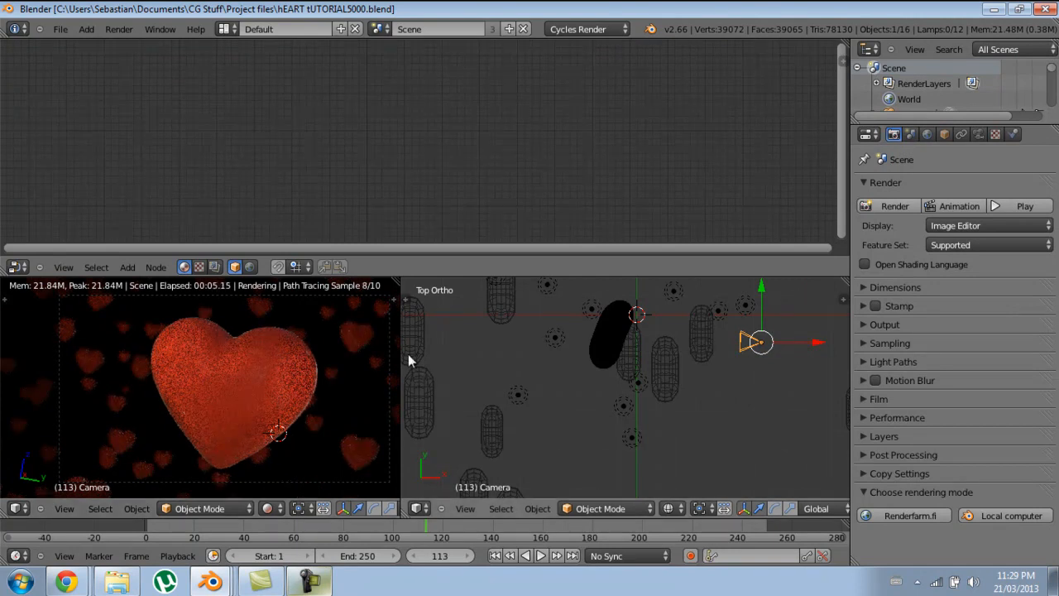
middle_click_drag(835, 363, 607, 467)
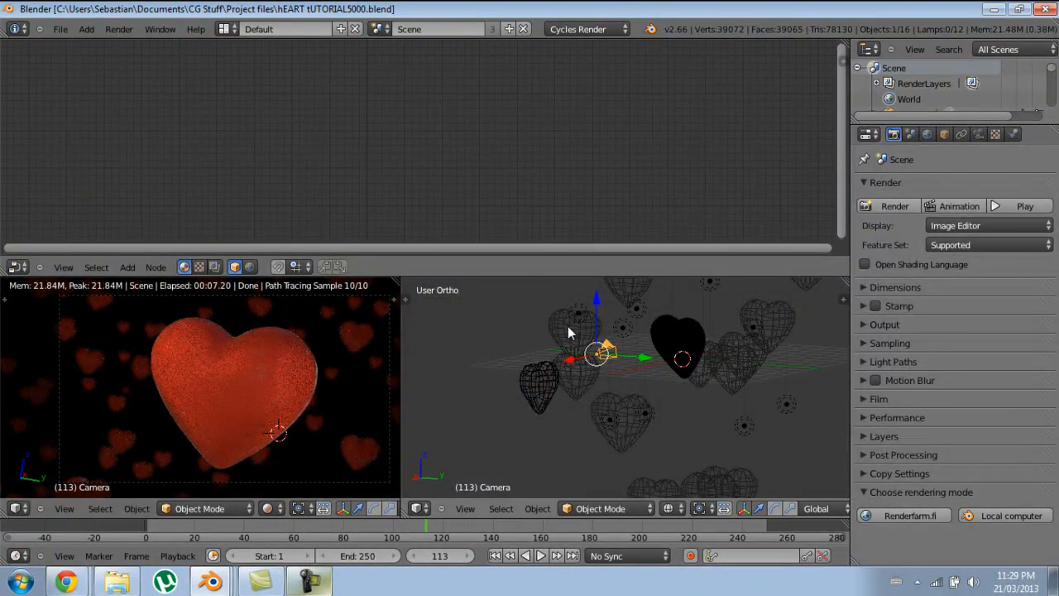
key("alt+a")
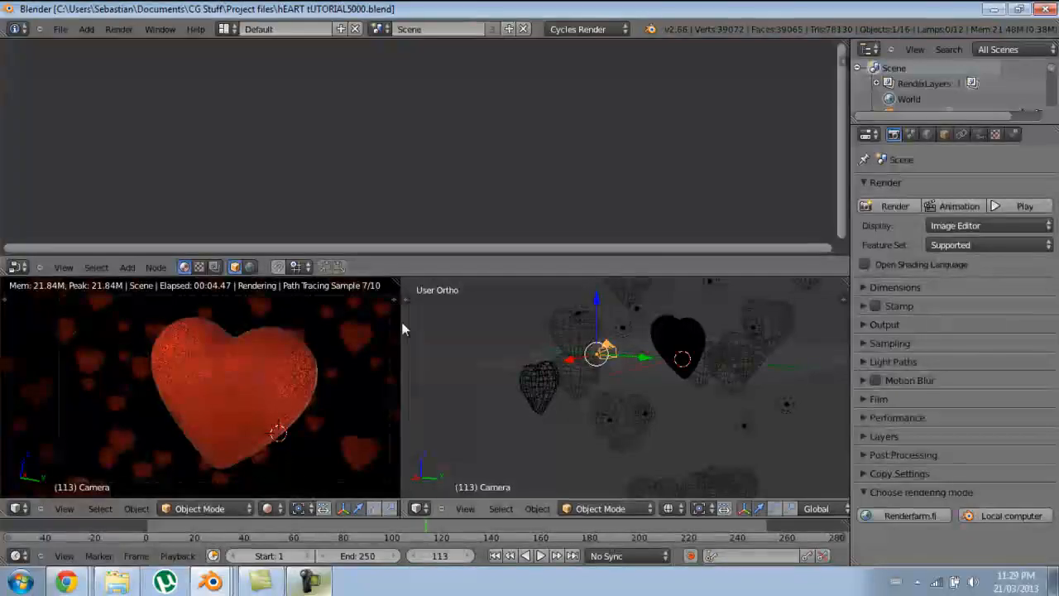
middle_click_drag(649, 379, 616, 316)
right_click(611, 337)
left_click(978, 134)
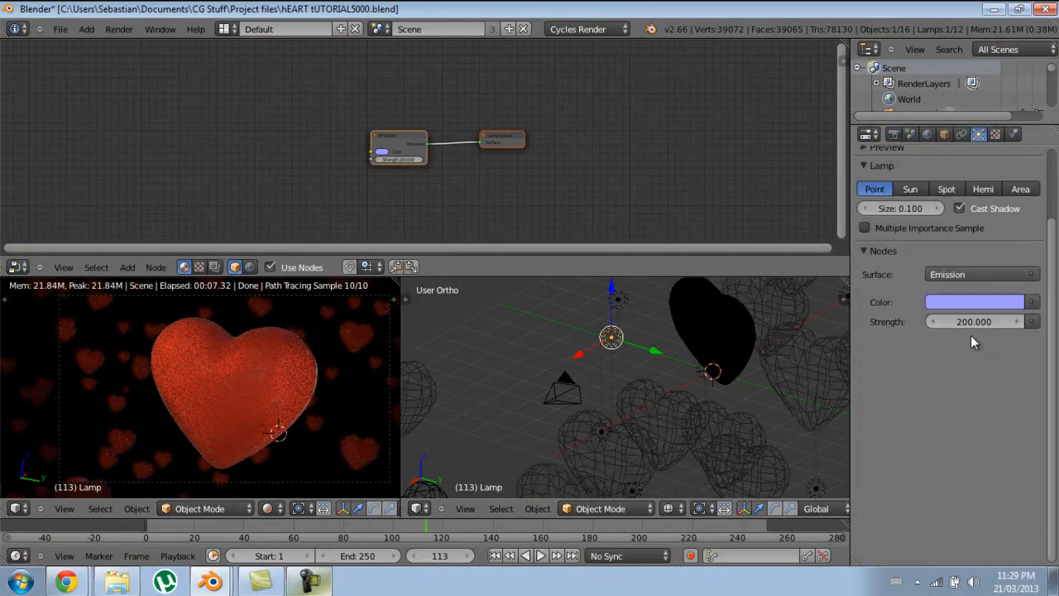
middle_click_drag(694, 352, 761, 407)
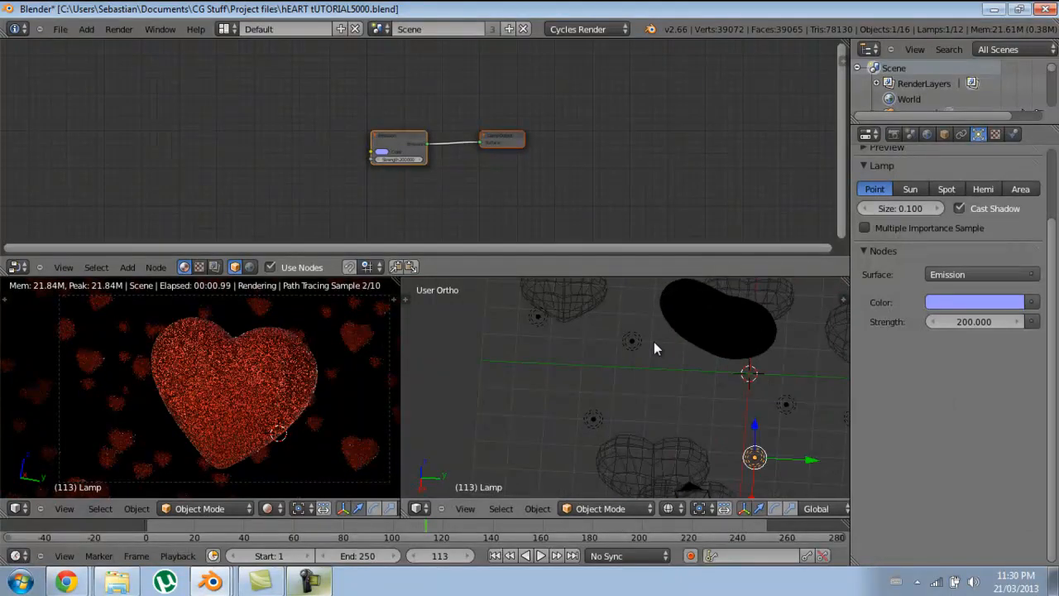
Step: Set the emission strength of the warm-coloured lamp on the far side of the main heart to 300
right_click(636, 341)
right_click(539, 323)
left_click(983, 321)
type("300")
key("Return")
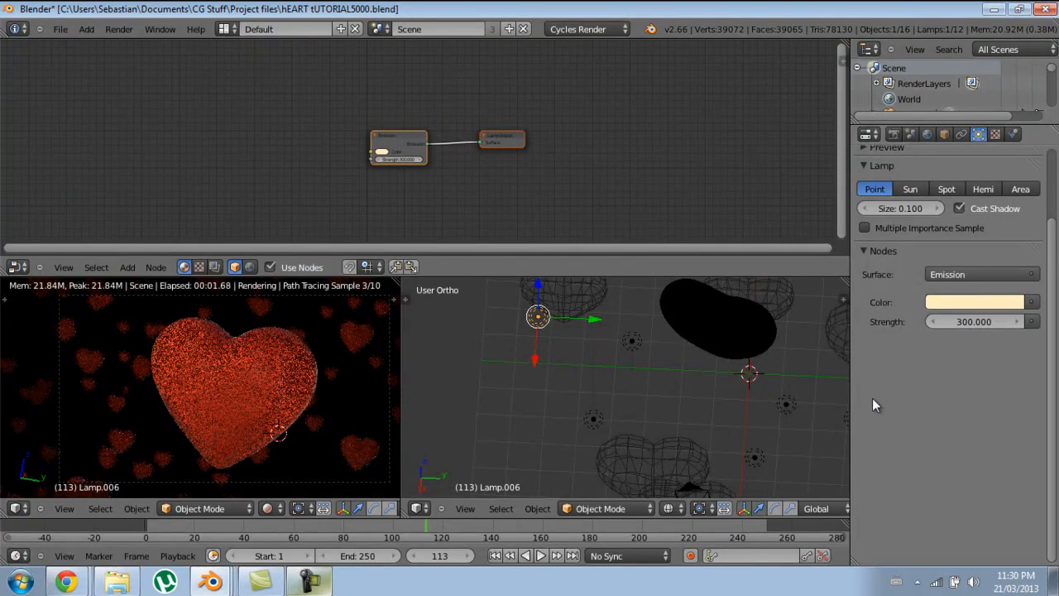
Step: Switch the wireframe view to look through the camera and save the file
scroll(665, 399, "down", 5)
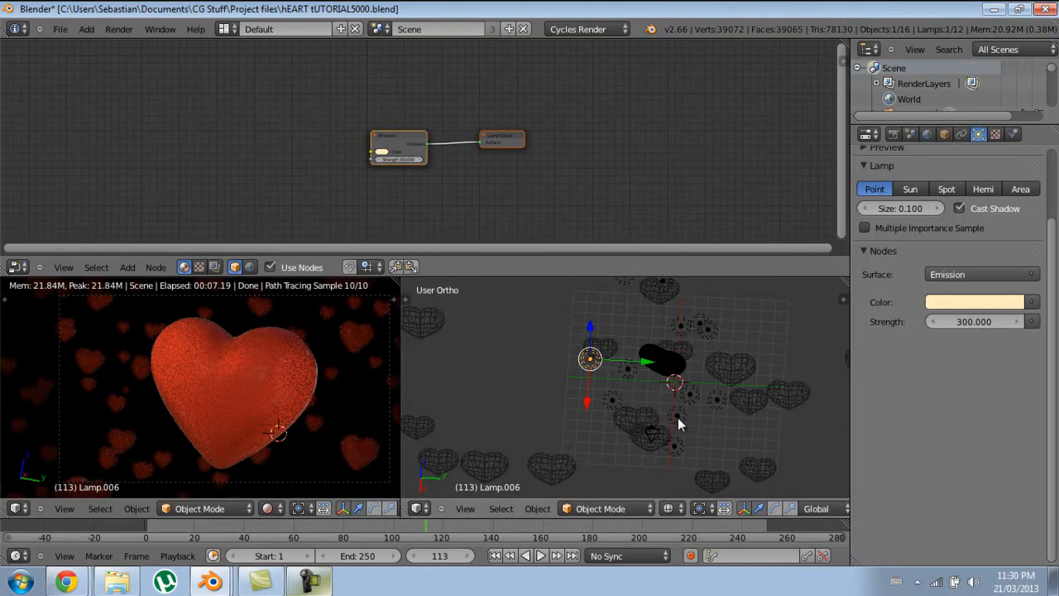
middle_click_drag(678, 417, 675, 394)
key("KP_0")
key("ctrl+s")
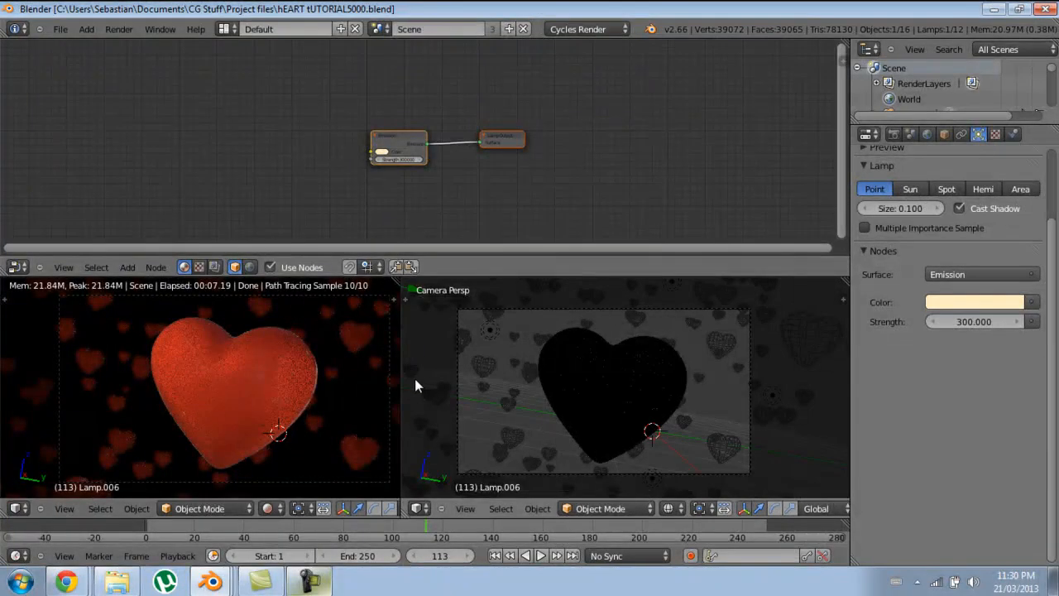
Step: Set the number of render samples to 125 in the sampling settings
left_click(893, 134)
scroll(842, 405, "down", 4)
scroll(770, 346, "up", 4)
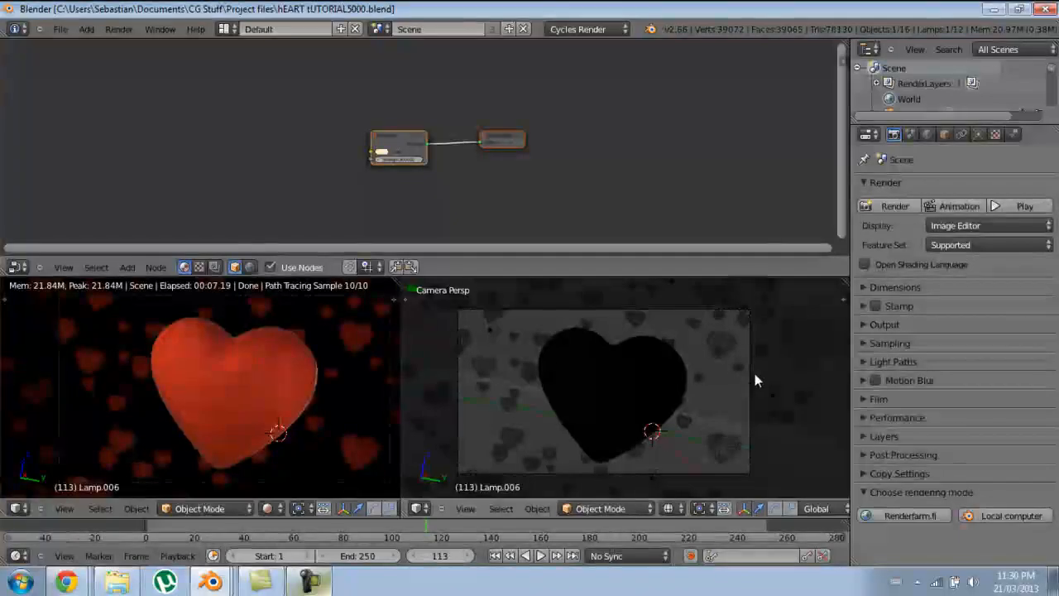
left_click(884, 338)
left_click(883, 342)
left_click(883, 343)
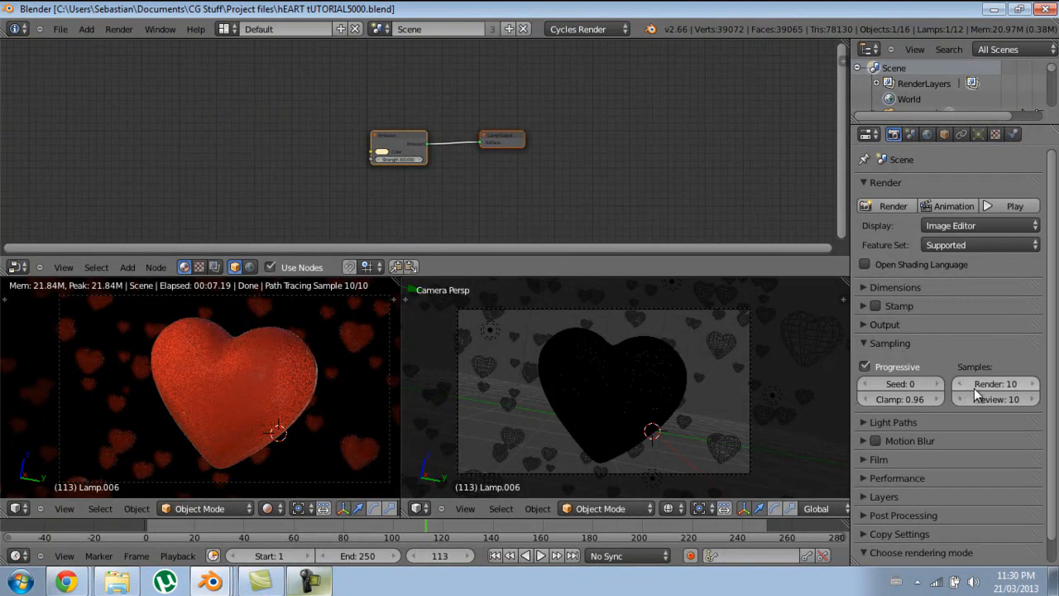
left_click(988, 386)
type("125")
key("Return")
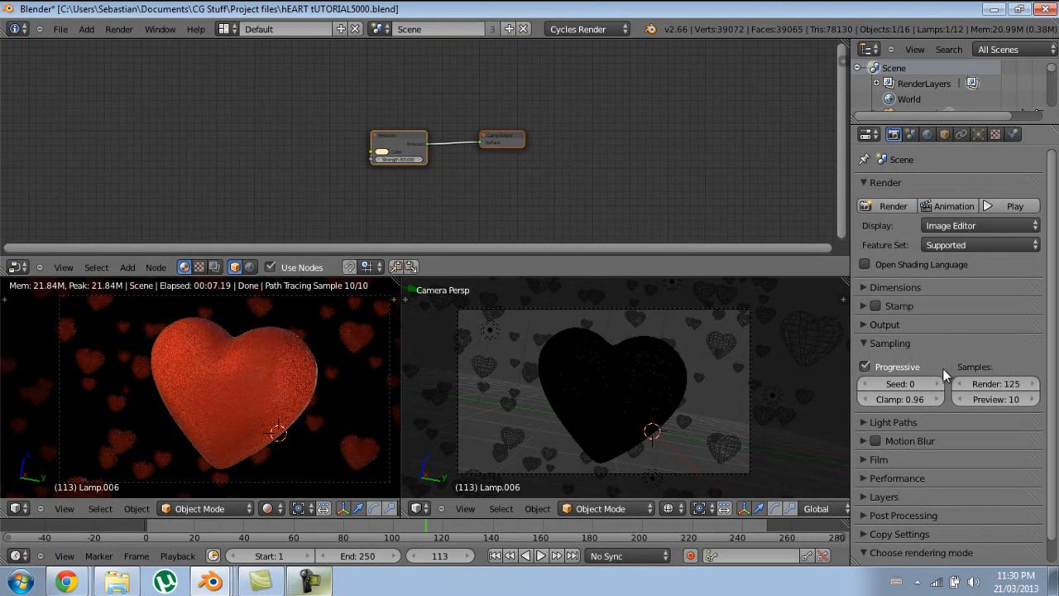
left_click(894, 345)
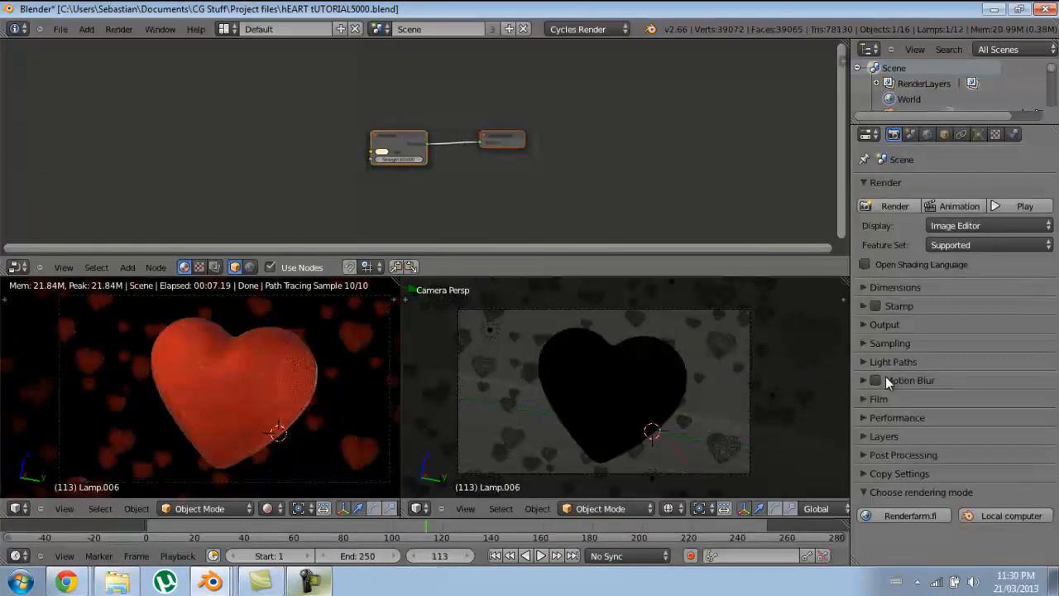
Step: Try a fixed render thread count in the performance settings and return the threads to Auto-detect
left_click(875, 417)
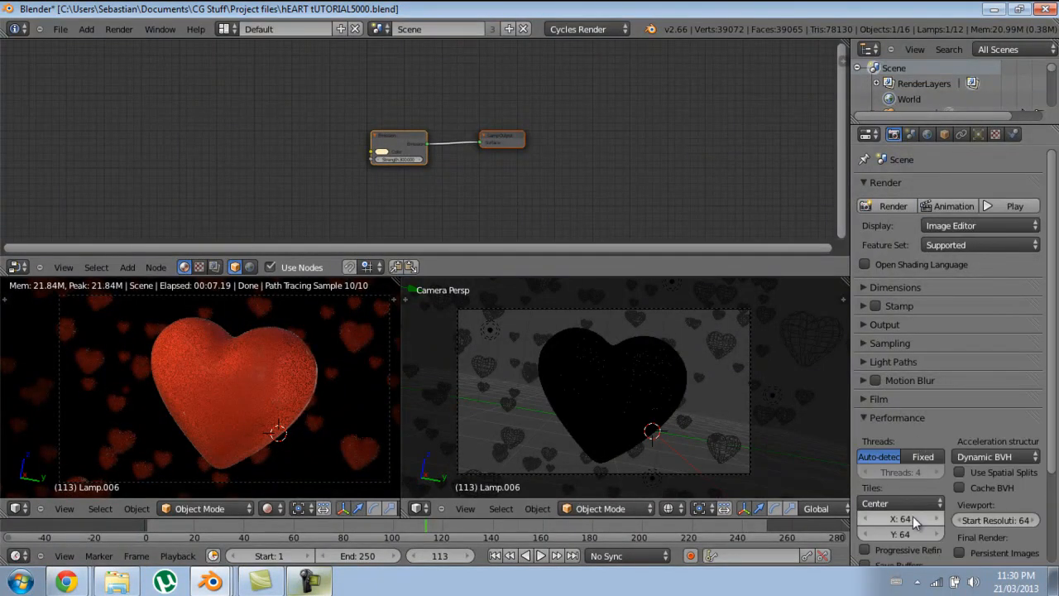
left_click(916, 455)
left_click(937, 472)
left_click(937, 473)
left_click(938, 472)
left_click(891, 457)
Step: Change the acceleration structure in the performance settings to Static BVH
scroll(992, 459, "down", 4)
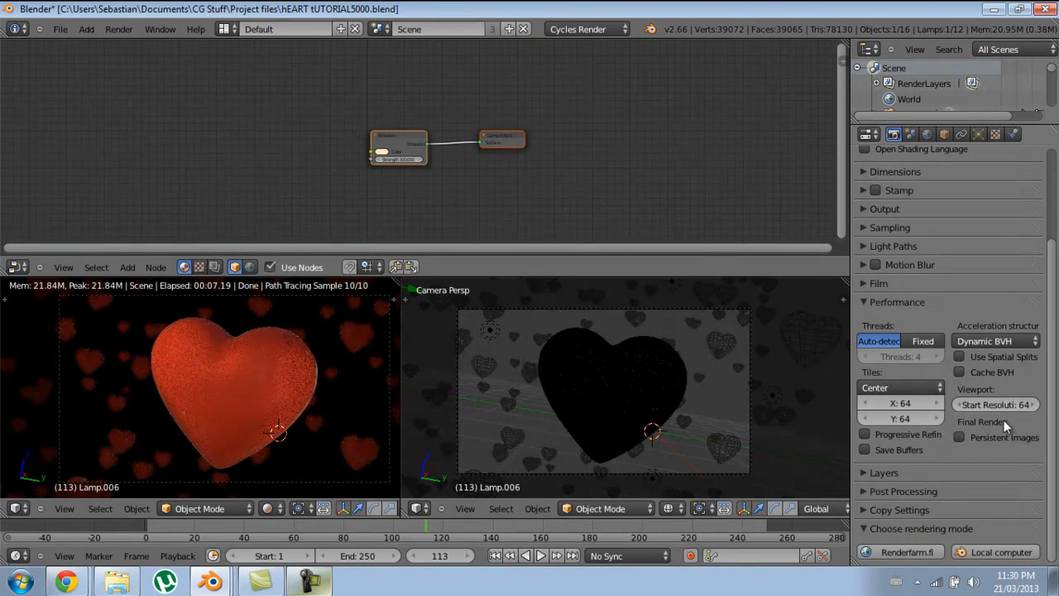
left_click(982, 341)
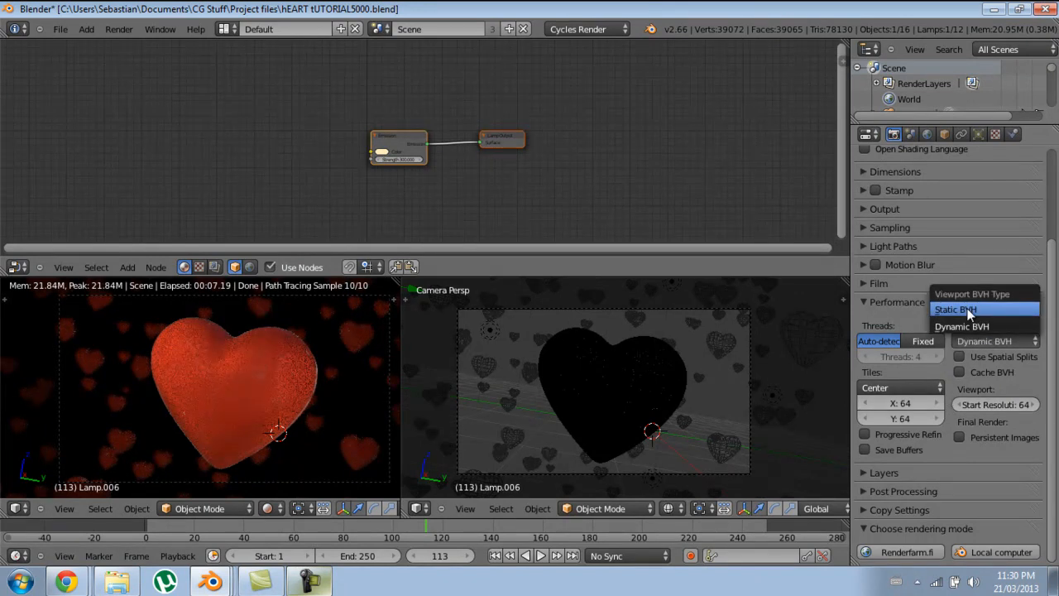
left_click(963, 309)
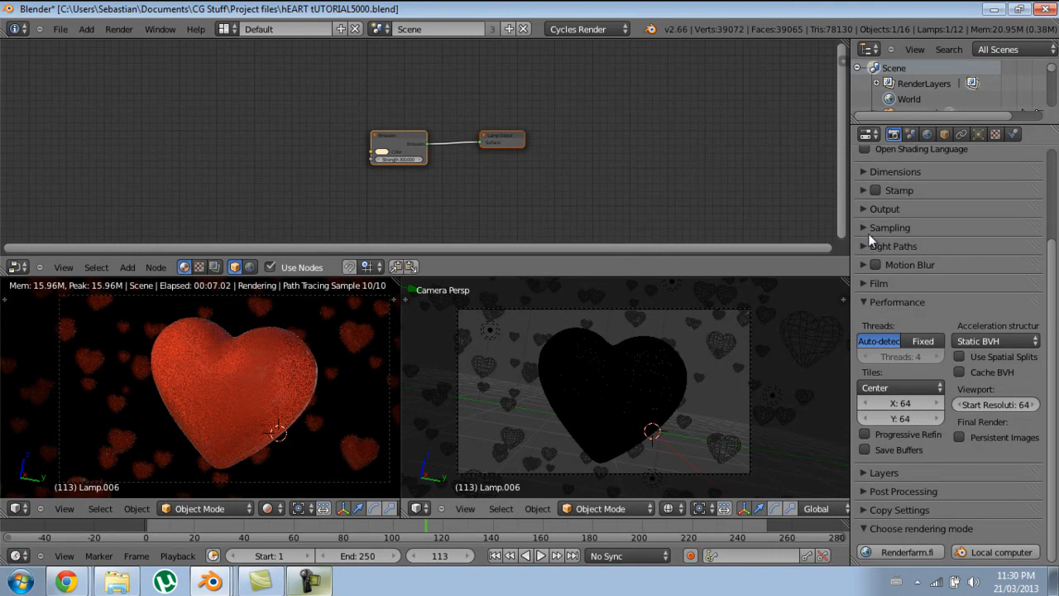
left_click(880, 301)
scroll(886, 306, "up", 5)
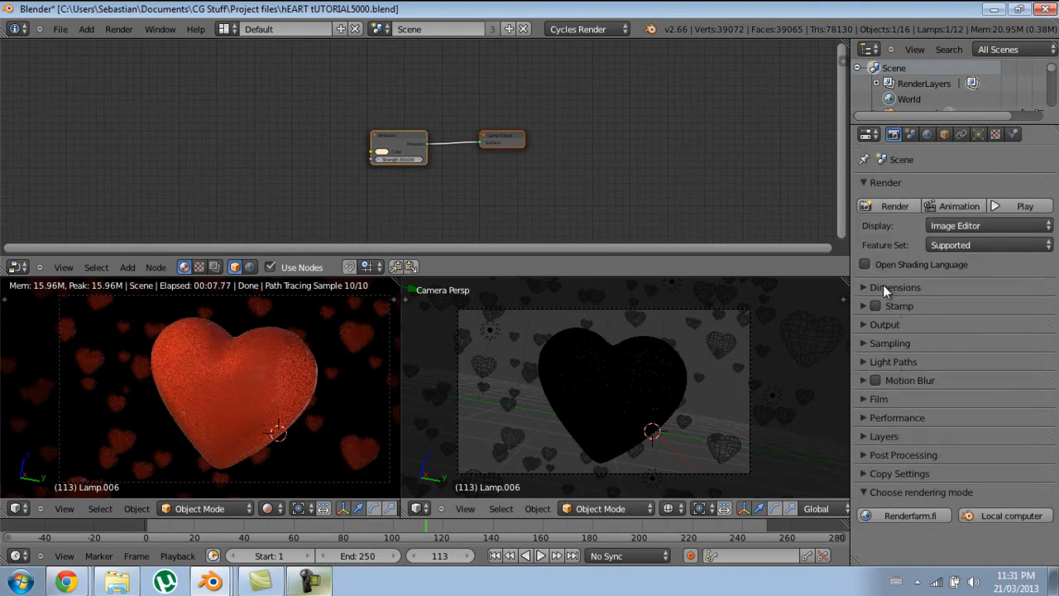
Step: Review the render layer's passes, and switch the rendered camera view to wireframe and the other camera view to solid shading
left_click(878, 437)
scroll(945, 439, "down", 5)
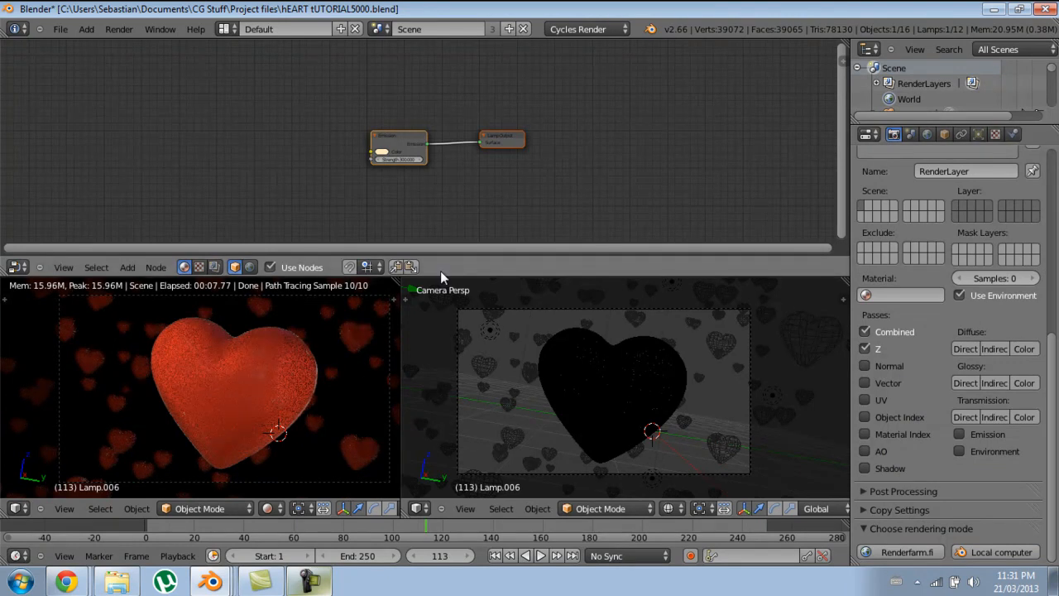
key("z")
key("z")
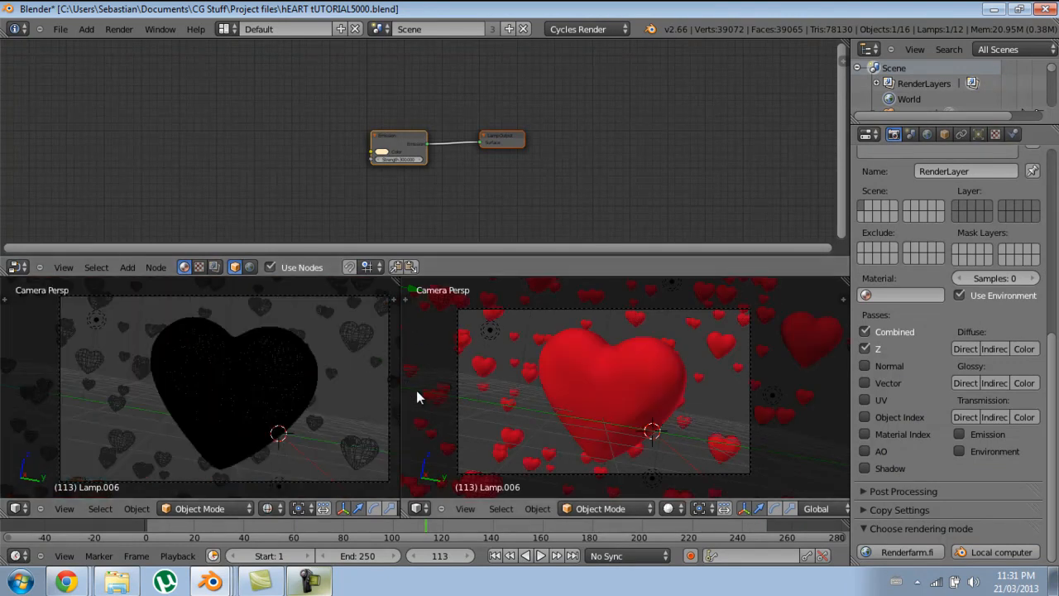
Step: Join the two camera views and the node editor into a single large area
right_click(401, 396)
left_click(368, 418)
left_click(342, 406)
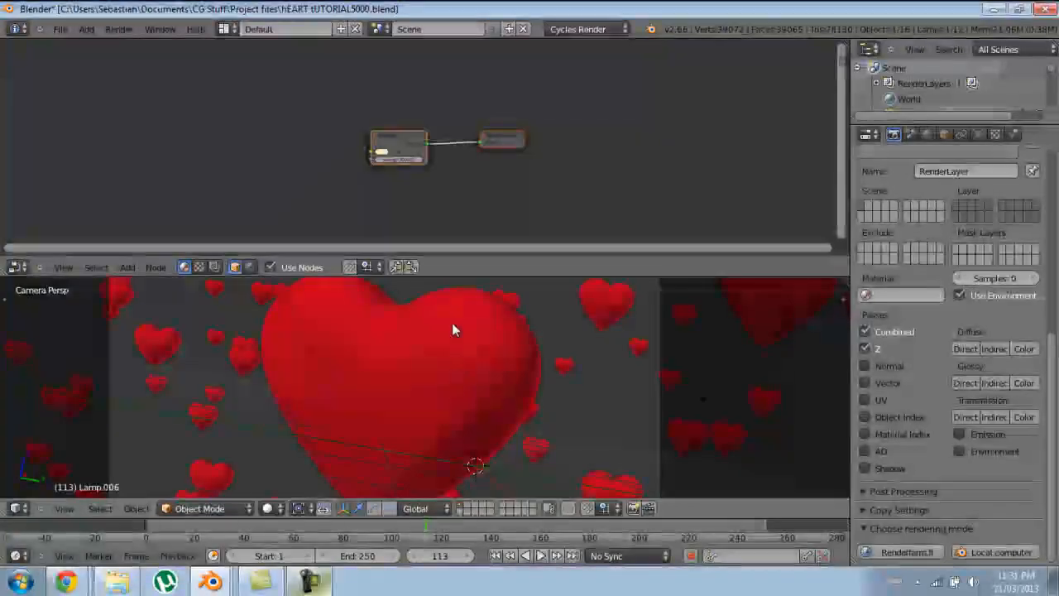
scroll(450, 318, "down", 3)
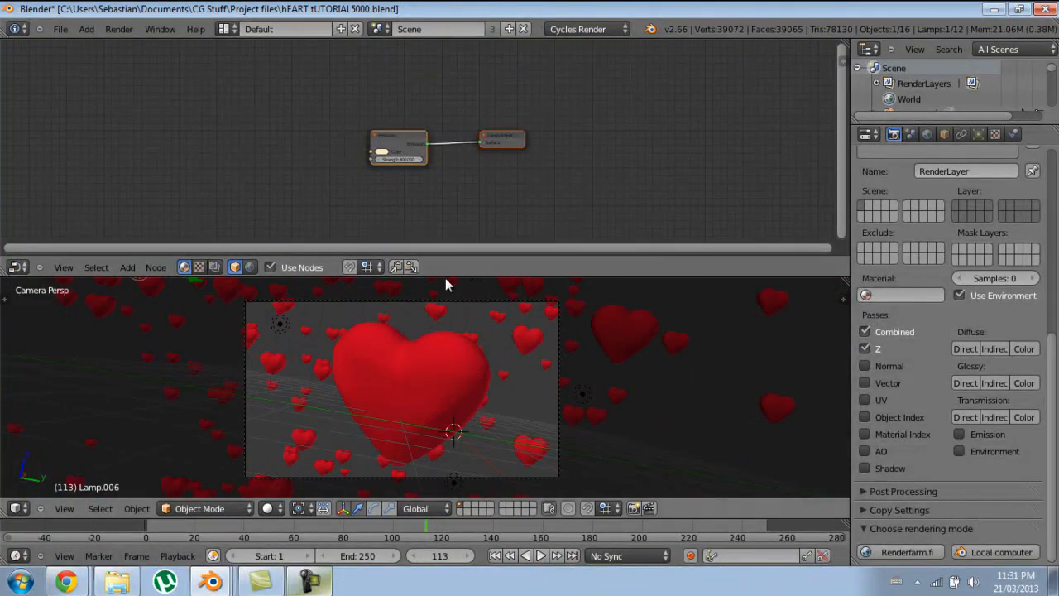
right_click(445, 280)
right_click(443, 275)
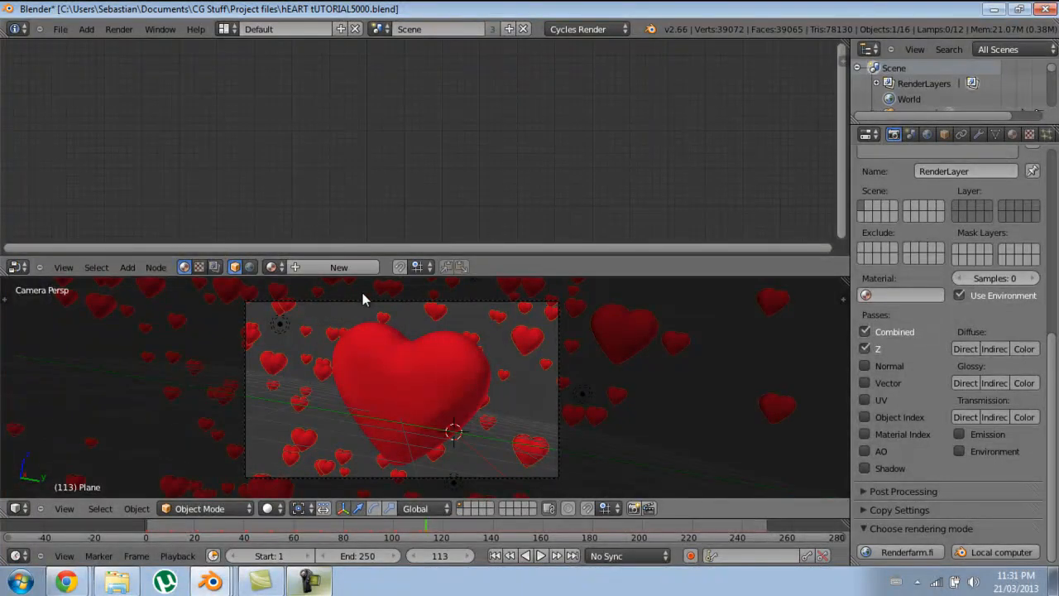
left_click(401, 278)
left_click(535, 260)
Step: Render the still image of frame 113 and save the file over the existing one
key("F12")
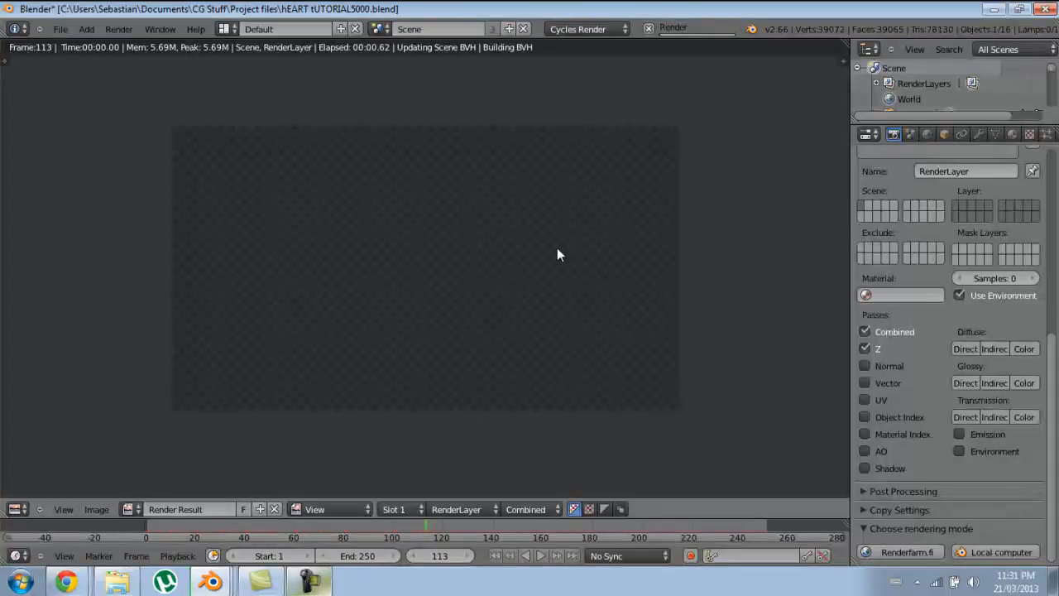
scroll(520, 269, "up", 1)
key("ctrl+s")
left_click(520, 263)
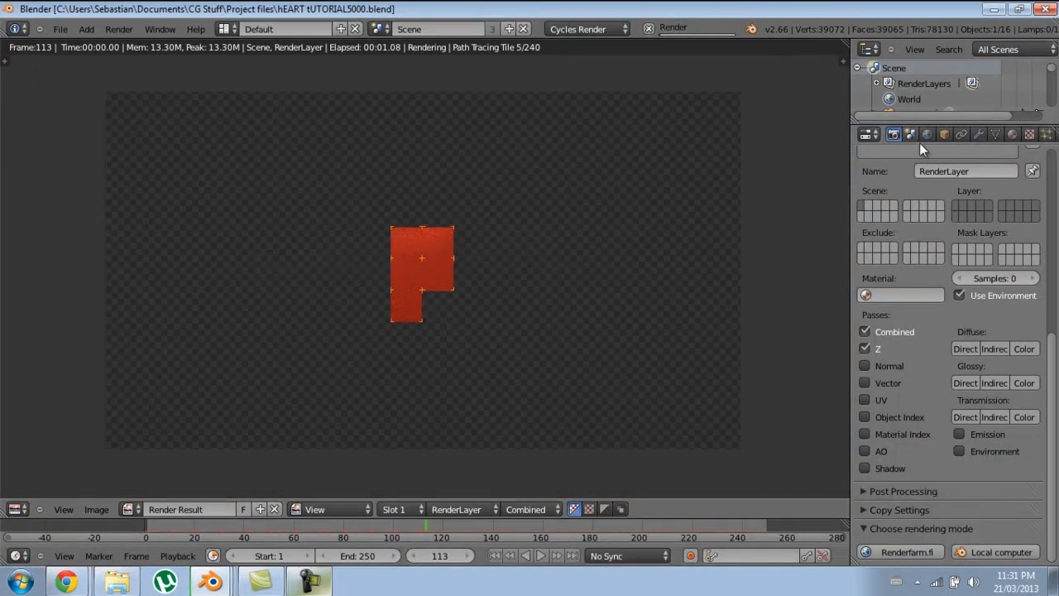
Step: Check the render dimensions and examine the finished image of the heart
scroll(914, 245, "up", 10)
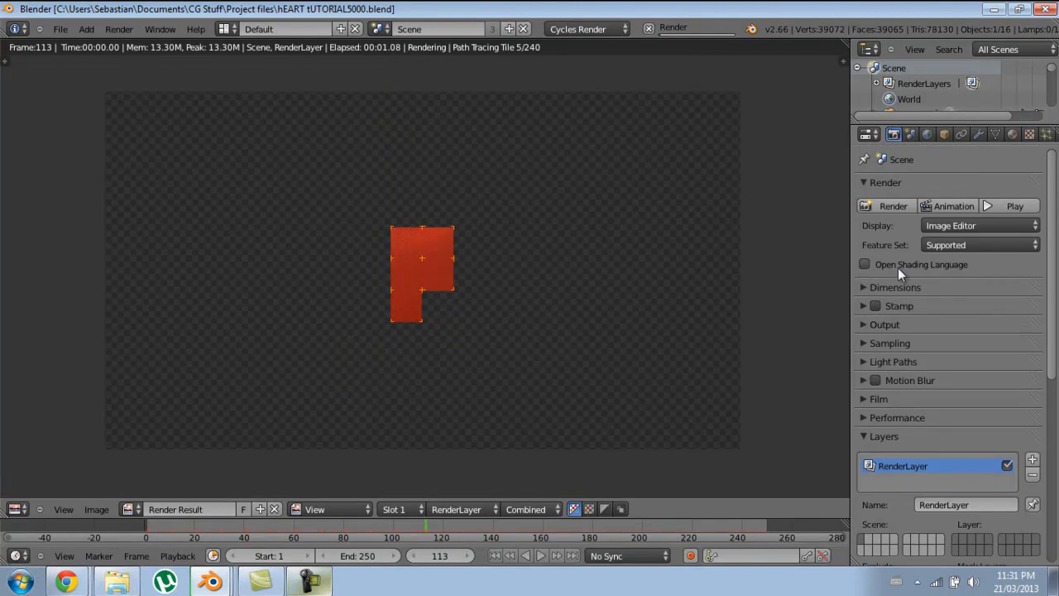
left_click(895, 287)
middle_click_drag(569, 285, 565, 294, "ctrl")
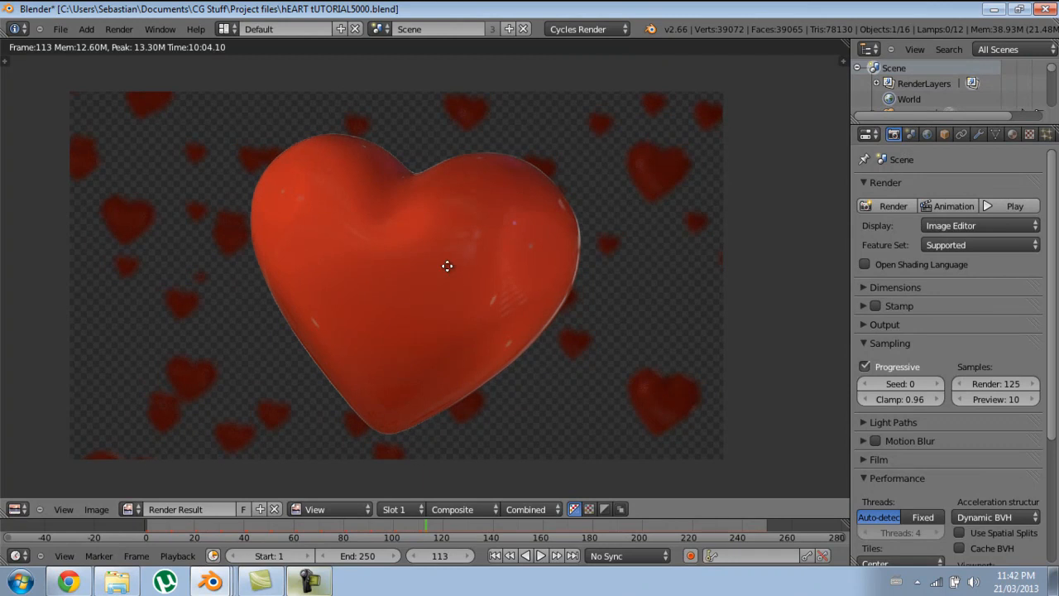
Step: Switch the image editor area to the node editor and show the scene's compositing nodes
left_click(23, 509)
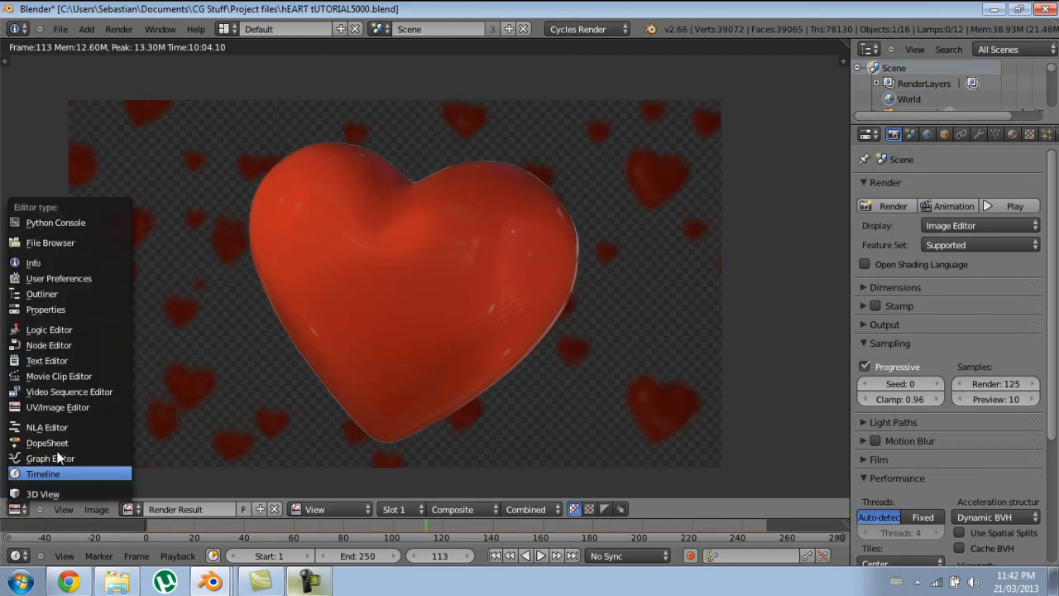
left_click(67, 357)
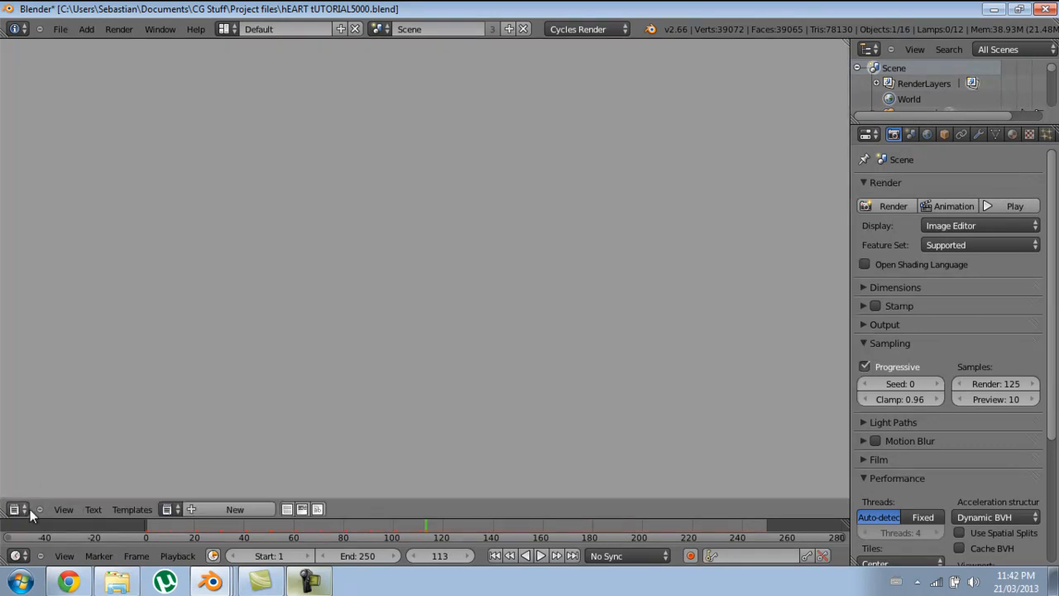
left_click(25, 509)
left_click(39, 342)
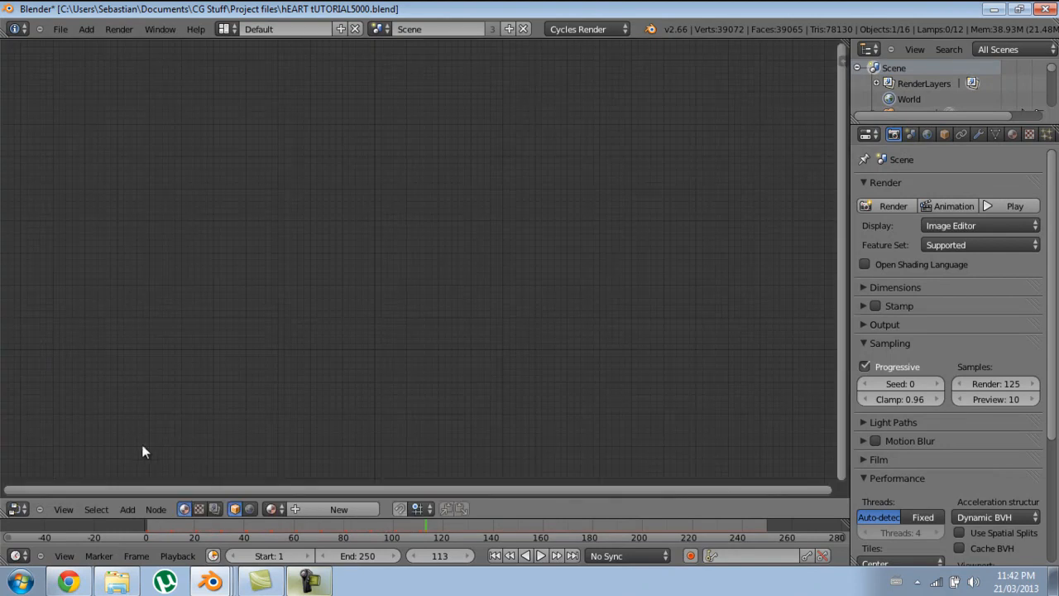
left_click(216, 510)
scroll(444, 362, "up", 4)
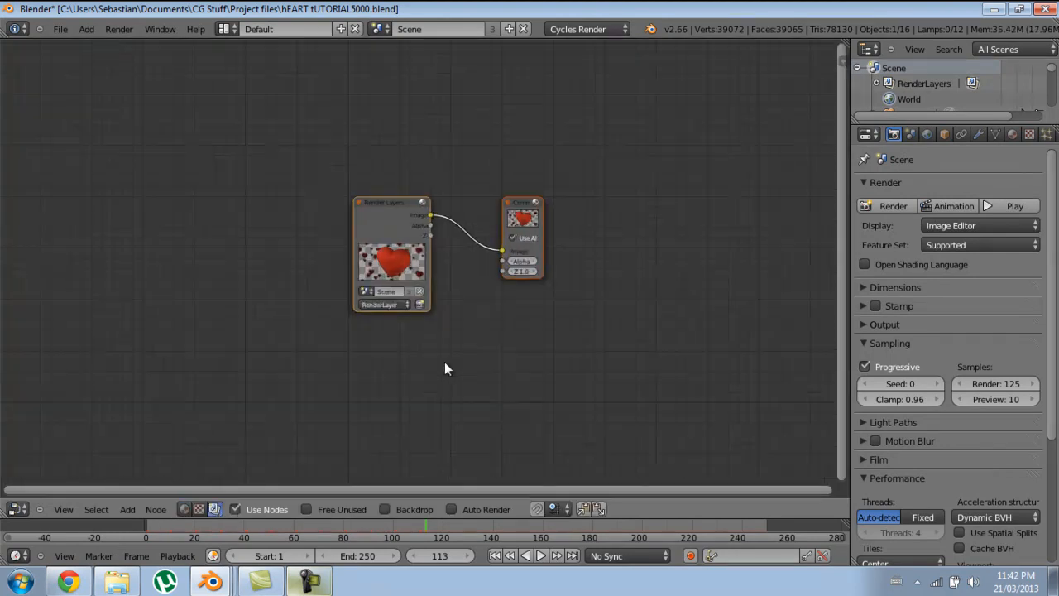
Step: Add a Viewer node fed by the Render Layers image and align it vertically below the Composite node, away from Render Layers
left_click_drag(391, 216, 163, 232)
left_click(195, 229, "ctrl+shift")
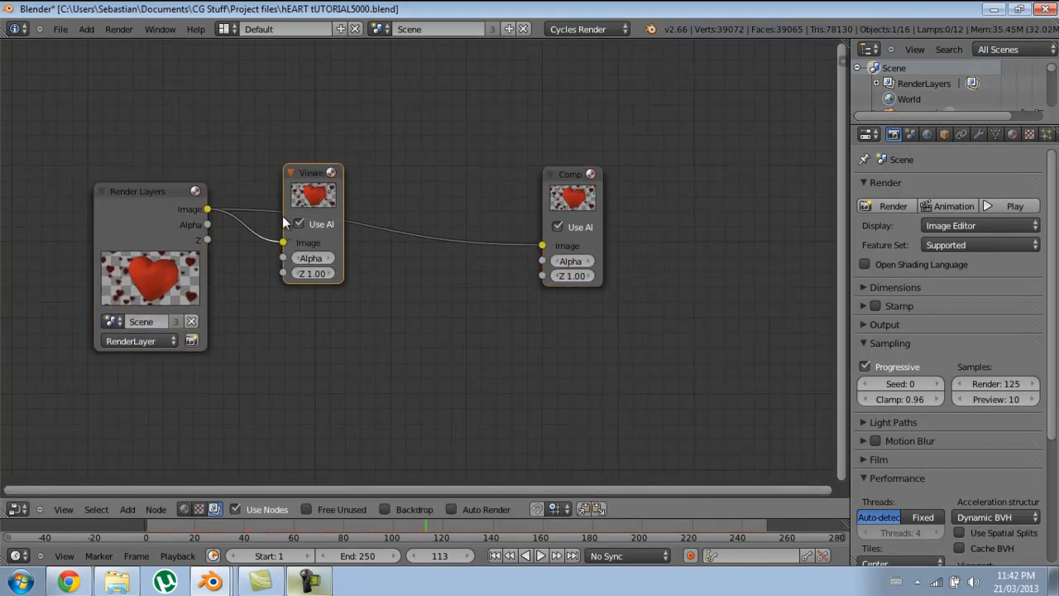
key("g")
left_click(544, 335)
left_click(575, 217, "shift")
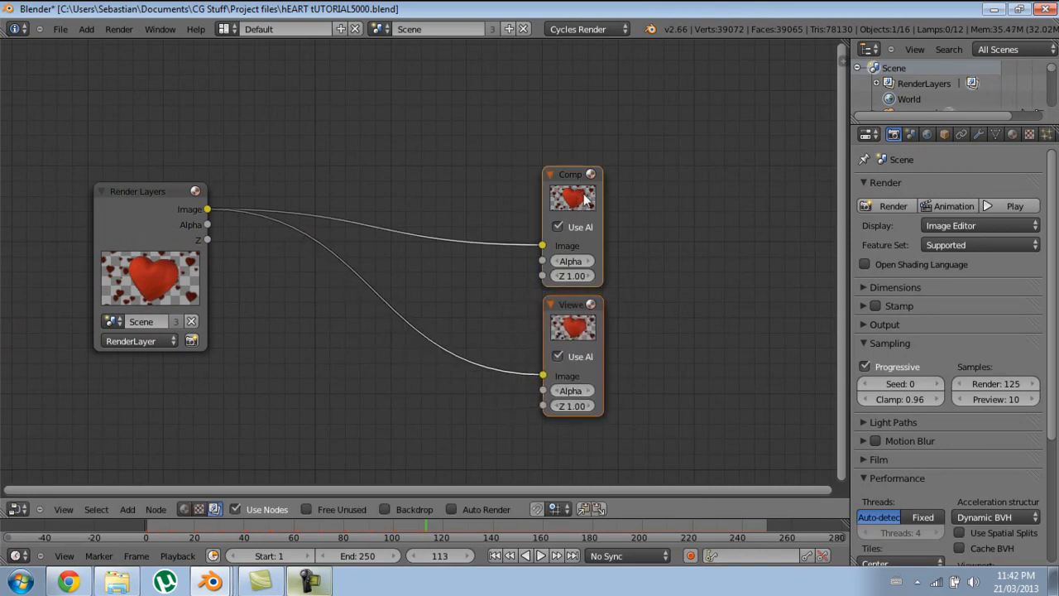
type("sx100")
right_click(745, 250)
type("sx0")
key("Return")
Step: Enable the compositor backdrop and scale it so the whole rendered image fits in the area
left_click(405, 510)
scroll(497, 372, "down", 3)
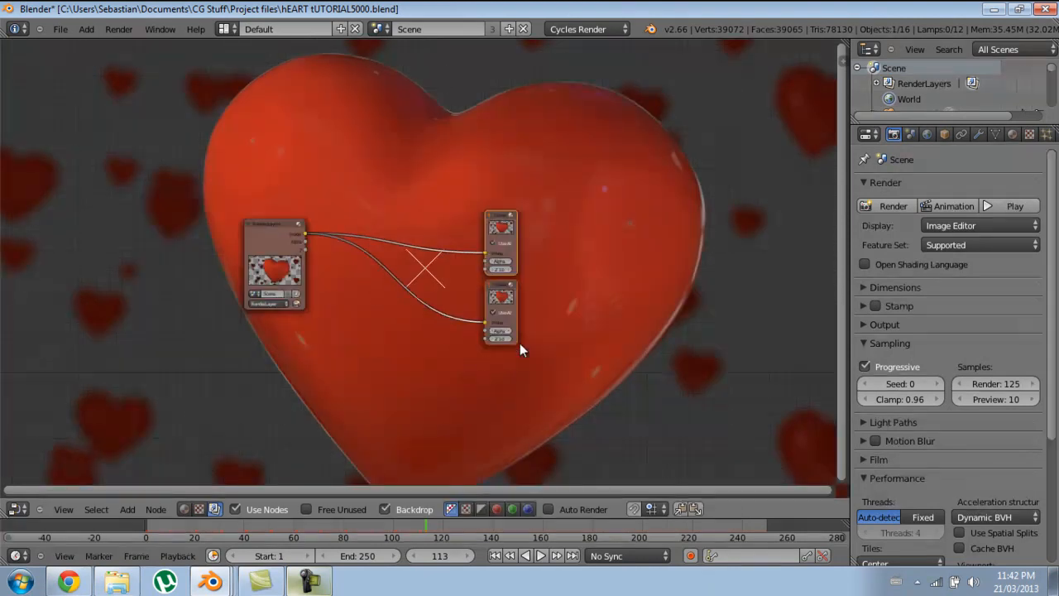
key("v")
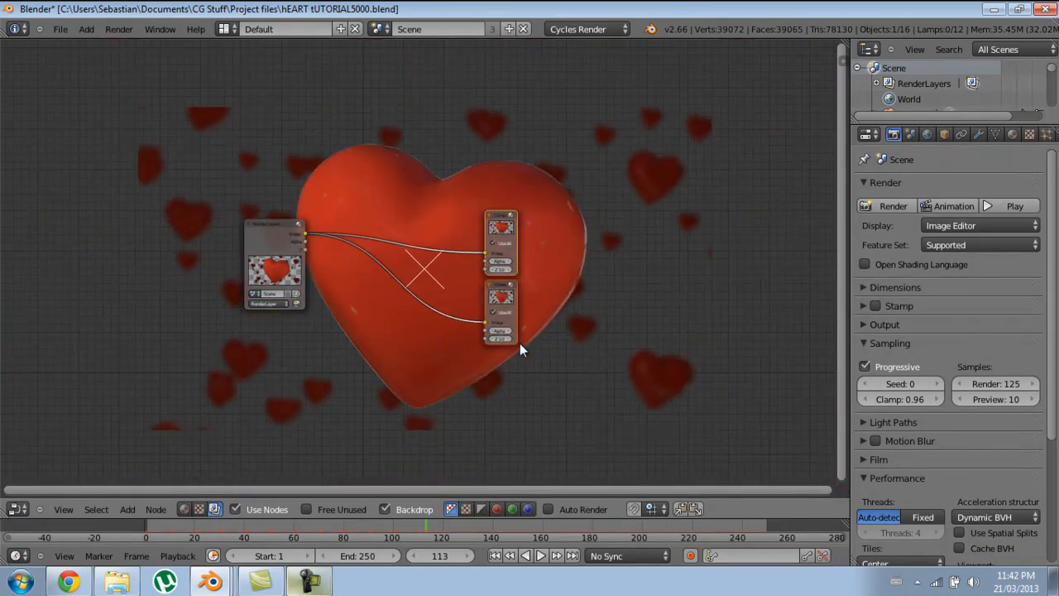
key("alt+v")
Step: Move the Composite and Viewer nodes farther from Render Layers and check the backdrop in another channel display mode
key("g")
left_click(662, 270)
scroll(551, 295, "up", 3)
middle_click_drag(508, 293, 408, 315)
scroll(409, 314, "up", 3)
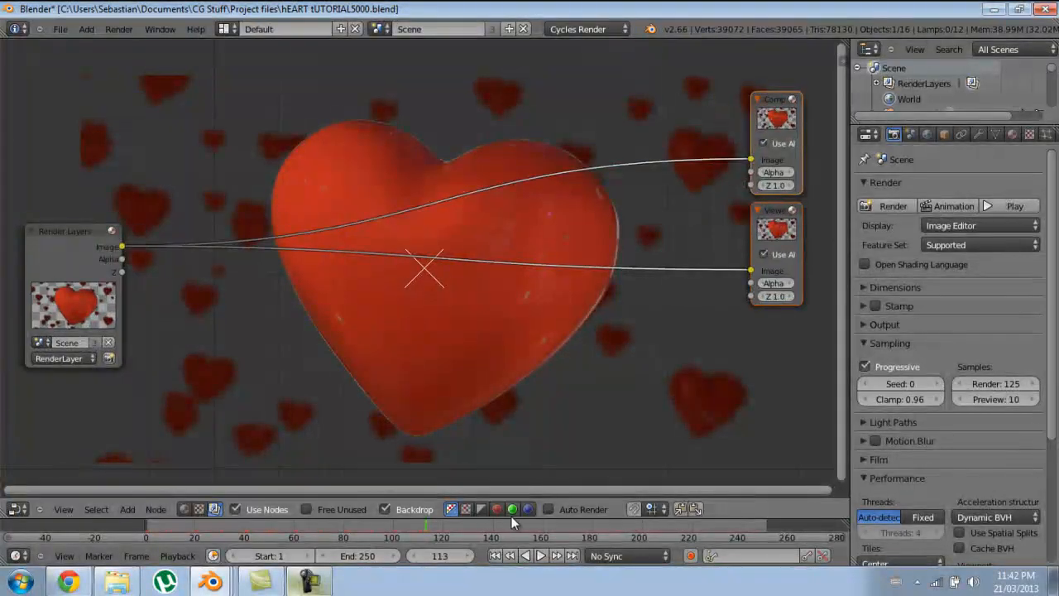
left_click(466, 510)
left_click(452, 509)
middle_click_drag(173, 207, 221, 218)
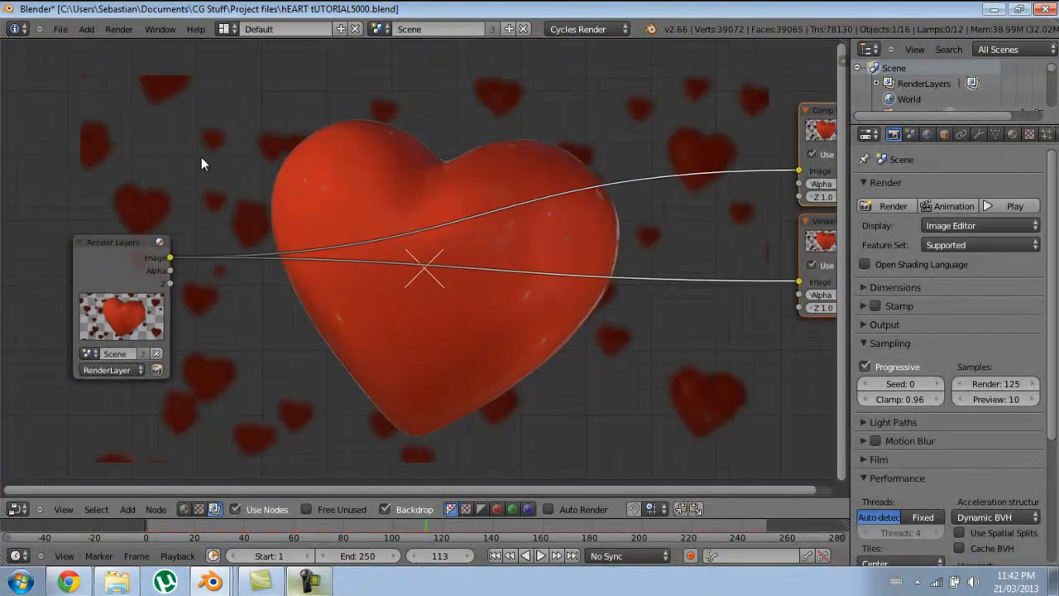
Step: Insert an Alpha Over node between Render Layers and the two output nodes
key("shift+a")
mouse_move(190, 204)
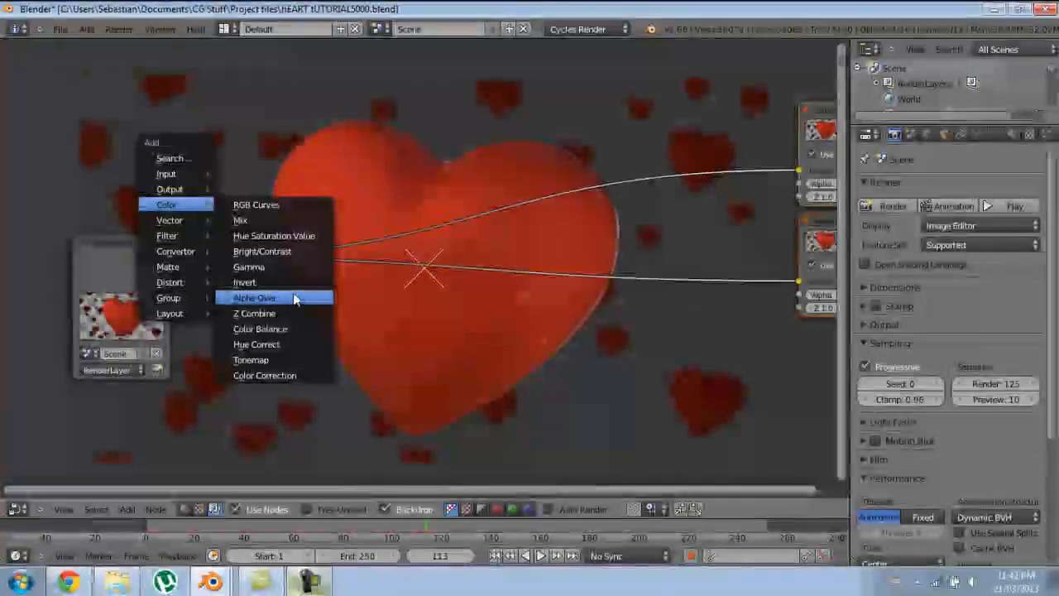
left_click(285, 295)
left_click(327, 303)
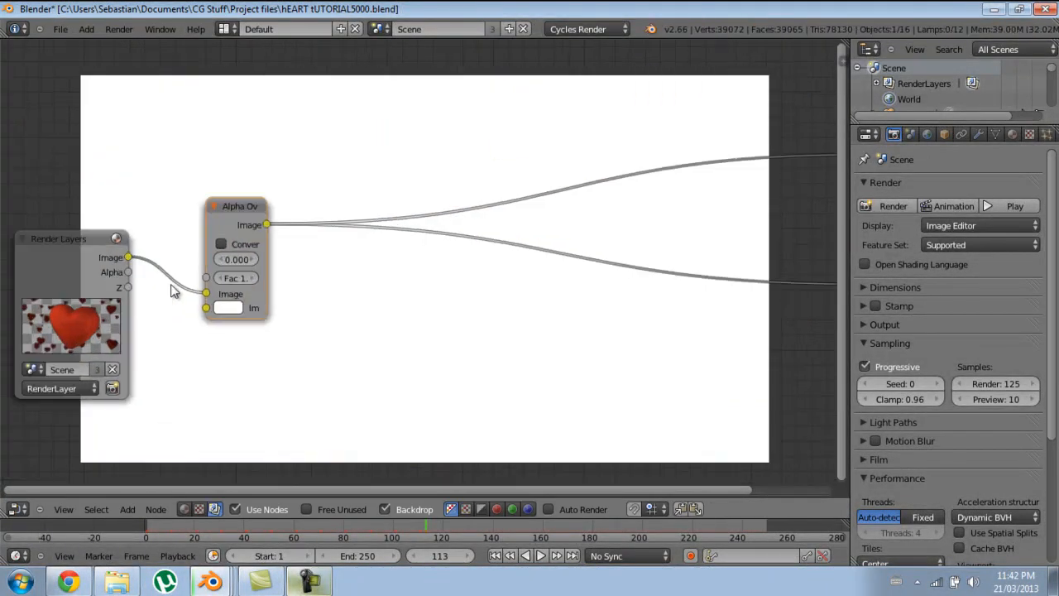
Step: Move the render image link to Alpha Over's lower image input and connect the Render Layers alpha to its factor
scroll(237, 289, "up", 2)
left_click_drag(171, 298, 160, 321)
left_click_drag(79, 273, 169, 280)
scroll(194, 300, "up", 2)
Step: Set Alpha Over's background colour to a red sampled from the large heart in the backdrop
left_click(234, 293)
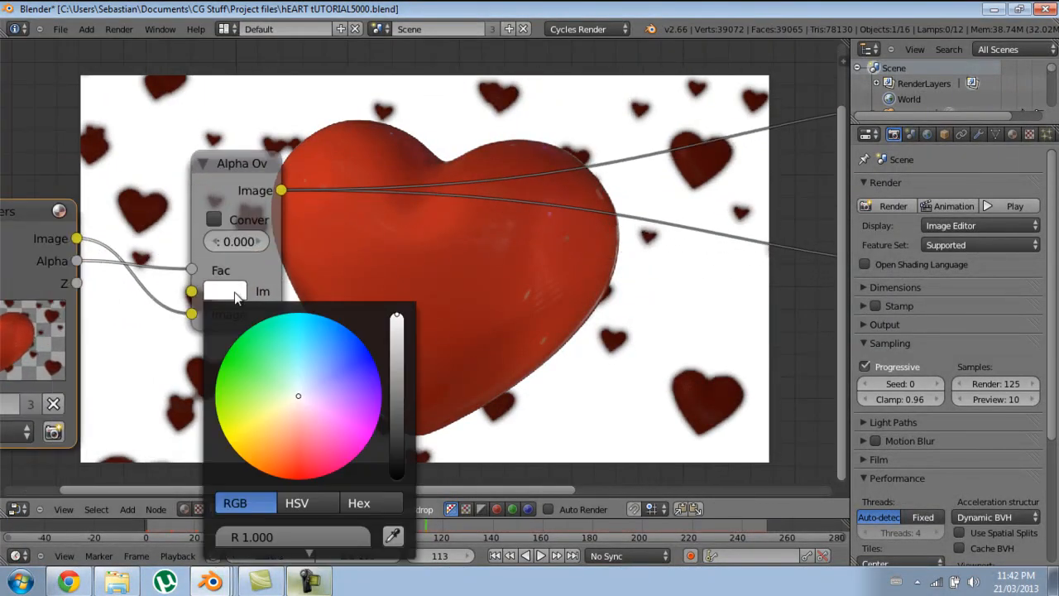
left_click(225, 290)
left_click(393, 536)
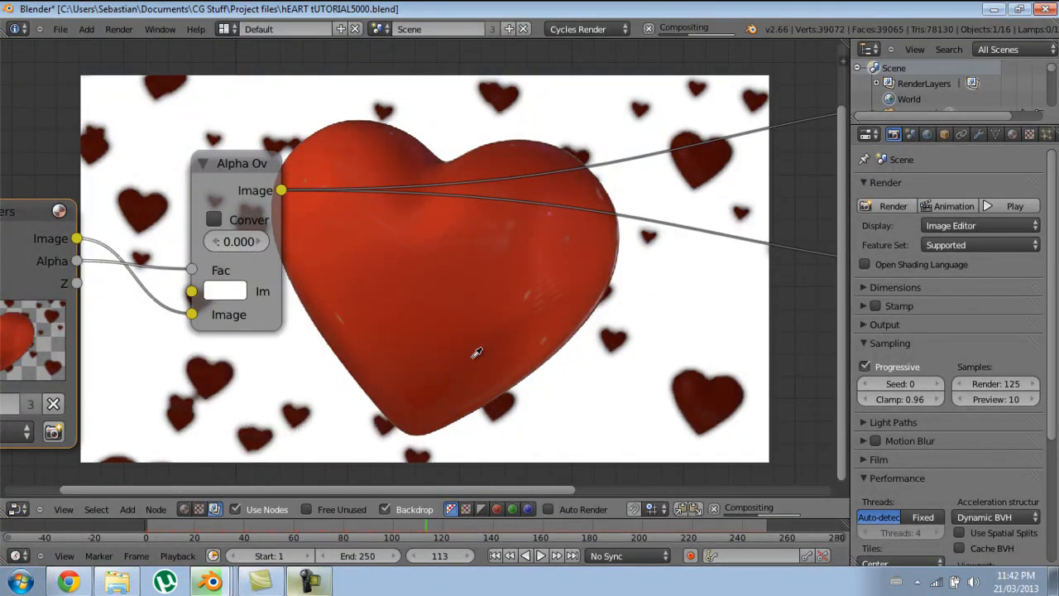
left_click(441, 310)
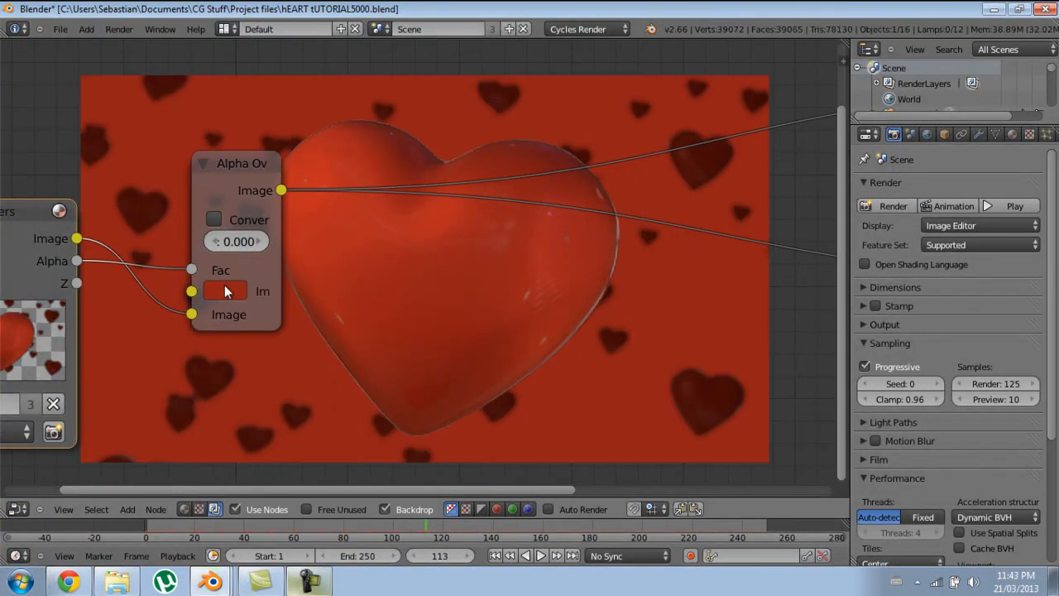
Step: Darken Alpha Over's red background colour and save the file over the existing one
left_click(222, 289)
left_click_drag(403, 458, 399, 407)
mouse_move(696, 246)
middle_mouse_down()
mouse_move(581, 144)
mouse_move(680, 248)
middle_mouse_up()
key("ctrl+s")
left_click(585, 216)
middle_click_drag(613, 258, 541, 300)
Step: Add a Soften filter node on the alpha link between Render Layers and Alpha Over, and preview its output in the Viewer
key("shift+a")
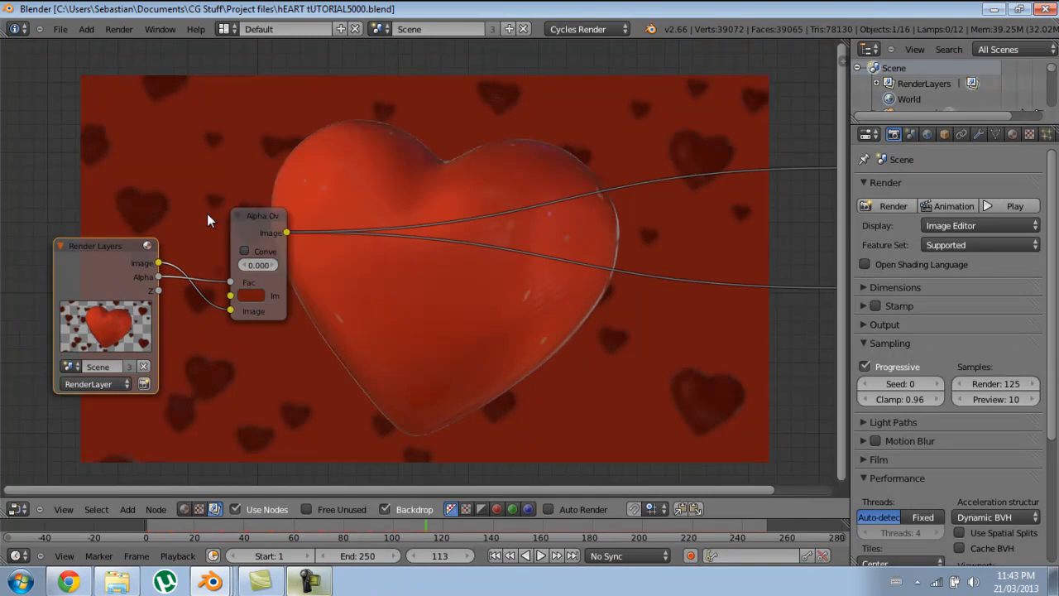
left_click_drag(258, 227, 529, 222)
scroll(263, 221, "up", 3)
key("shift+a")
mouse_move(253, 274)
left_click(331, 274)
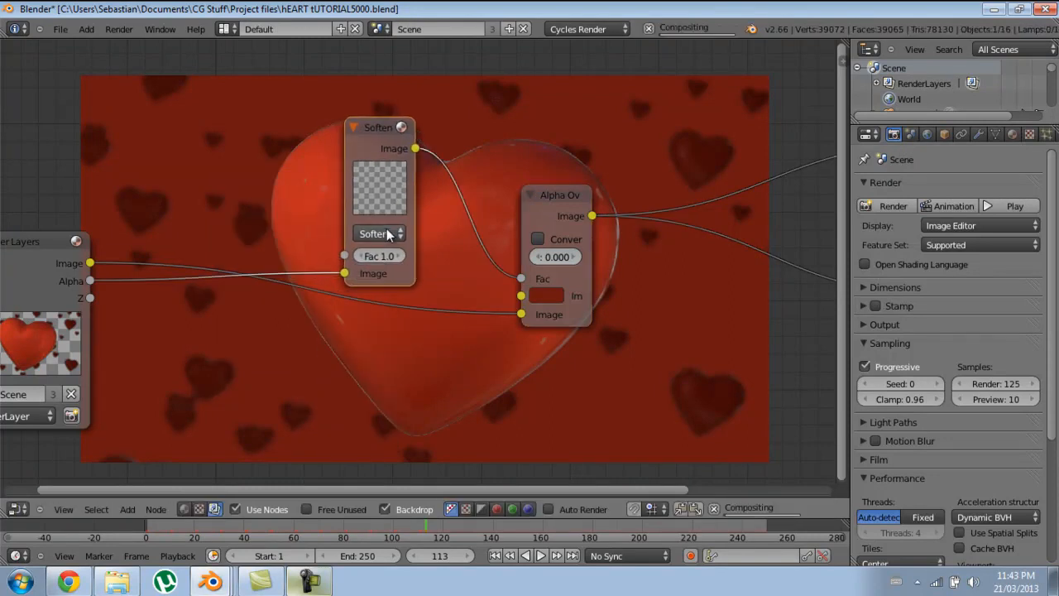
left_click(271, 327)
left_click(283, 232, "ctrl+shift")
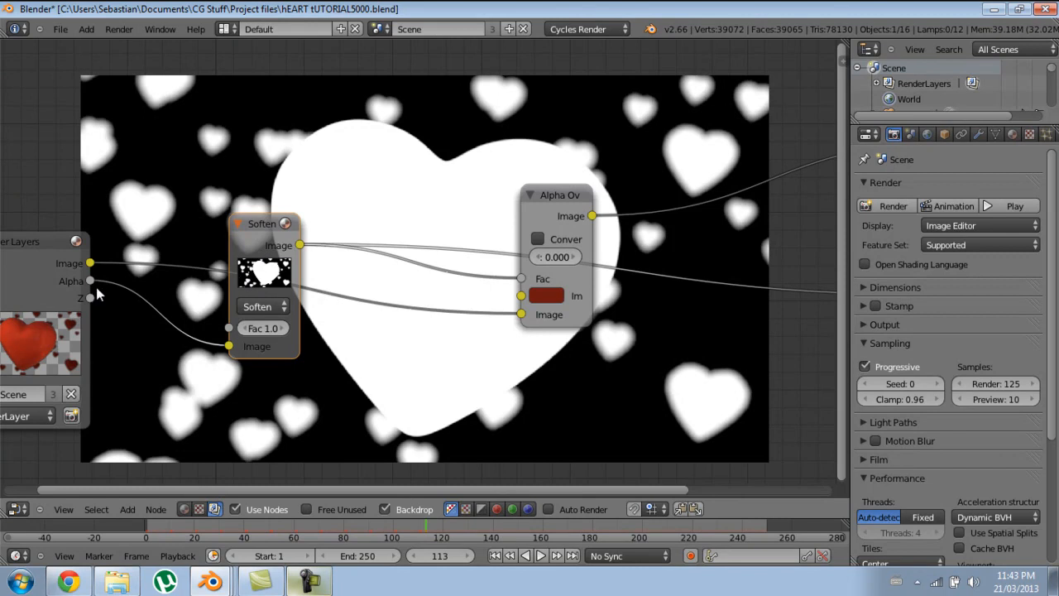
Step: Feed the Soften node with the render image, connect its output to Alpha Over's lower image input, and preview Alpha Over
left_click_drag(228, 345, 409, 406)
left_click_drag(90, 263, 229, 369)
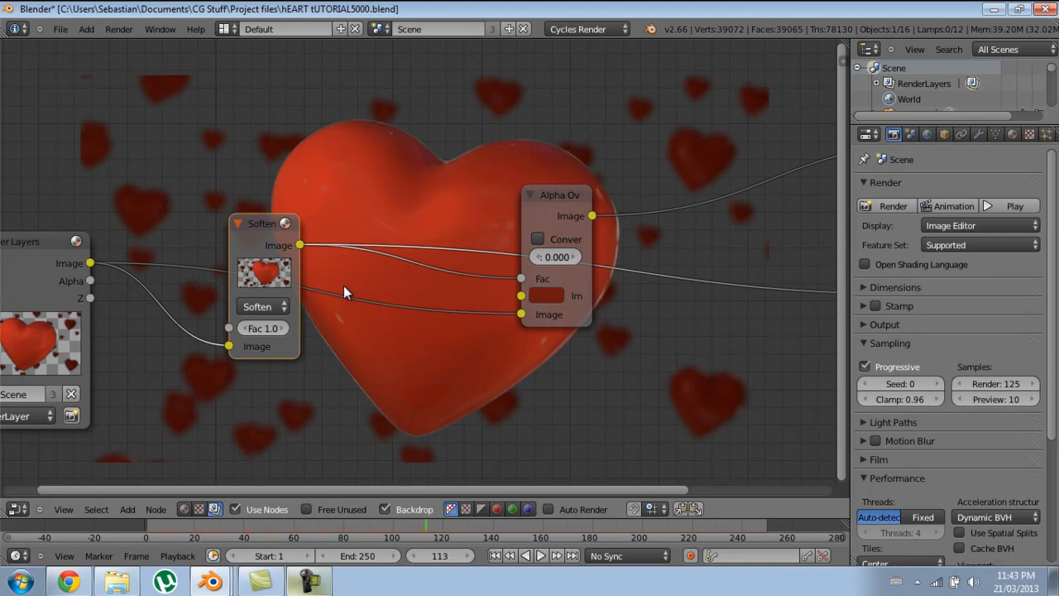
left_click_drag(300, 246, 529, 317)
left_click(574, 209, "ctrl+shift")
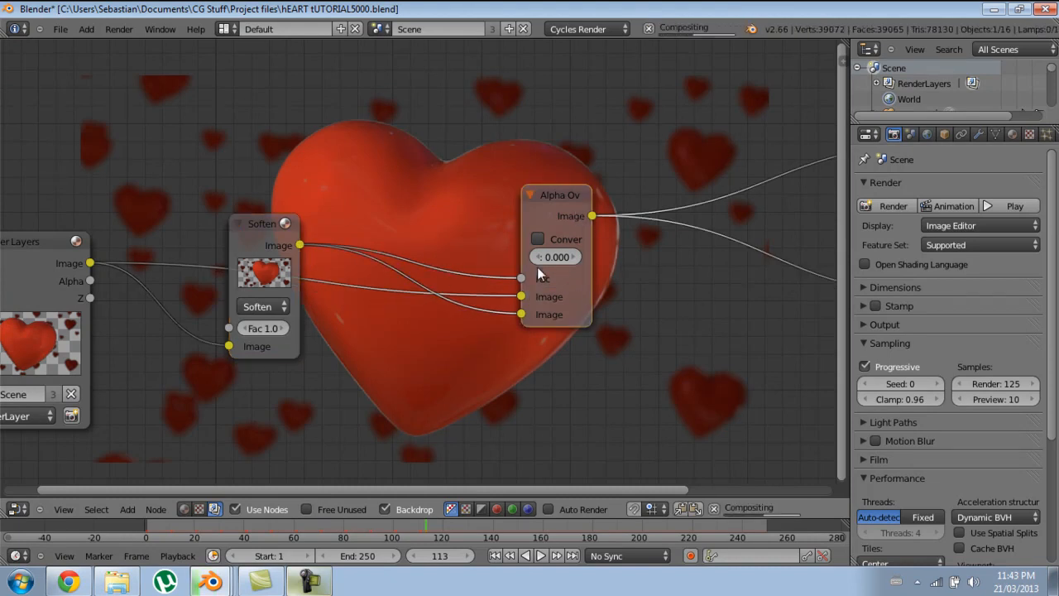
Step: Disconnect Alpha Over's upper image input and connect the Render Layers alpha to its factor
middle_click_drag(554, 268, 362, 169)
scroll(388, 223, "down", 4)
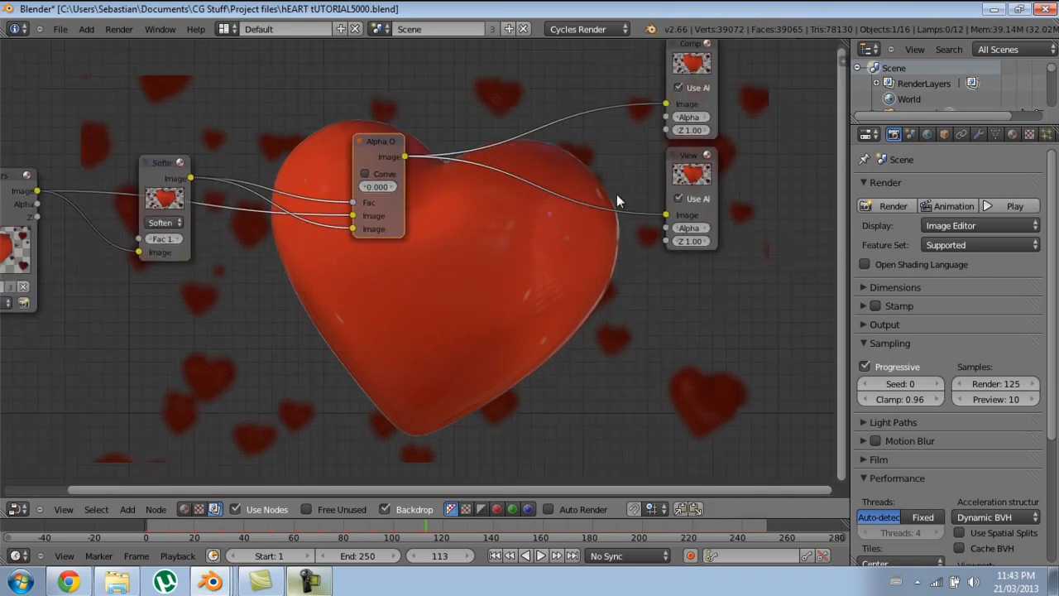
scroll(363, 211, "up", 1)
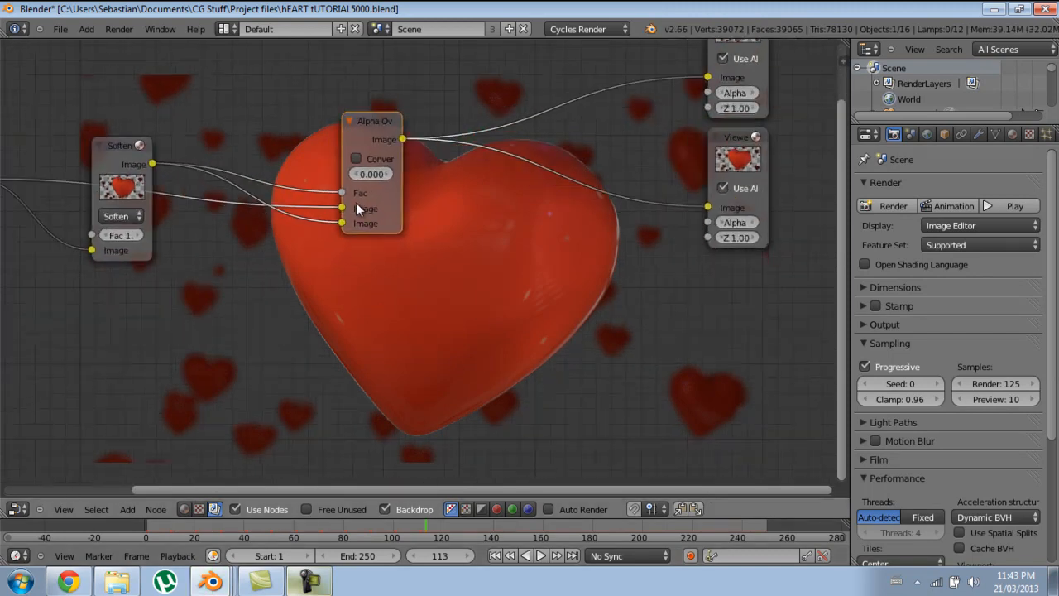
left_click_drag(339, 209, 336, 223)
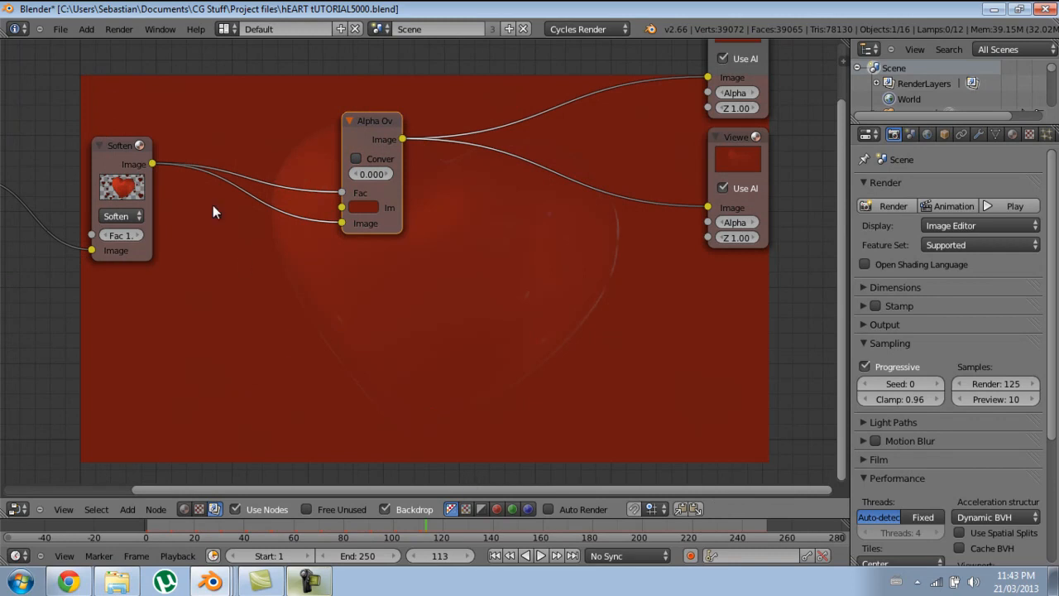
scroll(240, 259, "up", 1)
middle_click_drag(239, 228, 346, 305)
left_click_drag(59, 283, 459, 283)
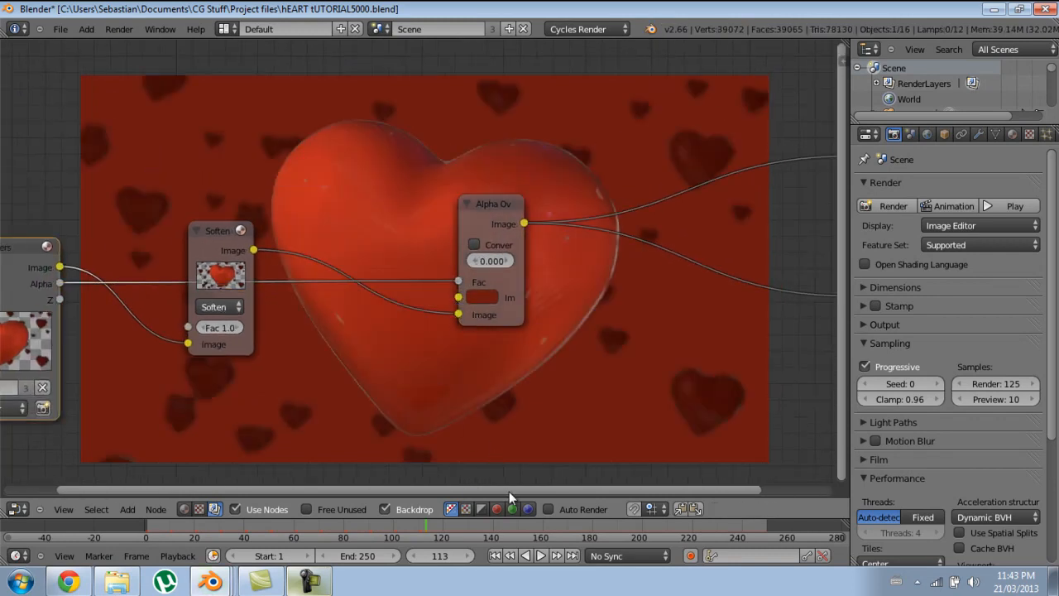
Step: Examine the softened composite in the backdrop at several magnifications, checking the edges of the hearts against the red background
mouse_move(389, 381)
middle_mouse_down()
mouse_move(411, 173)
mouse_move(357, 121)
mouse_move(385, 286)
mouse_move(389, 393)
middle_mouse_up()
scroll(274, 376, "up", 2)
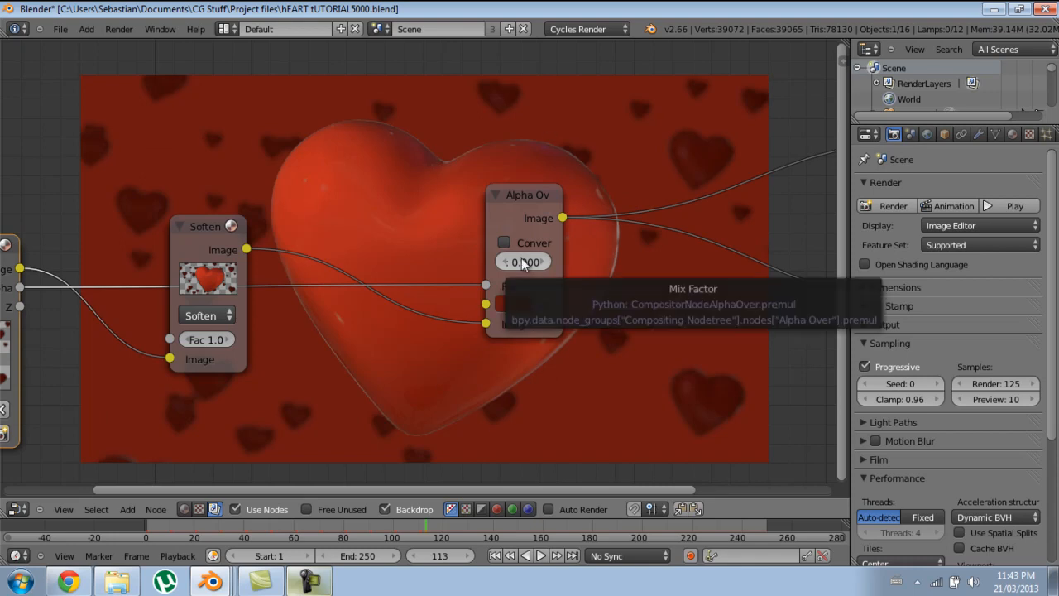
key("alt+v")
key("alt+v")
key("alt+v")
middle_click_drag(467, 107, 463, 382, "alt")
key("alt+v")
key("alt+v")
key("alt+v")
scroll(463, 141, "up", 1, "alt")
middle_click_drag(463, 141, 442, 317, "alt")
key("v")
key("v")
key("v")
key("v")
key("v")
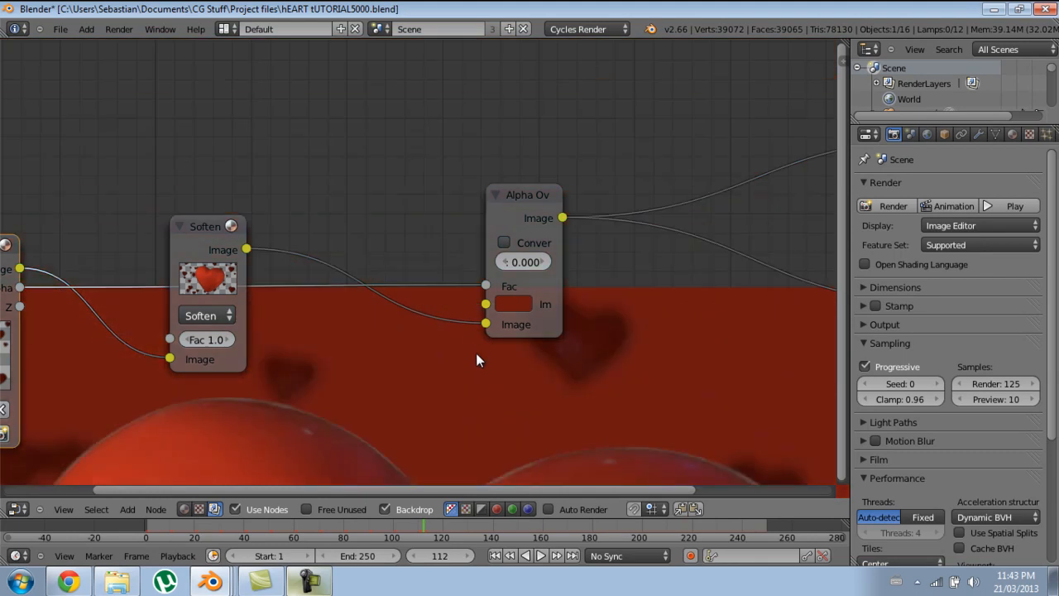
middle_click_drag(467, 363, 437, 70, "alt")
key("v")
key("v")
key("v")
middle_click_drag(520, 393, 624, 217, "alt")
key("v")
middle_click_drag(616, 301, 561, 292, "alt")
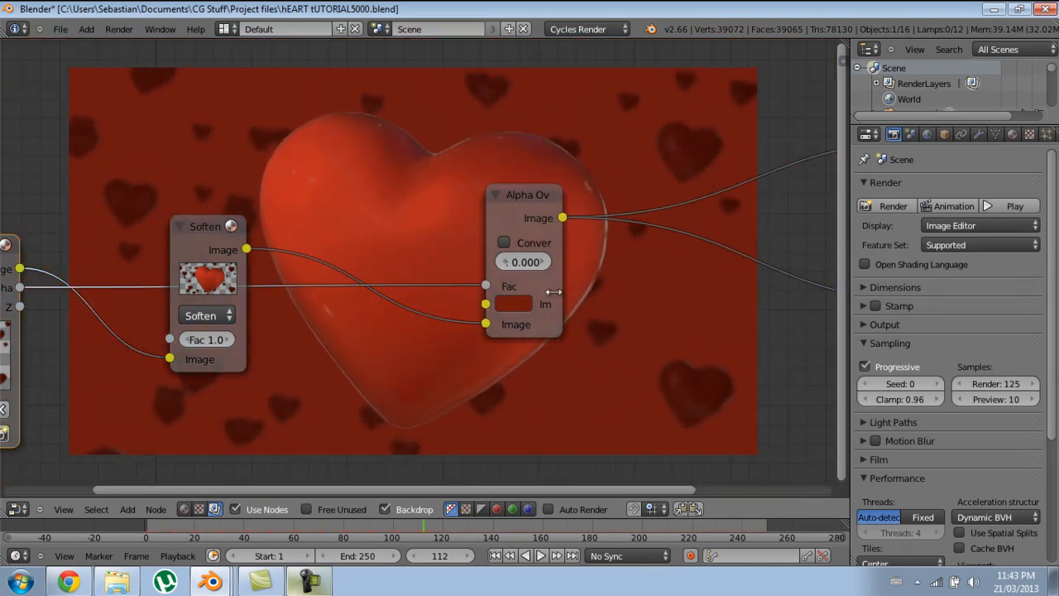
Step: Move the Alpha Over node closer to the Soften node
scroll(596, 236, "down", 3)
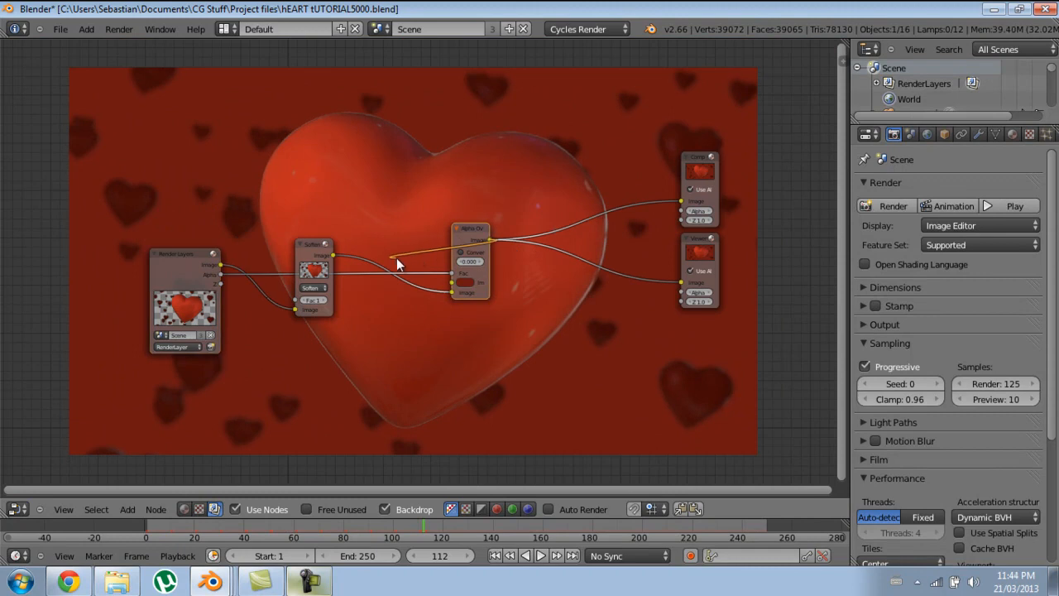
key("g")
left_click(427, 280)
scroll(277, 239, "up", 2)
key("shift+a")
mouse_move(317, 223)
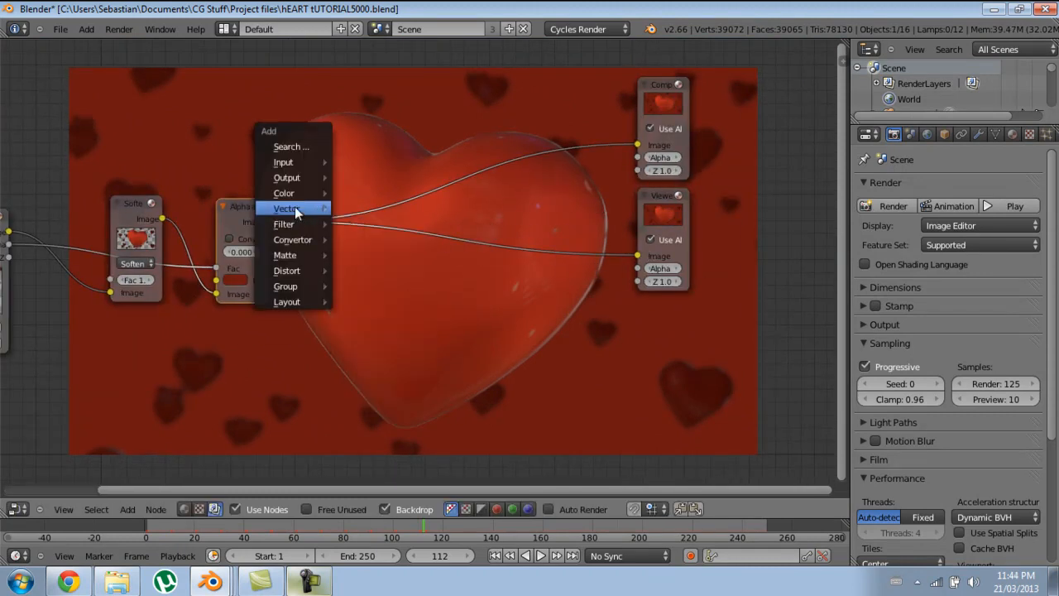
mouse_move(291, 193)
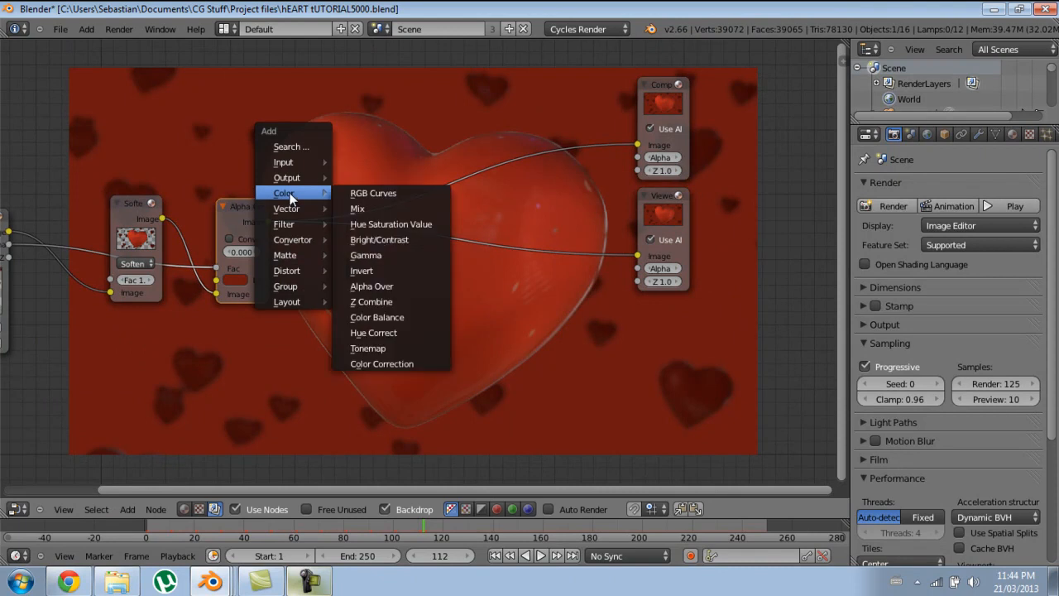
left_click(370, 203)
key("x")
Step: Add a Normalize node and place it below the Alpha Over node
key("shift+a")
mouse_move(321, 214)
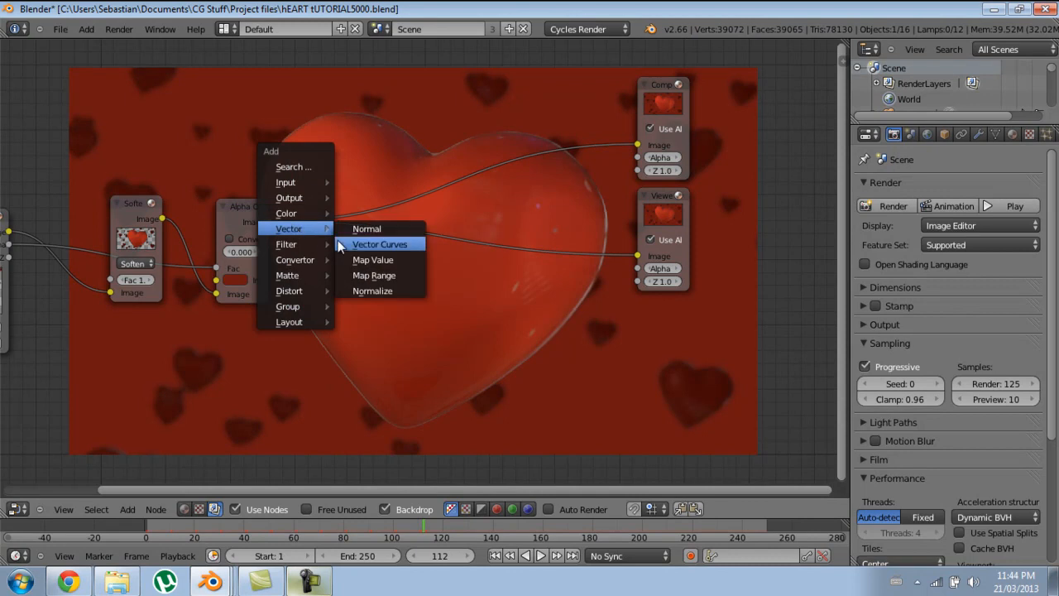
left_click(369, 285)
middle_click_drag(374, 253, 445, 211)
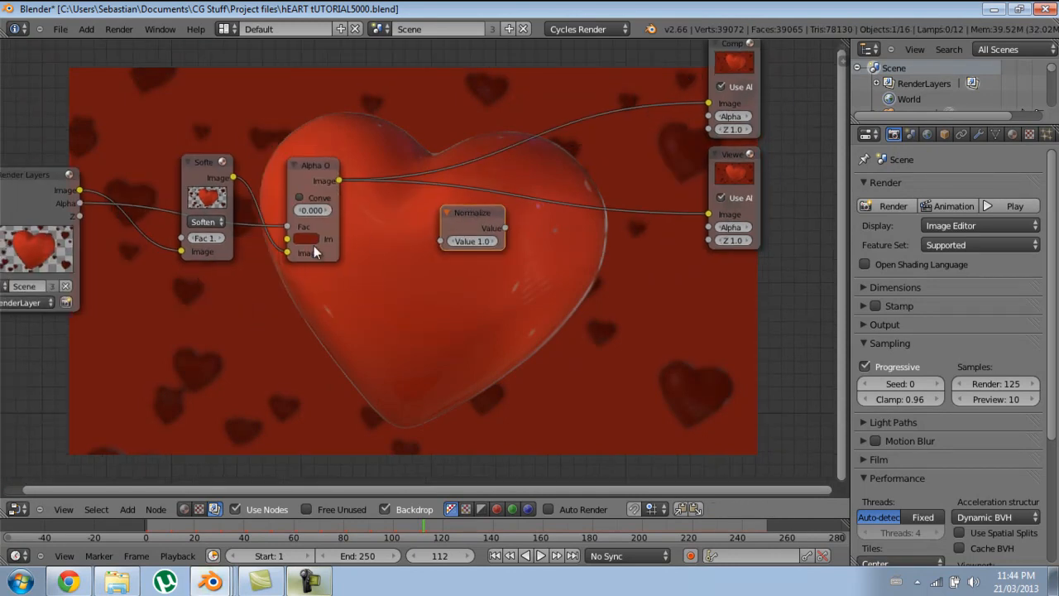
key("g")
left_click(147, 326)
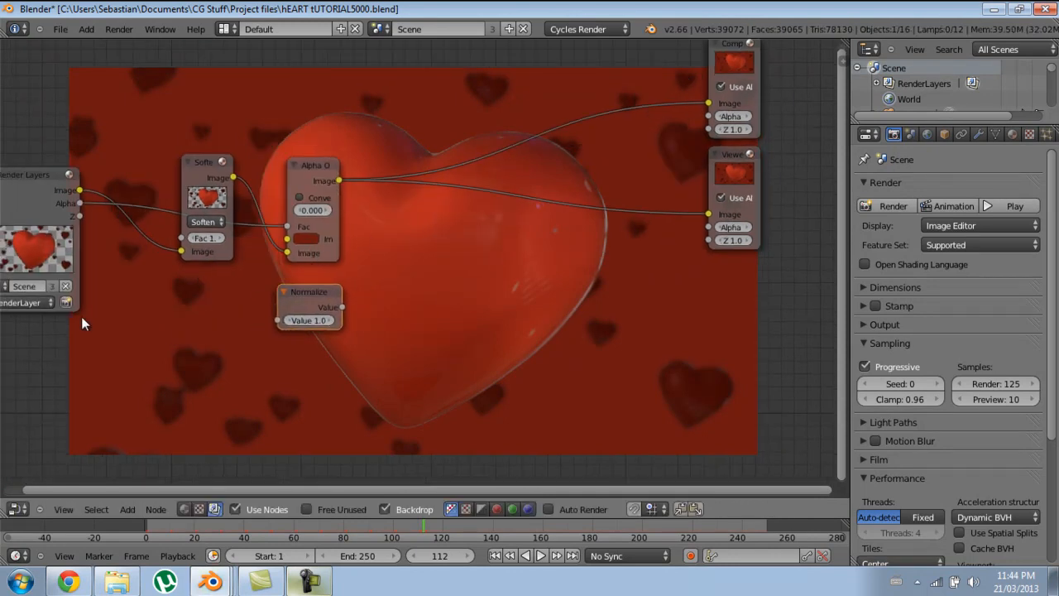
Step: Preview the Render Layers' Z pass in the Viewer
left_click(49, 210, "ctrl+shift")
left_click(49, 210, "ctrl+shift")
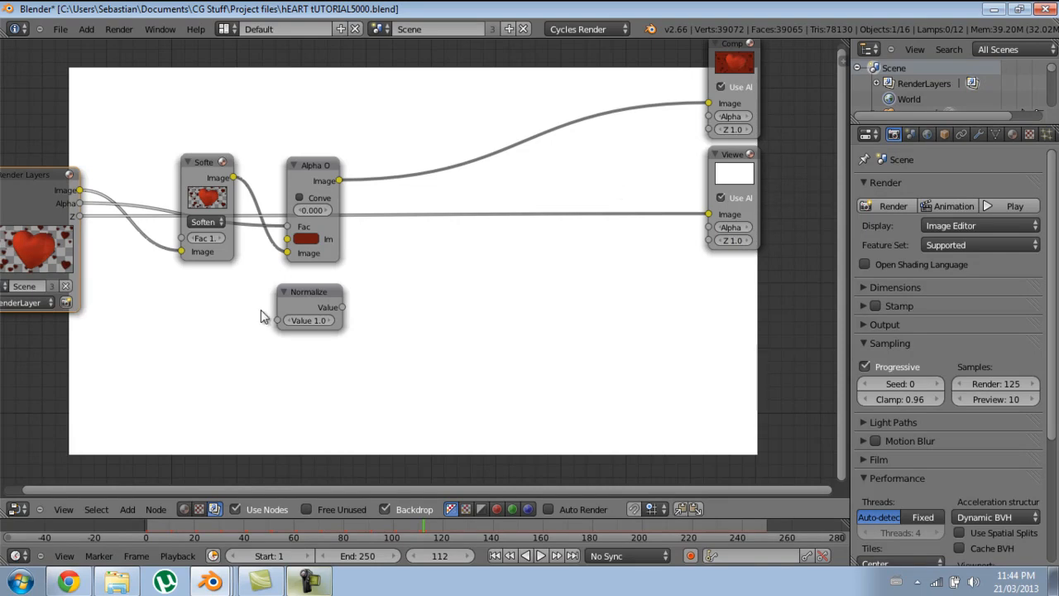
scroll(120, 275, "up", 2)
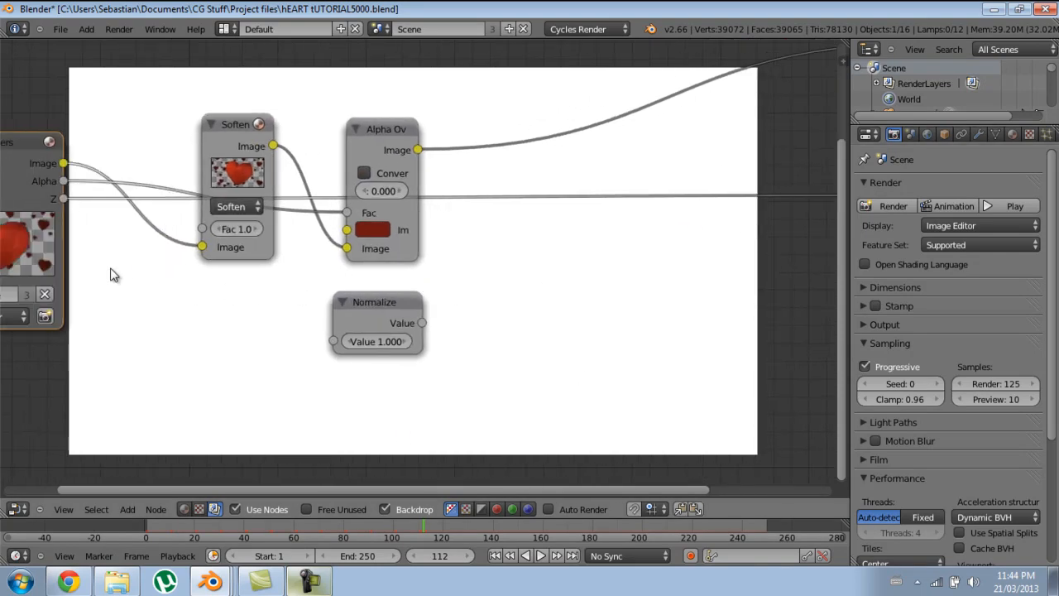
Step: Connect the Render Layers' Z output to the Normalize node's Value input and preview the Normalize result in the Viewer
left_click_drag(63, 198, 353, 340)
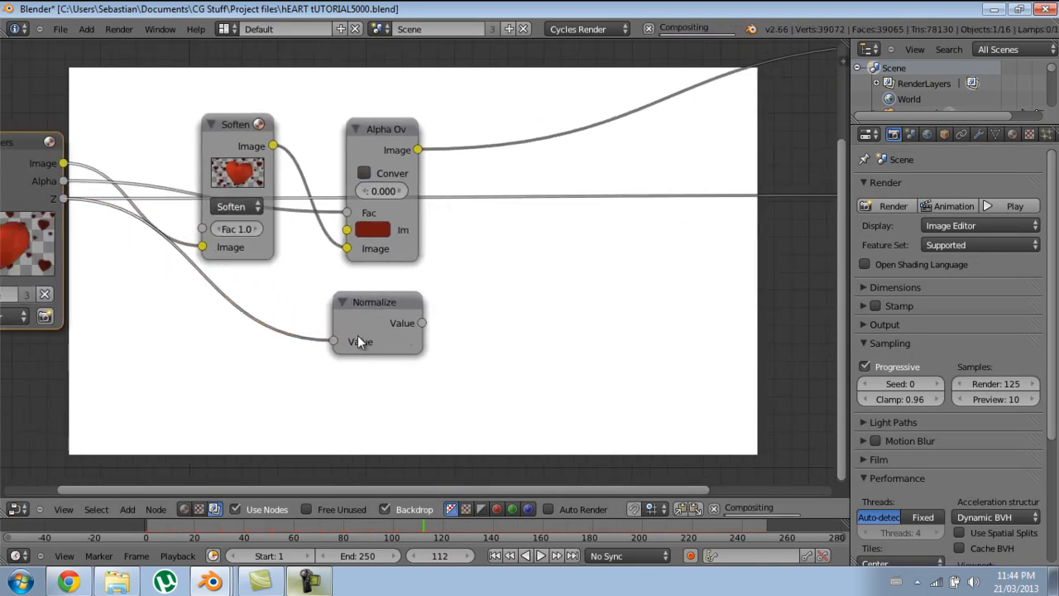
left_click(371, 317, "ctrl+shift")
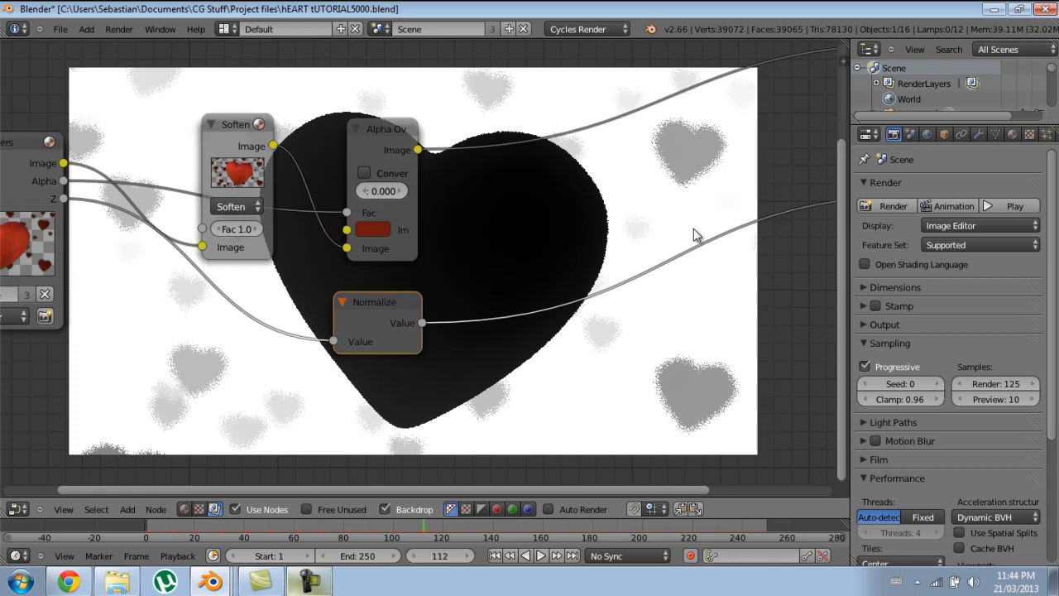
scroll(584, 250, "down", 3)
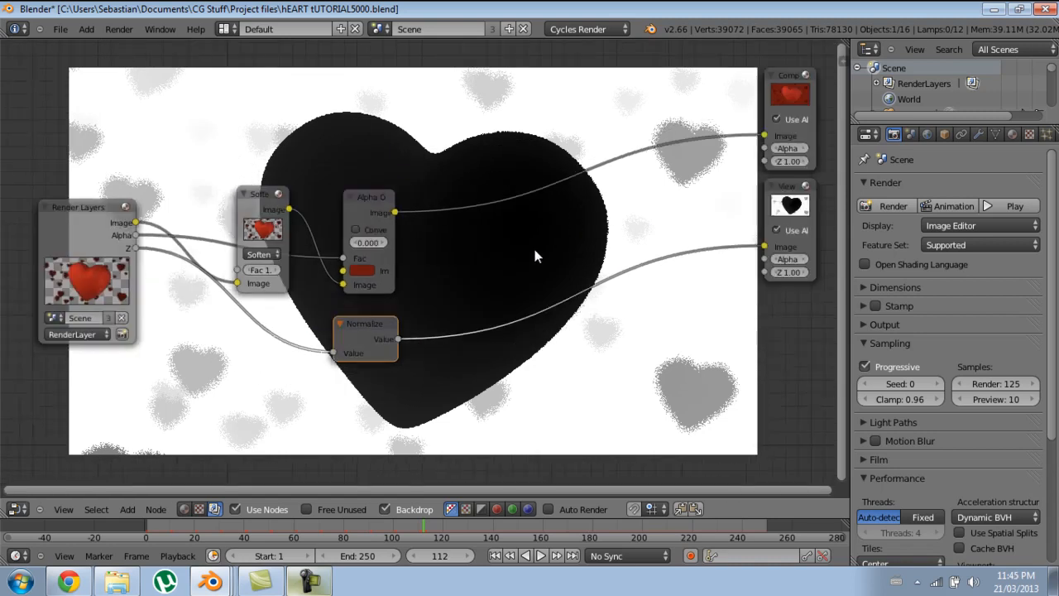
Step: Move the Normalize node up directly beneath the Alpha Over node
scroll(476, 278, "up", 1)
left_click_drag(340, 348, 328, 322)
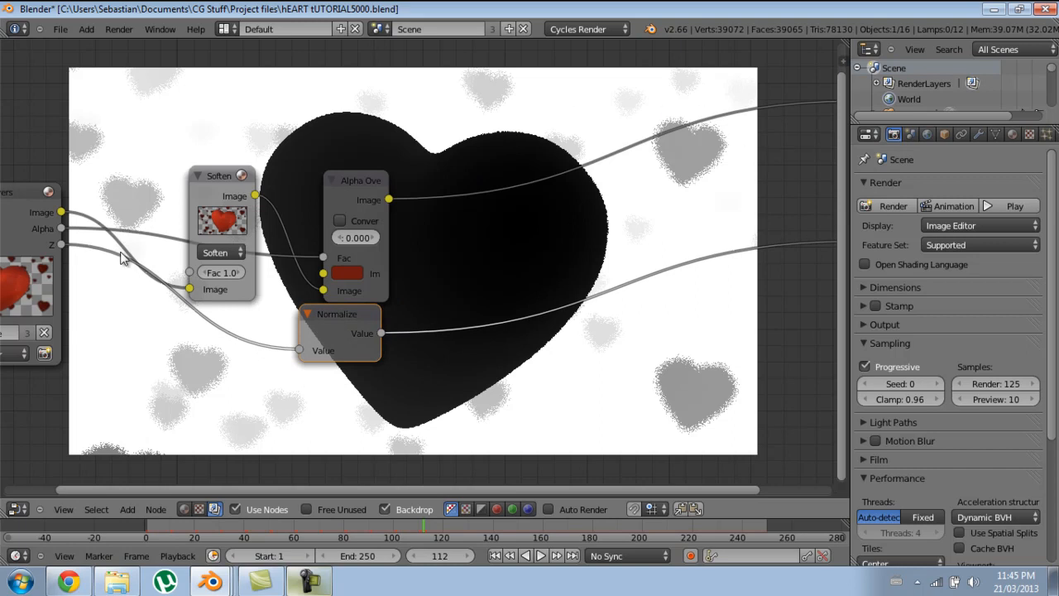
scroll(444, 329, "down", 1)
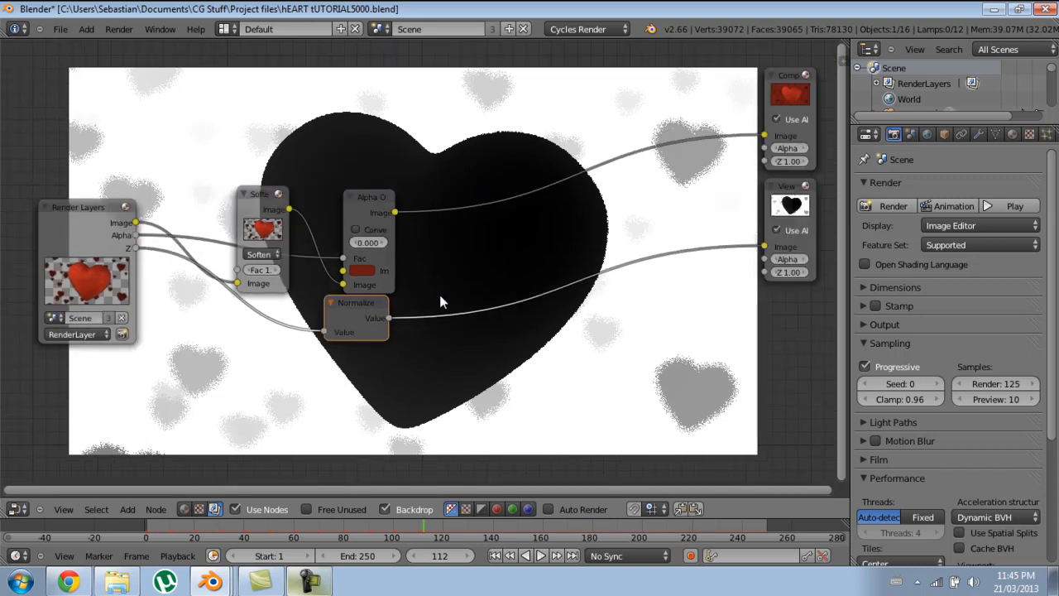
Step: Insert a ColorRamp node on the link between the Normalize and Viewer nodes
scroll(430, 270, "up", 3)
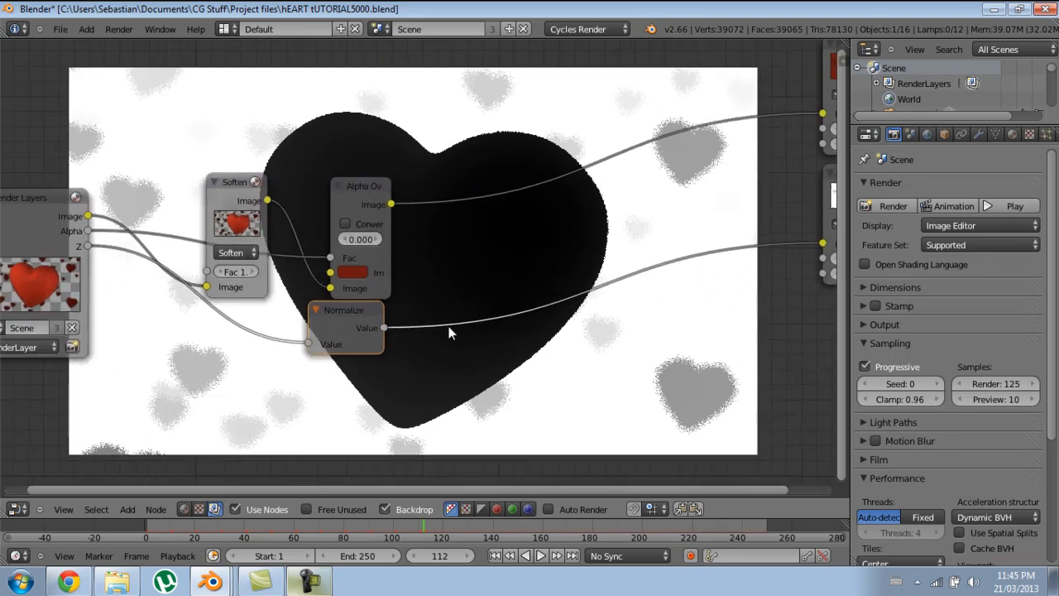
key("shift+a")
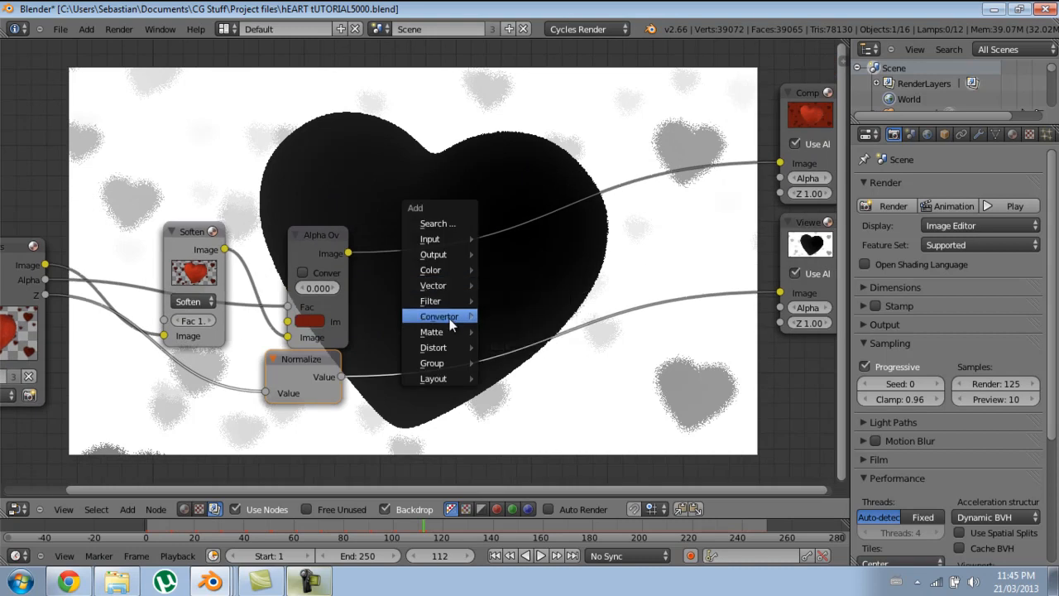
mouse_move(438, 316)
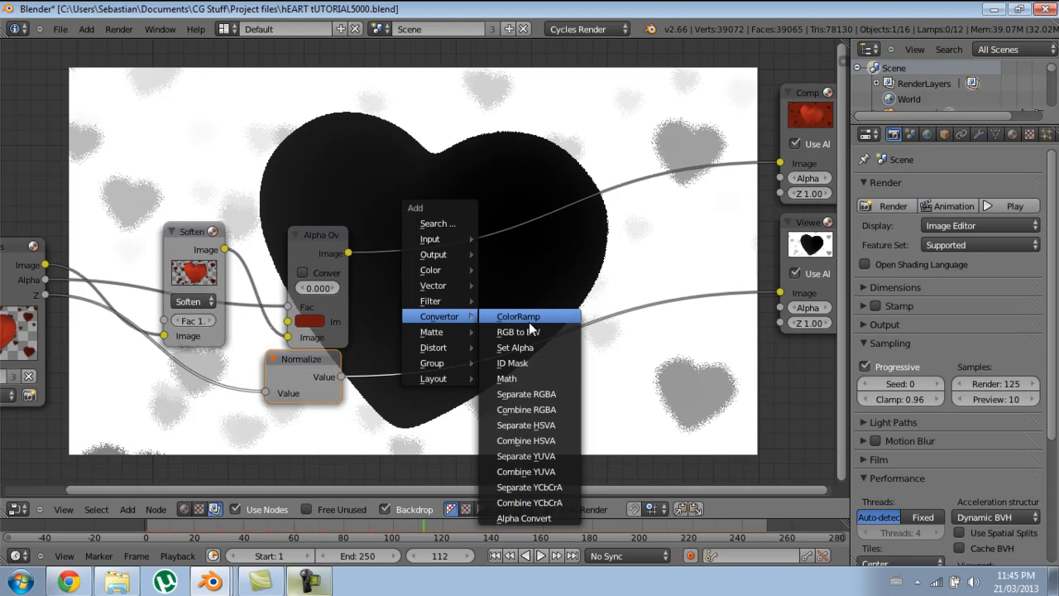
left_click(518, 316)
left_click(509, 296)
left_click_drag(313, 251, 297, 204)
middle_click_drag(437, 216, 400, 184)
left_click(122, 185)
key("shift+d")
right_click(269, 177)
key("x")
Step: Insert a Mix node on the link between the Alpha Over and Composite nodes
middle_click_drag(269, 229, 220, 350)
key("shift+a")
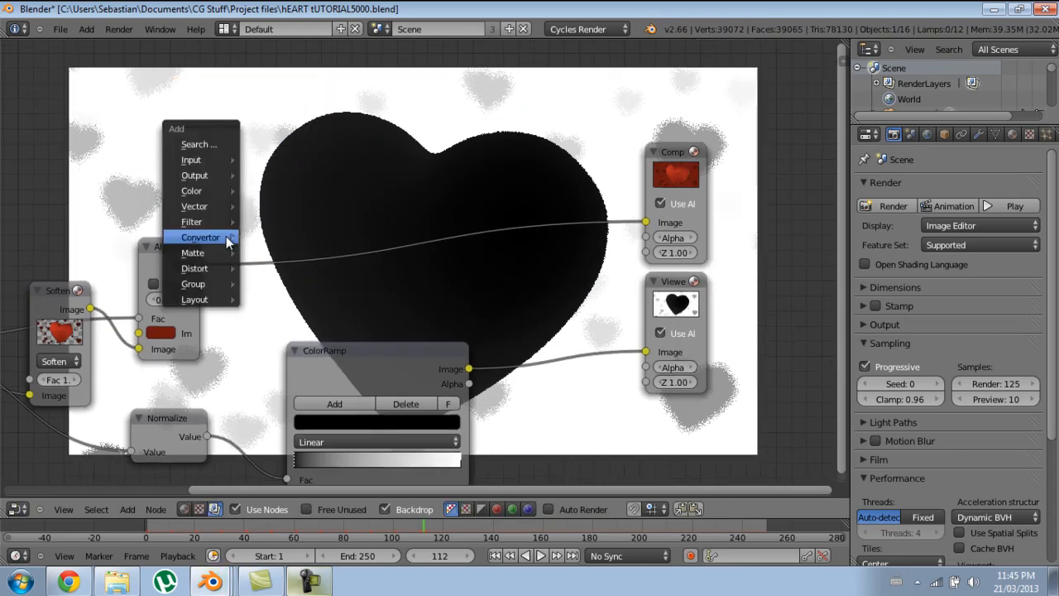
mouse_move(199, 191)
left_click(283, 206)
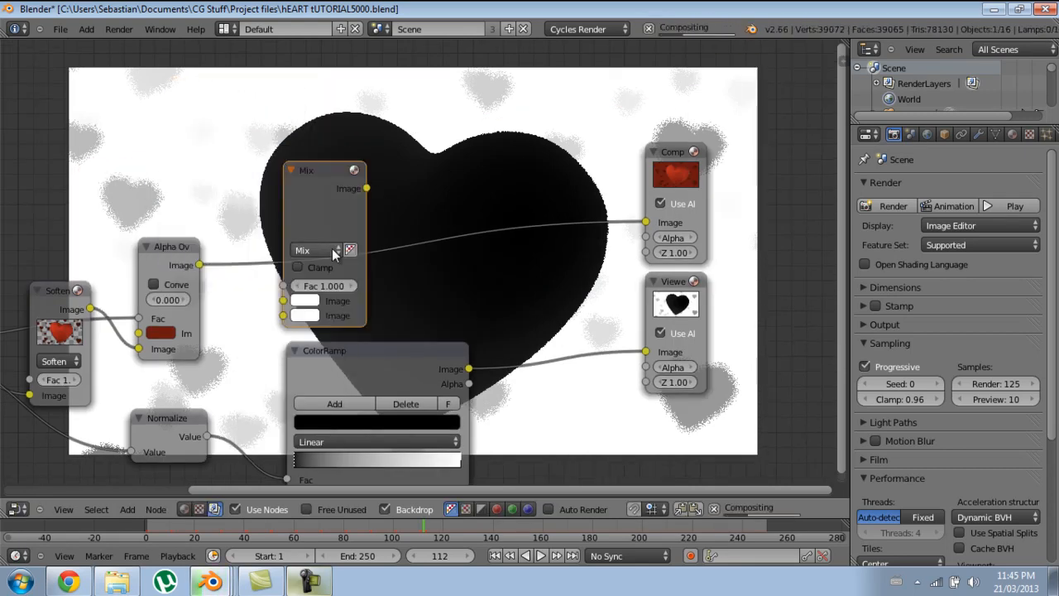
left_click(471, 212)
middle_click_drag(319, 319, 483, 206)
Step: Rearrange the nodes so ColorRamp sits below Alpha Over and Normalize sits between Render Layers and ColorRamp
left_click_drag(302, 319, 194, 333)
left_click_drag(569, 264, 410, 281)
middle_click_drag(179, 300, 258, 308)
left_click_drag(287, 335, 229, 325)
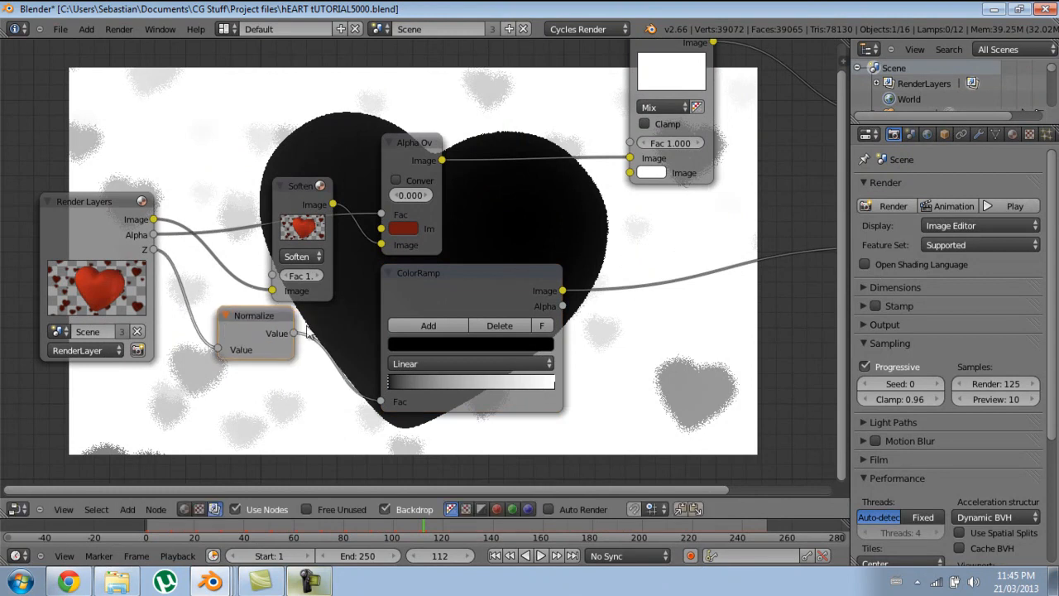
Step: Connect the ColorRamp's Image output to the Mix node's Fac input and preview the Mix result in the Viewer
left_click_drag(562, 291, 629, 144)
middle_click_drag(712, 172, 661, 228)
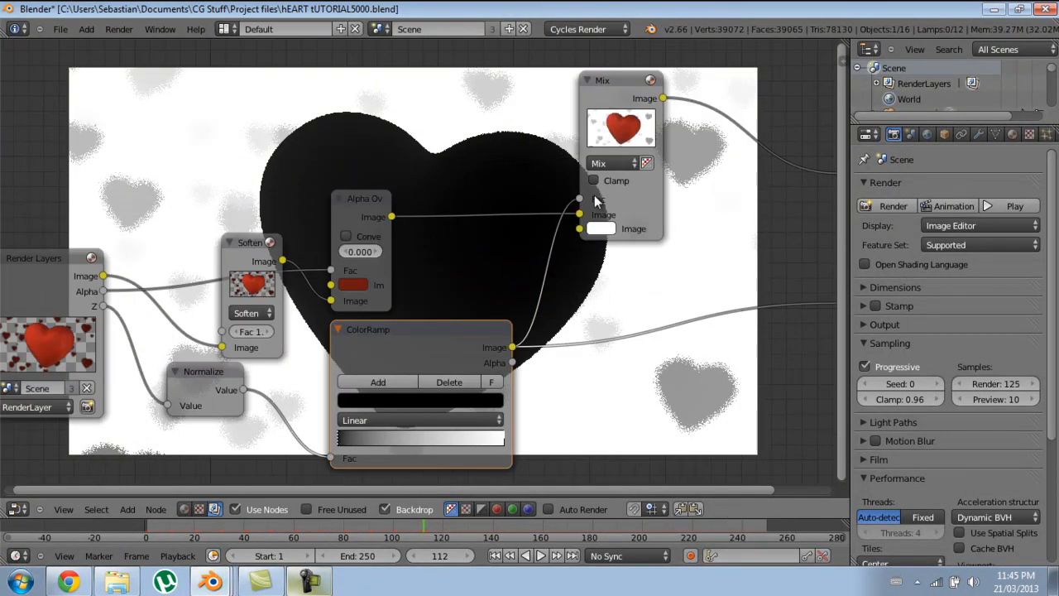
left_click(613, 103, "ctrl+shift")
middle_click_drag(626, 132, 542, 132)
scroll(535, 284, "up", 2)
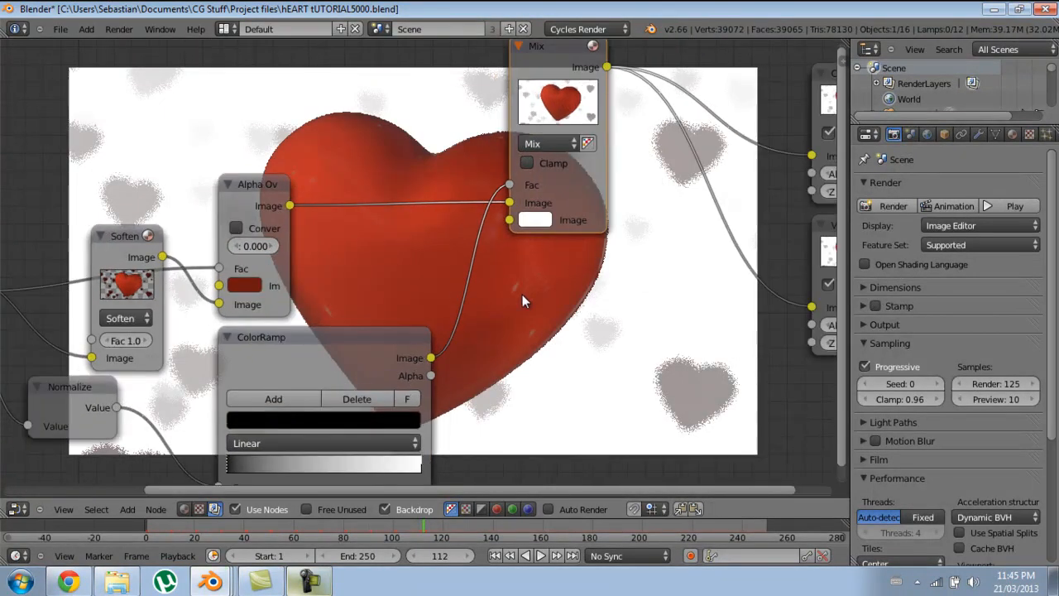
Step: Compare the ColorRamp output with the Mix output in the Viewer
left_click(376, 354, "ctrl+shift")
middle_click_drag(466, 280, 453, 307)
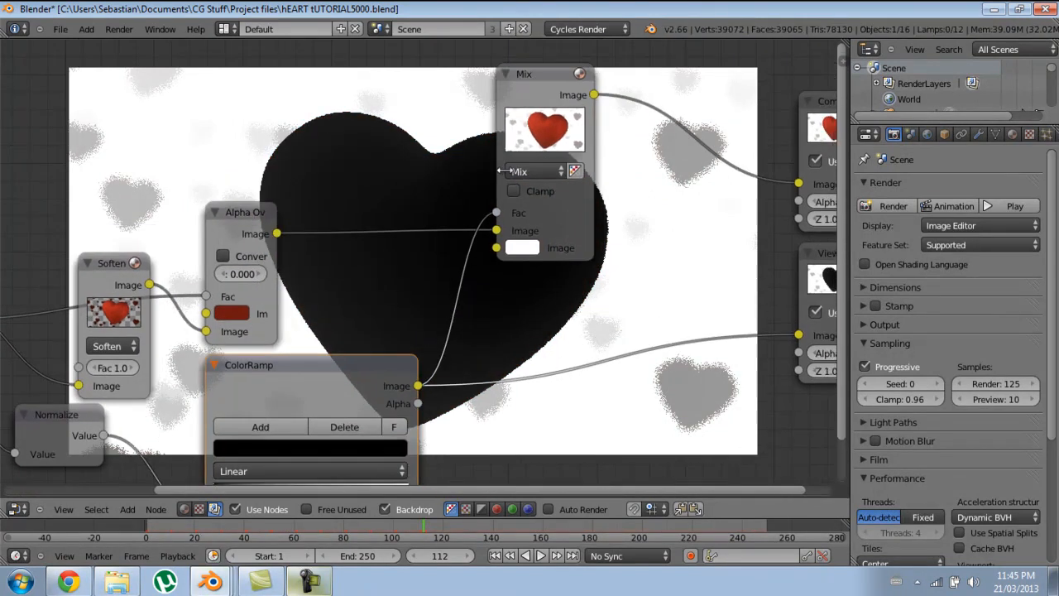
left_click(522, 91, "ctrl+shift")
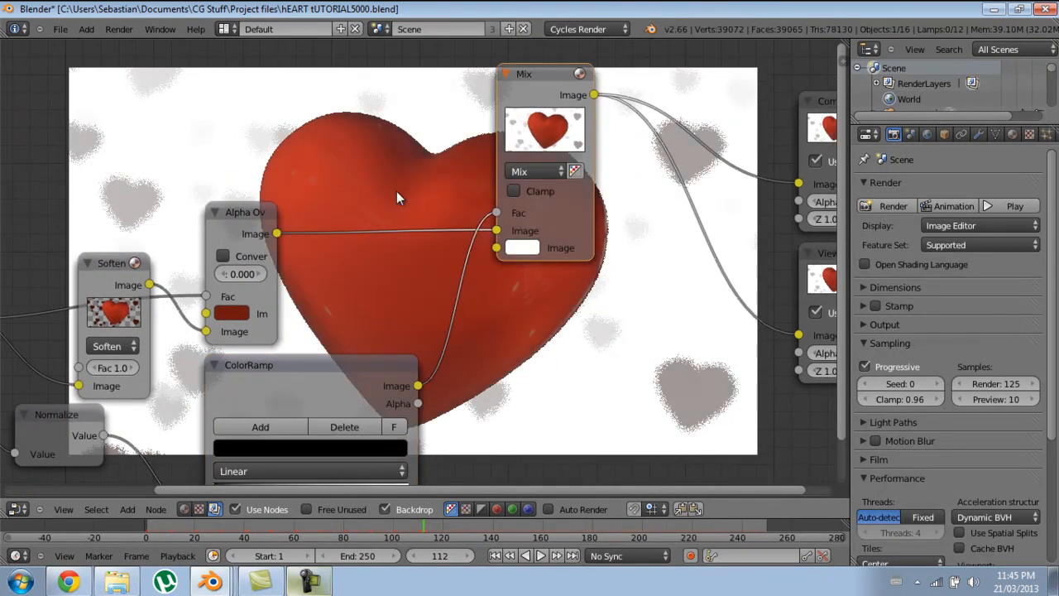
Step: Try darkening the Mix node's second colour to grey, down to 0.02858 per channel, and return it to white
left_click(526, 248)
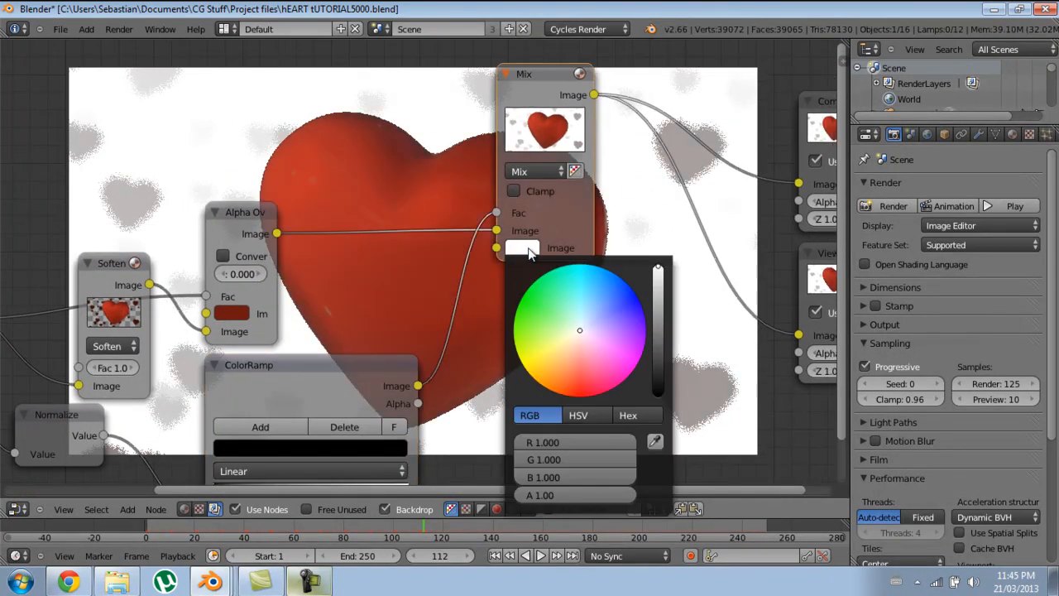
left_click(657, 338)
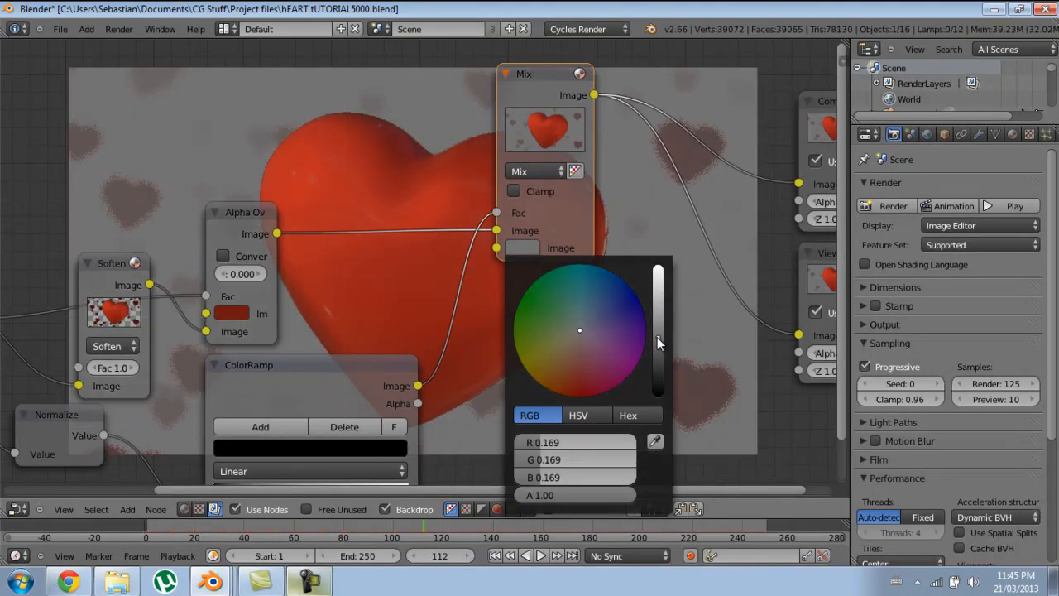
left_click_drag(657, 314, 662, 372)
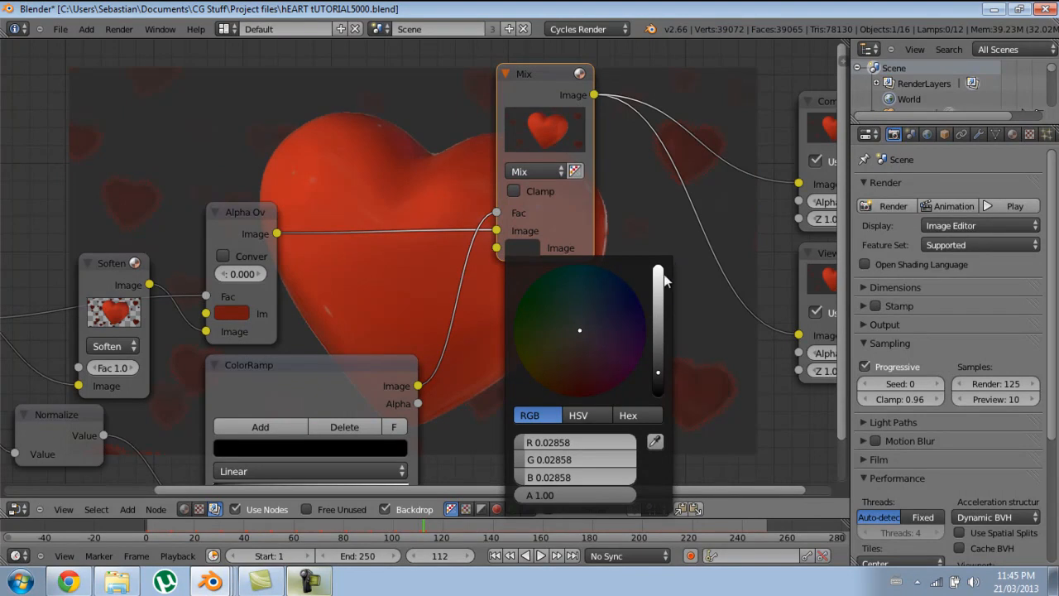
left_click_drag(665, 273, 663, 219)
Step: Change the Mix node's blend type to Screen and darken its second colour to a grey of 0.209 per channel
left_click(517, 171)
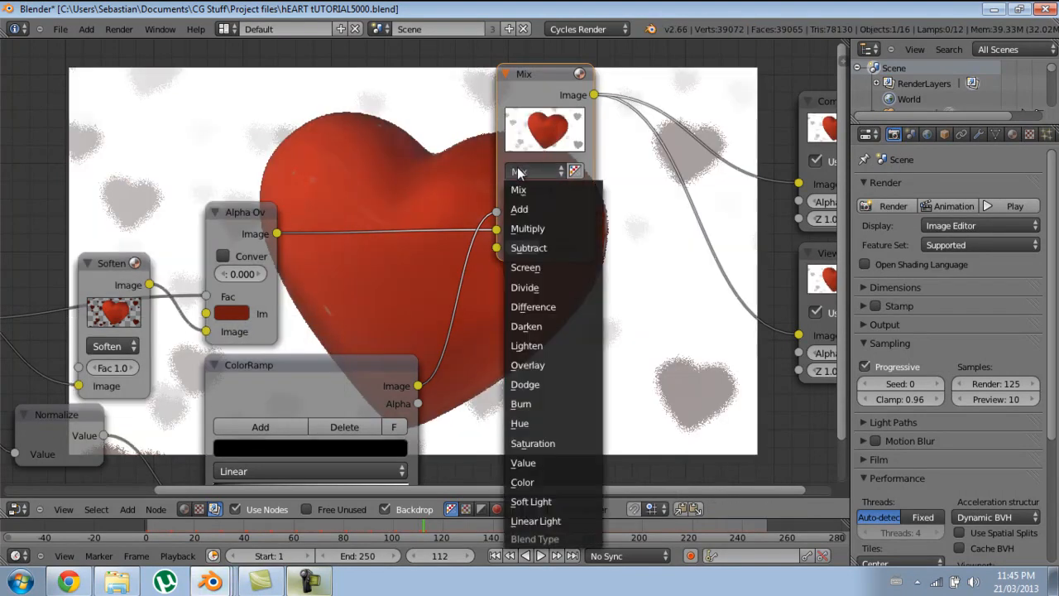
left_click(551, 264)
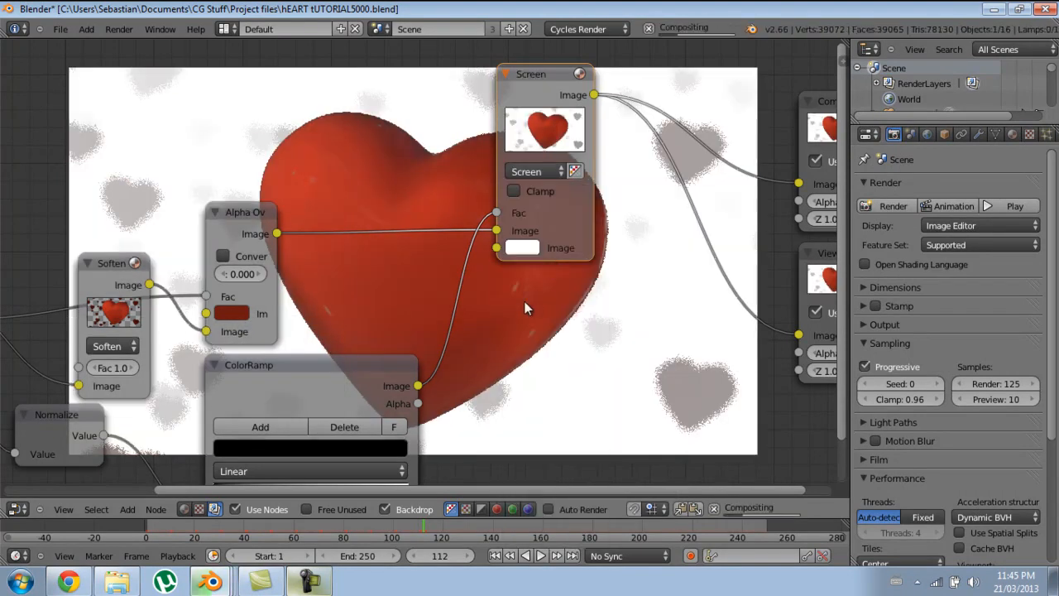
left_click(520, 248)
left_click(656, 328)
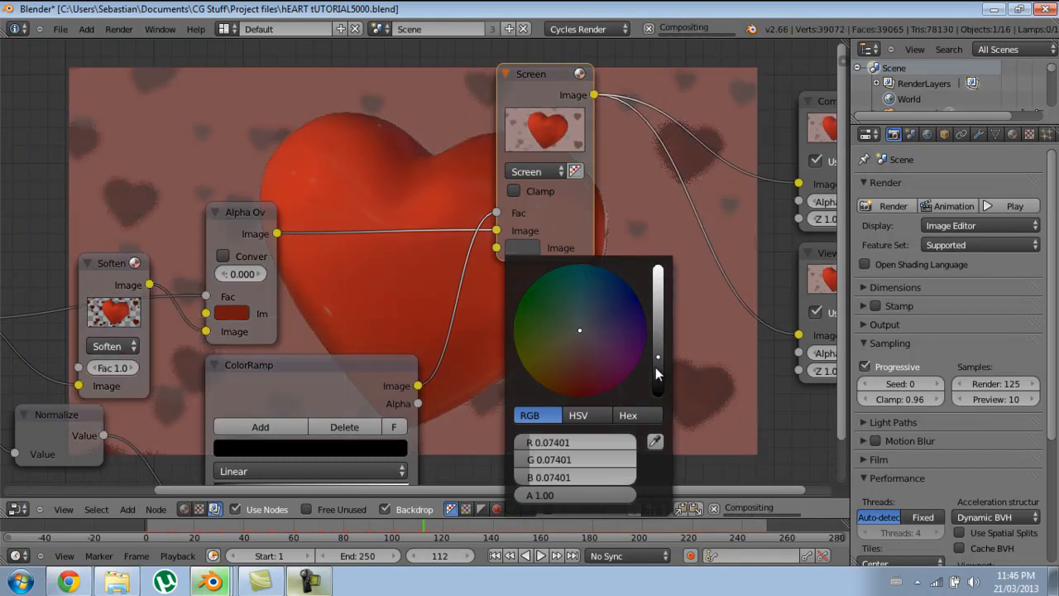
left_click(658, 333)
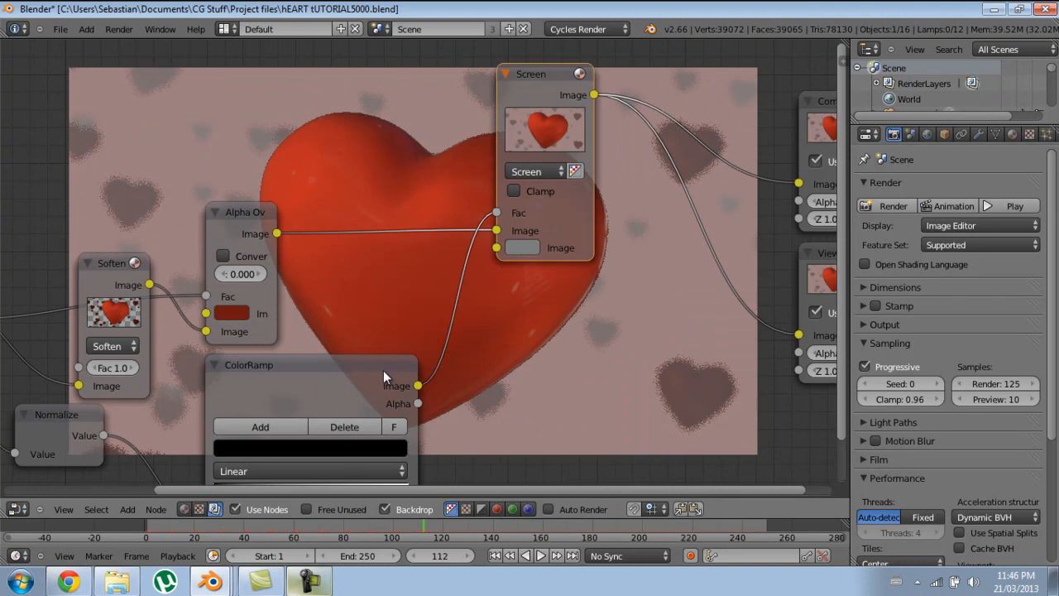
Step: Preview the ColorRamp in the Viewer and shift its black stop slightly towards the white end
left_click(373, 371, "ctrl+shift")
middle_click_drag(360, 442, 436, 311)
scroll(436, 310, "up", 3)
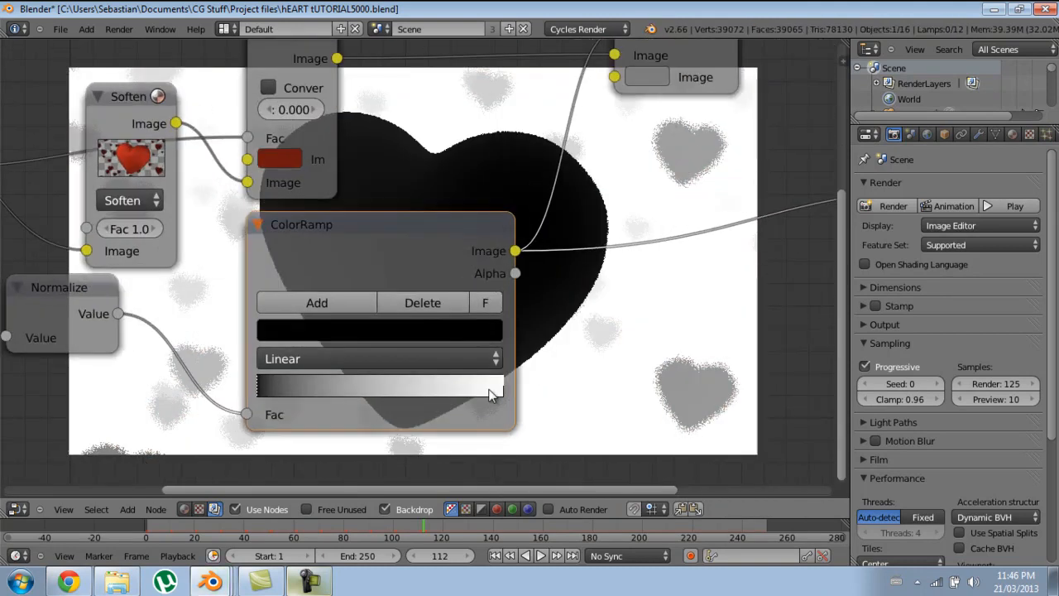
left_click(492, 390)
left_click_drag(486, 388, 500, 388)
left_click(260, 385)
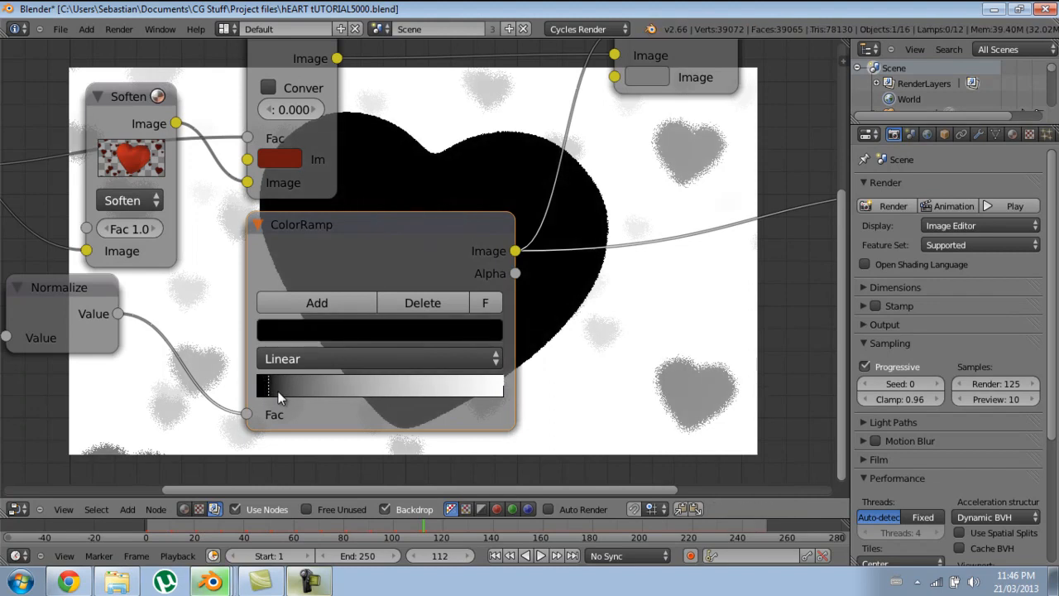
left_click_drag(277, 391, 284, 391)
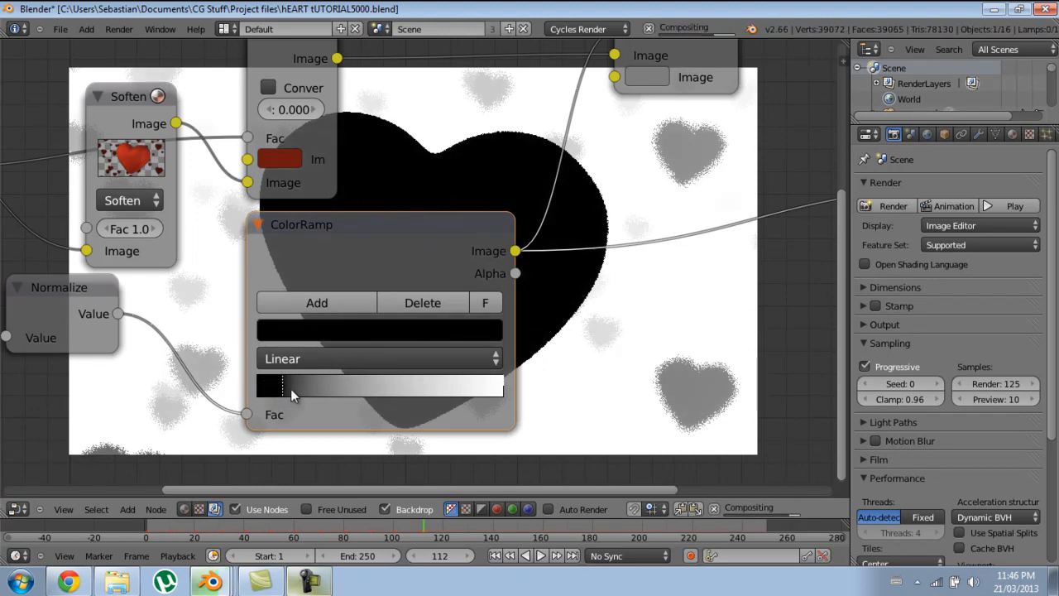
Step: Preview the Screen node in the Viewer and set its second colour to a red sampled from the large heart
key("Home")
left_click(550, 142, "ctrl+shift")
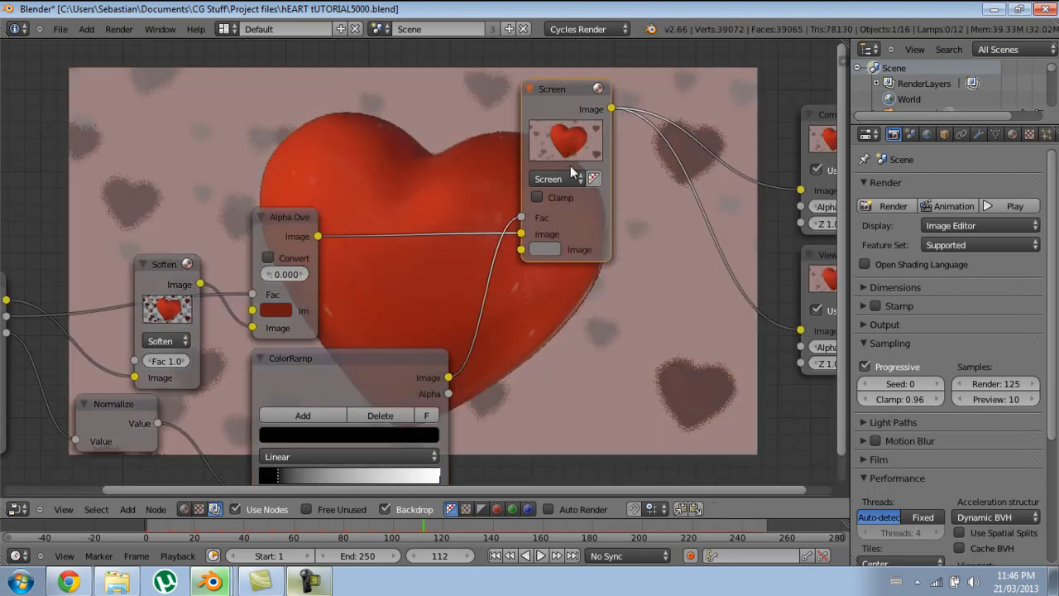
scroll(574, 306, "up", 2)
middle_click_drag(576, 309, 467, 300)
left_click(517, 326)
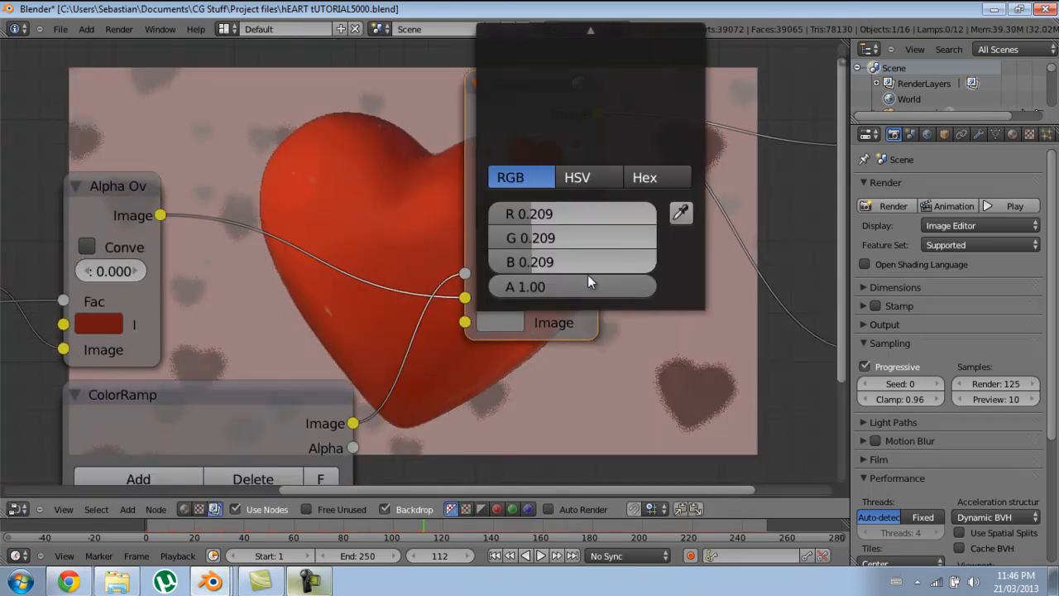
left_click(416, 238)
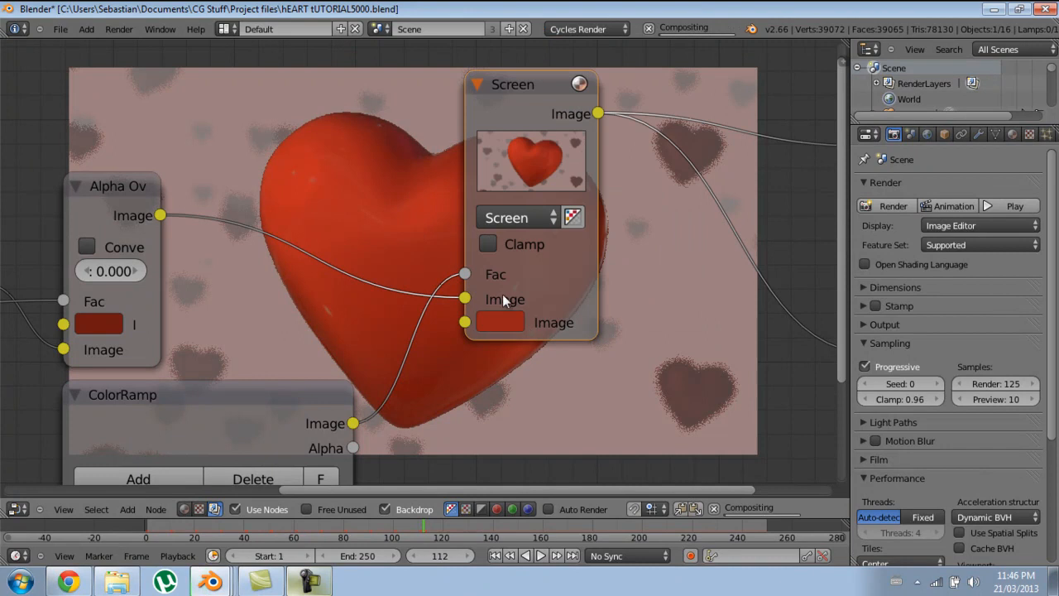
scroll(521, 332, "down", 1)
scroll(498, 318, "down", 2)
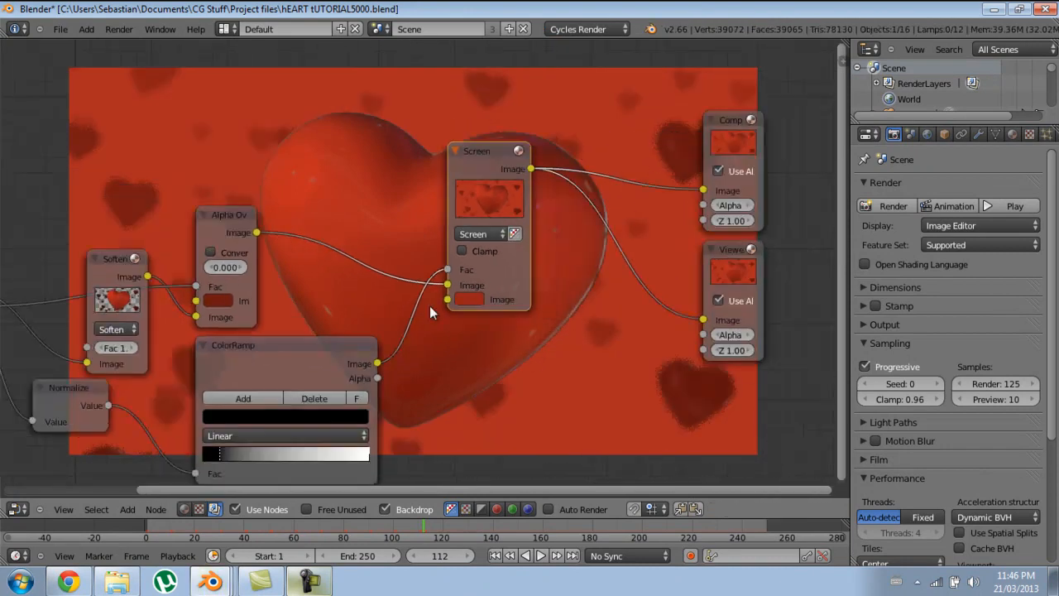
Step: Darken the Screen node's second colour to a deep red with R 0.0711, G 0.01294 and B 0.008251
scroll(441, 336, "up", 3)
left_click(527, 335)
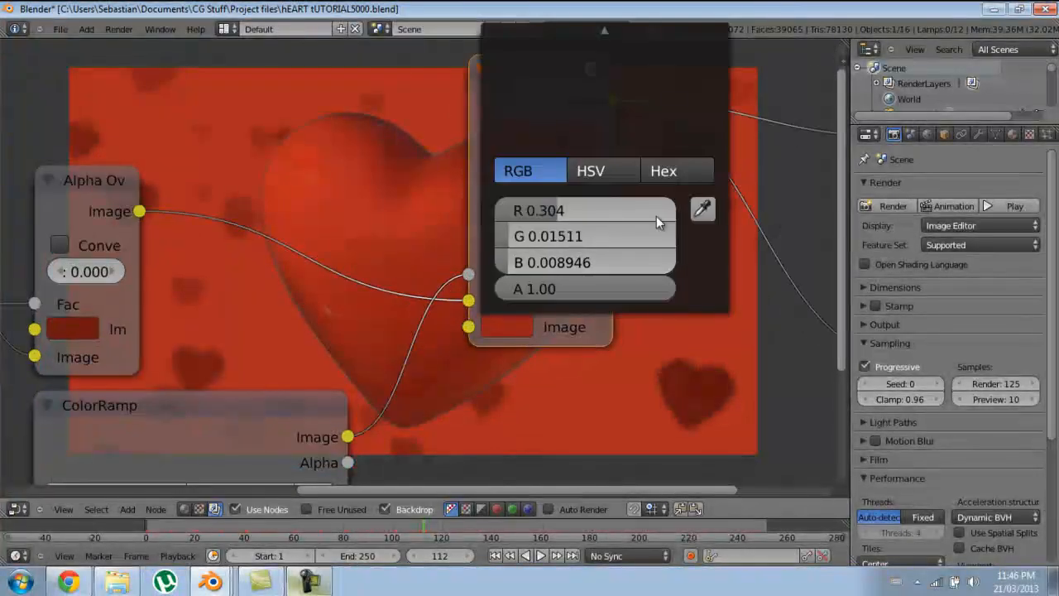
scroll(549, 345, "down", 2)
scroll(463, 347, "down", 1)
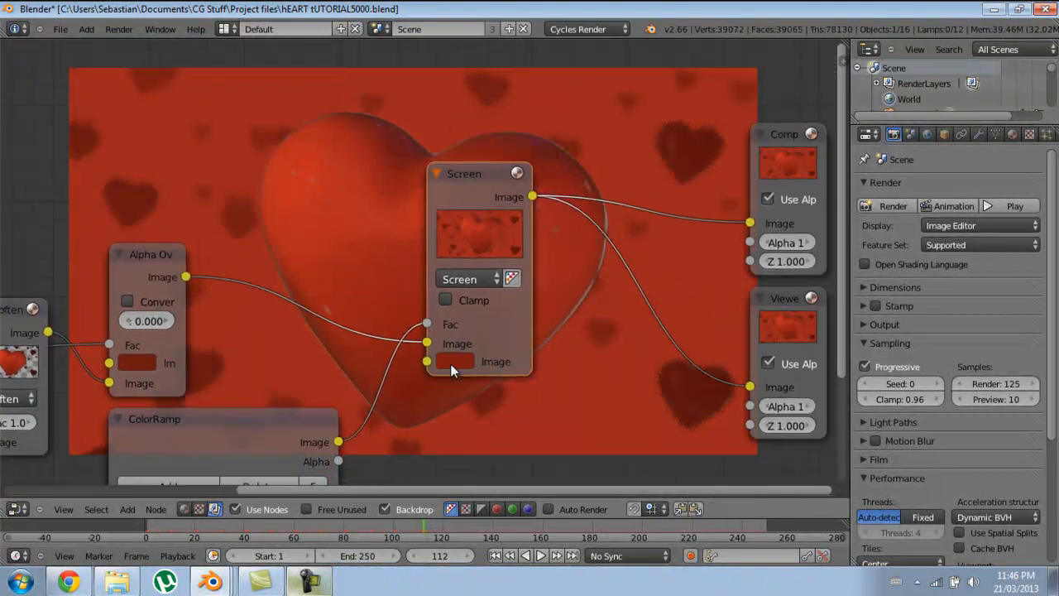
left_click(450, 363)
left_click(600, 188)
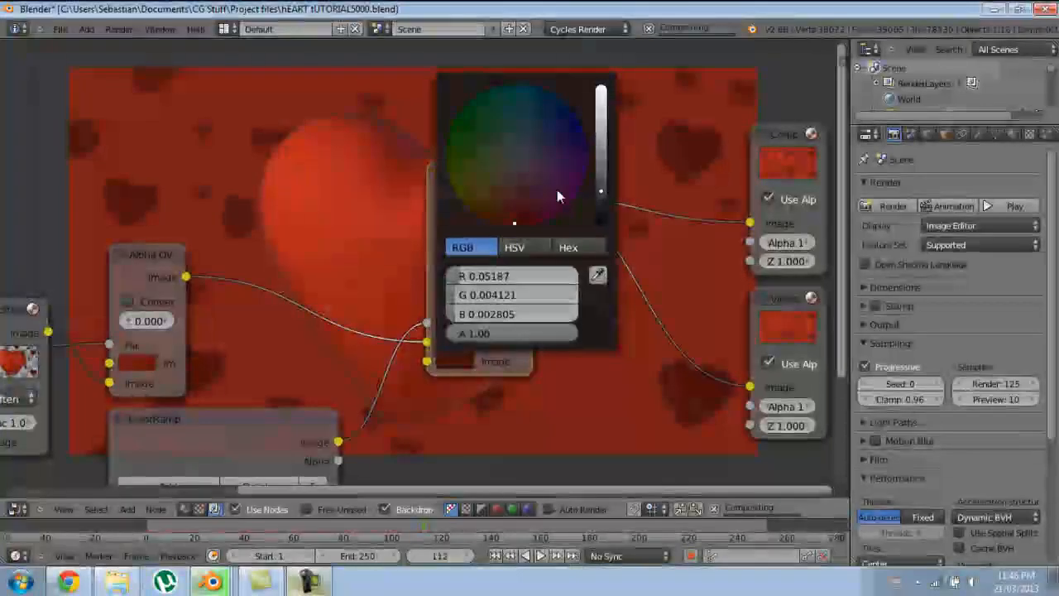
left_click(512, 219)
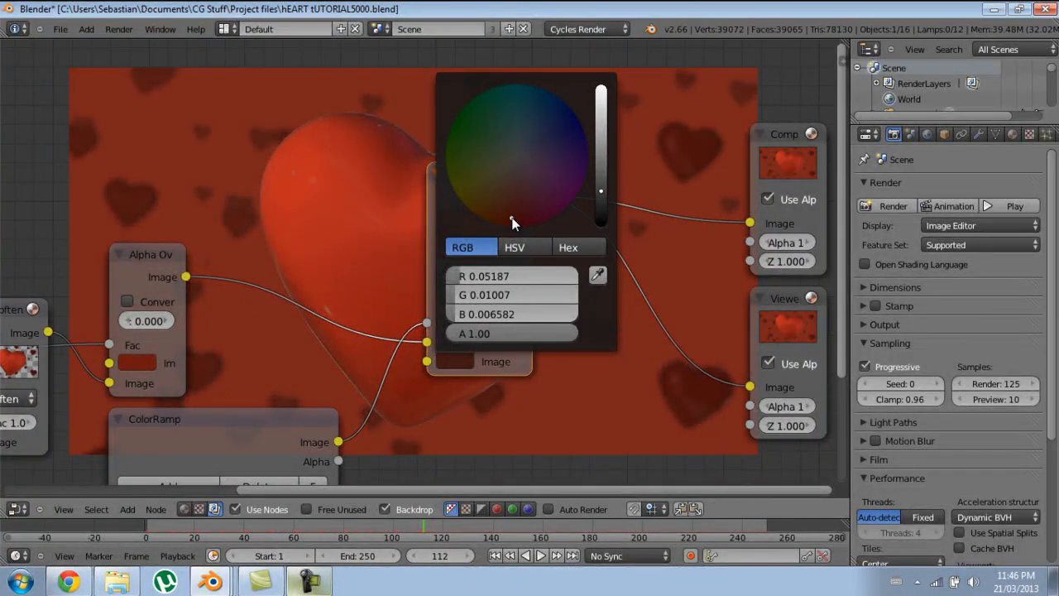
left_click(603, 183)
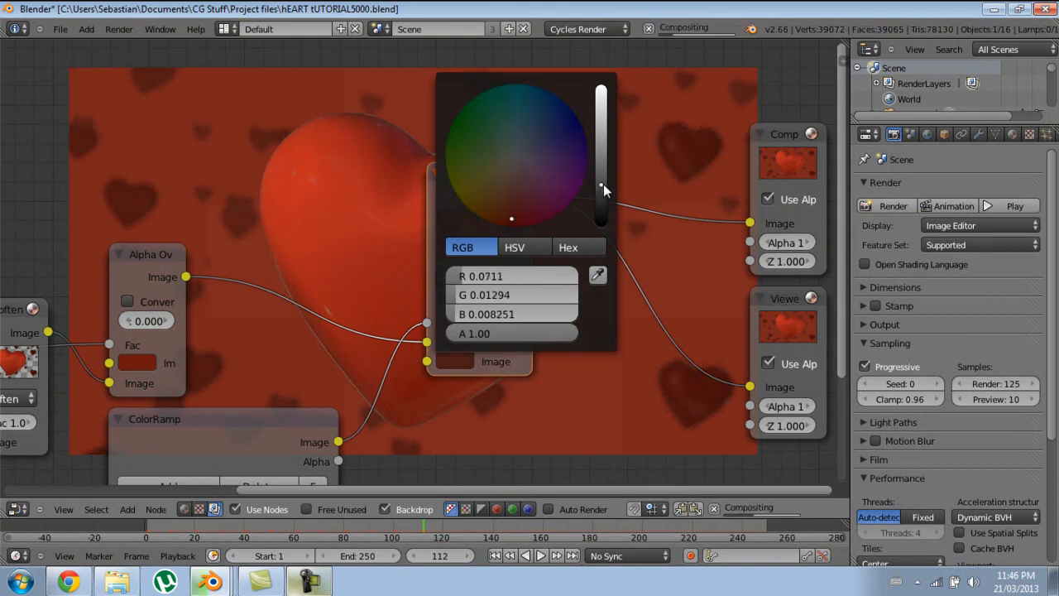
middle_click_drag(670, 312, 566, 103)
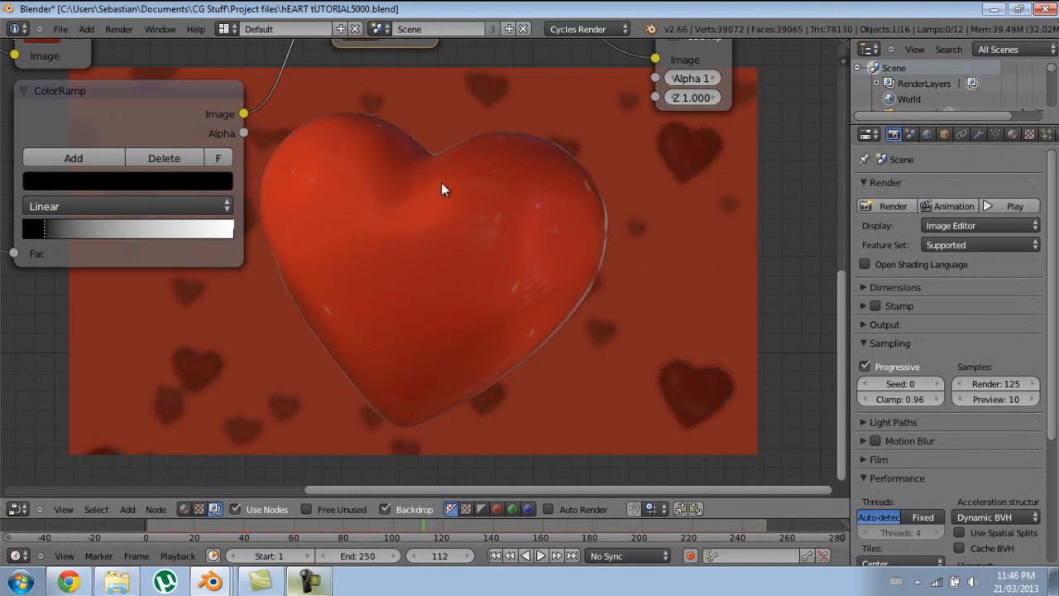
Step: Darken the Screen node's second colour slightly to R 0.06567, G 0.01214 and B 0.007788
middle_click_drag(471, 223, 454, 402)
scroll(371, 366, "up", 2)
left_click(393, 299)
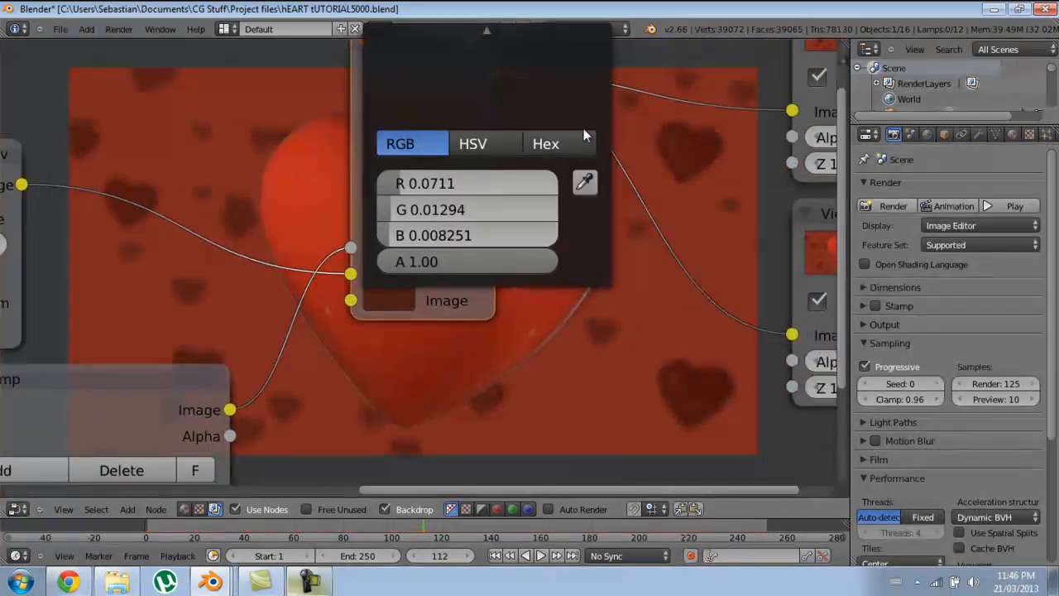
scroll(524, 370, "down", 3)
left_click(385, 339)
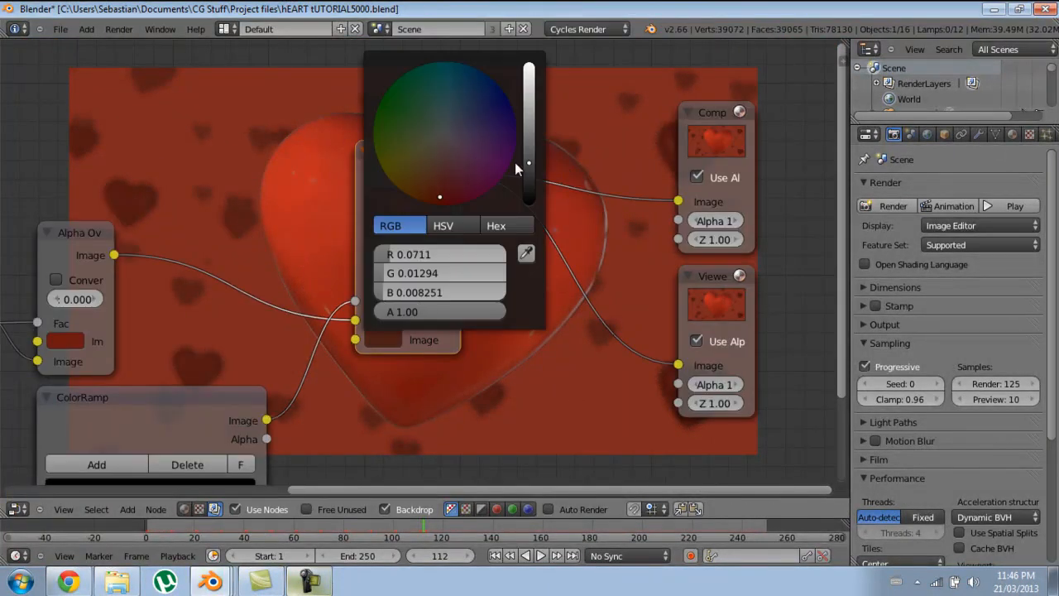
left_click(527, 163)
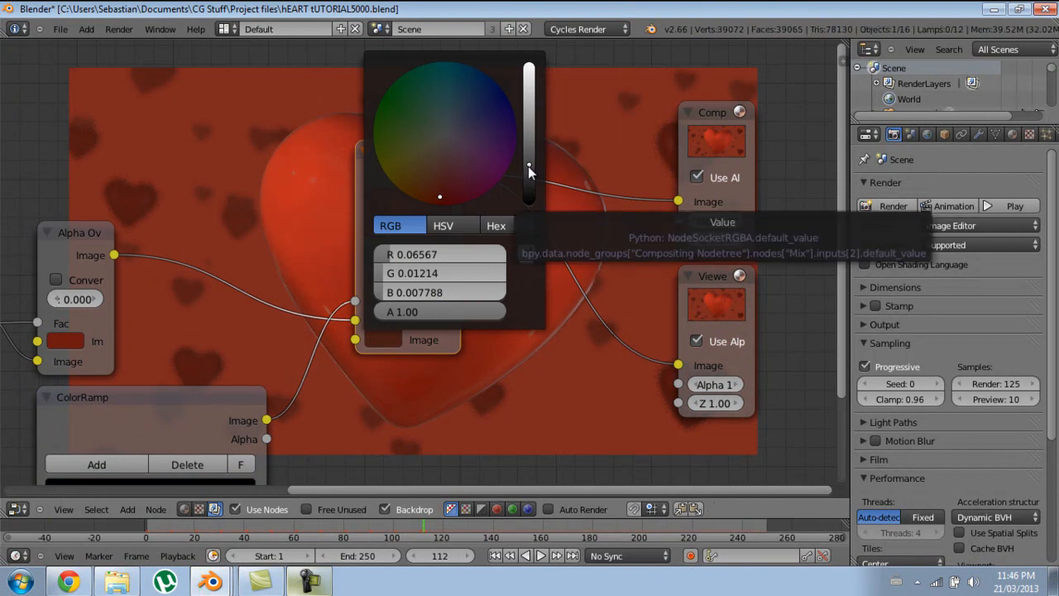
Step: Set the Alpha Over node's background colour to a more saturated red with R 0.150, G 0.008586 and B 0.005344
middle_click_drag(634, 373, 811, 287)
middle_click_drag(341, 333, 742, 282)
scroll(264, 294, "up", 2)
middle_click_drag(719, 232, 652, 254)
scroll(649, 253, "down", 5)
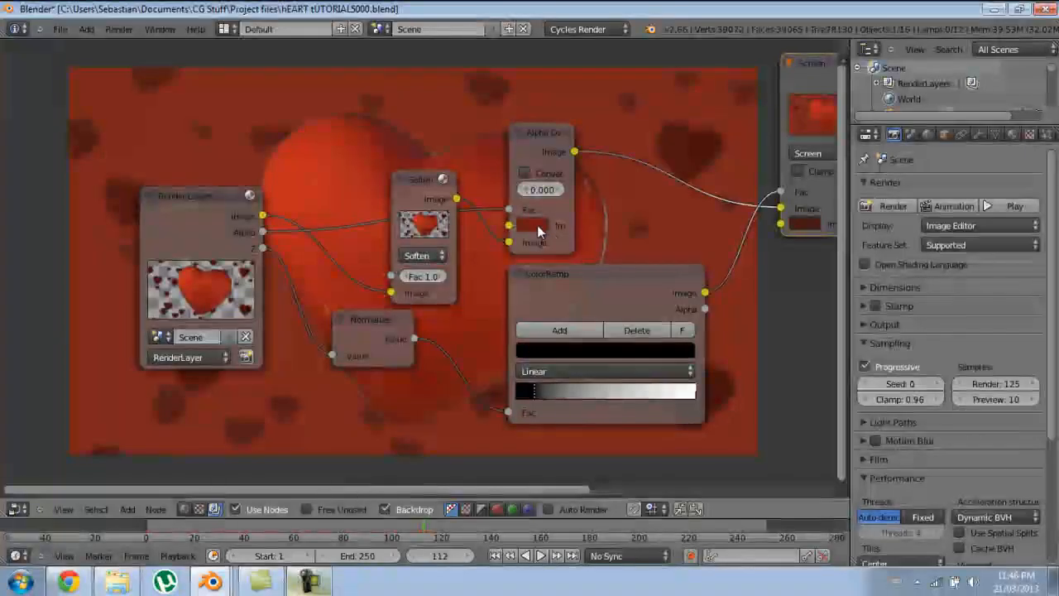
left_click(540, 229)
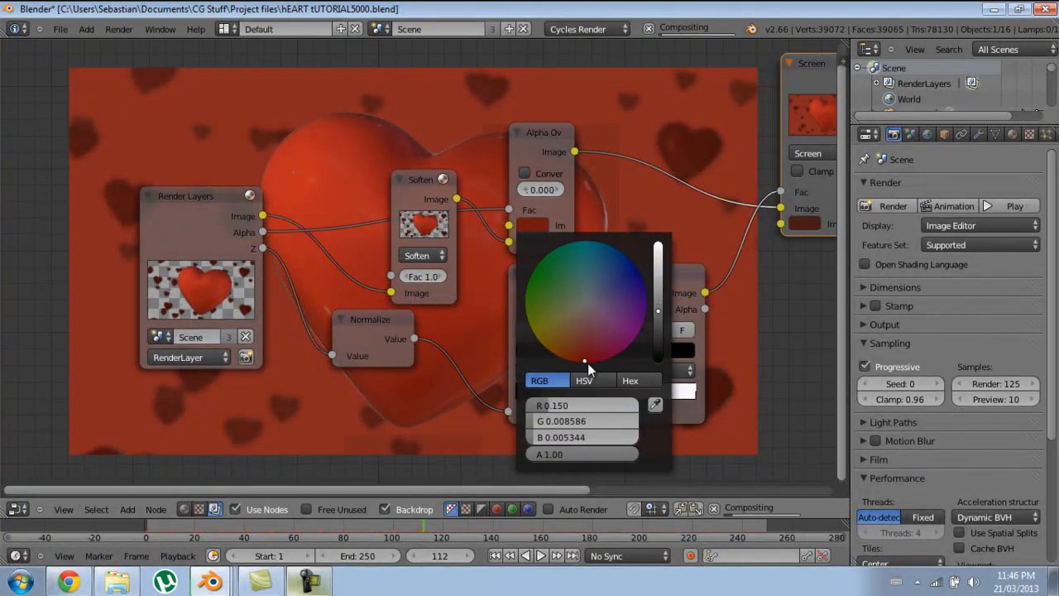
middle_click_drag(775, 309, 516, 339)
scroll(516, 339, "up", 5)
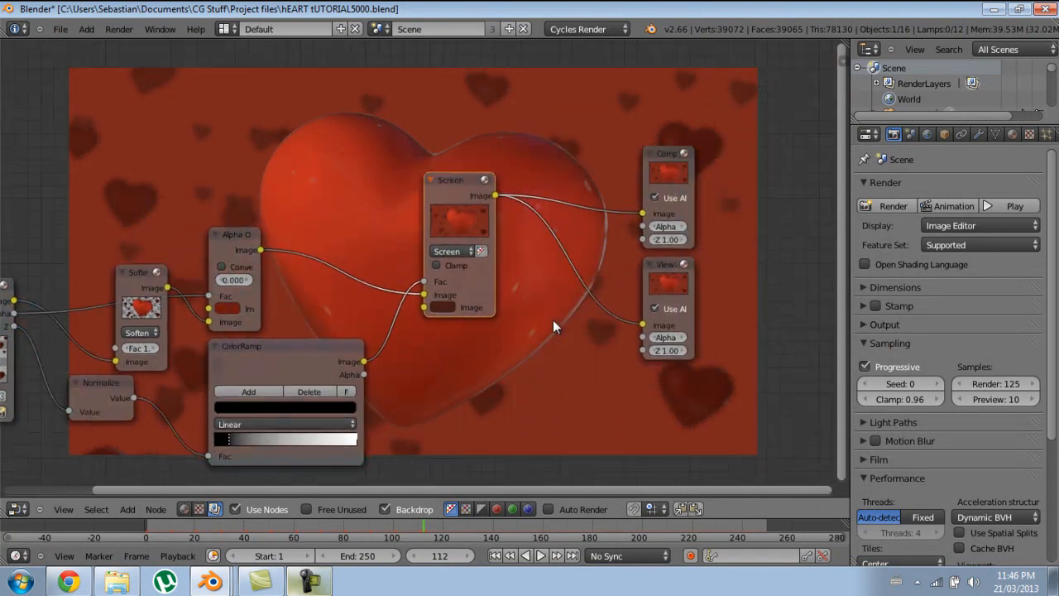
Step: Darken the Screen node's second colour and make it more saturated, with R 0.05839 and G 0.005667
left_click(471, 360)
scroll(563, 400, "down", 2)
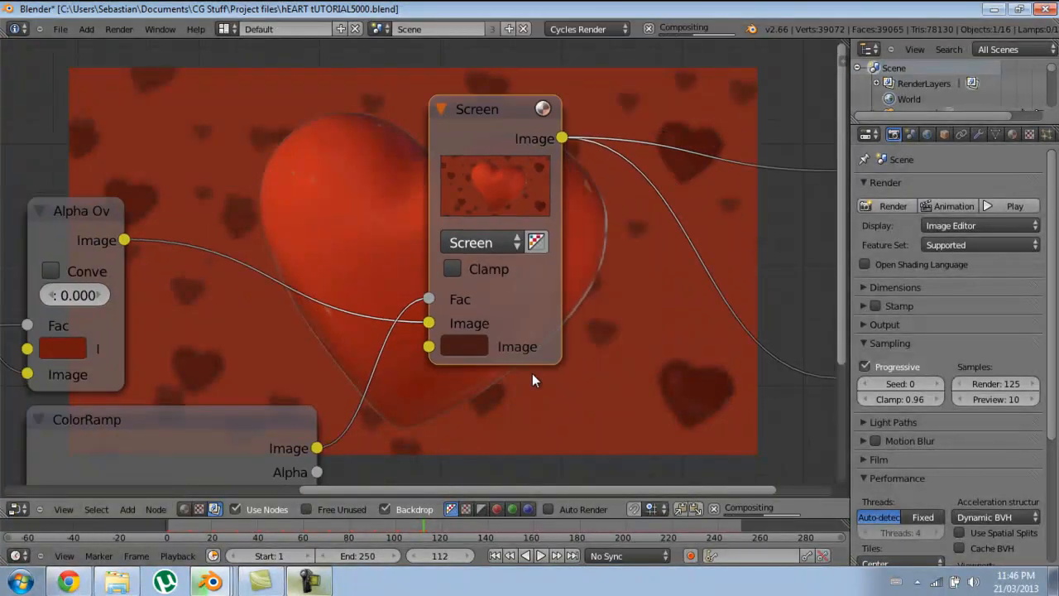
left_click(454, 329)
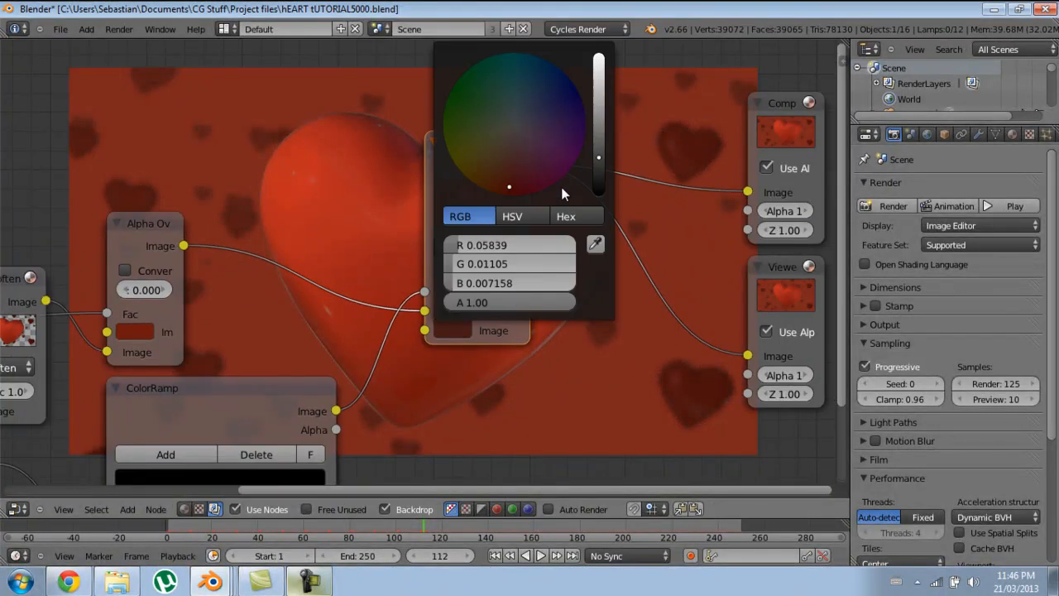
left_click(511, 188)
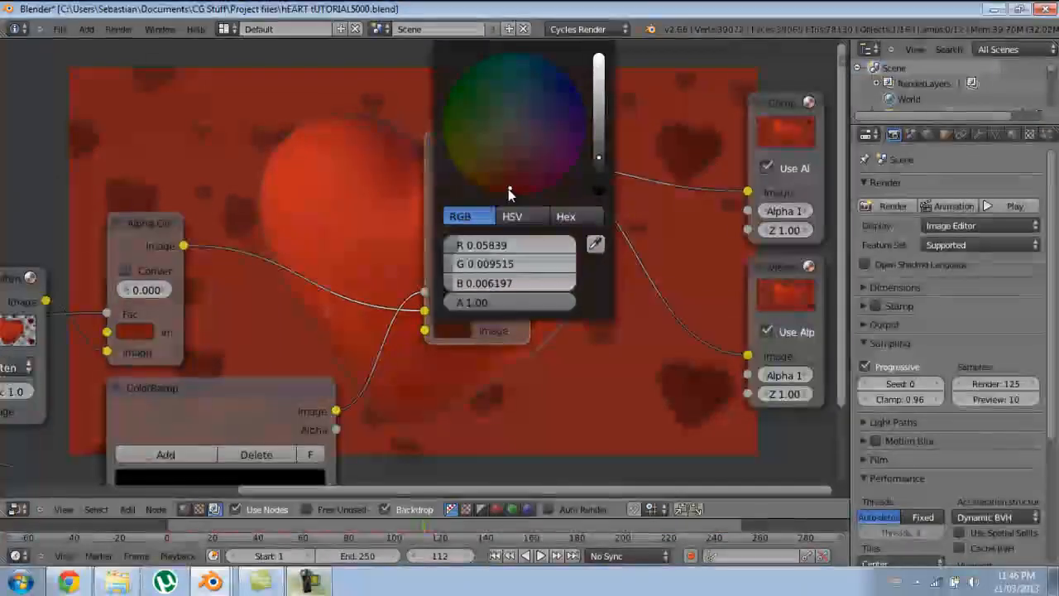
left_click(510, 193)
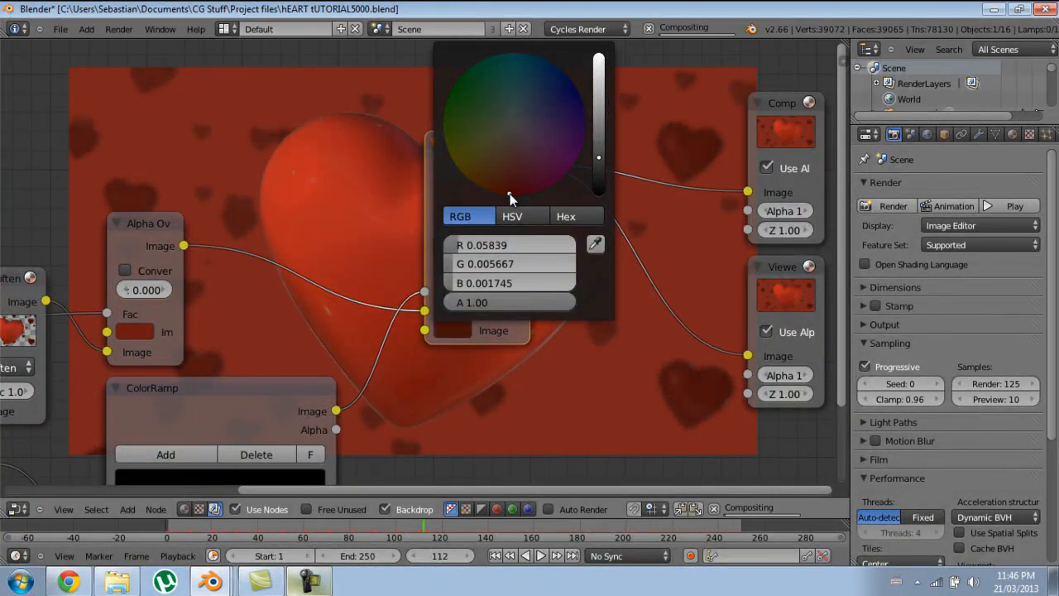
left_click(510, 192)
scroll(581, 305, "down", 2)
scroll(582, 305, "up", 2)
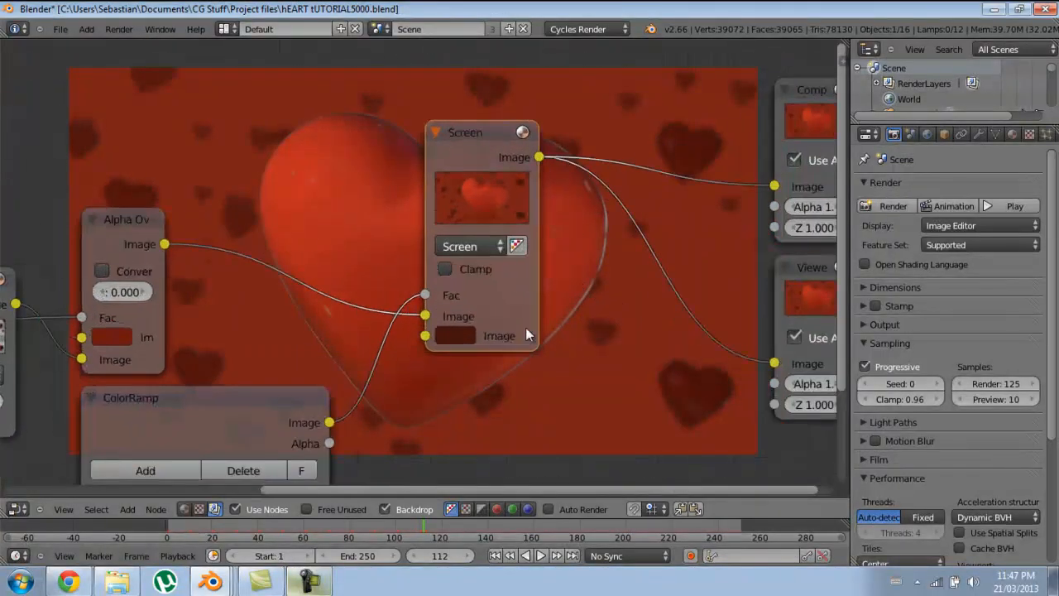
Step: Brighten the Screen node's second colour to R 0.08634, G 0.008388 and B 0.003738
left_click(457, 336)
left_click_drag(613, 145, 611, 140)
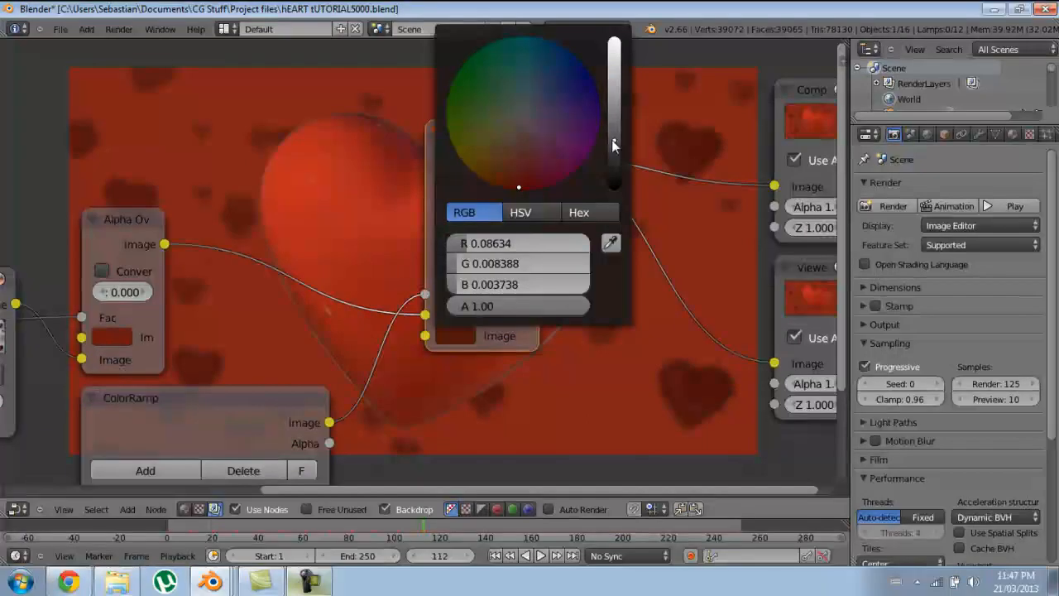
scroll(762, 284, "down", 3)
scroll(454, 280, "down", 2)
middle_click_drag(454, 279, 403, 278)
scroll(497, 273, "down", 1)
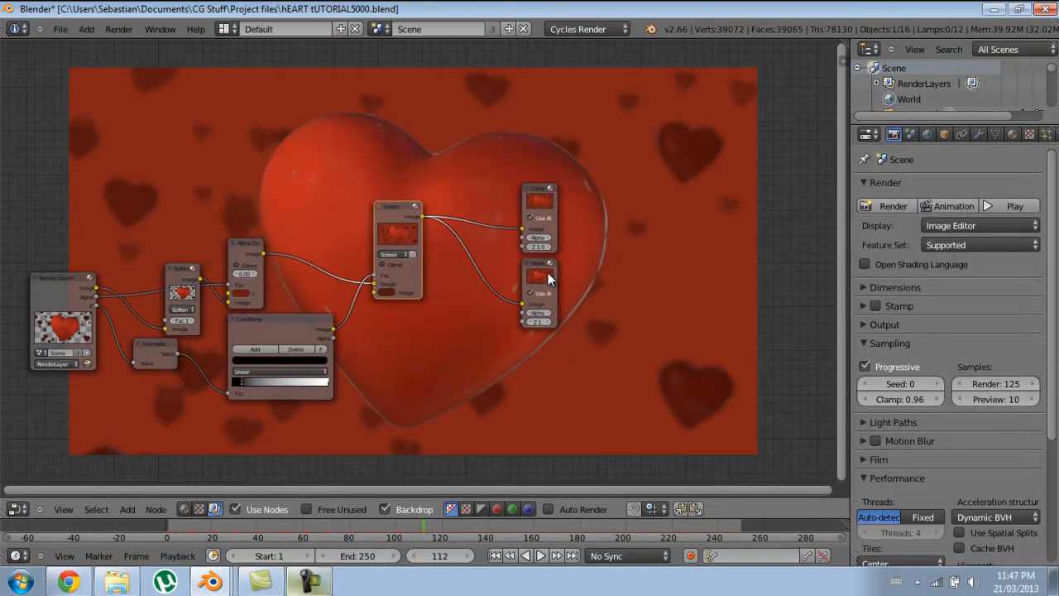
Step: Move the Composite and Viewer nodes together away from the Screen node to make room, and save the file
scroll(526, 267, "up", 4)
key("a")
key("b")
left_click_drag(525, 162, 731, 381)
key("g")
left_click(792, 226)
scroll(579, 236, "up", 4)
middle_click_drag(556, 227, 455, 263)
scroll(451, 257, "up", 1)
middle_click_drag(401, 183, 304, 166)
key("ctrl+s")
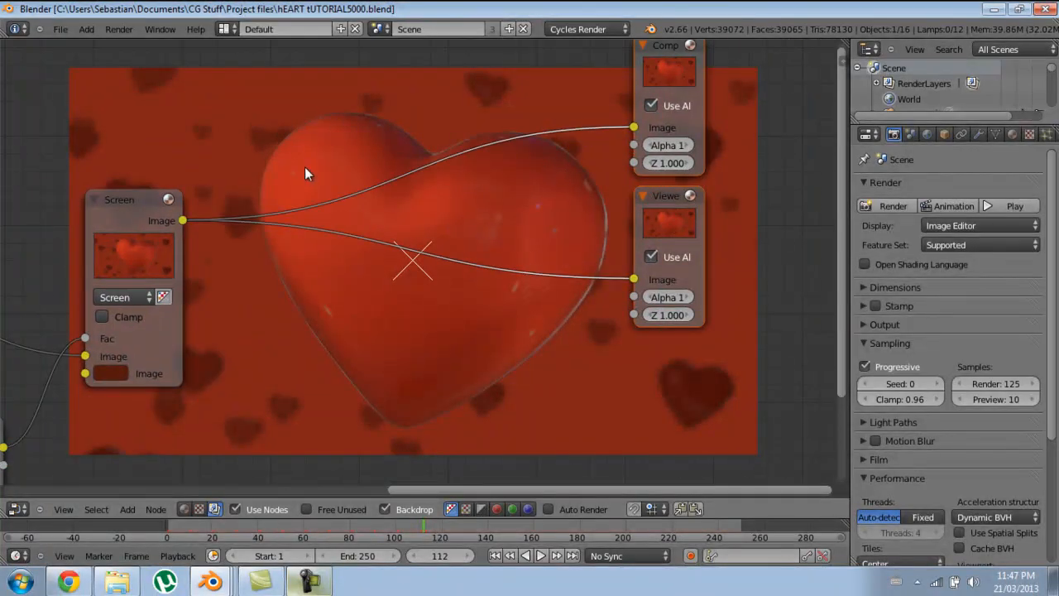
left_click(304, 167)
key("shift+a")
mouse_move(304, 169)
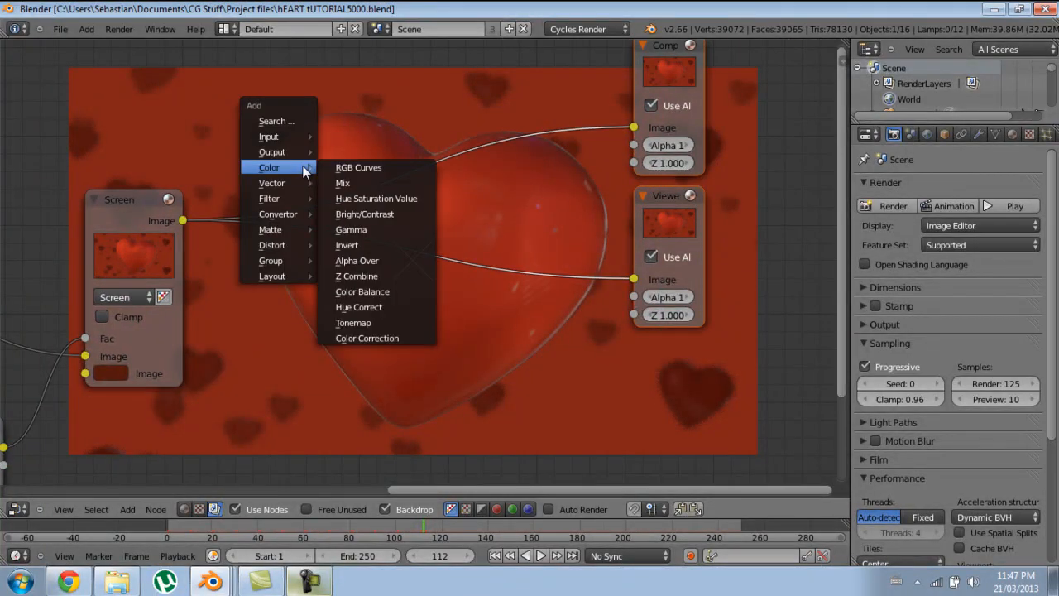
key("shift+a")
key("shift+a")
mouse_move(304, 139)
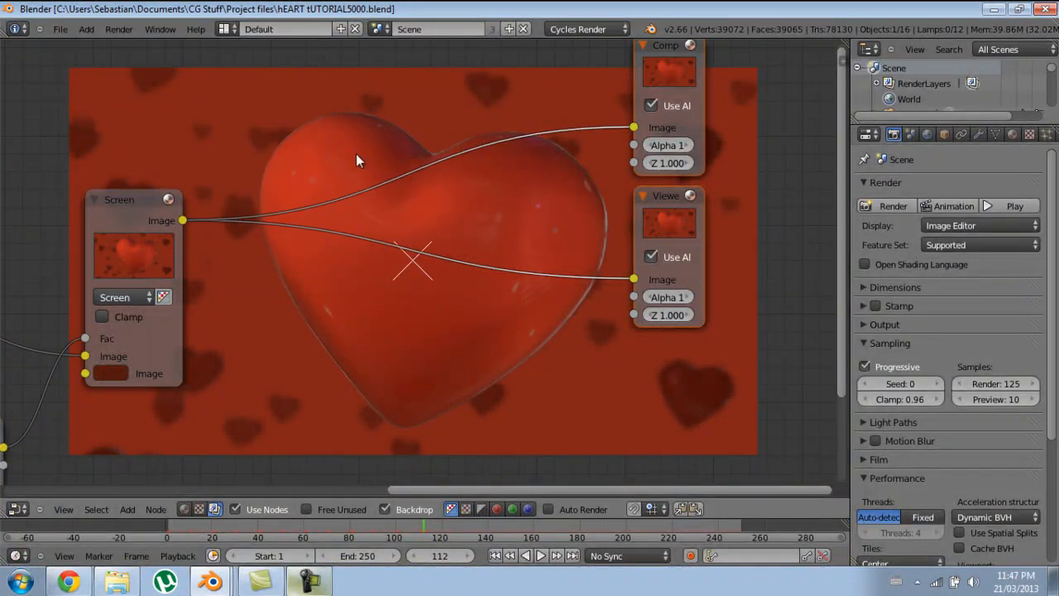
Step: Shift the Composite and Viewer nodes even further from the Screen node to free space for more nodes
scroll(389, 178, "down", 2)
middle_click_drag(399, 181, 313, 217)
scroll(397, 222, "down", 1)
middle_click_drag(522, 229, 485, 240)
key("b")
left_click_drag(402, 95, 446, 324)
key("g")
left_click(791, 310)
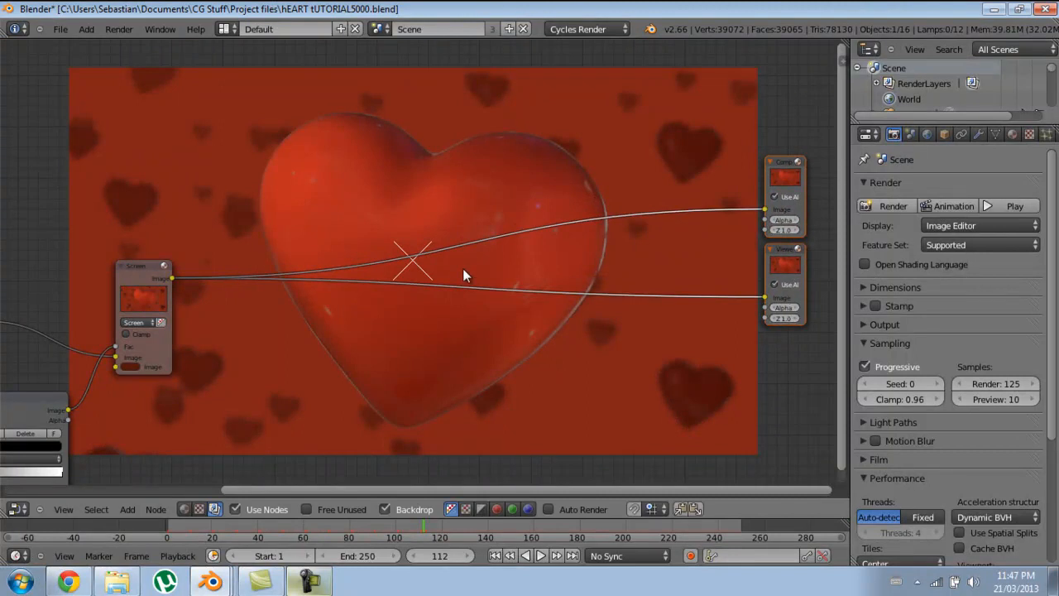
Step: Add an Ellipse Mask node between the Screen node and the outputs, and preview it in the Viewer
key("shift+a")
mouse_move(438, 350)
mouse_move(431, 332)
left_click(545, 502)
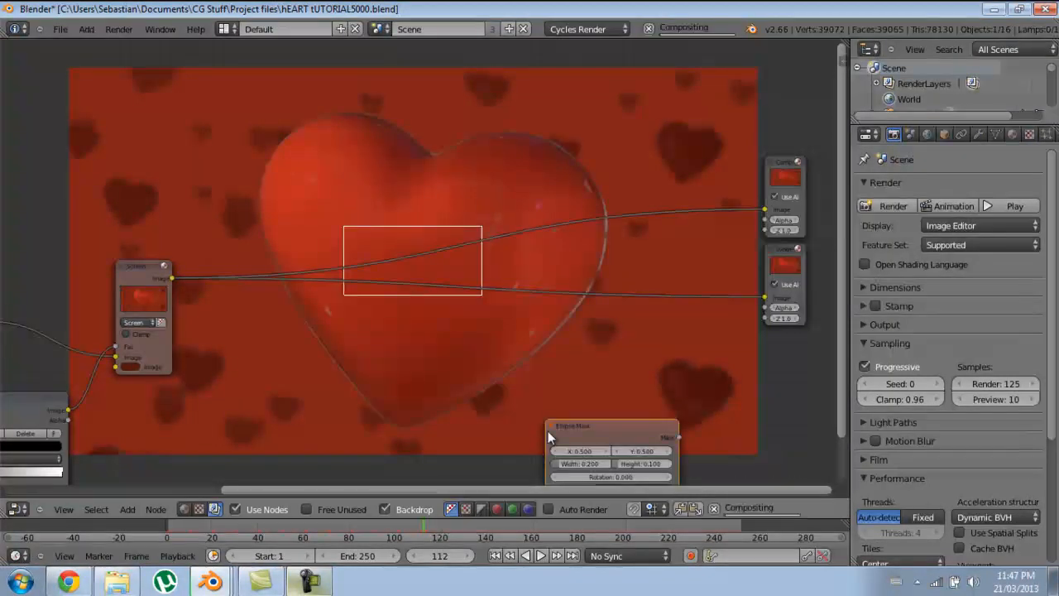
left_click(335, 159)
key("g")
left_click(234, 244)
left_click(274, 257, "ctrl+shift")
scroll(282, 281, "up", 6)
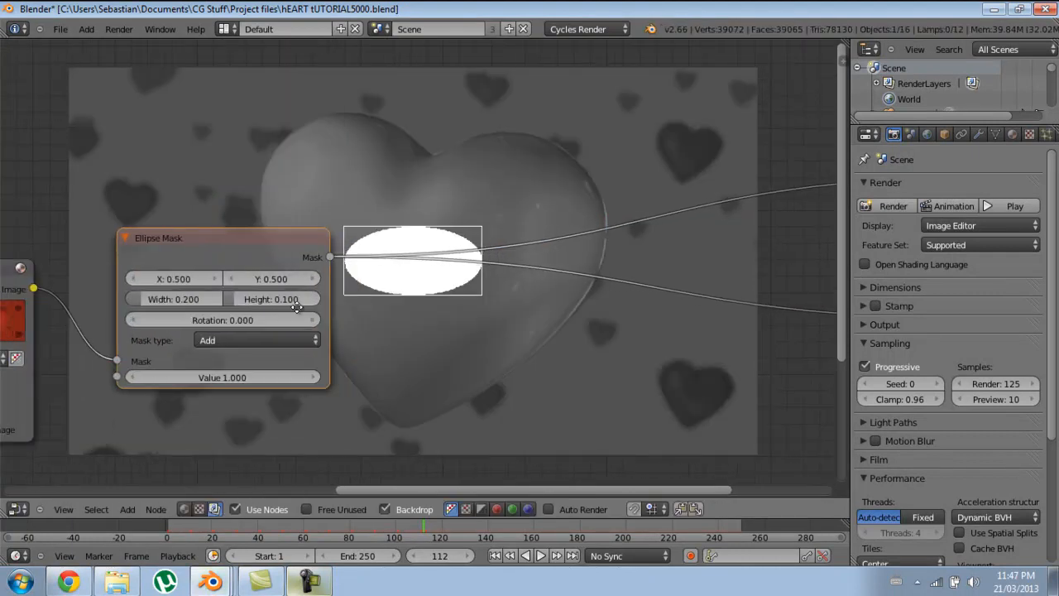
Step: Set the Ellipse Mask's type to Multiply, its width to 0.994 and its height to 0.554
scroll(246, 306, "up", 2)
left_click(338, 380)
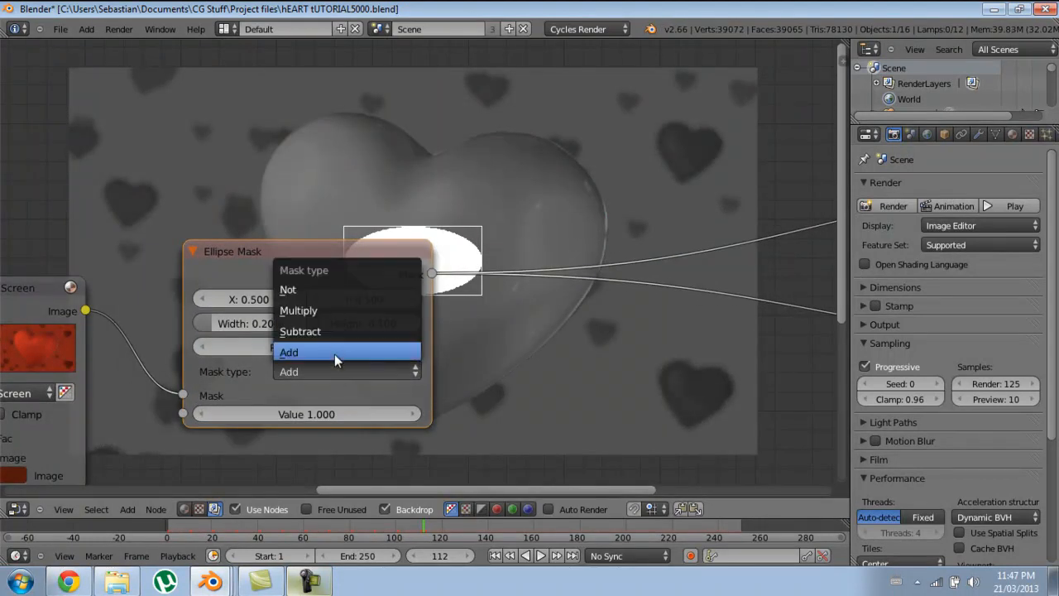
left_click(311, 312)
left_click_drag(271, 323, 449, 331)
left_click_drag(748, 354, 48, 358)
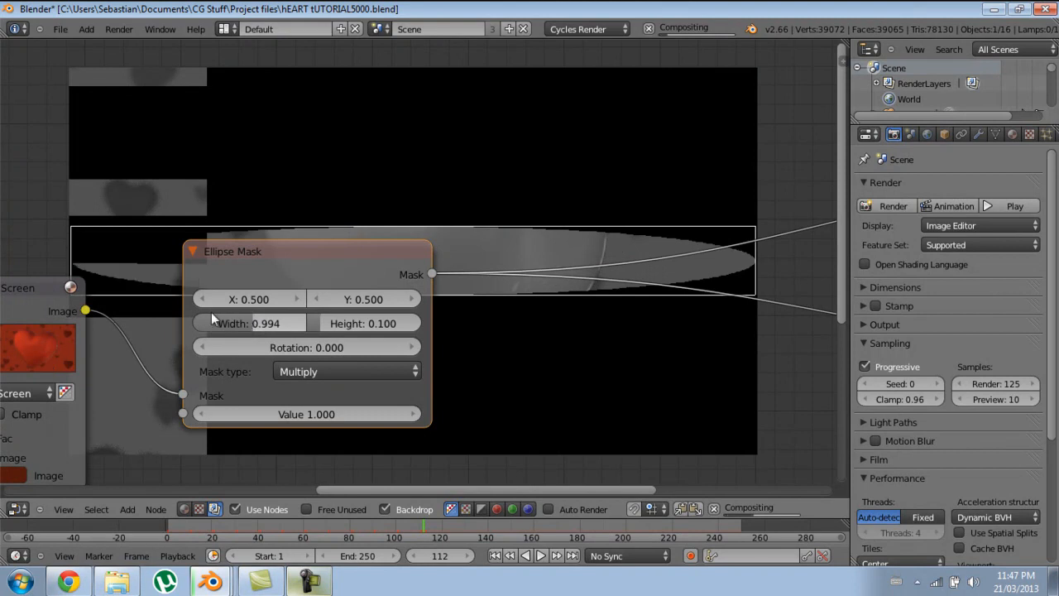
left_click_drag(419, 322, 808, 271)
Step: Add a Math node and insert it between the Ellipse Mask and the output nodes
scroll(516, 298, "down", 1)
middle_click_drag(516, 298, 421, 307)
scroll(572, 308, "down", 3)
scroll(421, 299, "up", 3)
key("shift+a")
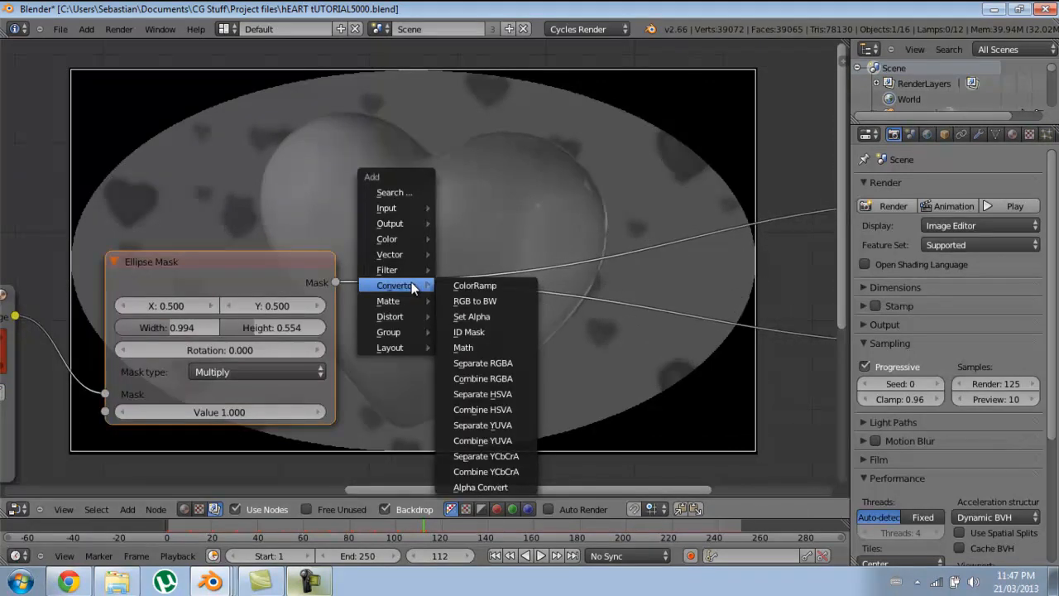
mouse_move(394, 270)
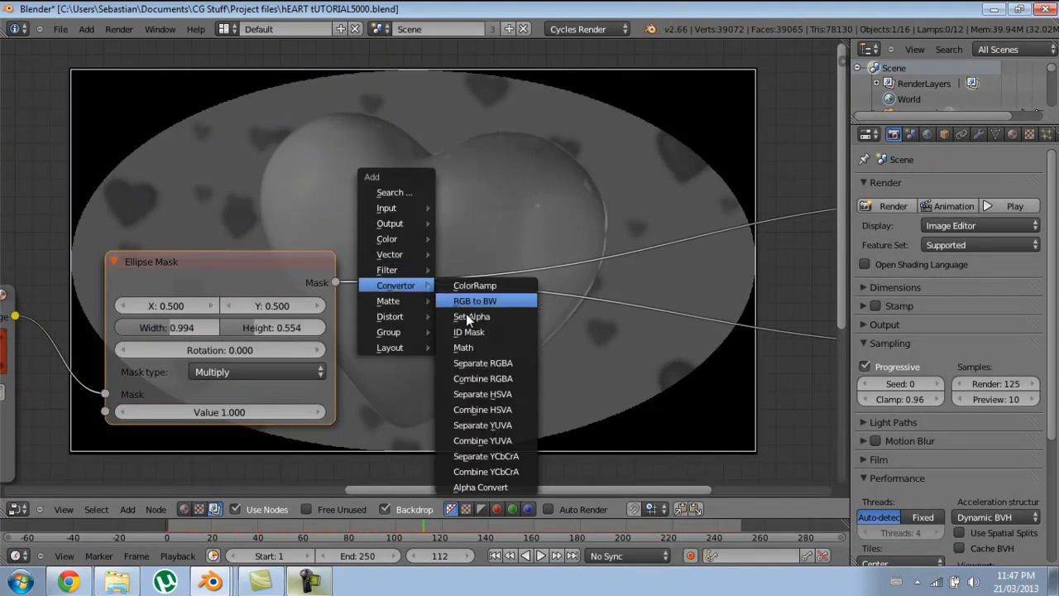
left_click(475, 348)
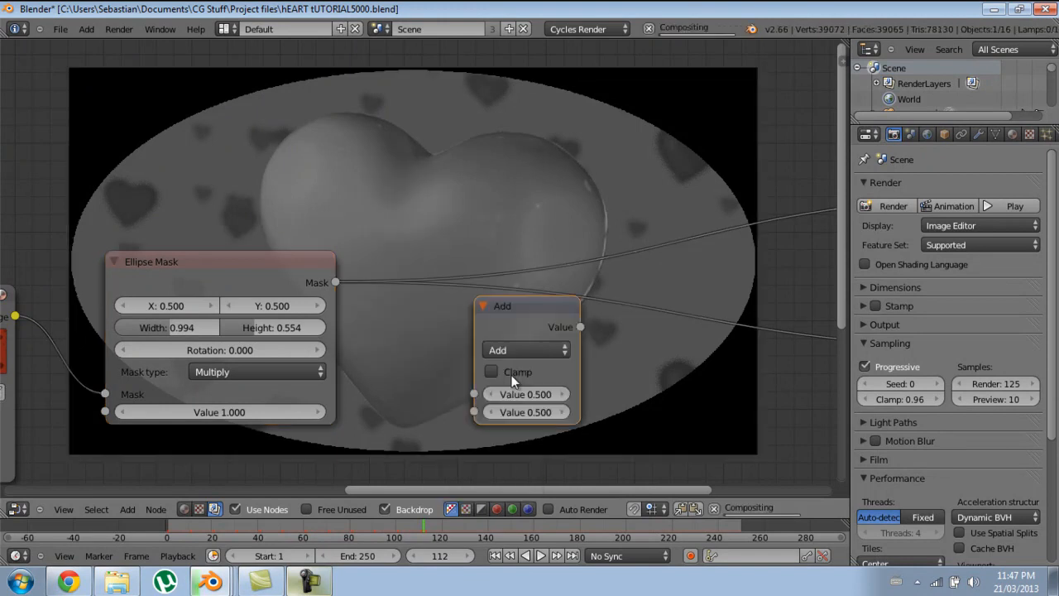
left_click(571, 223)
left_click_drag(571, 222, 412, 317)
Step: Set the Math node's operation to Greater Than and its second value to 0
left_click(421, 293)
left_click(421, 292)
left_click(426, 290)
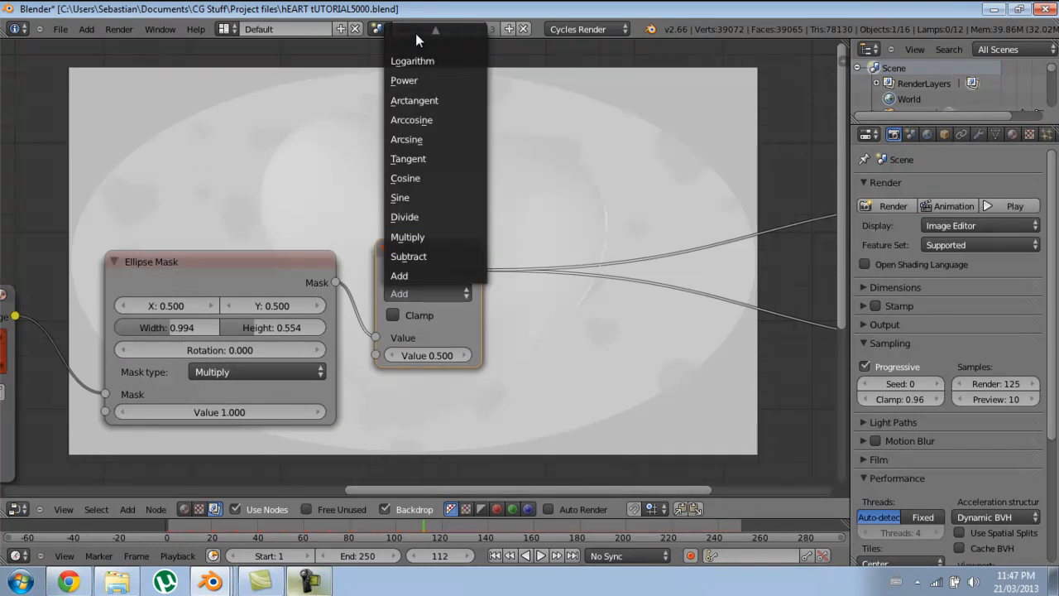
scroll(498, 306, "down", 2)
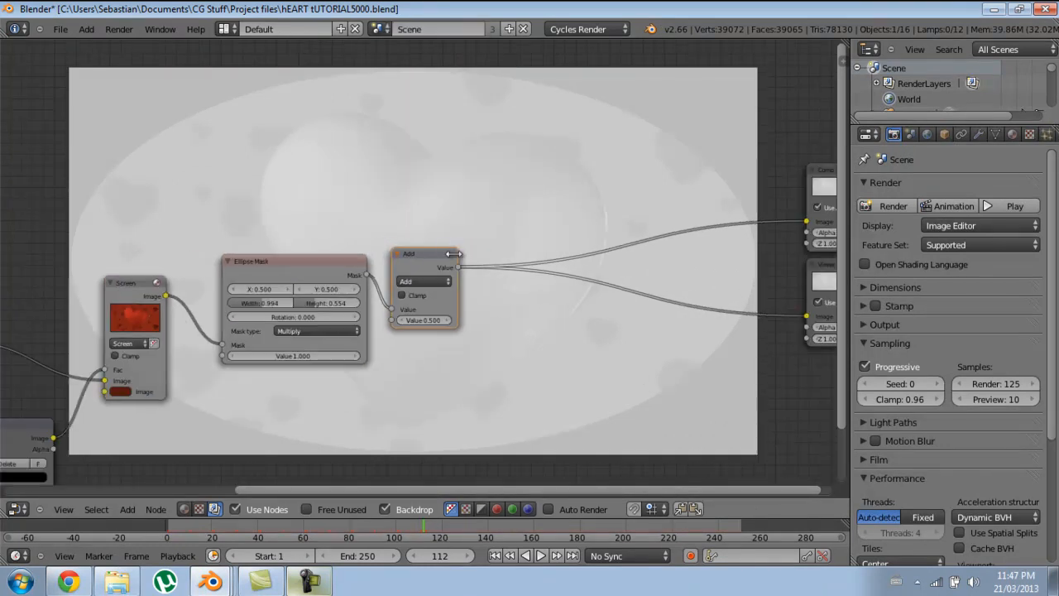
left_click(417, 282)
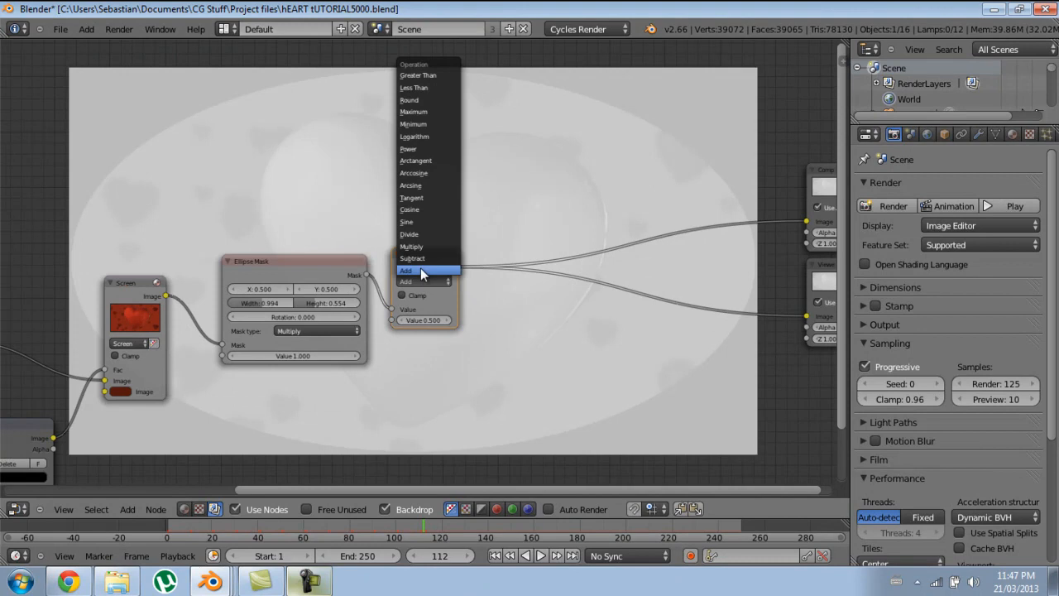
left_click(418, 75)
scroll(452, 379, "up", 2)
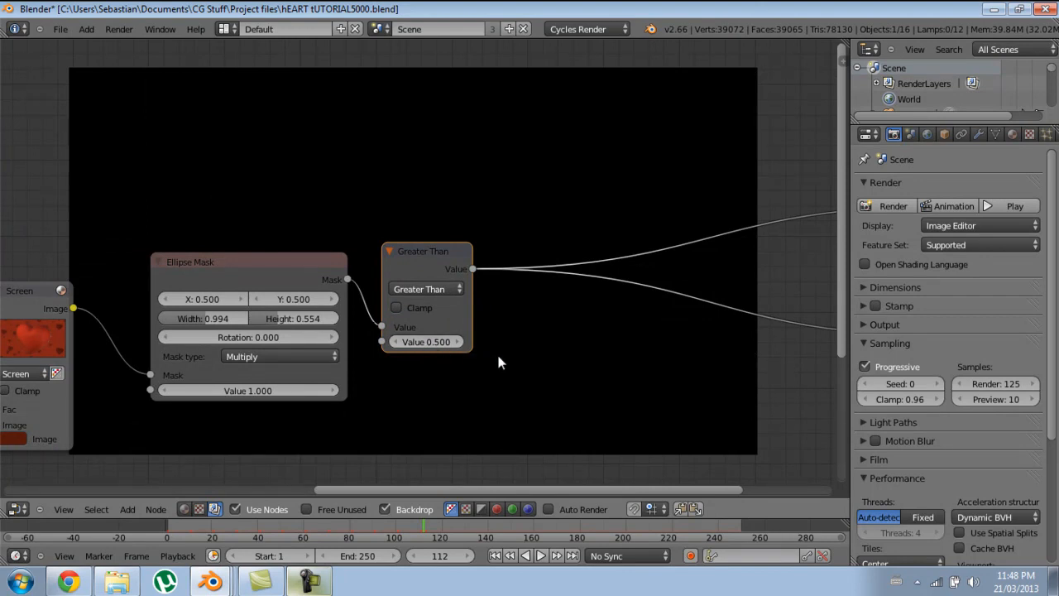
scroll(498, 361, "up", 2)
left_click(432, 381)
type("0")
key("Return")
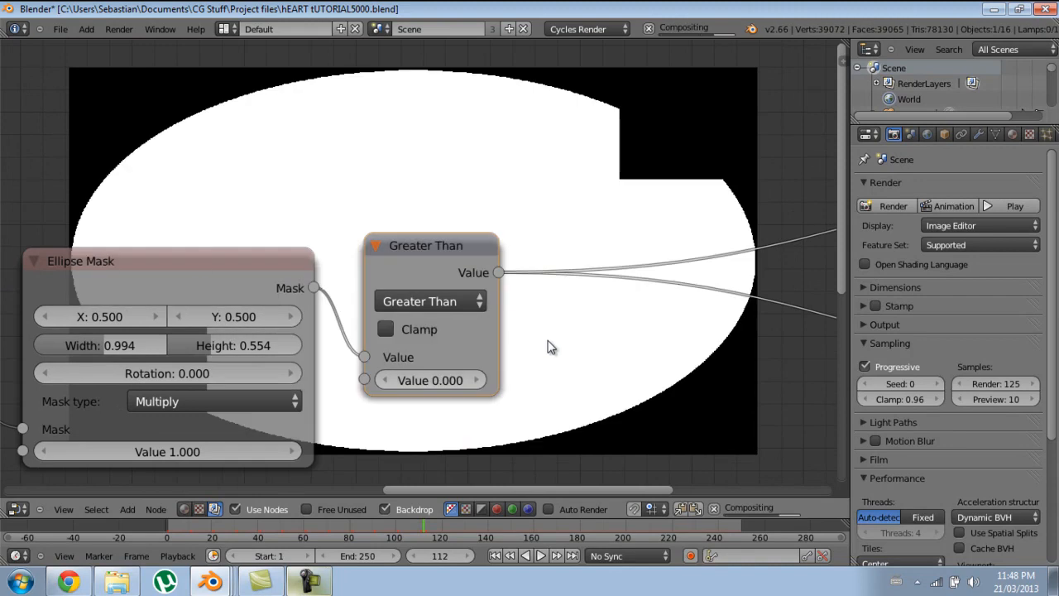
Step: Add a Blur node and insert it between the Greater Than node and the output nodes
middle_click_drag(590, 310, 463, 313)
middle_click_drag(621, 274, 373, 265)
key("shift+a")
mouse_move(303, 228)
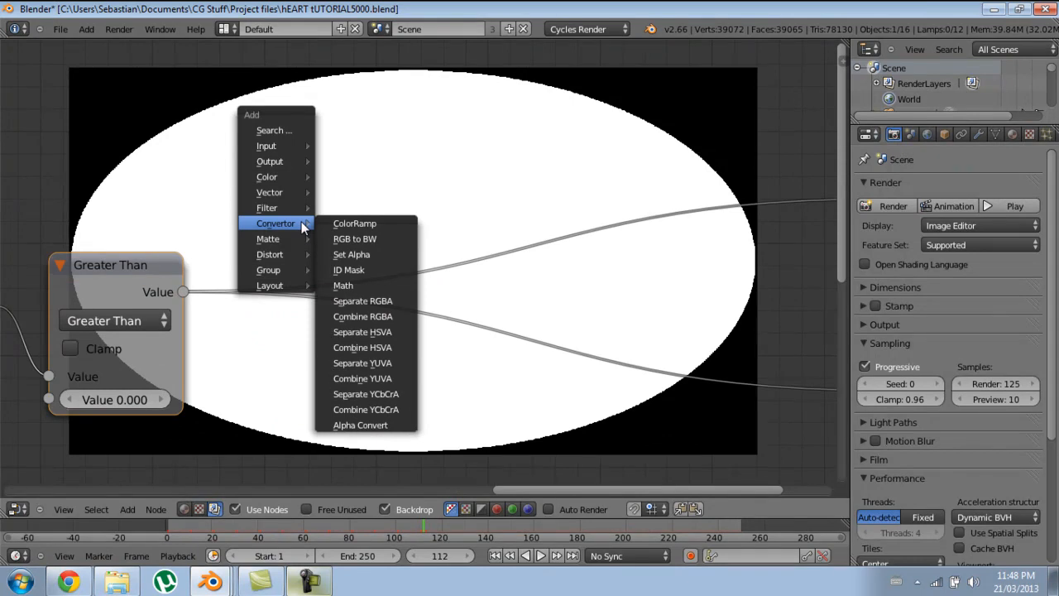
mouse_move(282, 175)
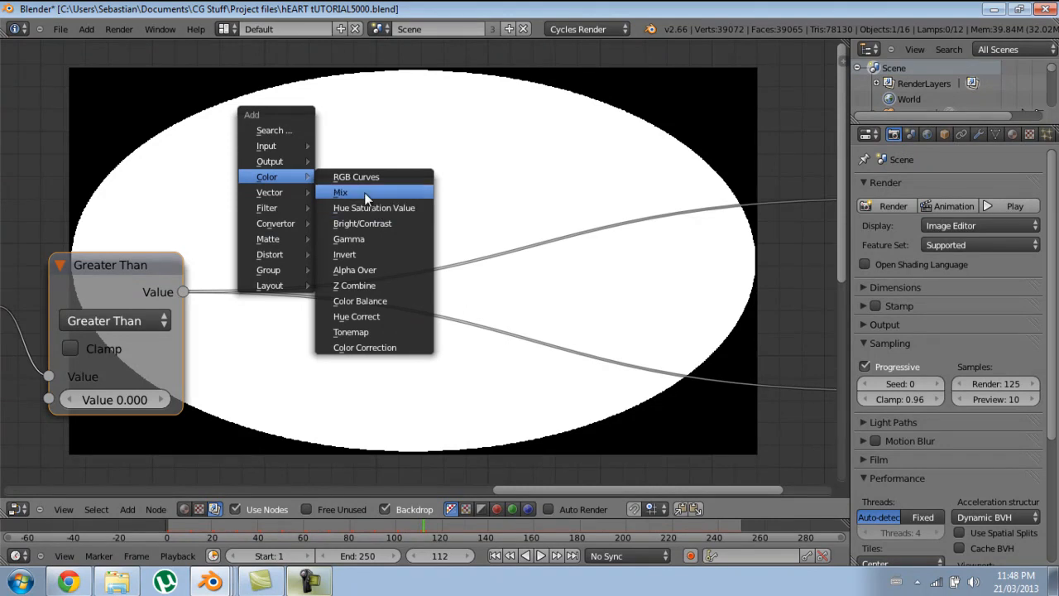
mouse_move(252, 207)
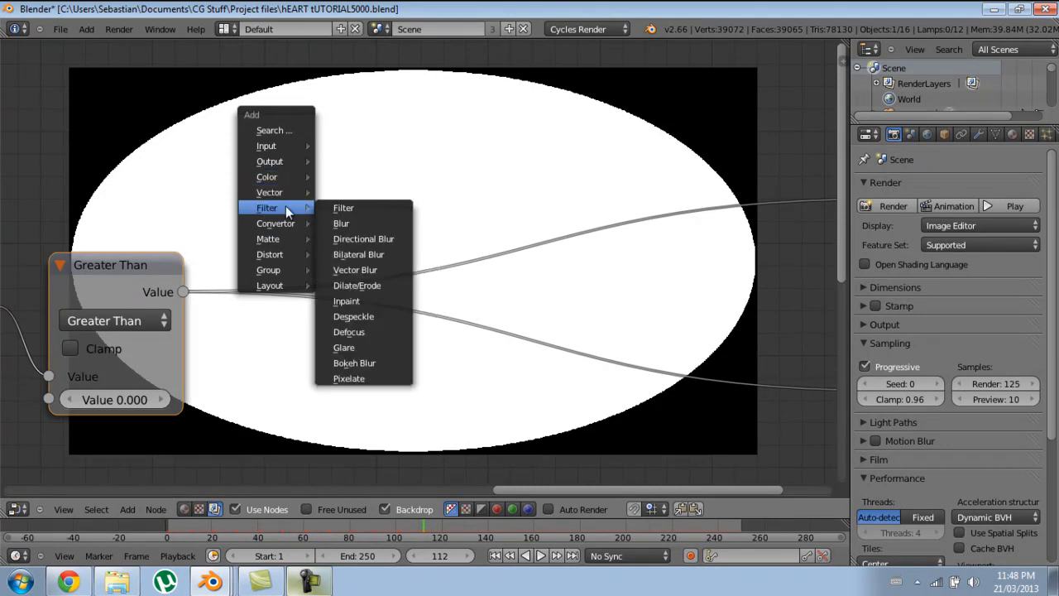
left_click(359, 221)
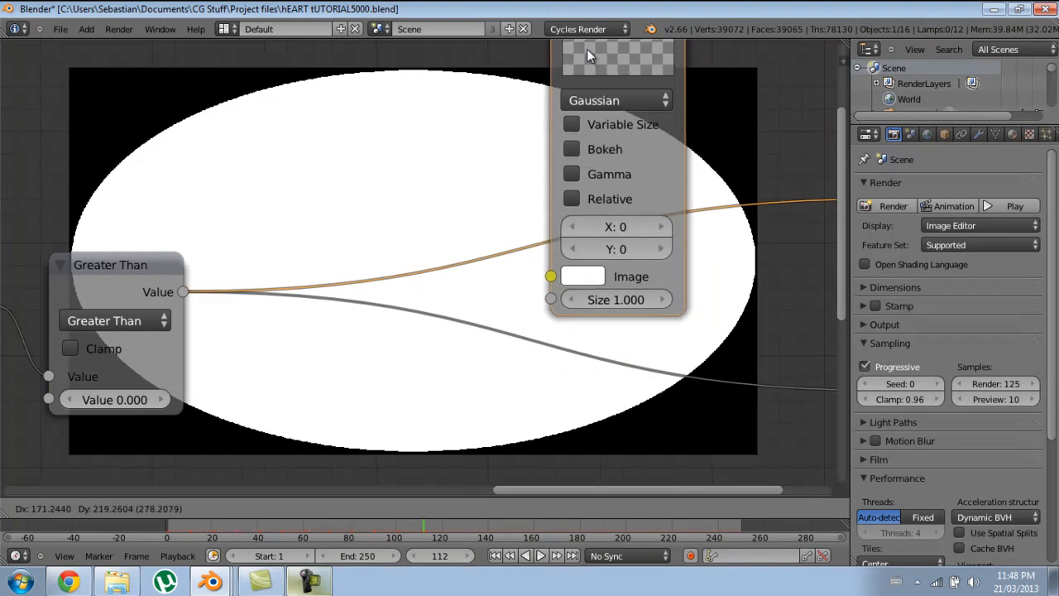
left_click(294, 386)
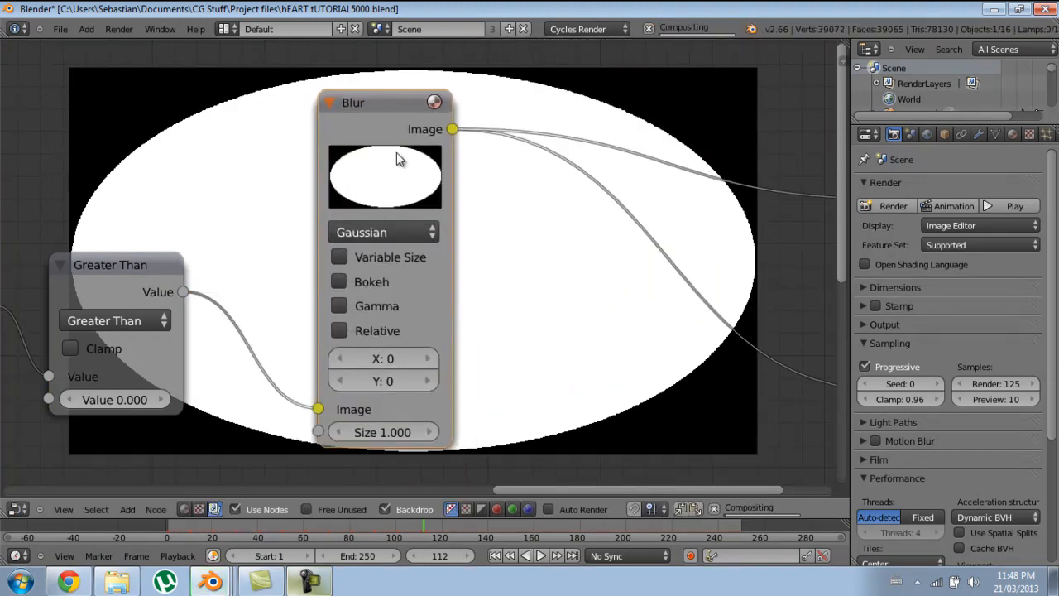
Step: Set the Blur node to Fast Gaussian, relative sizing with Y aspect correction, and 25% in both X and Y
left_click(395, 225)
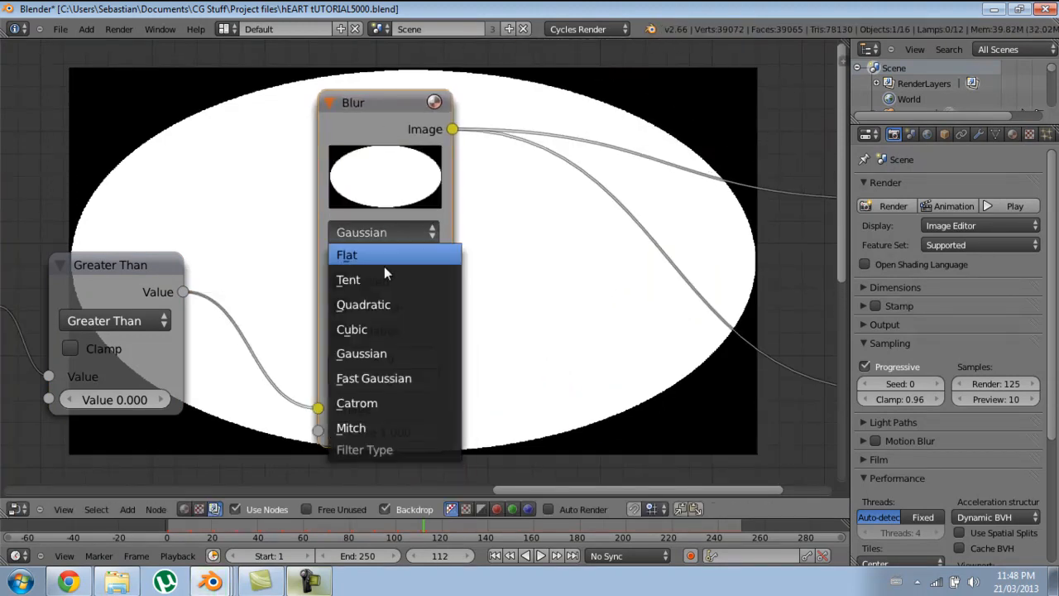
left_click(368, 377)
left_click(381, 311)
left_click(382, 338)
left_click_drag(374, 359, 420, 359)
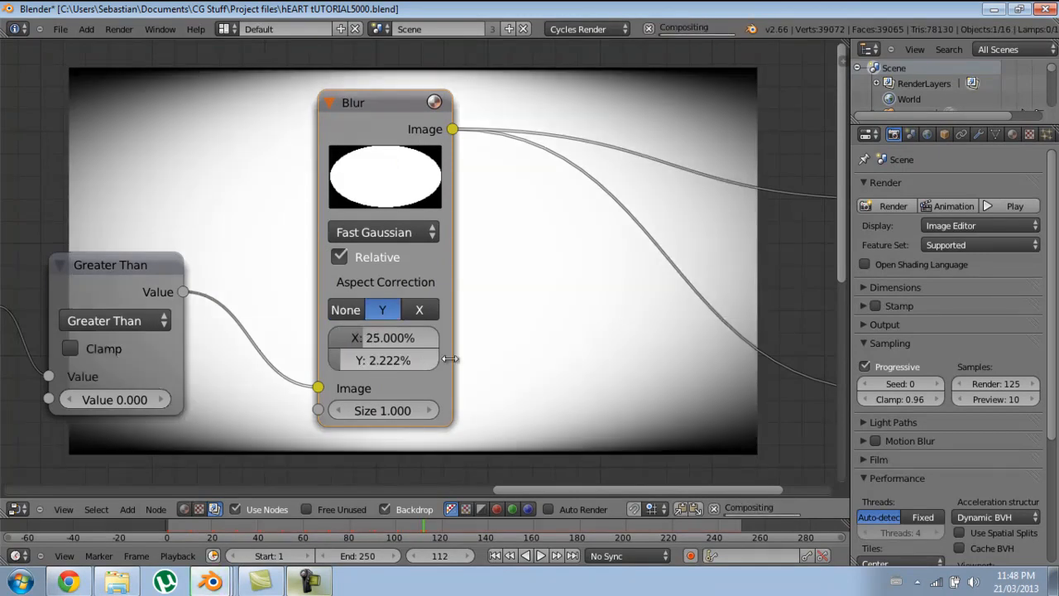
left_click(386, 360)
type("25")
key("Return")
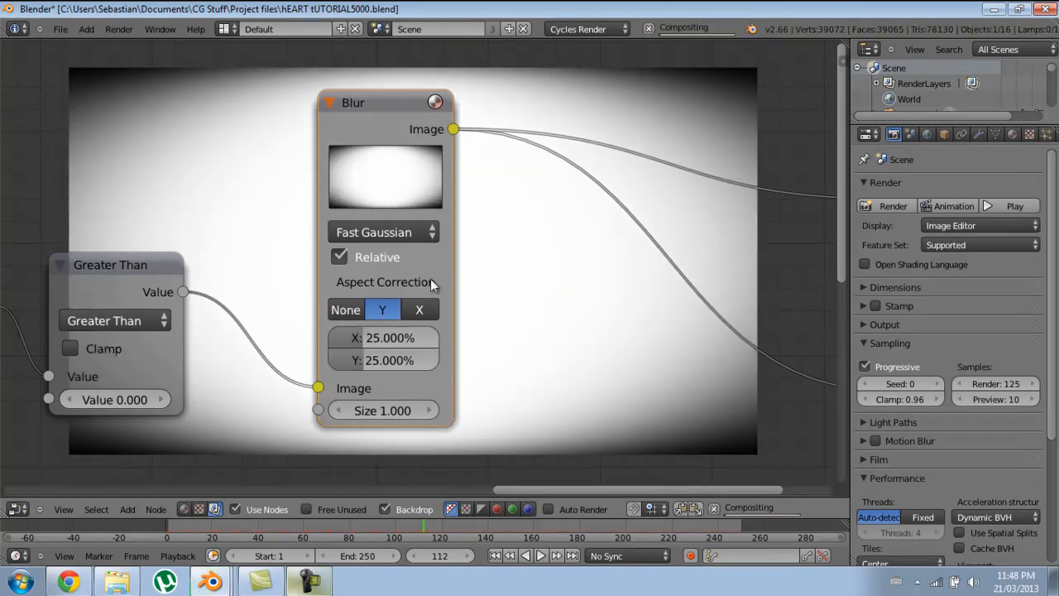
Step: Group the Ellipse Mask, Greater Than and Blur nodes, name the group Vingnet, and place the collapsed group beside the Screen node
scroll(379, 277, "down", 5)
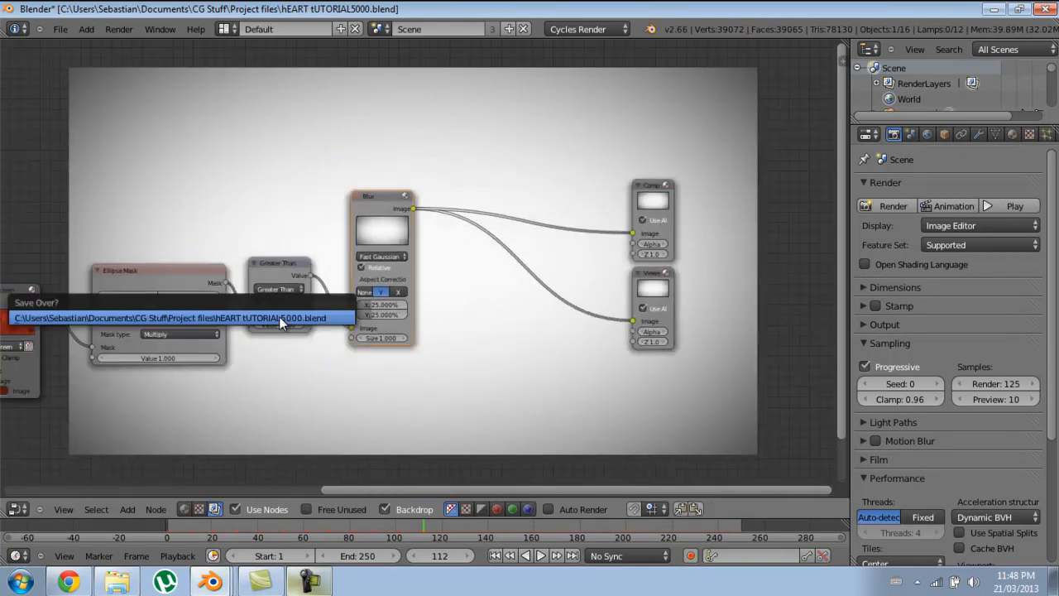
middle_click_drag(211, 317, 278, 310)
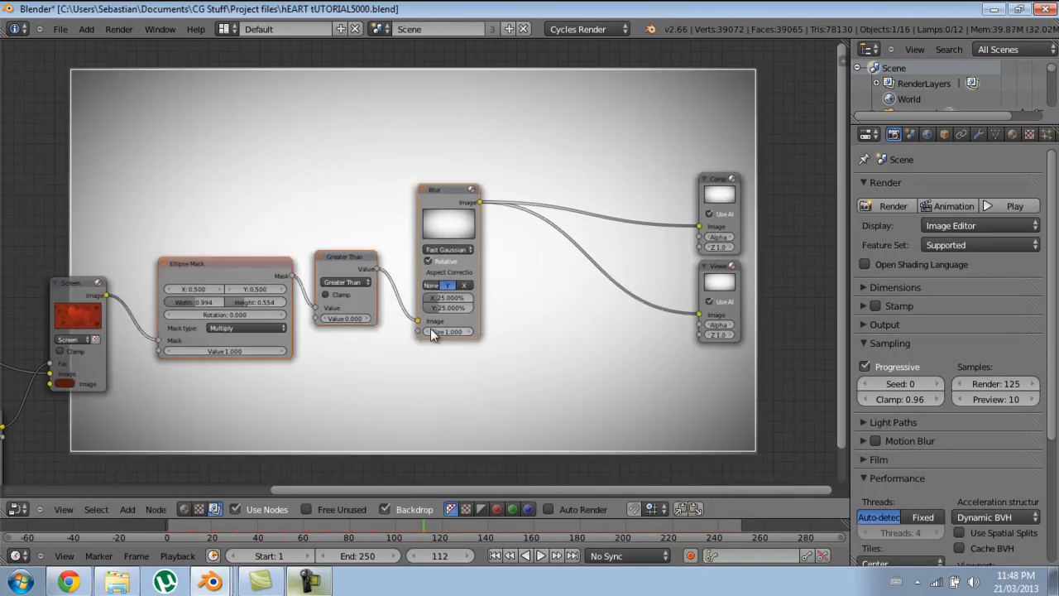
key("ctrl+g")
left_click(389, 296)
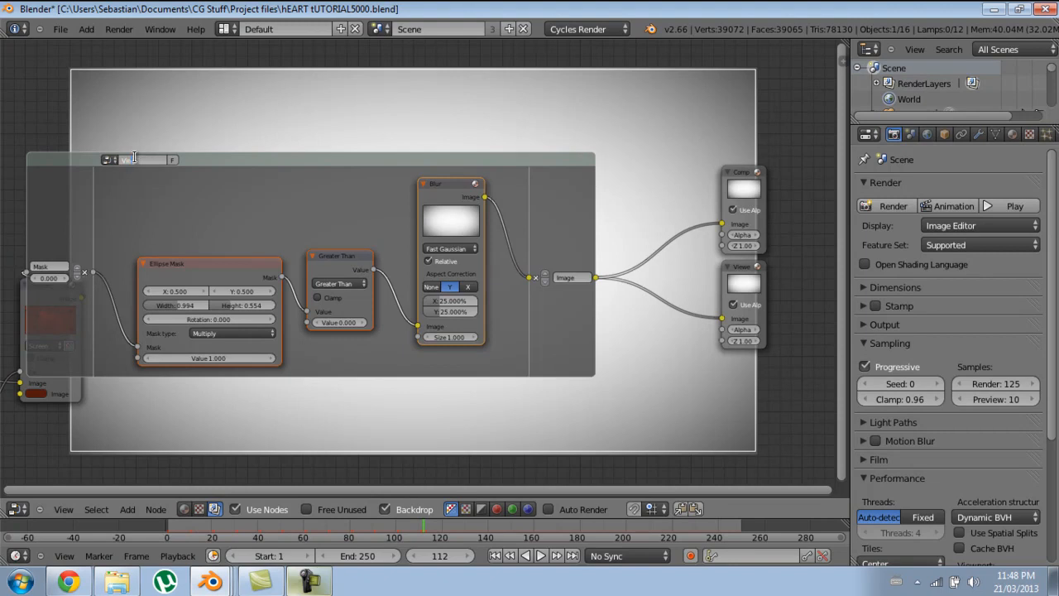
scroll(398, 201, "up", 3)
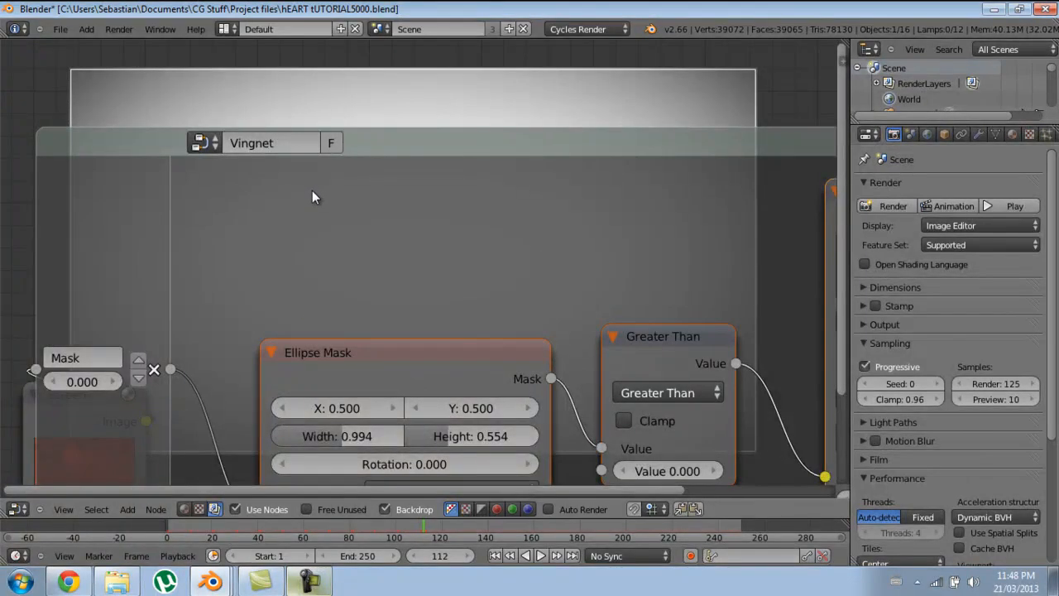
scroll(394, 203, "down", 2)
scroll(402, 228, "up", 2)
key("Tab")
key("g")
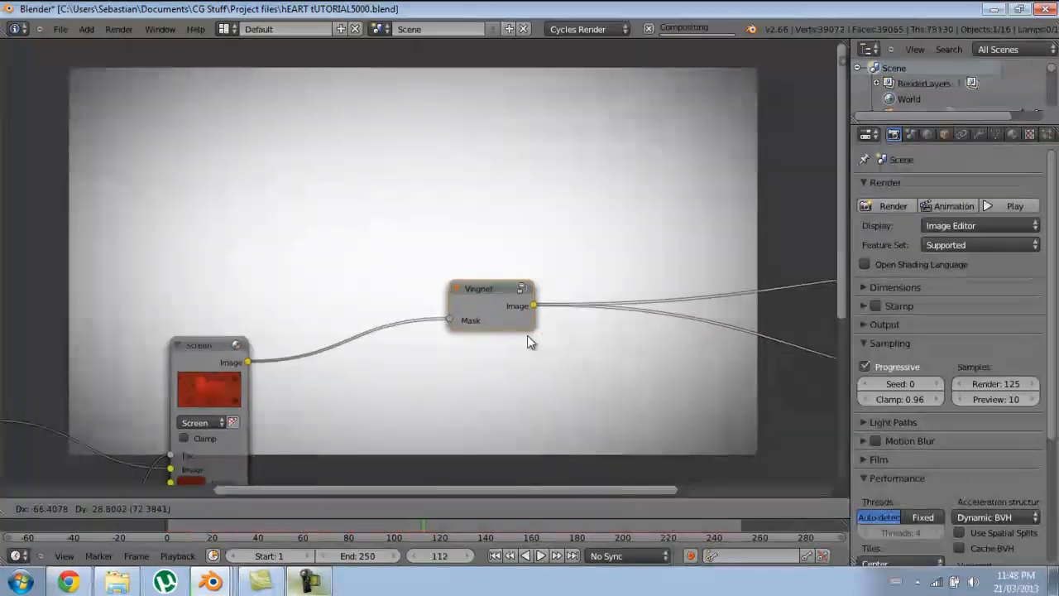
left_click(431, 363)
Step: Duplicate the Screen node and drop the copy onto the link after the Vingnet group
middle_click_drag(578, 351, 420, 328)
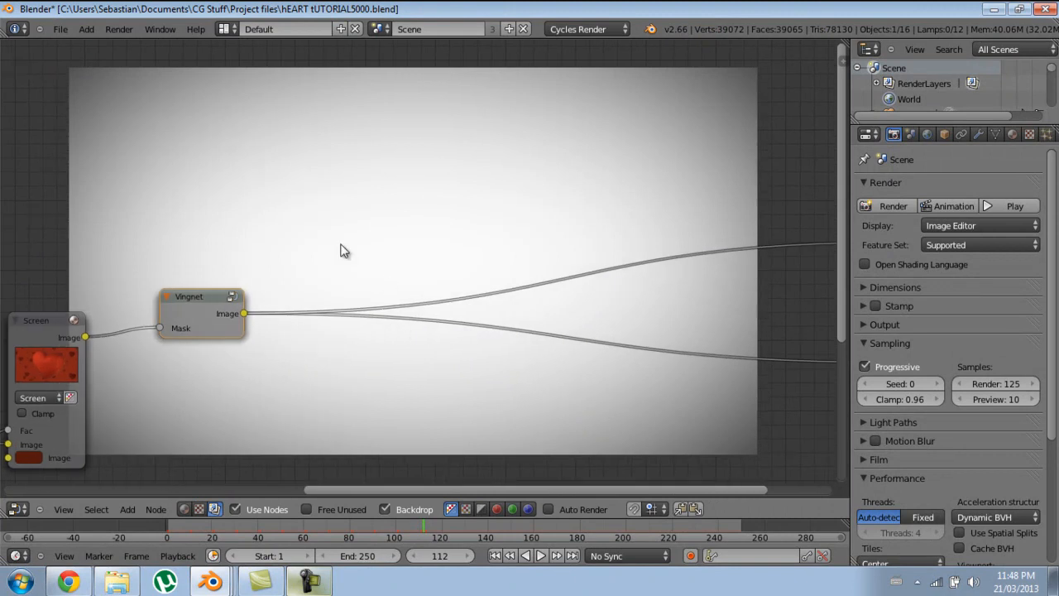
key("shift+a")
mouse_move(322, 209)
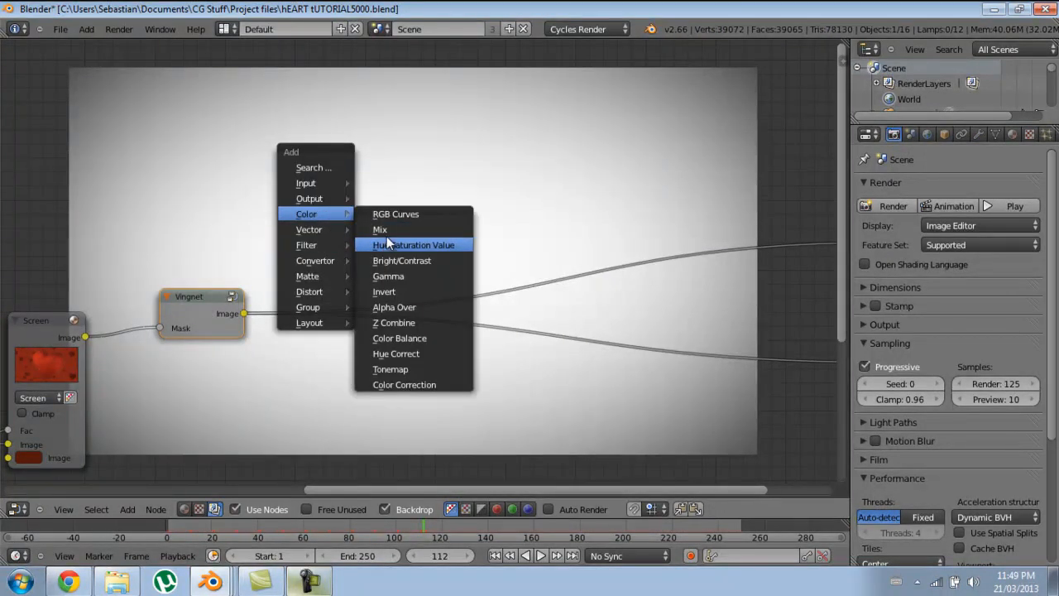
right_click(70, 324)
key("shift+d")
left_click(680, 180)
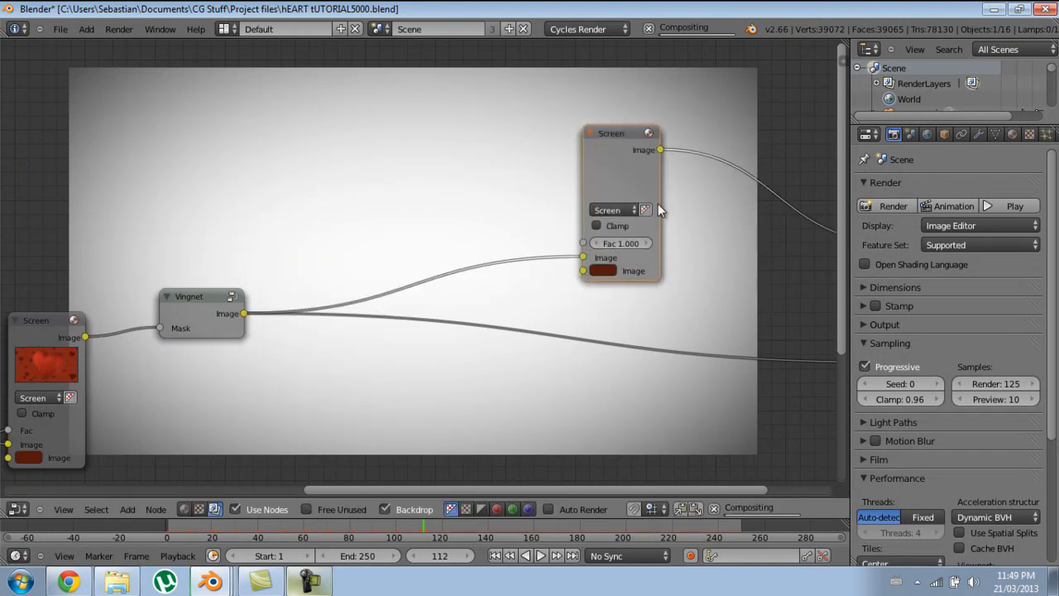
Step: Move the duplicated Screen node beside the Vingnet group so it feeds both outputs, and link the original Screen's image into its first image input
key("g")
left_click(255, 316)
key("g")
left_click(403, 302)
left_click_drag(74, 335, 298, 317)
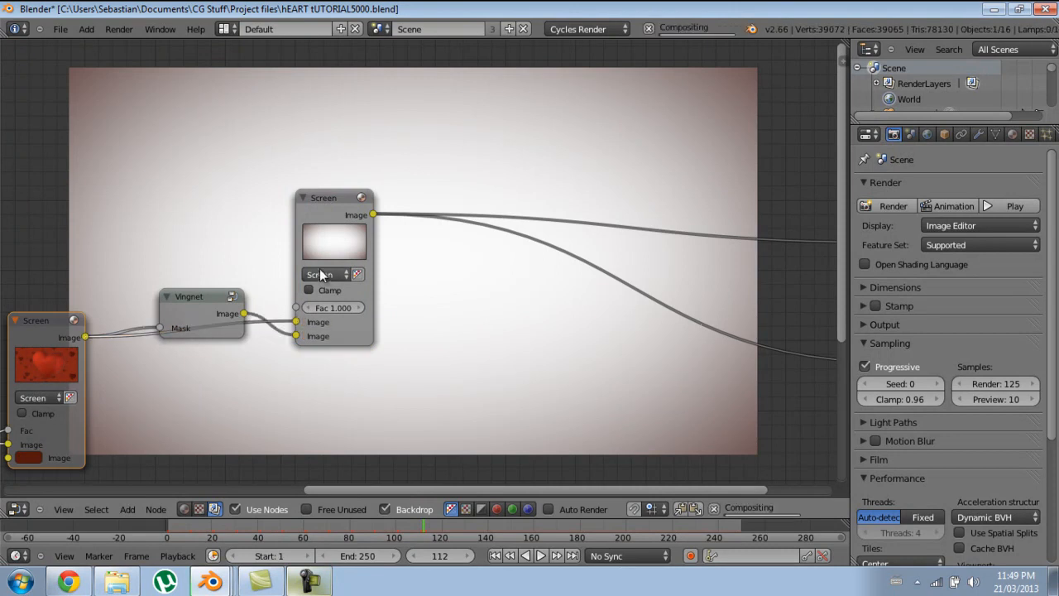
Step: Set the duplicated mix node's blend mode to Multiply and save the file over the existing one
left_click(320, 274)
left_click(335, 321)
key("ctrl+s")
left_click(400, 319)
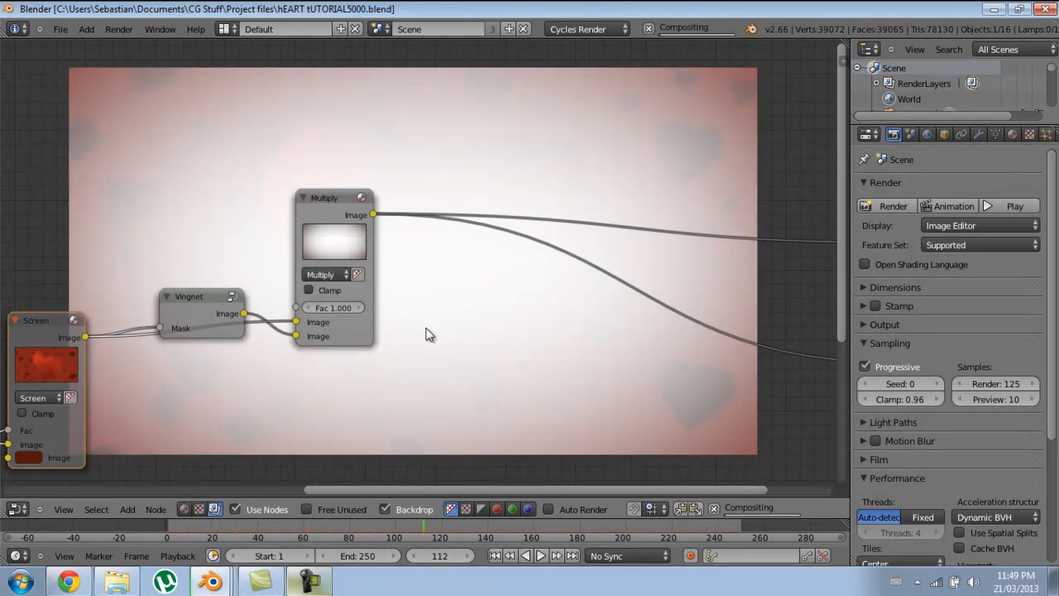
Step: Add a Color Balance node and insert it between the Multiply node and the Composite output
middle_click_drag(348, 308, 653, 460)
middle_click_drag(512, 294, 513, 258)
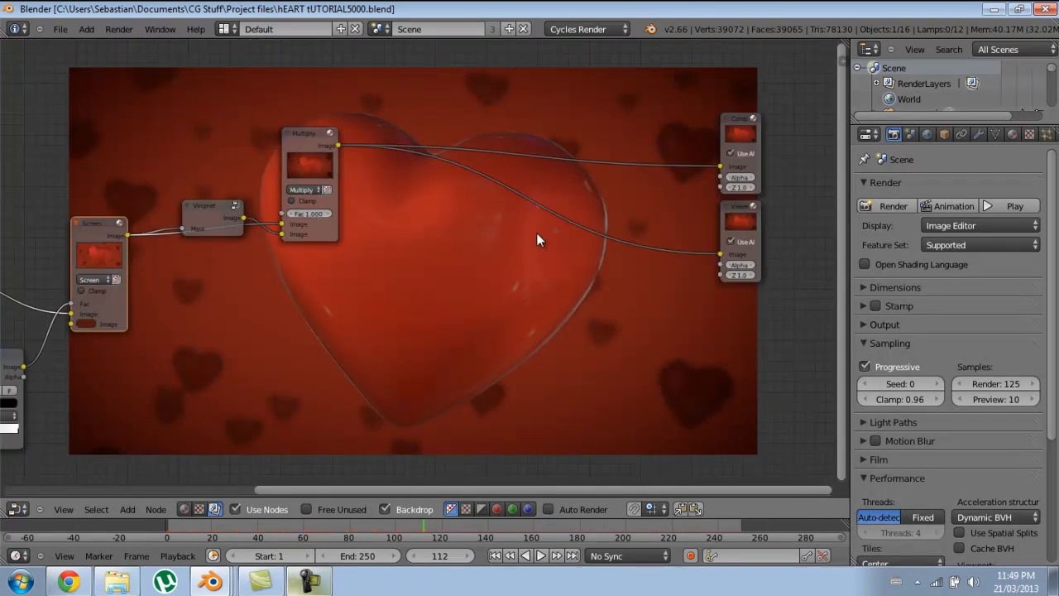
middle_click_drag(632, 265, 586, 336)
scroll(570, 339, "up", 4)
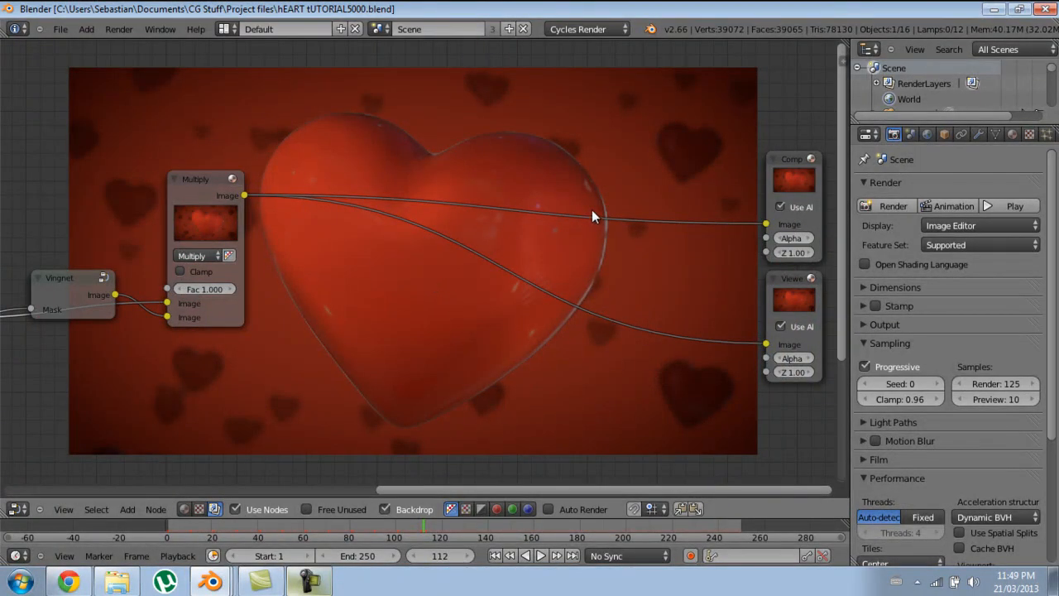
scroll(520, 236, "up", 1)
key("shift+a")
mouse_move(488, 214)
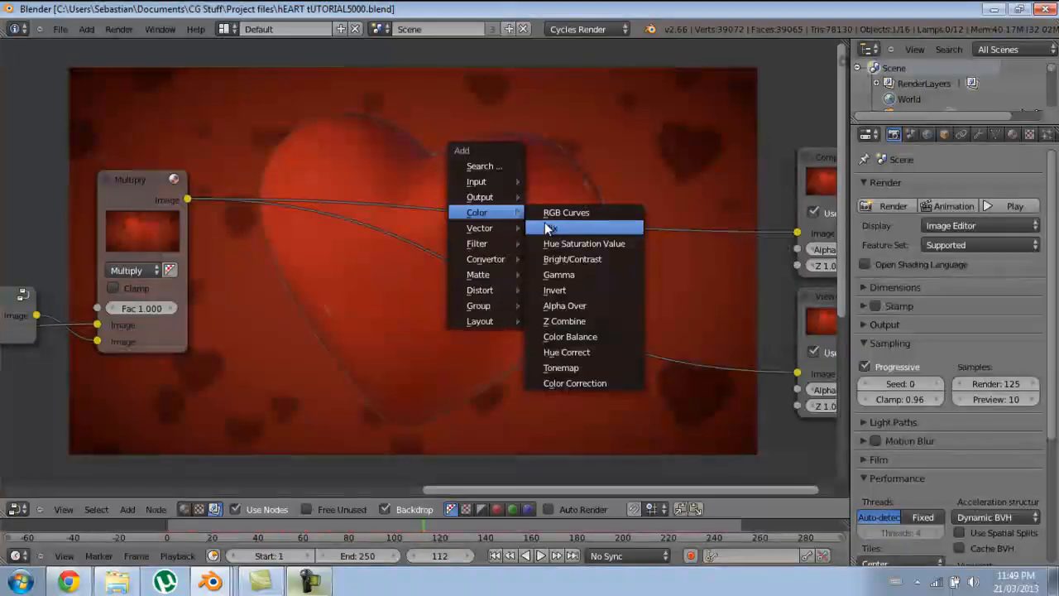
left_click(592, 336)
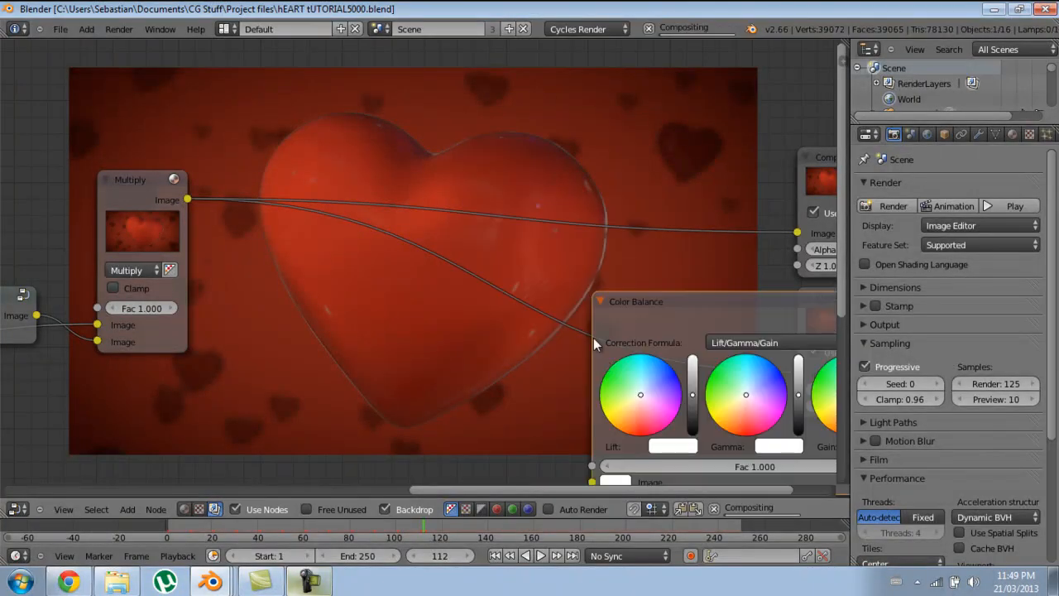
left_click(397, 110)
left_click_drag(494, 240, 325, 312)
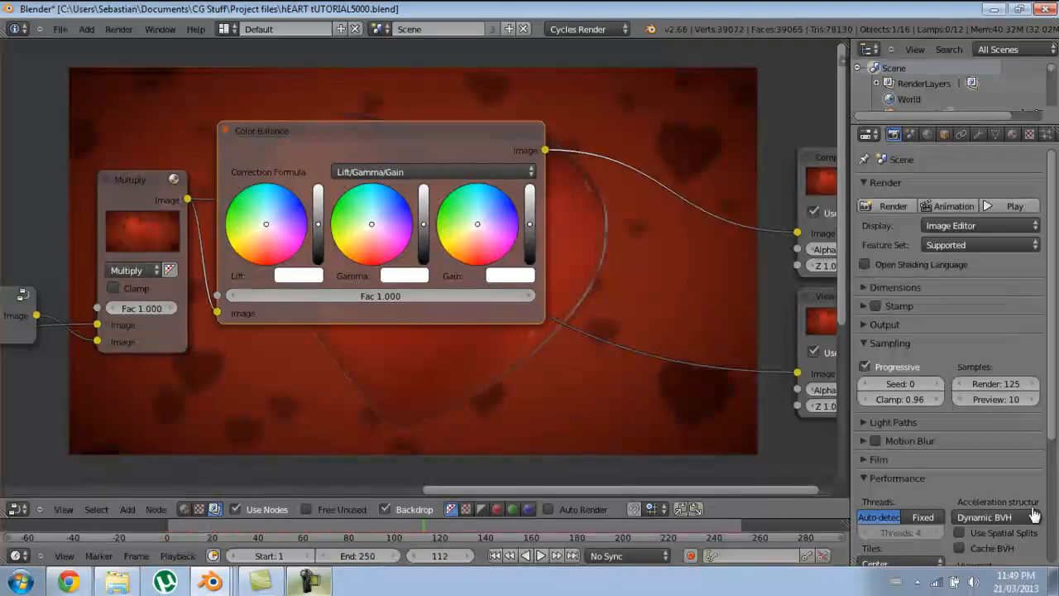
Step: Switch to the Heart.blend window and examine the edges of the small hearts beside the main heart in the finished render
scroll(529, 256, "down", 2)
scroll(538, 251, "up", 5)
middle_click_drag(547, 240, 637, 17)
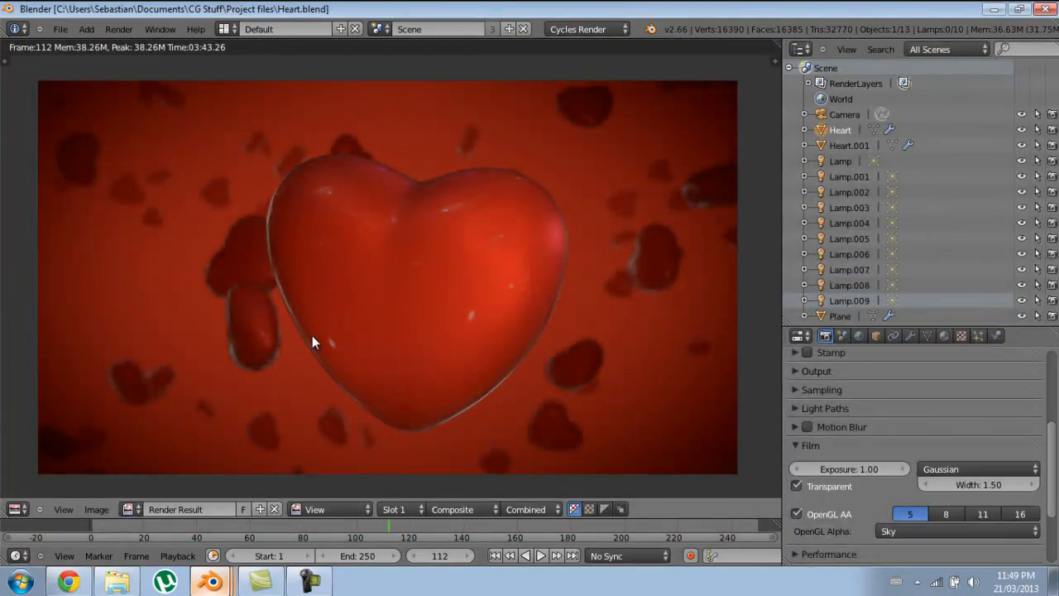
scroll(484, 258, "up", 3)
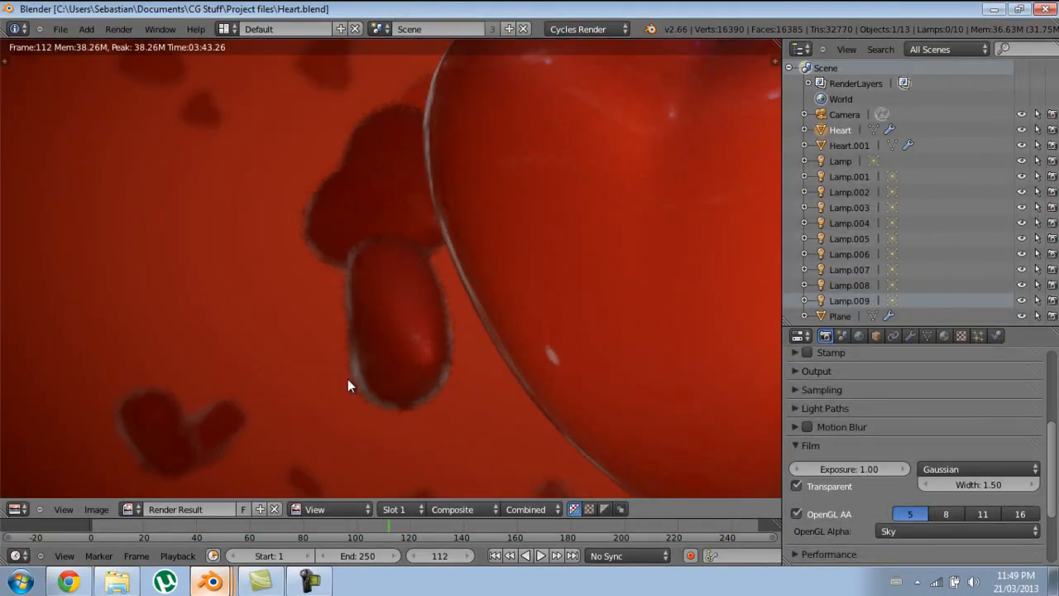
scroll(347, 380, "up", 3)
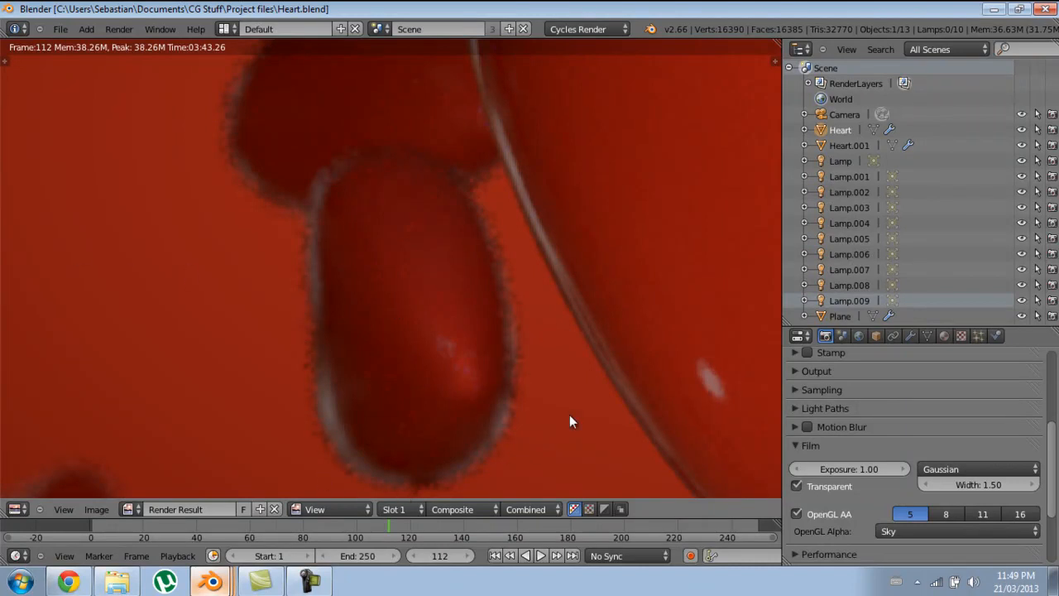
middle_click_drag(285, 228, 298, 347)
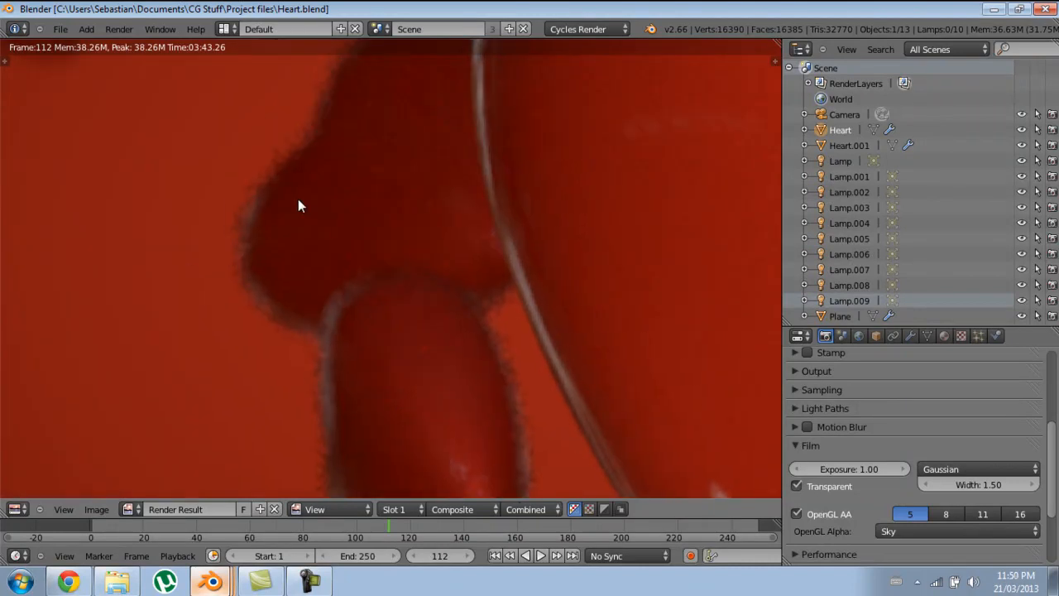
scroll(470, 237, "down", 4)
scroll(391, 305, "up", 5)
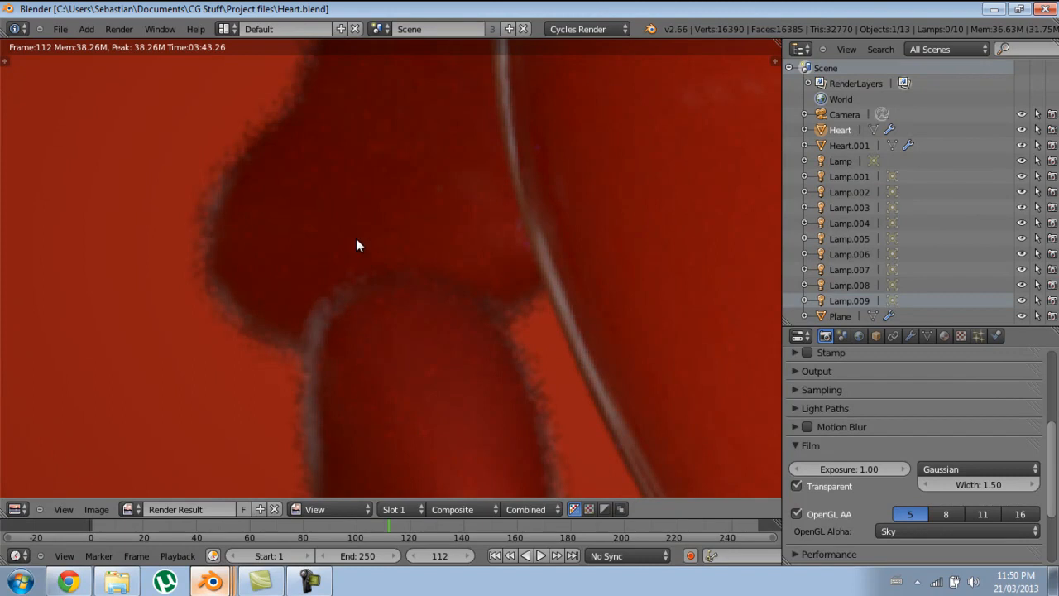
scroll(365, 264, "down", 4)
scroll(382, 279, "up", 3)
scroll(390, 165, "down", 2)
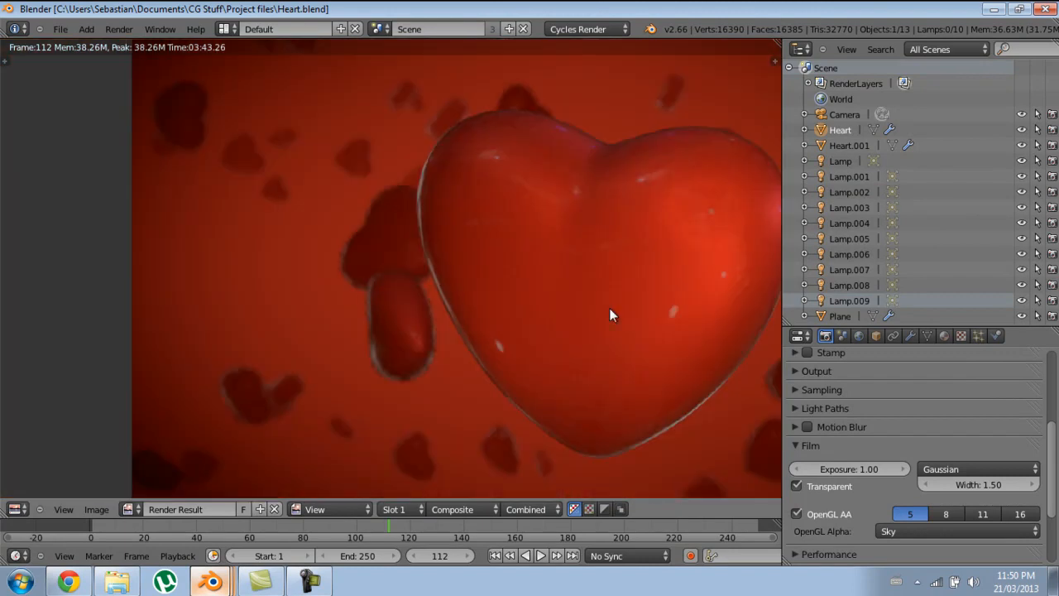
Step: Compare the blurred small hearts on both sides of the main heart in the finished render
middle_click_drag(747, 292, 641, 284)
middle_click_drag(747, 391, 416, 373)
scroll(411, 281, "up", 3)
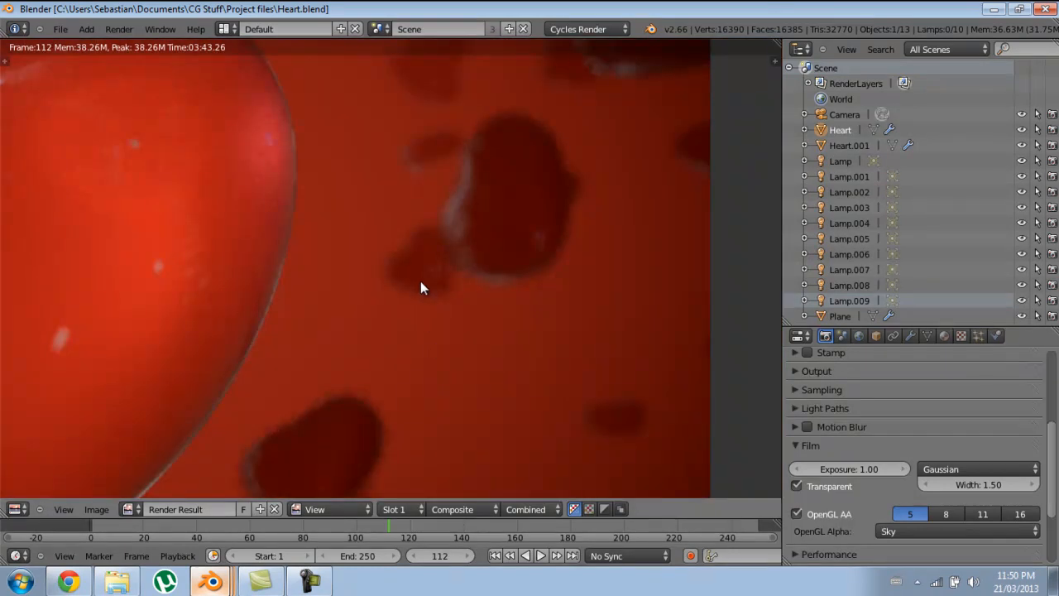
scroll(461, 303, "down", 5)
middle_click_drag(461, 302, 695, 269)
scroll(632, 274, "up", 8)
middle_click_drag(608, 286, 339, 354)
scroll(416, 229, "down", 6)
scroll(419, 227, "up", 5)
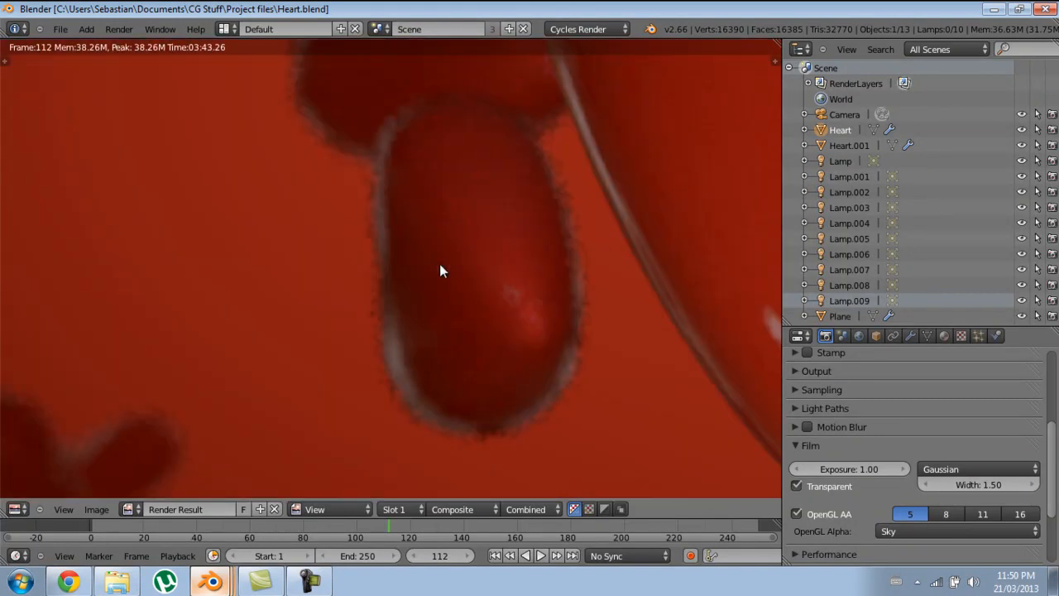
scroll(529, 240, "down", 5)
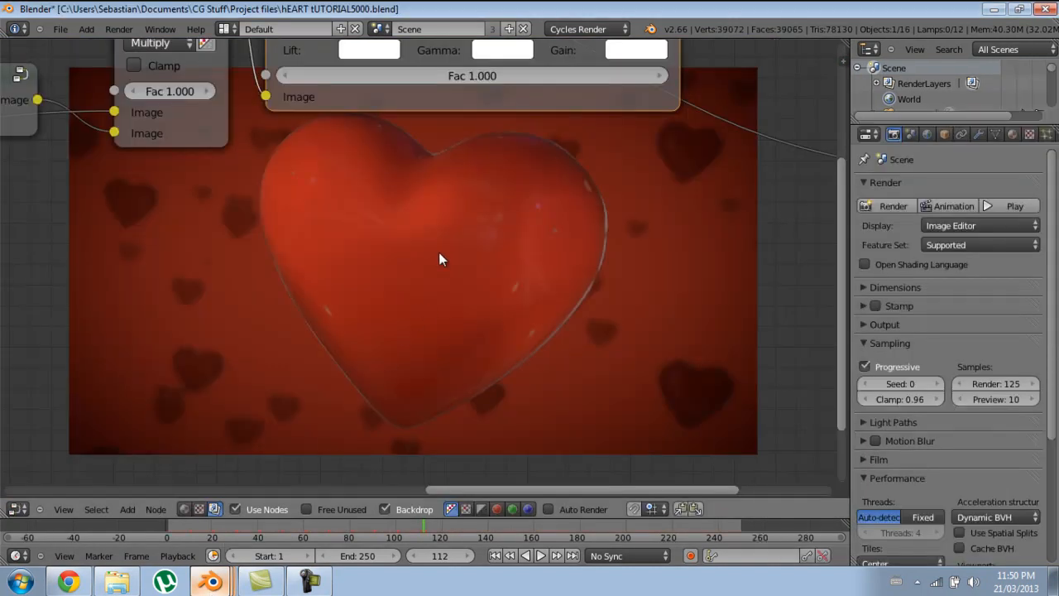
Step: Raise the Gain brightness slightly above neutral on the Color Balance node
middle_click_drag(439, 253, 382, 493)
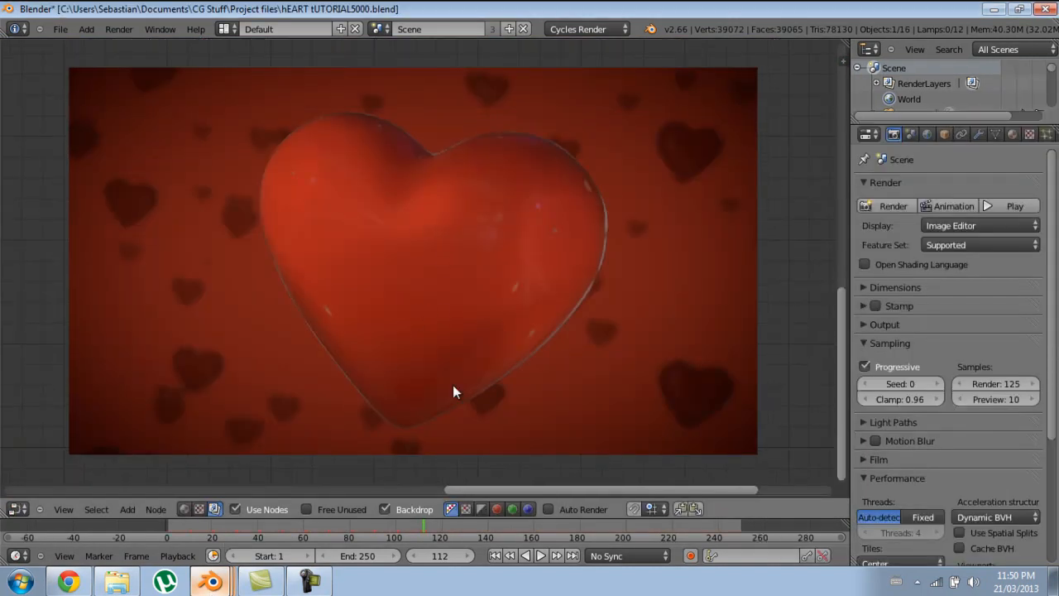
middle_click_drag(362, 137, 756, 73)
scroll(747, 219, "up", 3)
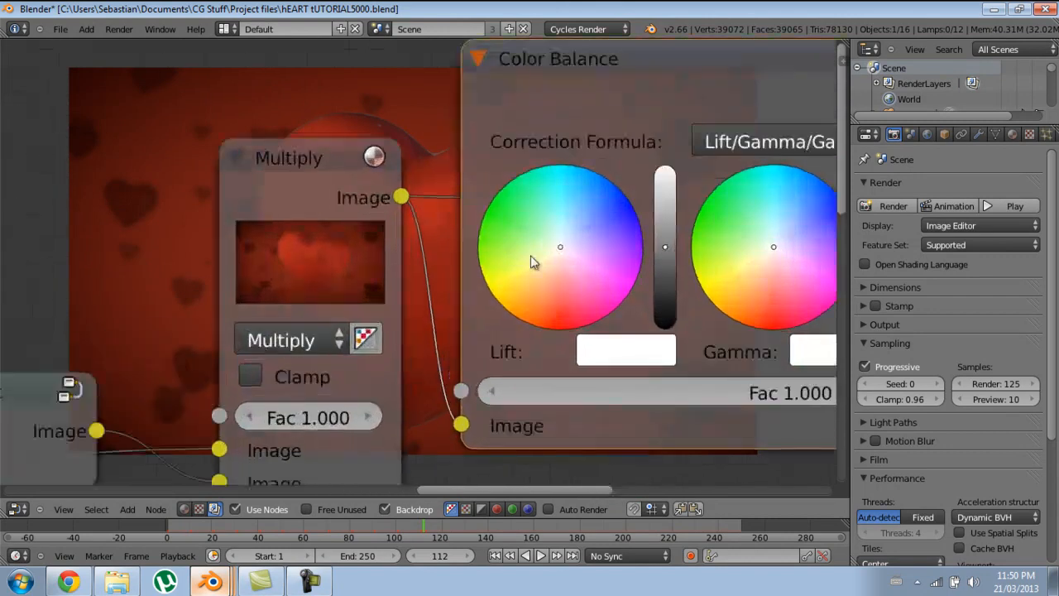
scroll(686, 246, "down", 1)
middle_click_drag(632, 286, 300, 312)
middle_click_drag(499, 282, 279, 284)
scroll(279, 283, "up", 1)
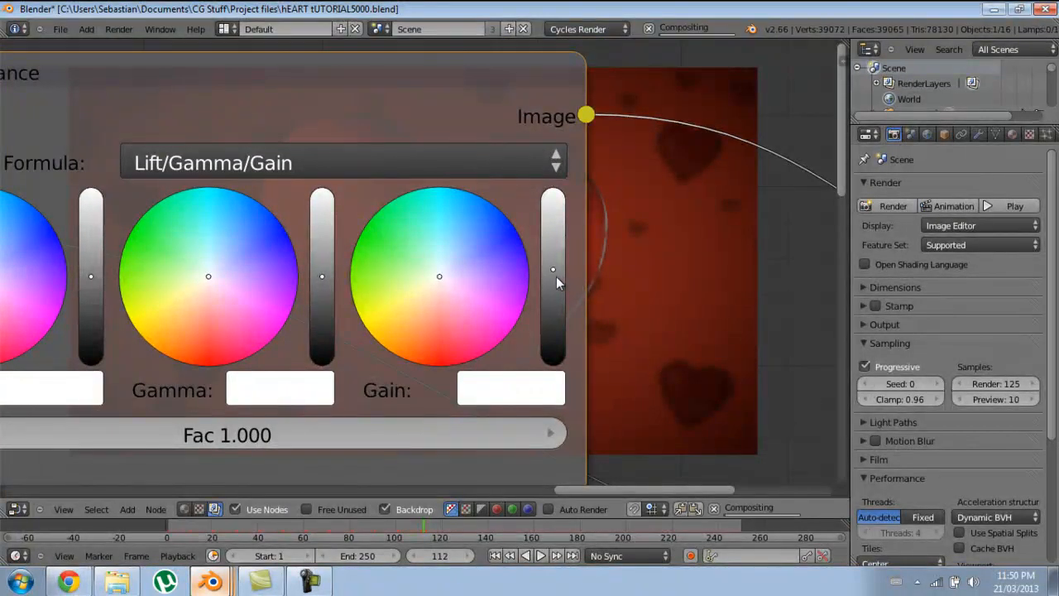
scroll(566, 272, "down", 2)
scroll(378, 249, "down", 1)
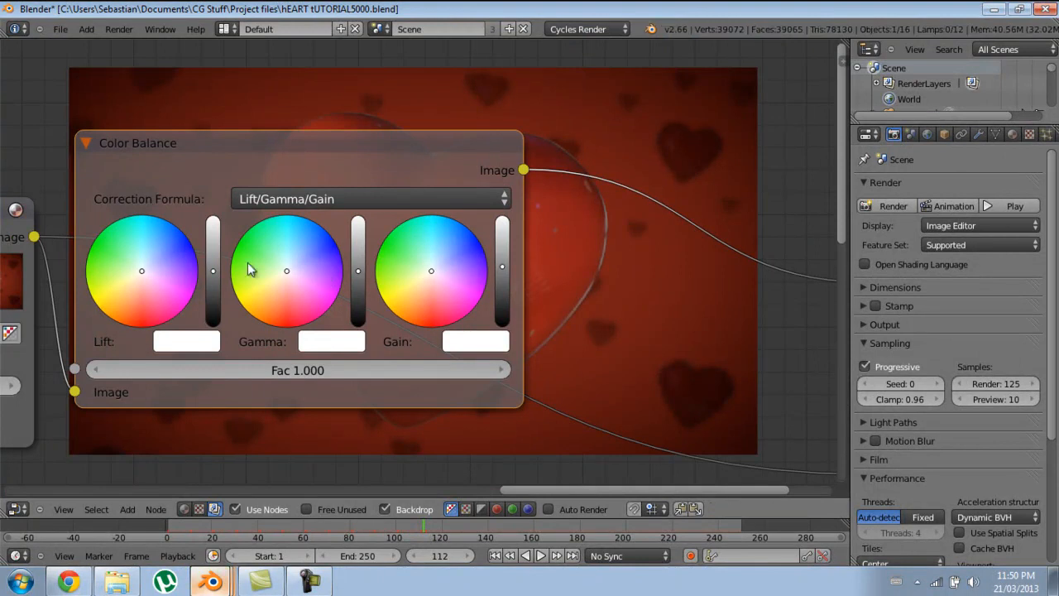
Step: Link the Color Balance output to the Viewer node as well and save the file over the existing one
middle_click_drag(735, 378, 214, 87)
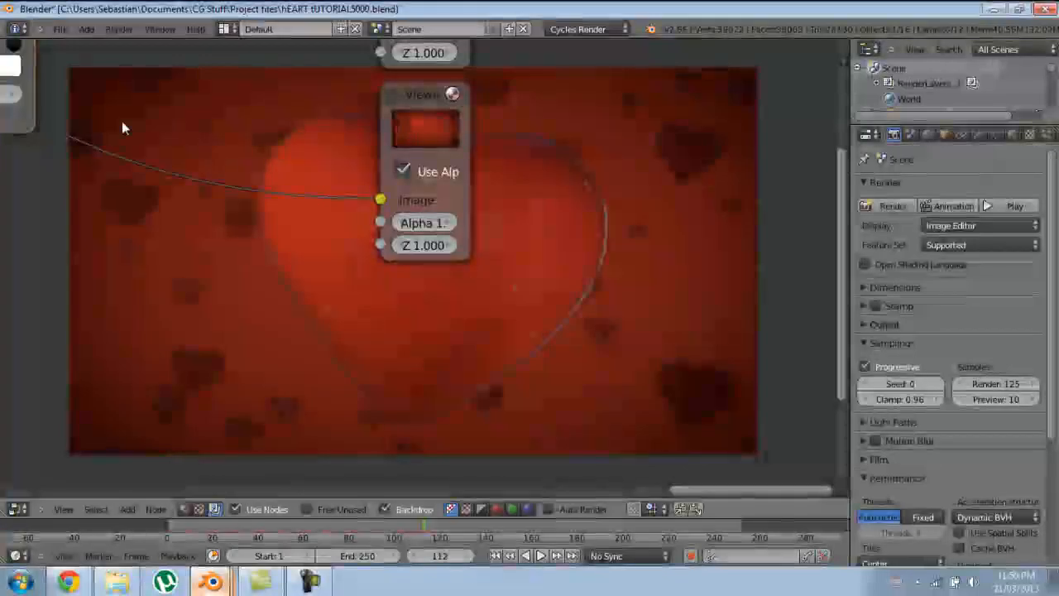
middle_click_drag(123, 145, 296, 310)
scroll(295, 310, "up", 2)
middle_click_drag(14, 83, 204, 216)
left_click(245, 192)
middle_click_drag(368, 282, 396, 136)
scroll(281, 89, "down", 3)
left_click(281, 61, "ctrl+shift")
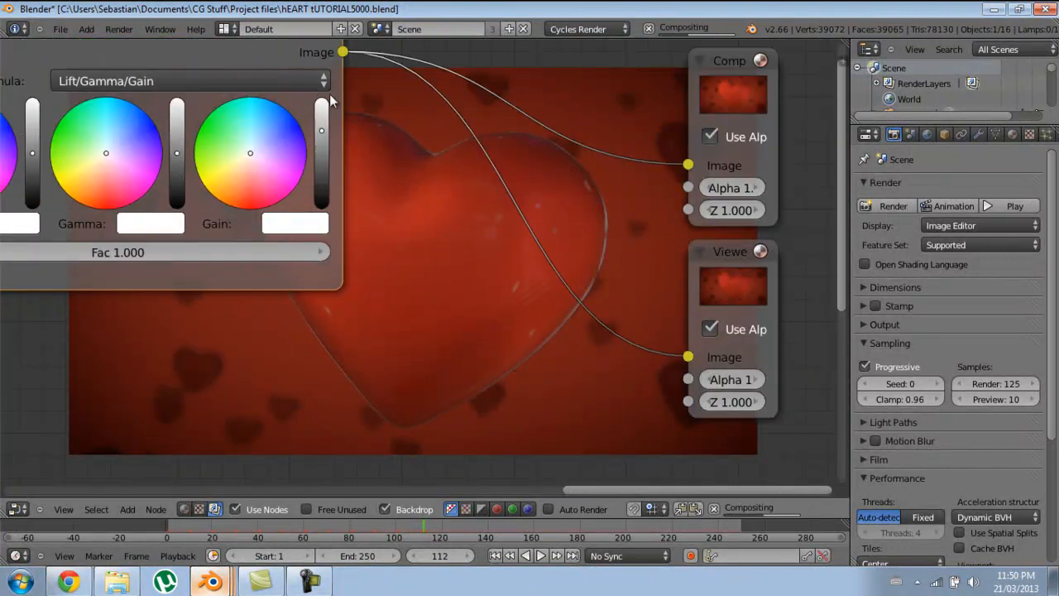
scroll(291, 83, "up", 1)
key("ctrl+s")
key("Return")
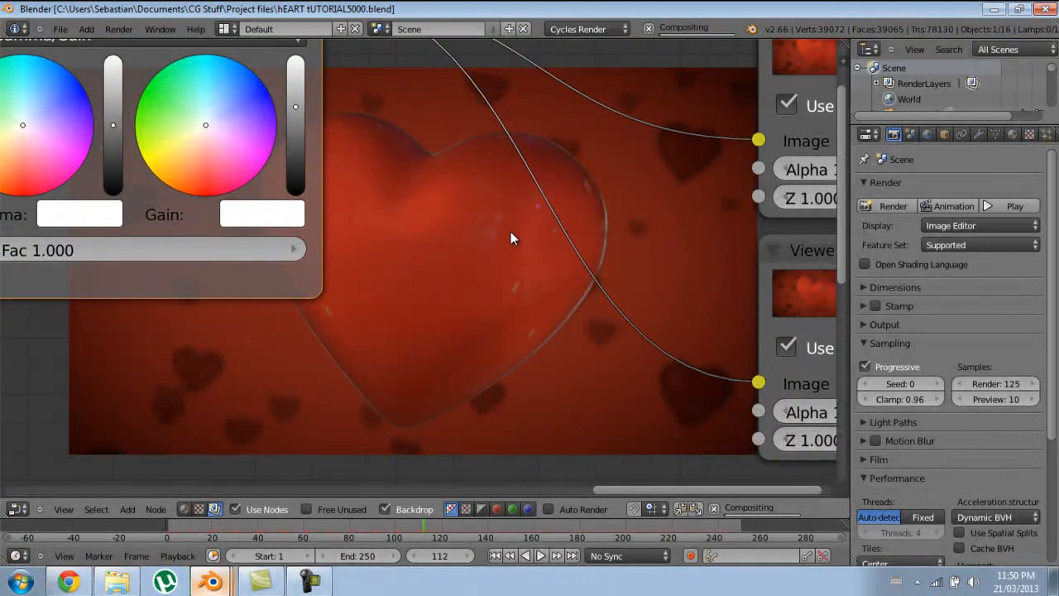
Step: Increase the Color Balance node's Gain brightness further so the heart and background look brighter
middle_click_drag(506, 249, 412, 190)
scroll(443, 220, "down", 1)
middle_click_drag(410, 229, 516, 359)
scroll(365, 339, "up", 2)
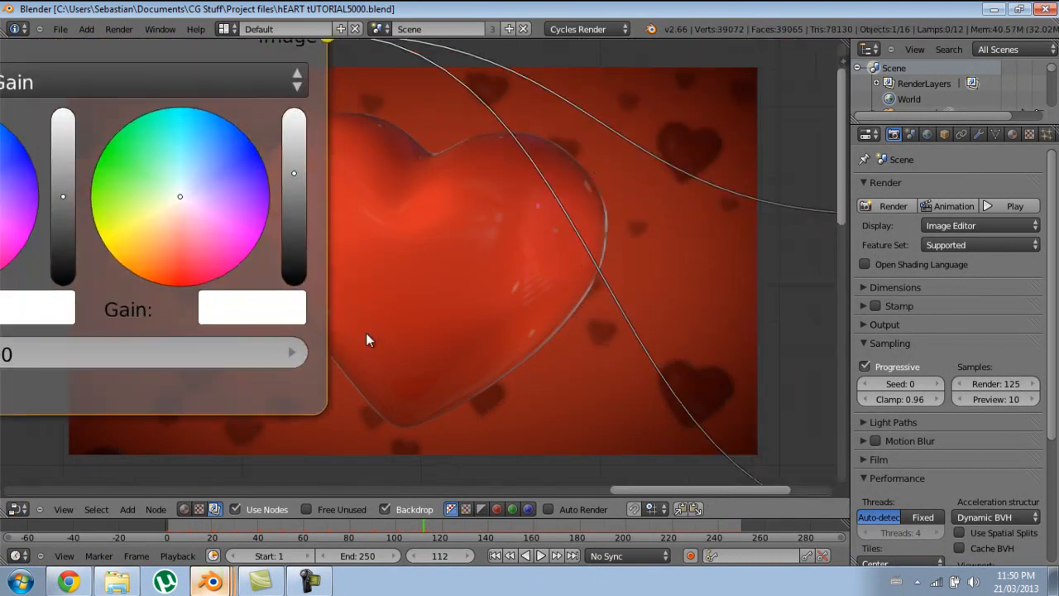
left_click(296, 176)
Step: Try a small adjustment of the Color Balance node's Lift brightness and check its effect on the whole heart image
scroll(397, 218, "down", 6)
middle_click_drag(502, 226, 806, 286)
middle_click_drag(450, 188, 537, 433)
scroll(511, 267, "up", 3)
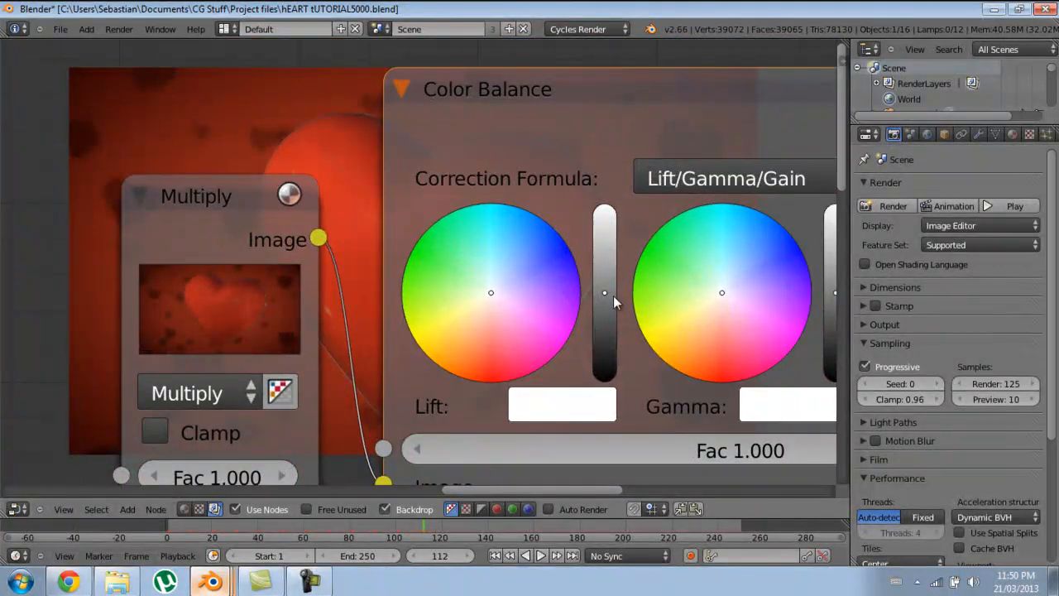
left_click(605, 292)
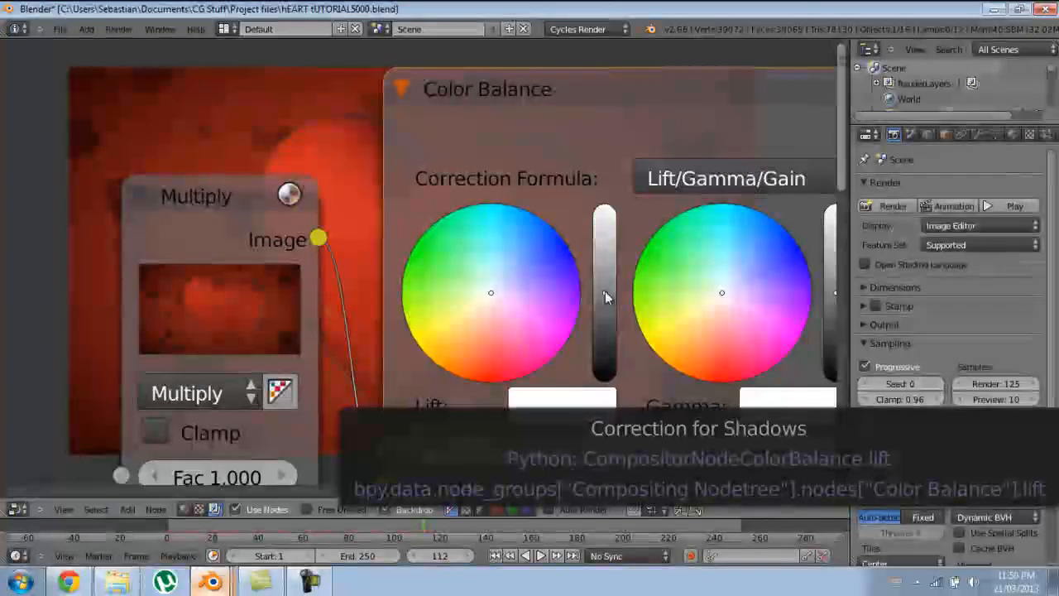
middle_click_drag(674, 385, 477, 118)
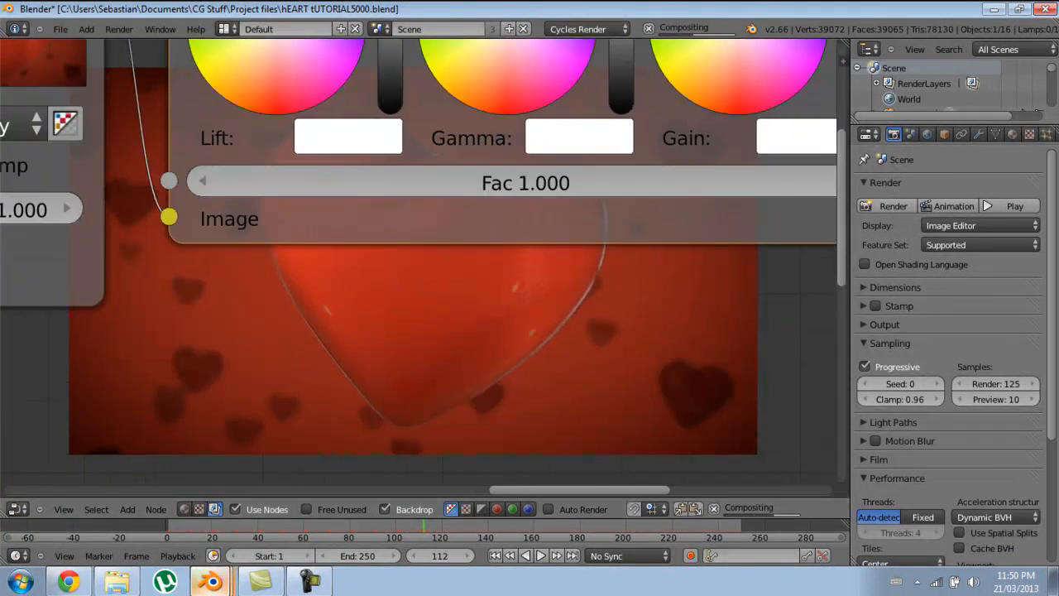
middle_click_drag(548, 435, 494, 248)
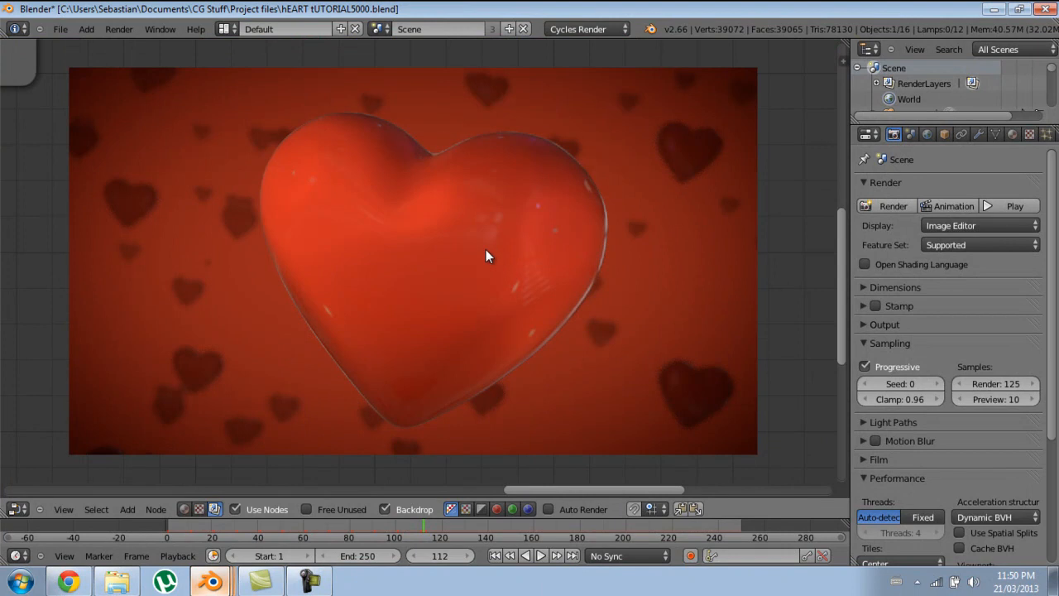
Step: Lower the Lift brightness to just below neutral on the Color Balance node and save the file over the existing one
middle_click_drag(432, 235, 455, 430)
scroll(430, 364, "down", 4)
middle_click_drag(392, 289, 430, 405)
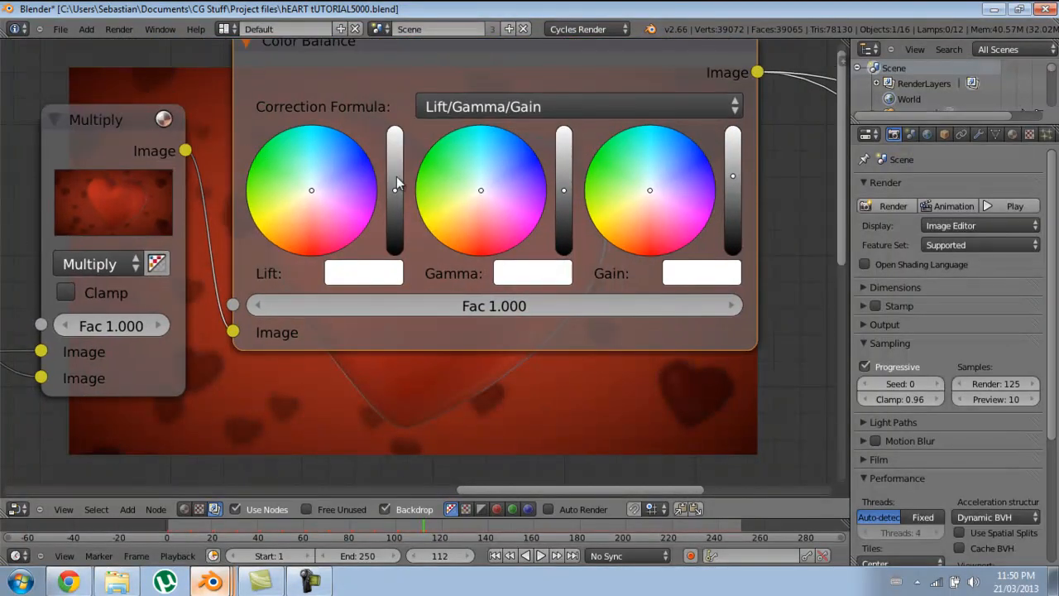
left_click_drag(395, 183, 401, 201)
key("ctrl+s")
left_click(402, 202)
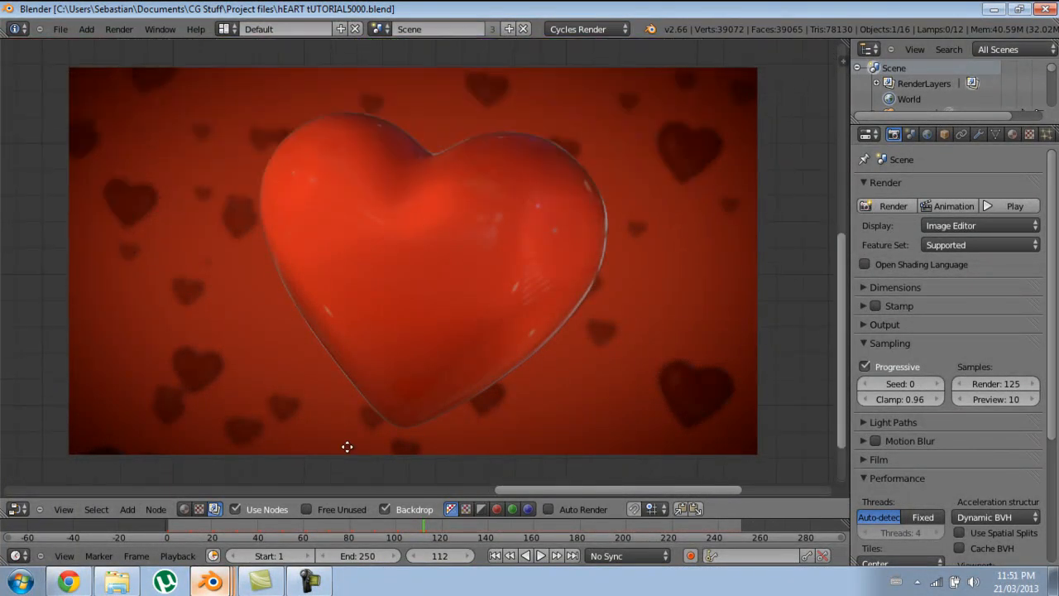
Step: Darken the shadows a little more with the Color Balance node's Lift brightness and save the file again
middle_click_drag(347, 445, 361, 455)
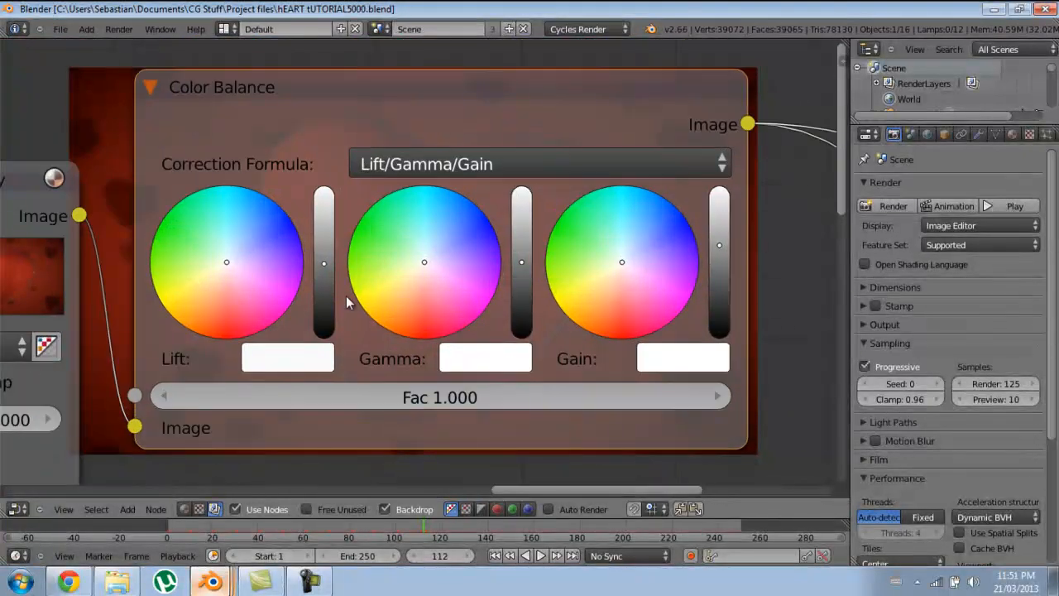
left_click(324, 266)
scroll(417, 400, "down", 1)
middle_click_drag(395, 330, 276, 86)
scroll(277, 86, "down", 1)
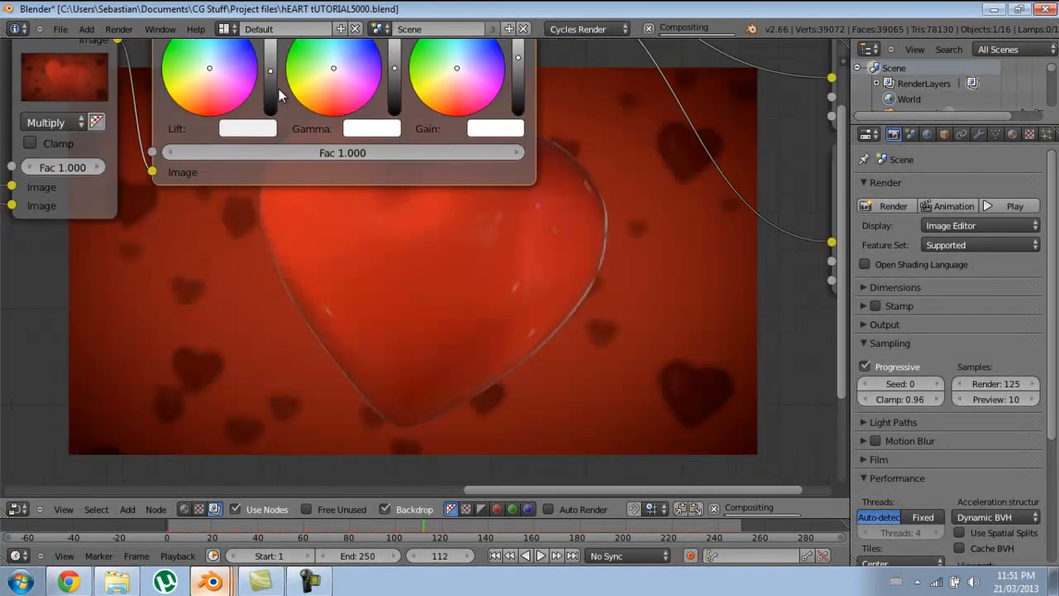
key("ctrl+s")
middle_click_drag(371, 196, 501, 421)
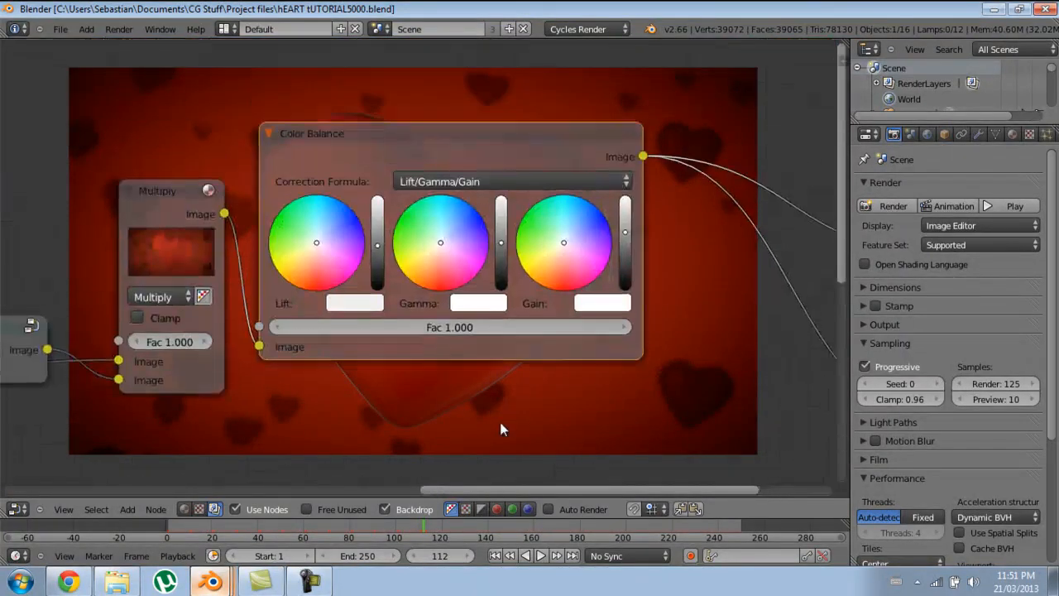
Step: Reduce the Lift brightness by another small amount and check the darker shadows in the backdrop
scroll(399, 330, "up", 8)
left_click(342, 228)
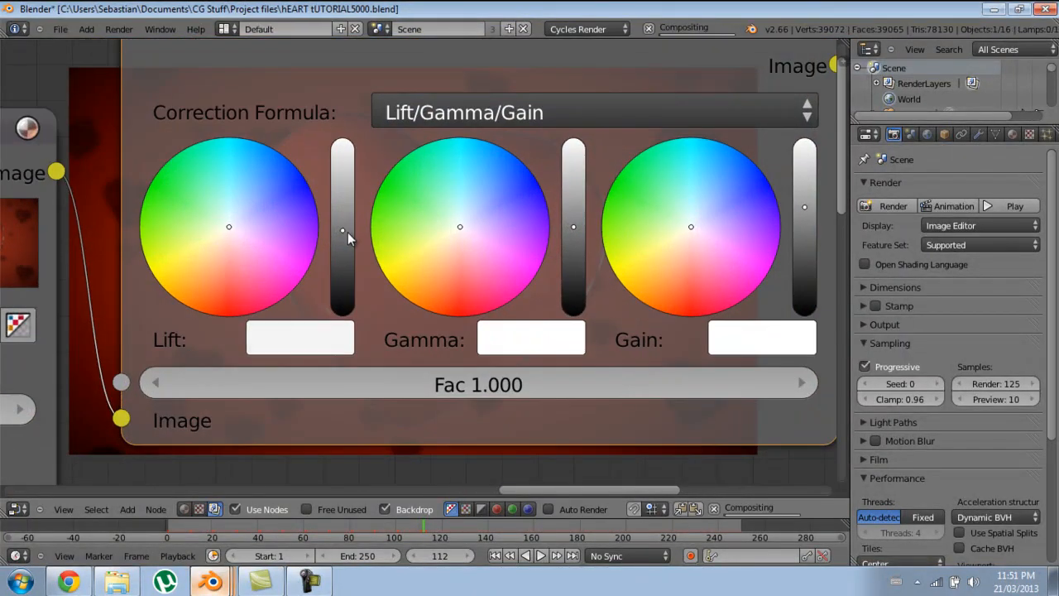
scroll(288, 212, "down", 3)
middle_click_drag(455, 410, 203, 39)
middle_click_drag(327, 178, 533, 500)
scroll(512, 447, "up", 1)
scroll(379, 260, "up", 2)
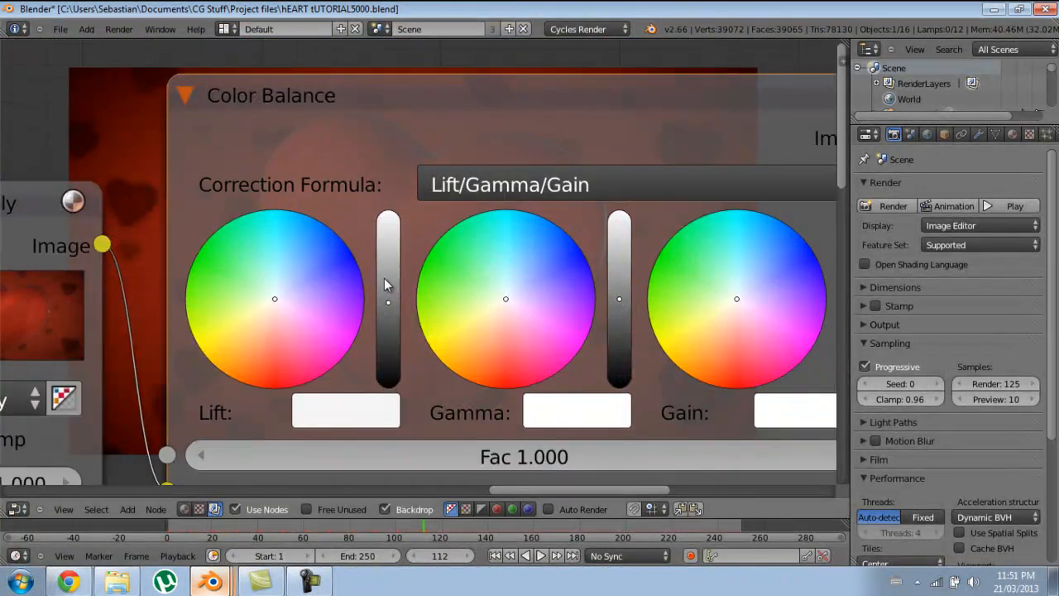
Step: Try raising the Color Balance node's Lift brightness above neutral to lighten the shadows
left_click(389, 294)
scroll(620, 393, "down", 4)
middle_click_drag(680, 393, 423, 102)
middle_click_drag(408, 260, 554, 468)
scroll(306, 275, "up", 11)
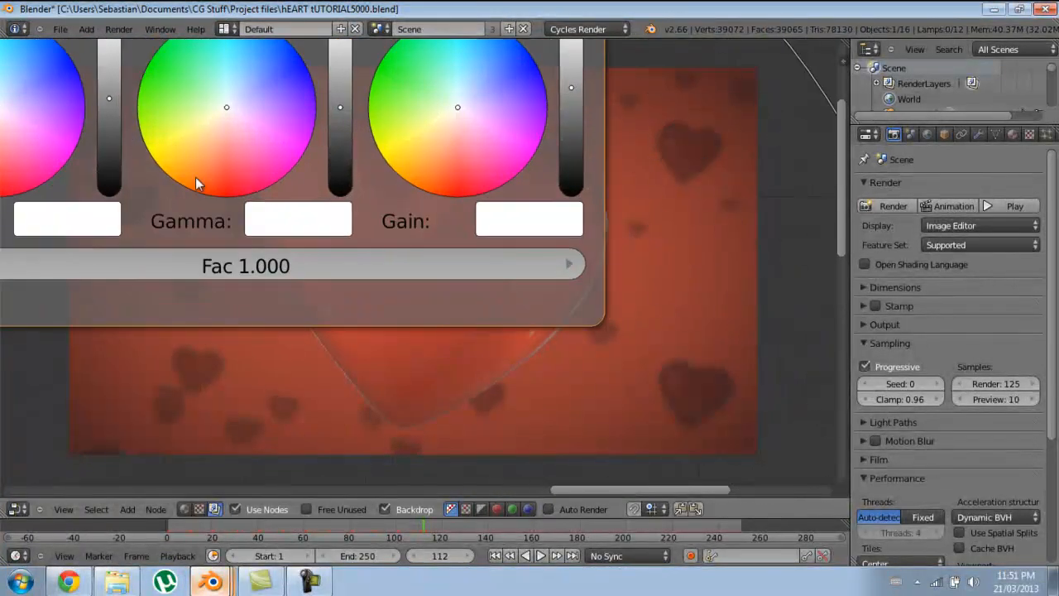
Step: Try lowering the Color Balance node's Lift brightness well below neutral for much darker shadows
left_click(105, 118)
middle_click_drag(338, 276, 379, 423)
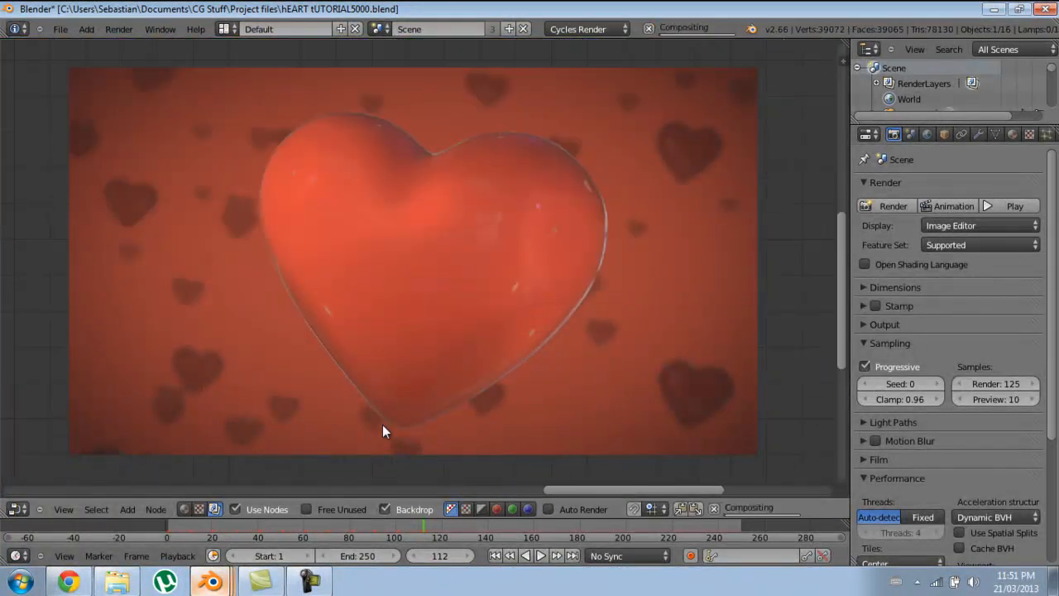
middle_click_drag(333, 201, 403, 79)
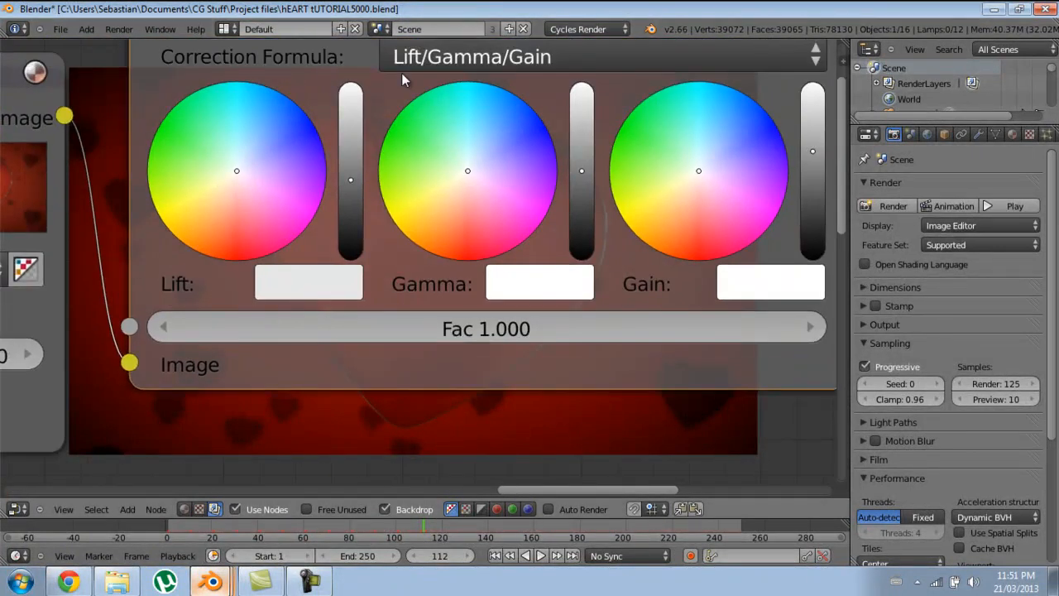
Step: Bring the Lift brightness back up to only slightly below neutral on the Color Balance node
left_click(350, 173)
middle_click_drag(534, 397, 331, 79)
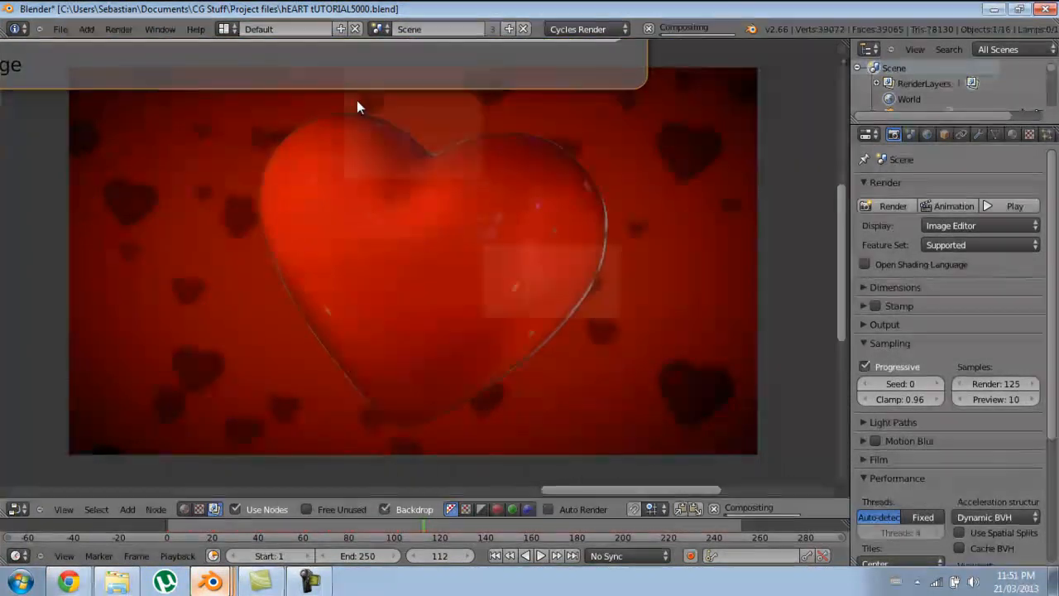
middle_click_drag(171, 55, 351, 344)
scroll(255, 217, "up", 5)
scroll(351, 344, "up", 14)
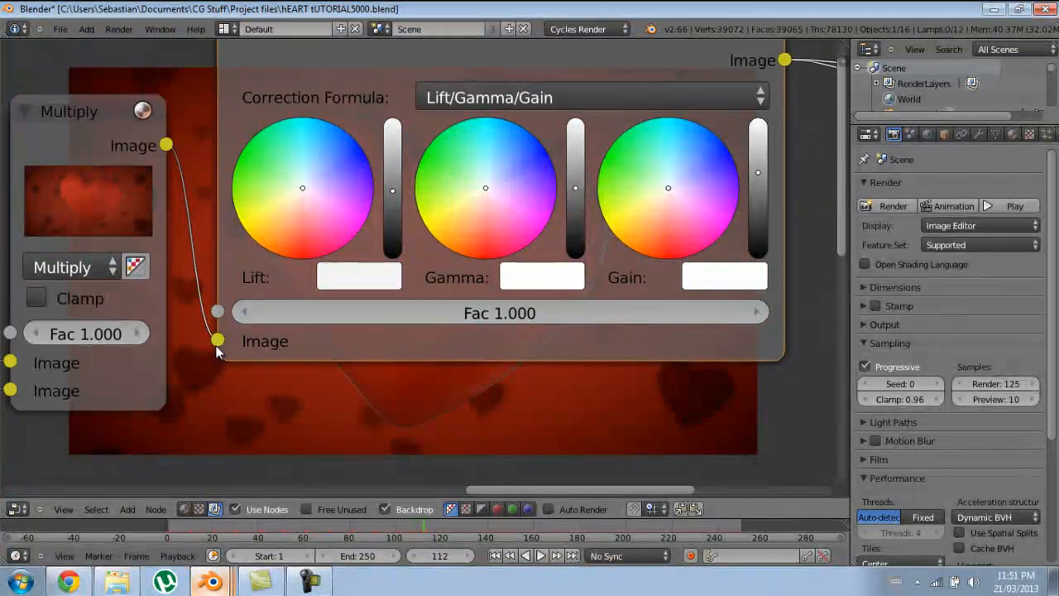
middle_click_drag(225, 367, 248, 437)
scroll(265, 317, "up", 3)
Step: Add an RGB Curves node and insert it between the Color Balance node and the Composite output
scroll(364, 325, "down", 13)
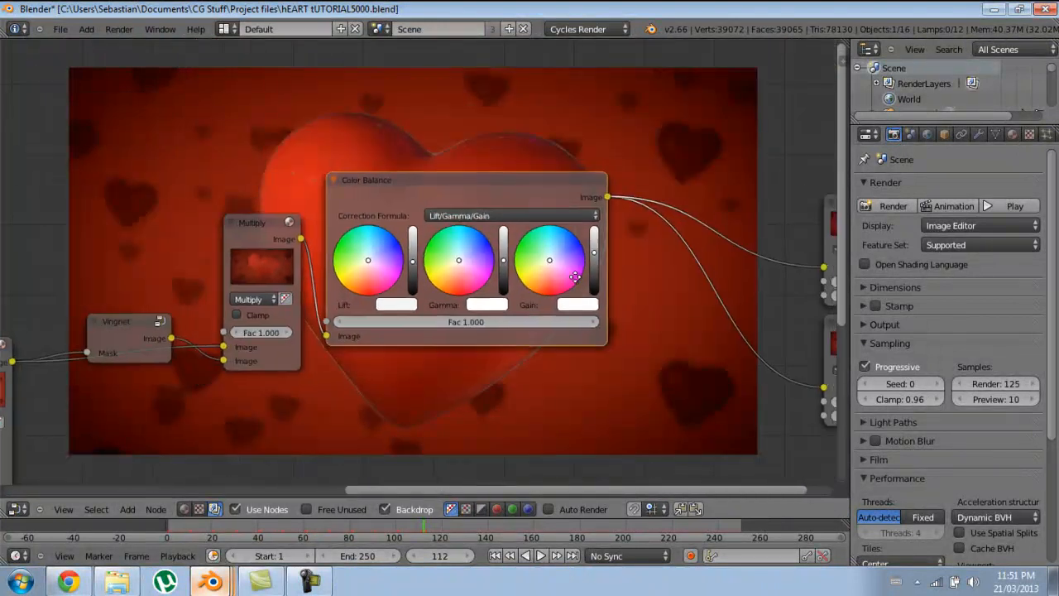
middle_click_drag(602, 281, 372, 281)
key("shift+a")
mouse_move(414, 243)
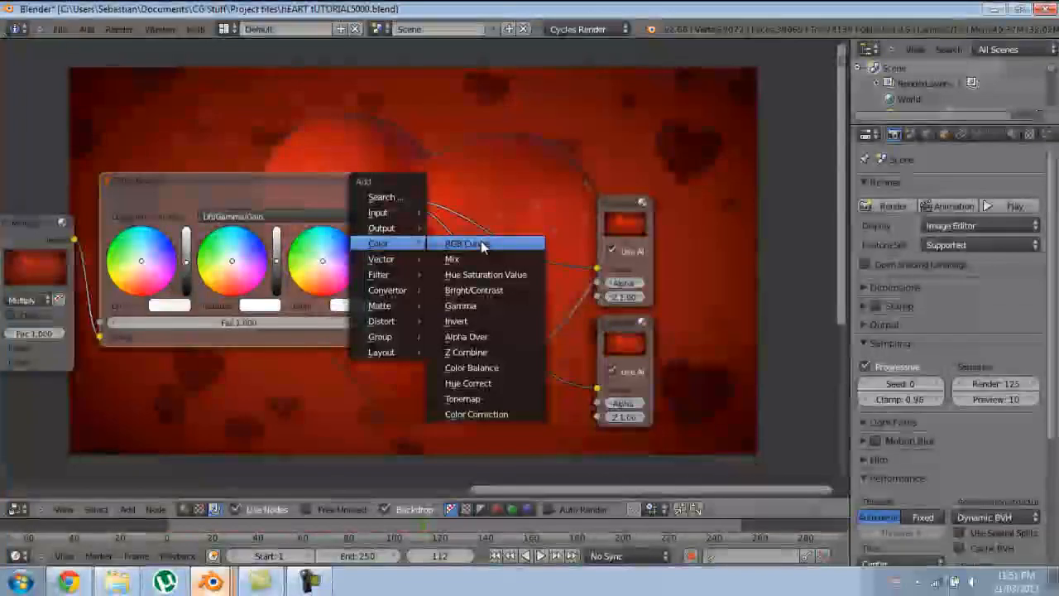
left_click(481, 240)
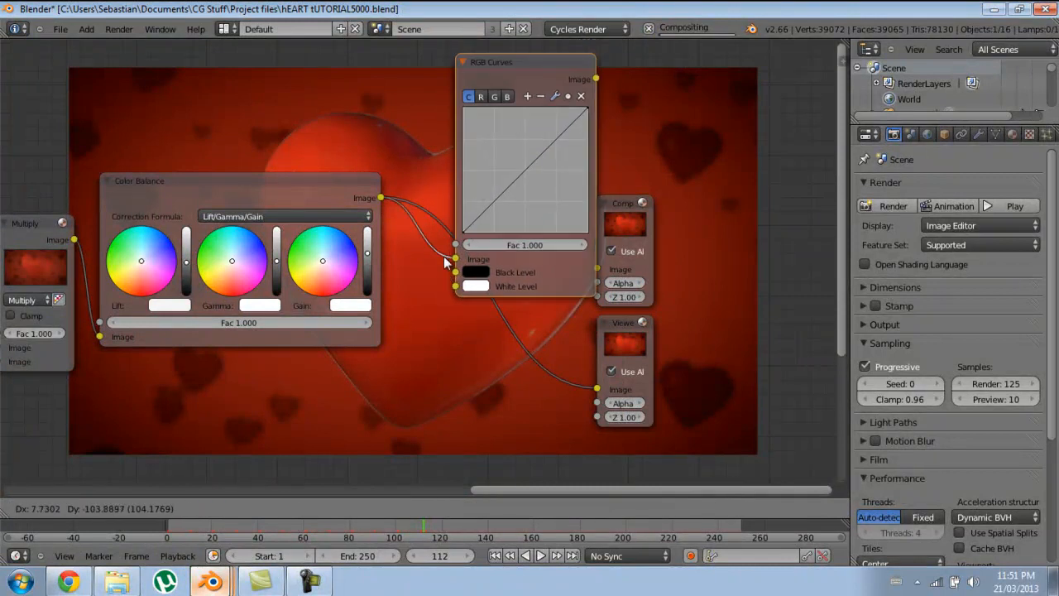
left_click(436, 259)
Step: Shift the Color Balance node's Gamma colour slightly towards blue and check the tint of the heart image
scroll(201, 278, "up", 5)
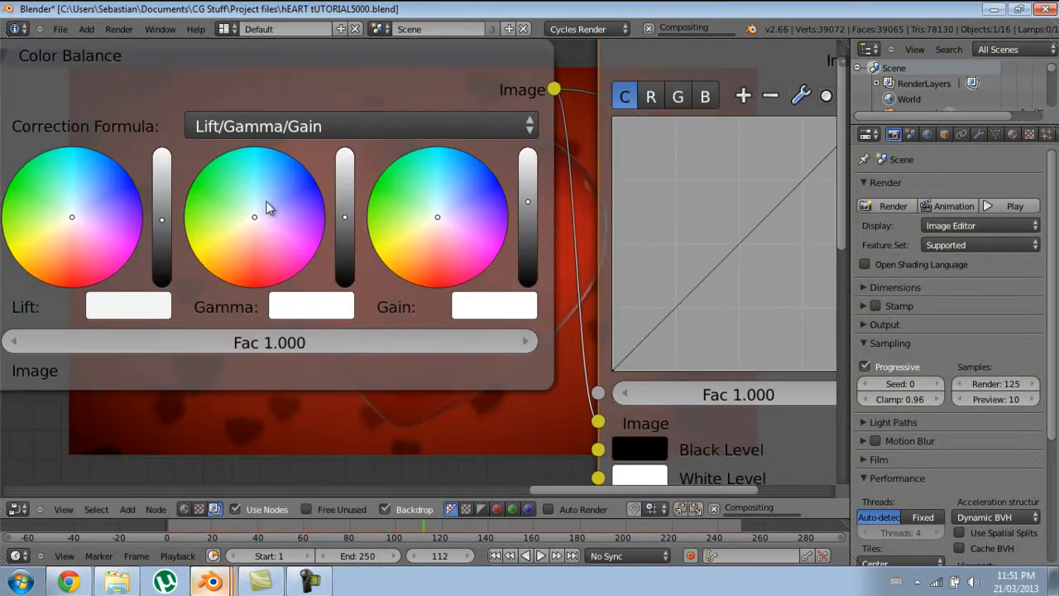
left_click(265, 205)
scroll(400, 275, "down", 4)
middle_click_drag(376, 303, 335, 56)
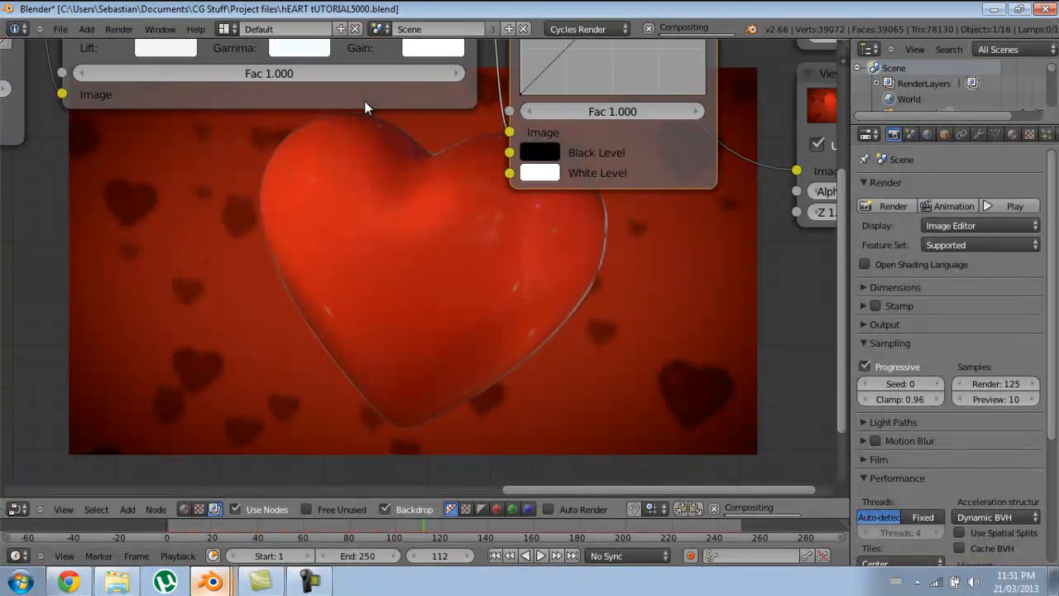
middle_click_drag(310, 119, 334, 328)
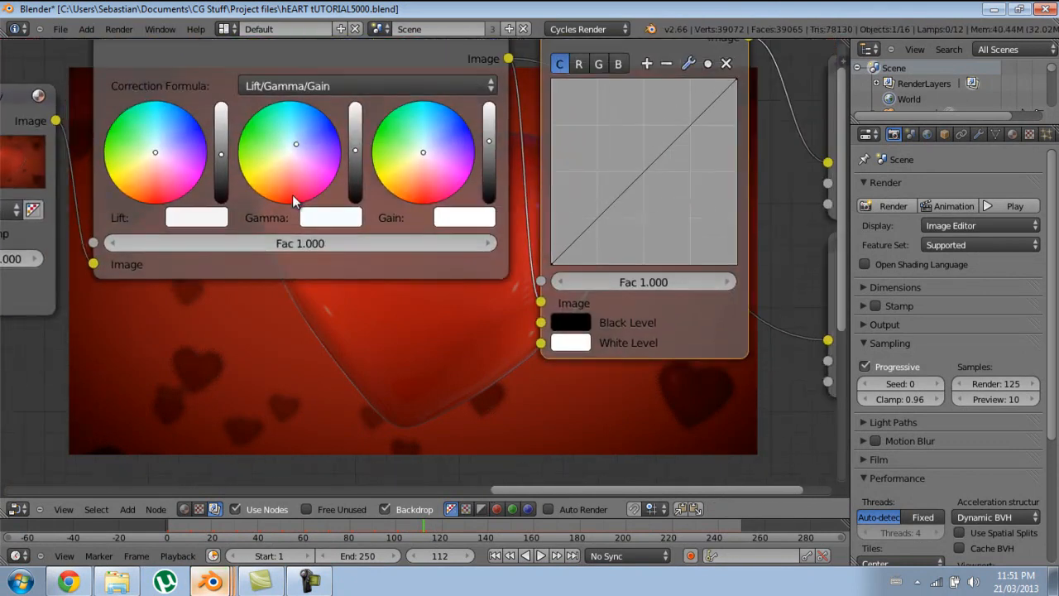
Step: Fine-tune the blue Gamma tint on the Color Balance node and save the file over the existing one
left_click(300, 138)
left_click_drag(301, 138, 304, 144)
middle_click_drag(381, 365, 388, 280)
key("ctrl+s")
left_click(388, 279)
middle_click_drag(404, 349, 389, 146)
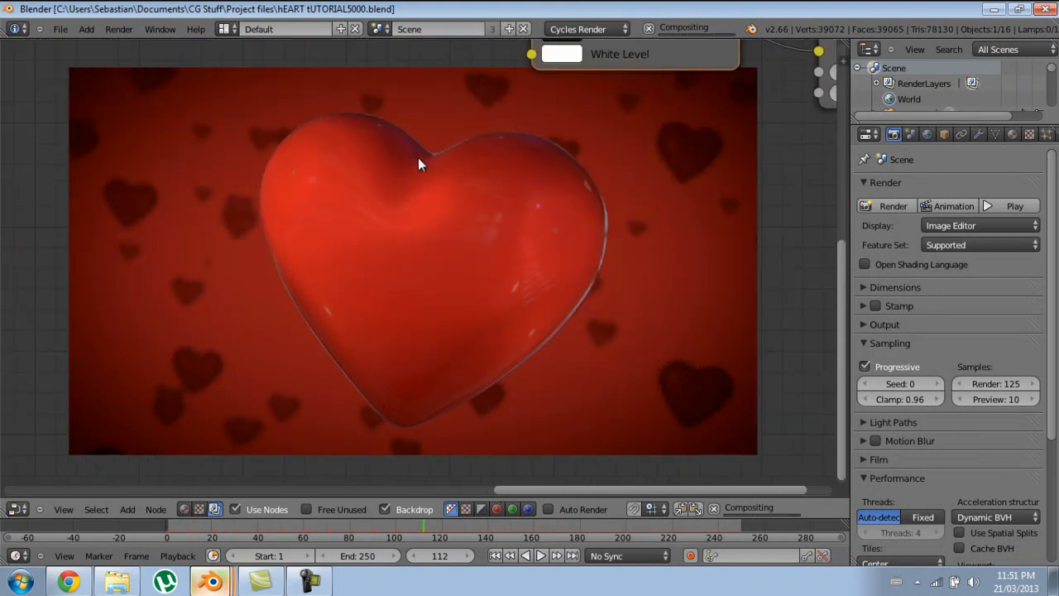
Step: Delete the RGB Curves node and link the Color Balance output directly to the Composite node
scroll(513, 138, "down", 2)
scroll(513, 138, "down", 4)
middle_click_drag(513, 138, 374, 389)
scroll(388, 364, "down", 1)
key("x")
left_click_drag(381, 127, 403, 137)
left_click_drag(558, 193, 569, 190)
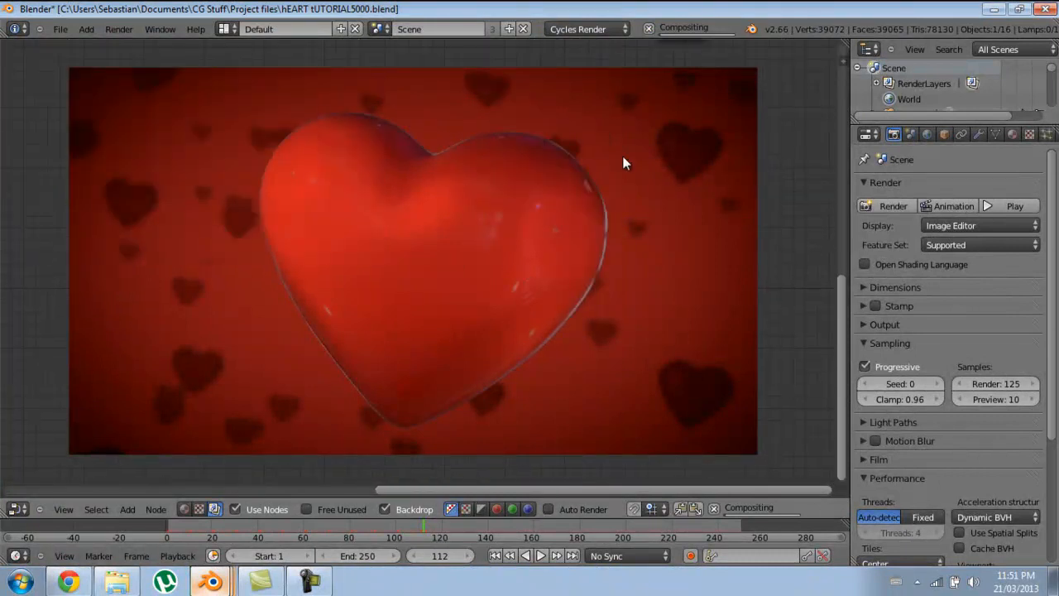
Step: Save the file and show the composited Render Result in the image editor
scroll(622, 157, "down", 8)
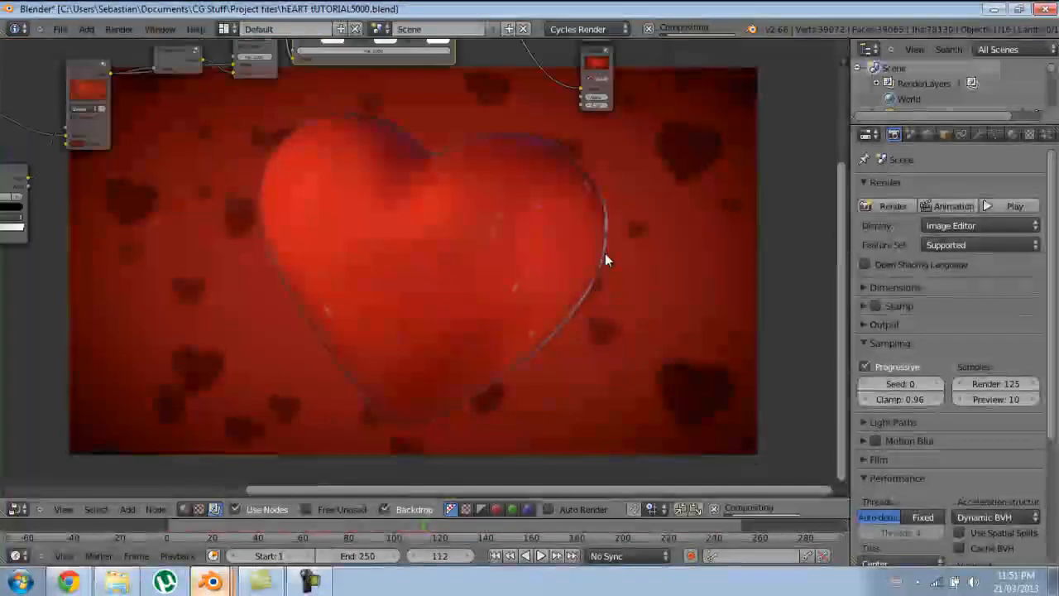
middle_click_drag(389, 225, 525, 311)
scroll(513, 311, "down", 6)
key("ctrl+s")
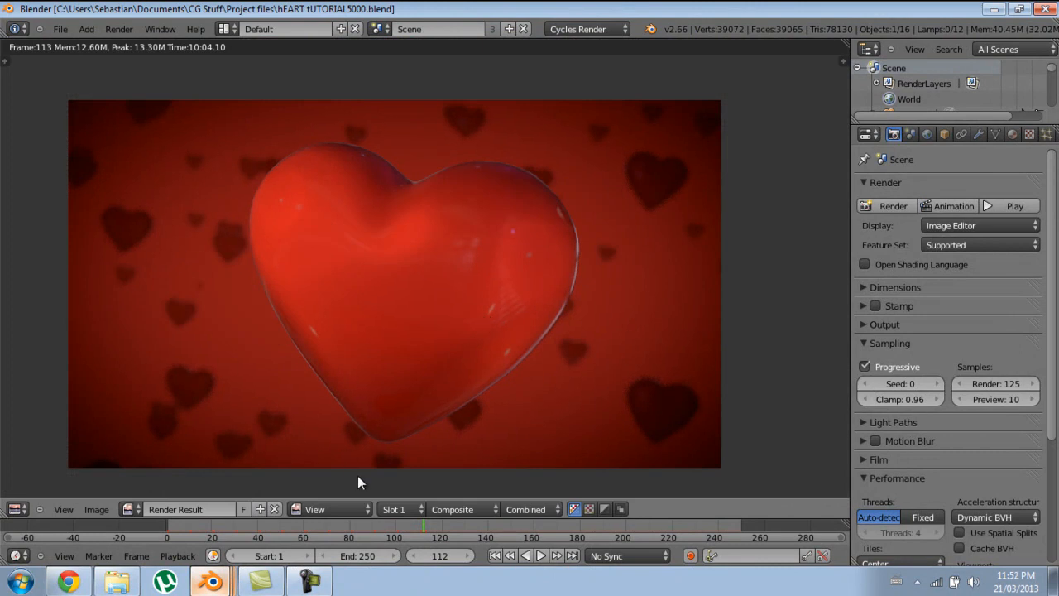
Step: Examine the heart's surface, glassy edges and vignetted background in the composited render
middle_click_drag(506, 326, 514, 320)
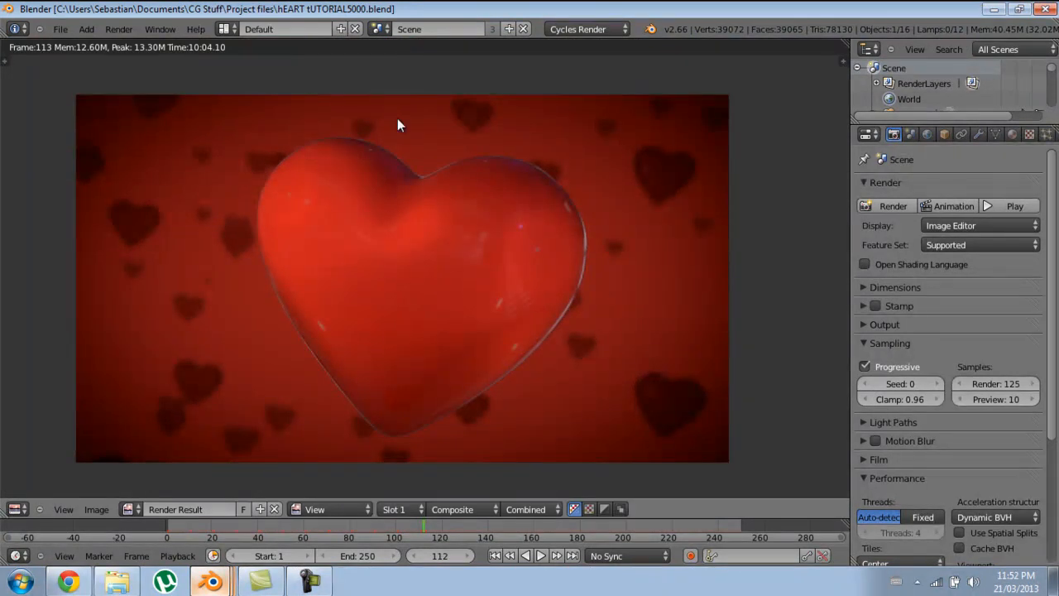
scroll(421, 313, "up", 4)
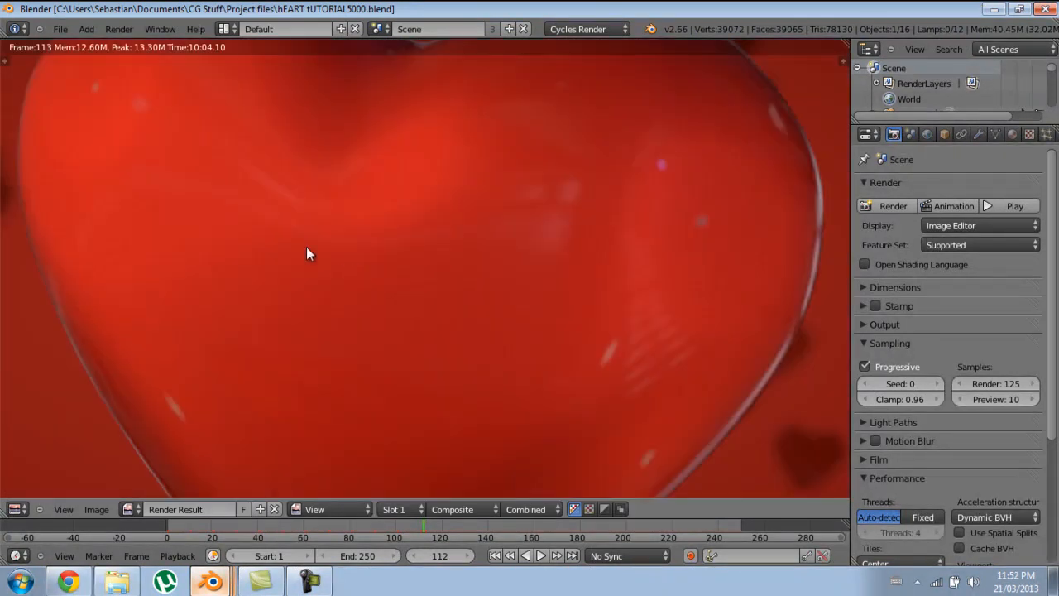
scroll(343, 274, "down", 3)
scroll(425, 303, "up", 4)
scroll(722, 278, "down", 5)
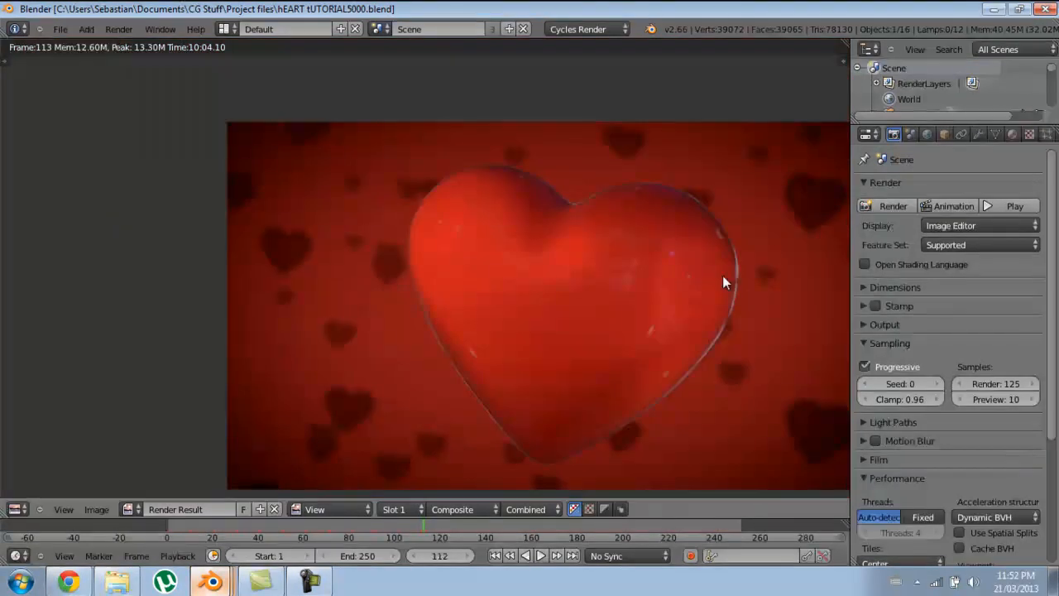
middle_click_drag(723, 279, 577, 268)
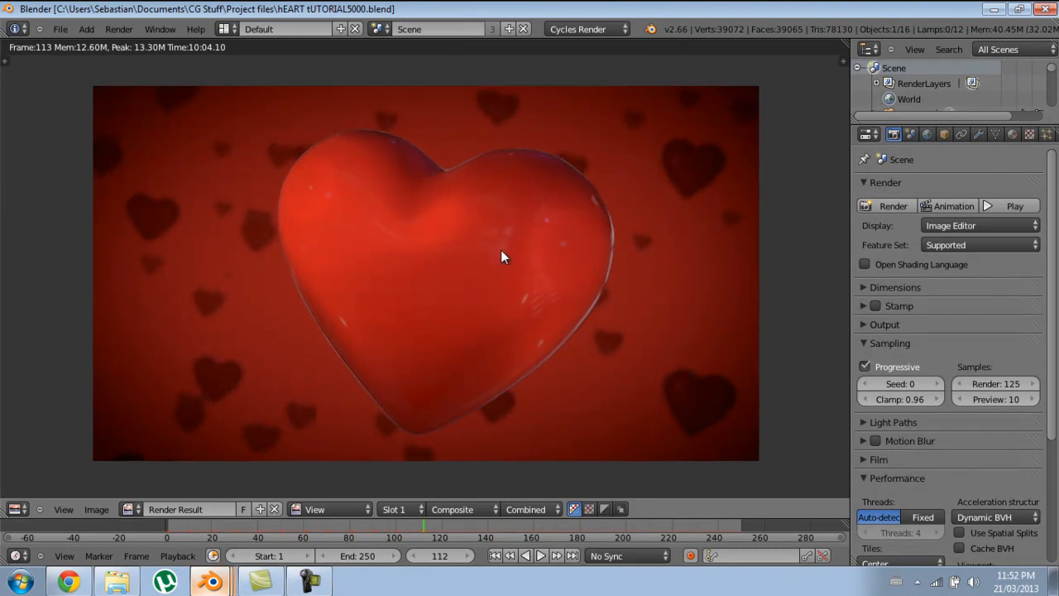
scroll(568, 246, "up", 3)
scroll(567, 243, "down", 3)
middle_click_drag(527, 298, 521, 300, "ctrl")
Step: Save the finished composite over the existing file and centre the Render Result for viewing
key("ctrl+s")
left_click(519, 298)
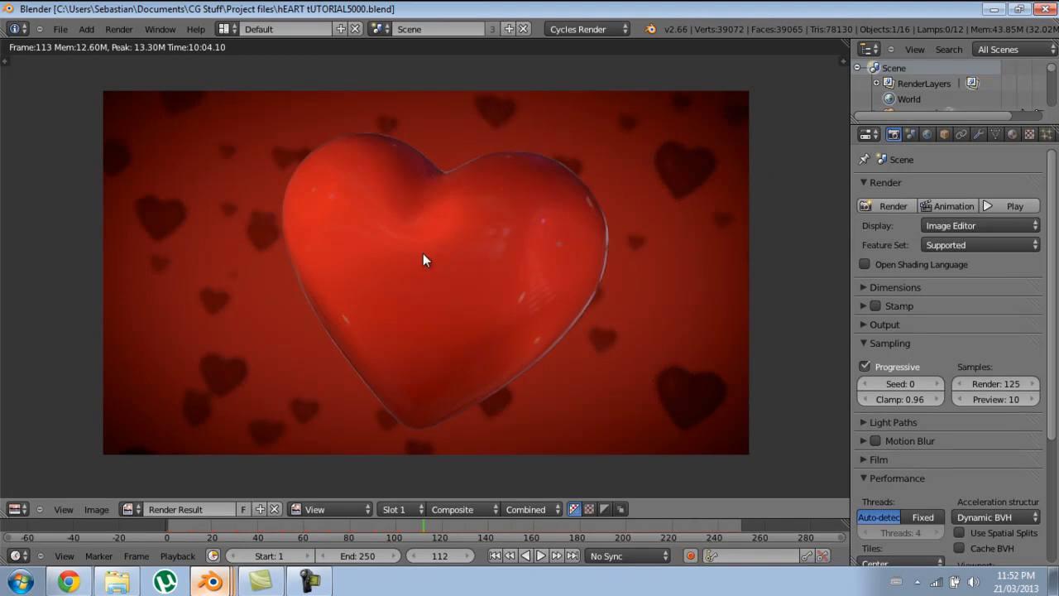
middle_click_drag(511, 268, 502, 248)
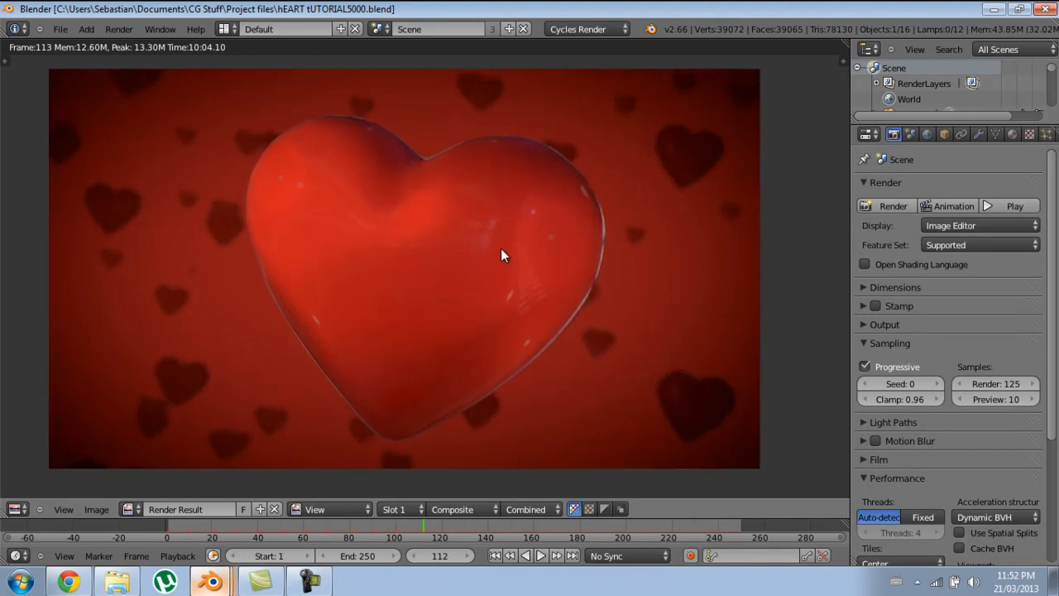